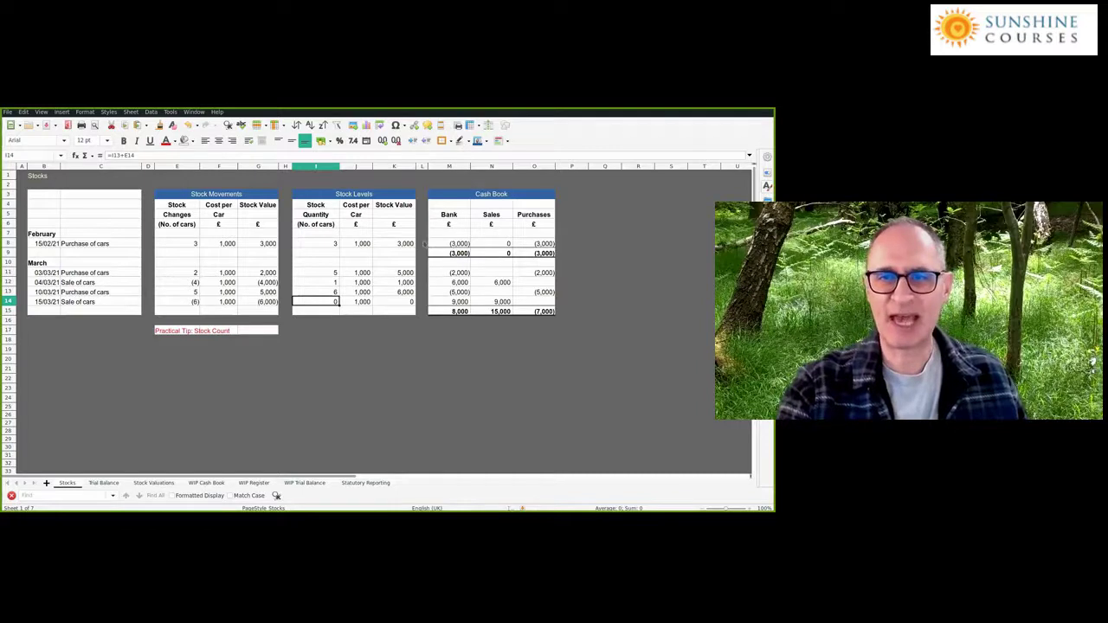
# - Examine the cash book entries for the February and March car transactions, checking the bank formulas and the February purchases column
pyautogui.click(454, 245)
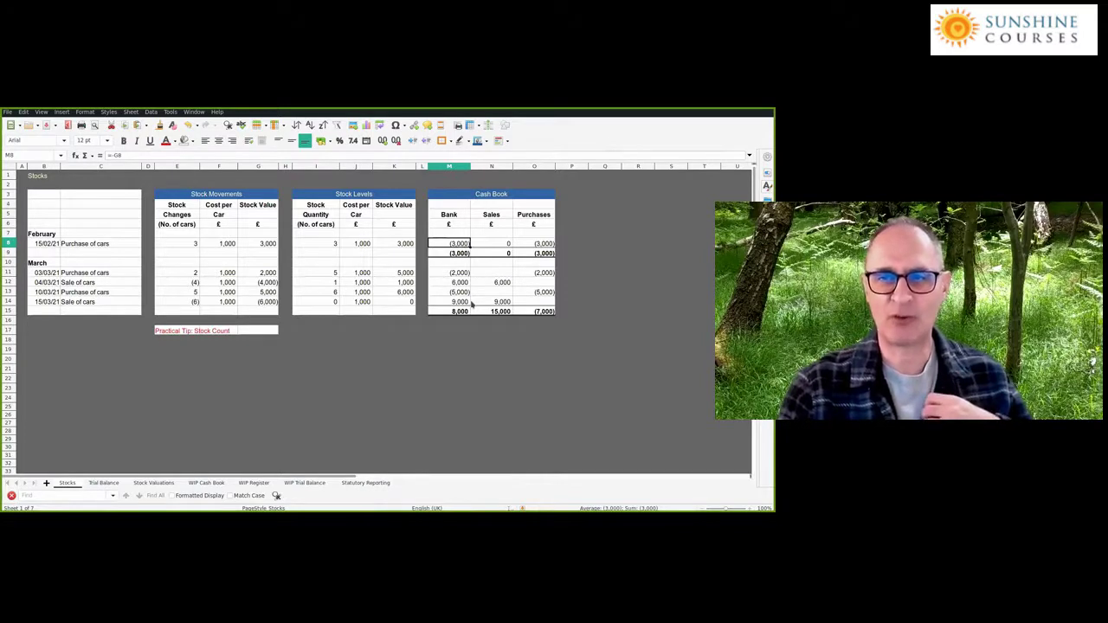
pyautogui.press('Right')
pyautogui.press('Right')
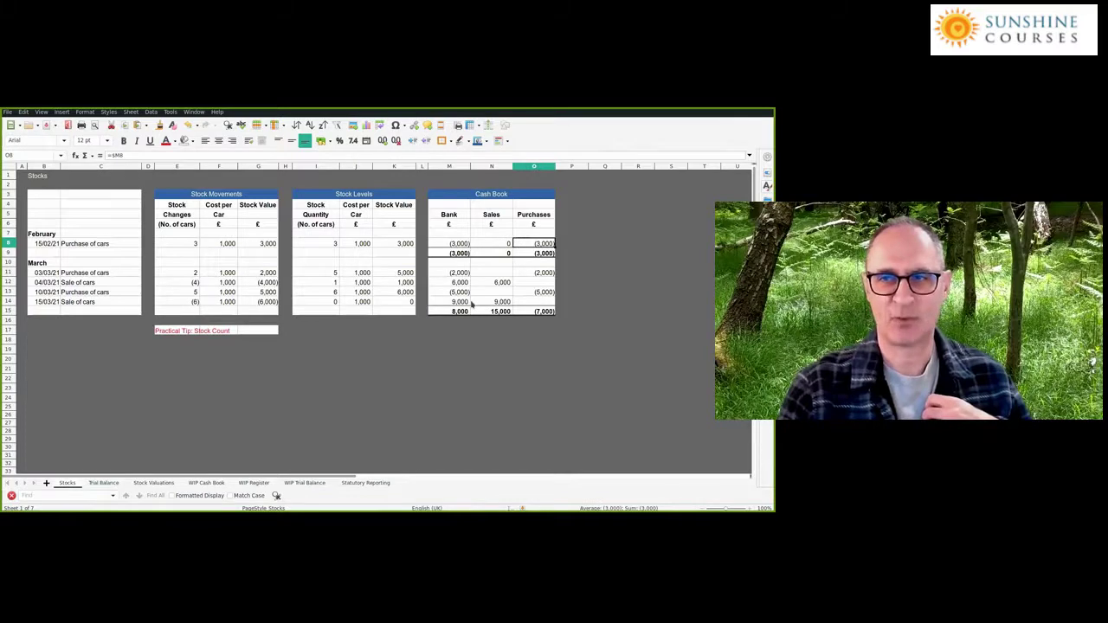
pyautogui.press('Left')
pyautogui.press('Left')
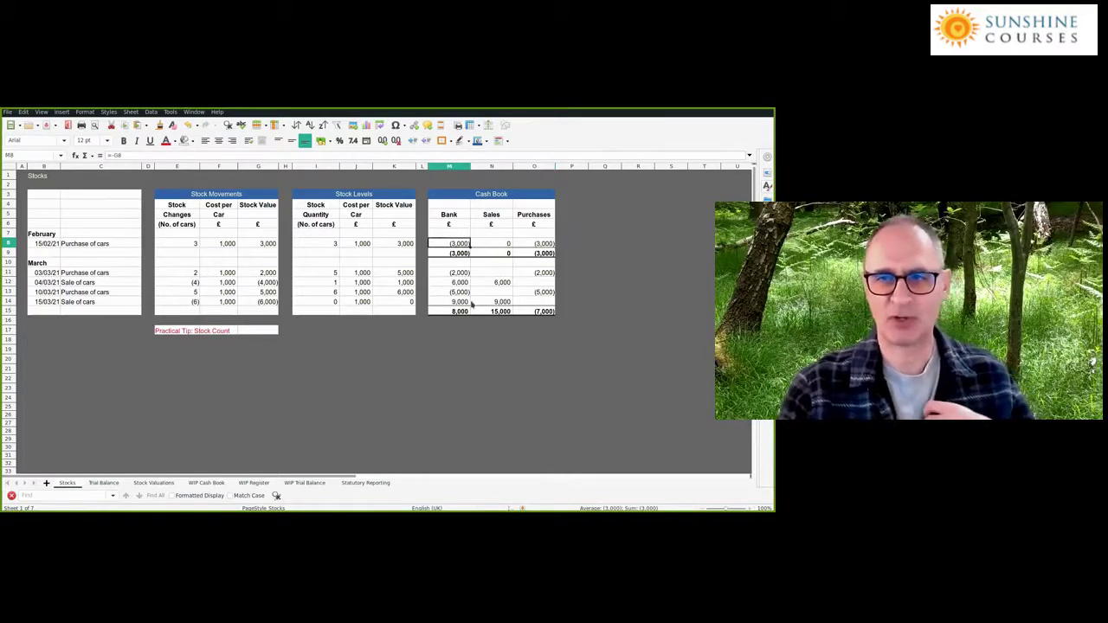
pyautogui.press('Down')
pyautogui.press('Down')
pyautogui.press('Down')
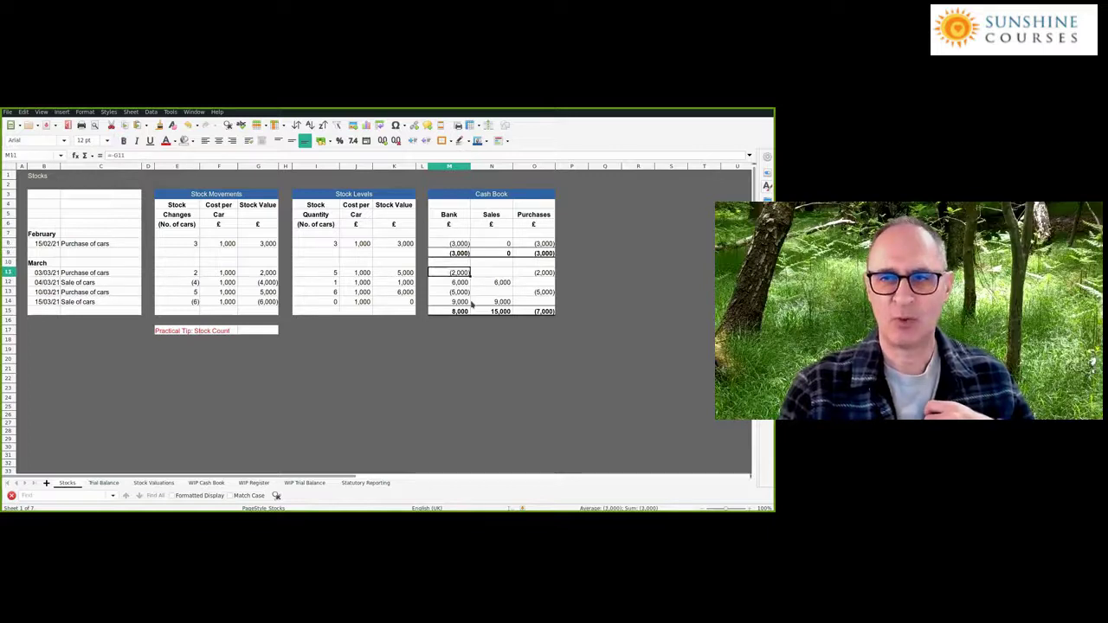
pyautogui.press('Down')
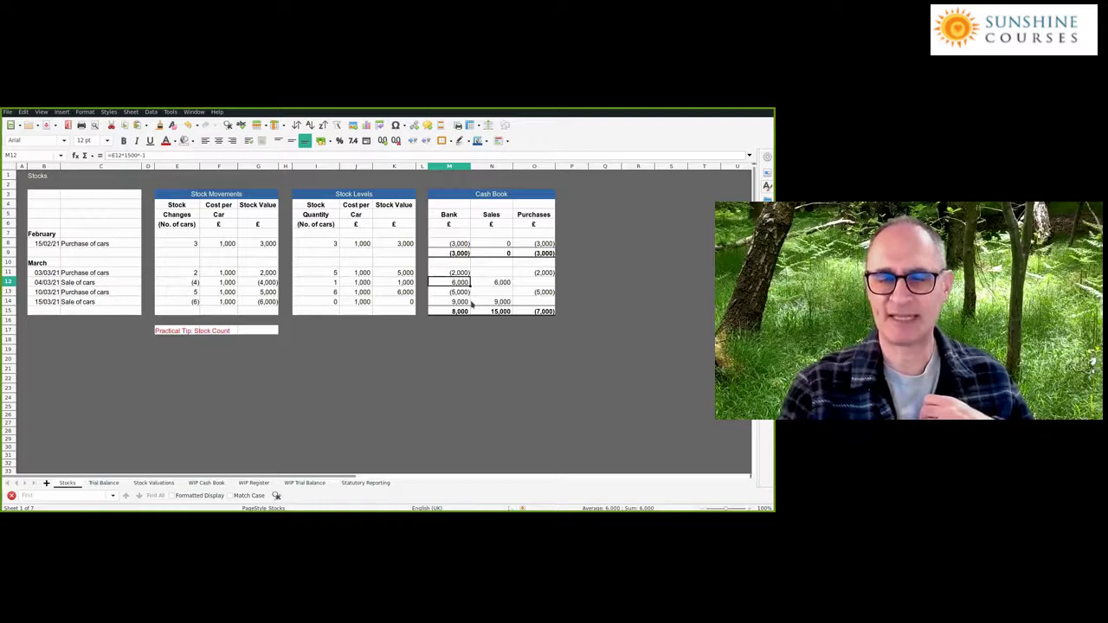
pyautogui.press('Down')
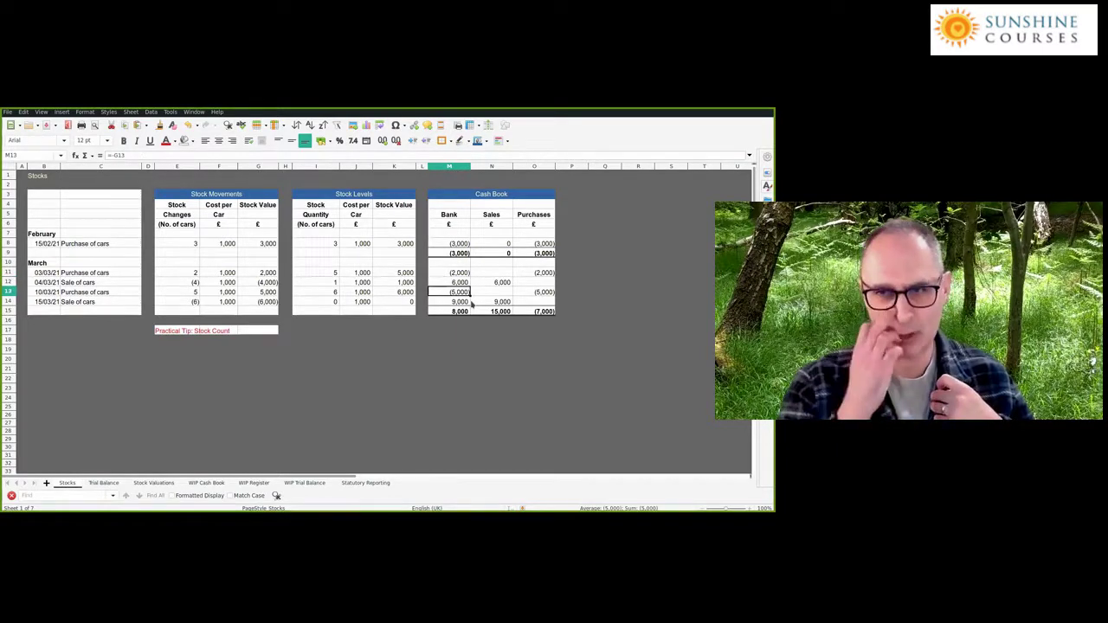
pyautogui.press('Down')
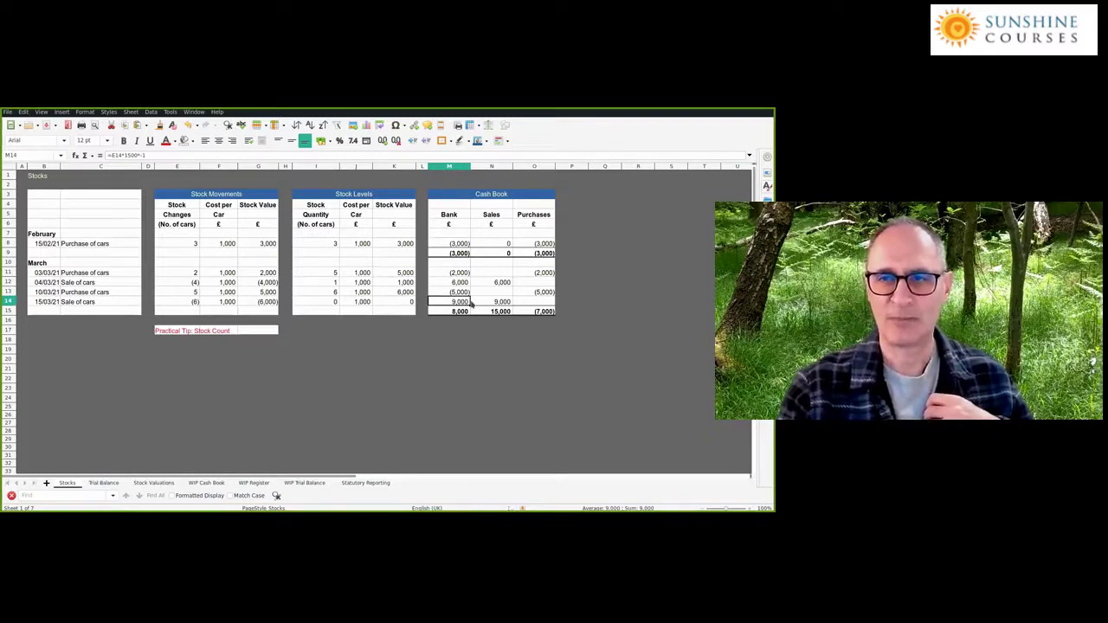
# - Compare the bank and sales entries for the 04/03/21 car sale, and check the March bank total
pyautogui.press('Up')
pyautogui.press('Up')
pyautogui.press('Right')
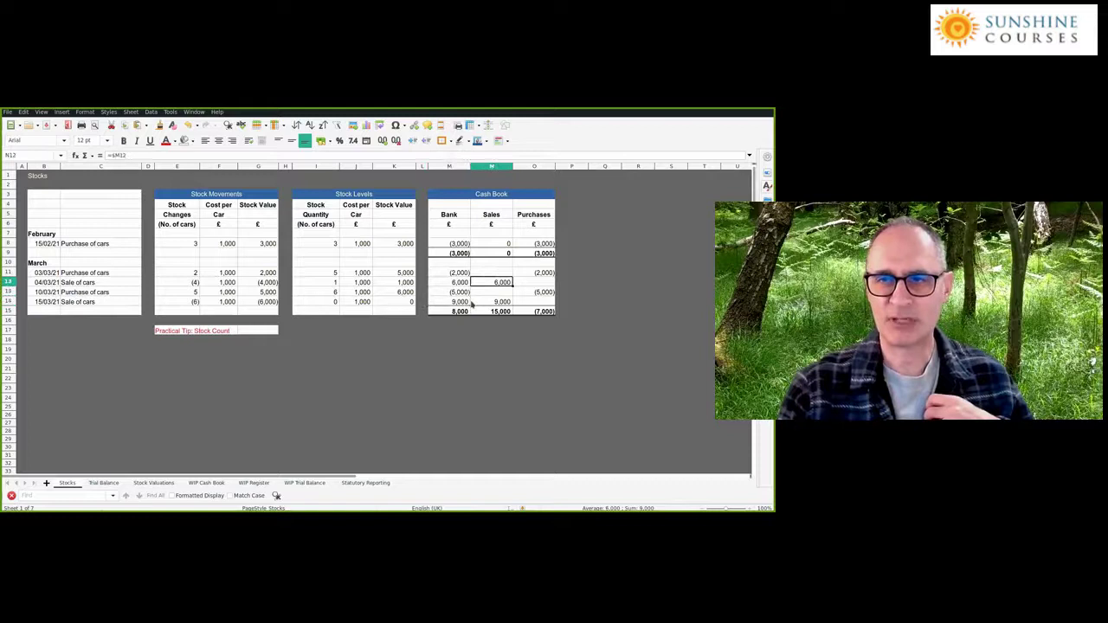
pyautogui.press('Left')
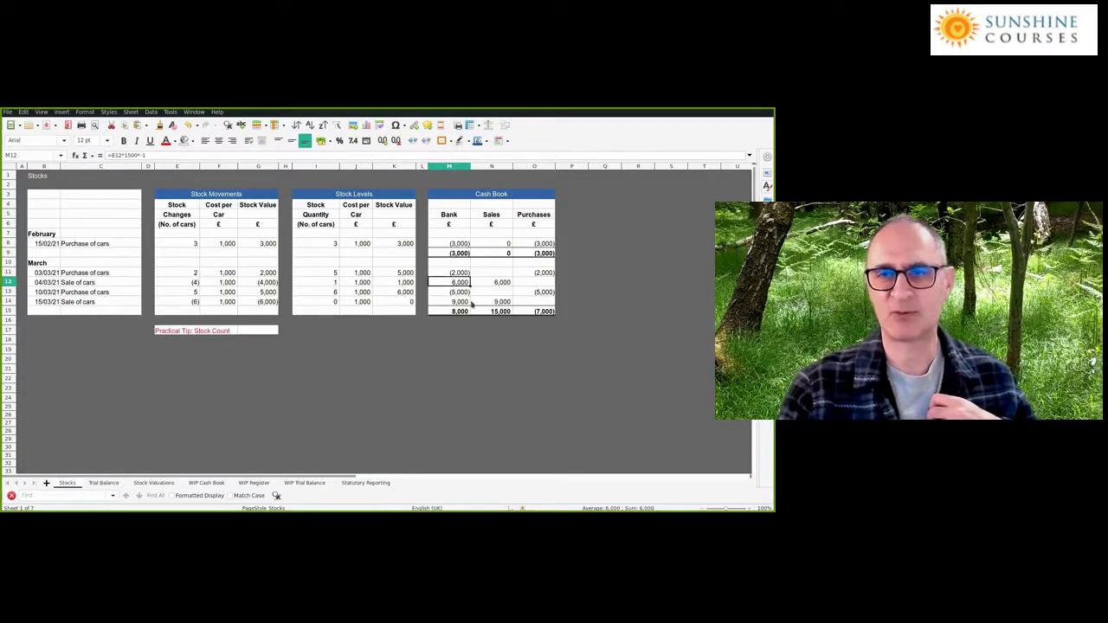
pyautogui.press('Right')
pyautogui.press('Left')
pyautogui.press('Down')
pyautogui.press('Down')
pyautogui.press('Down')
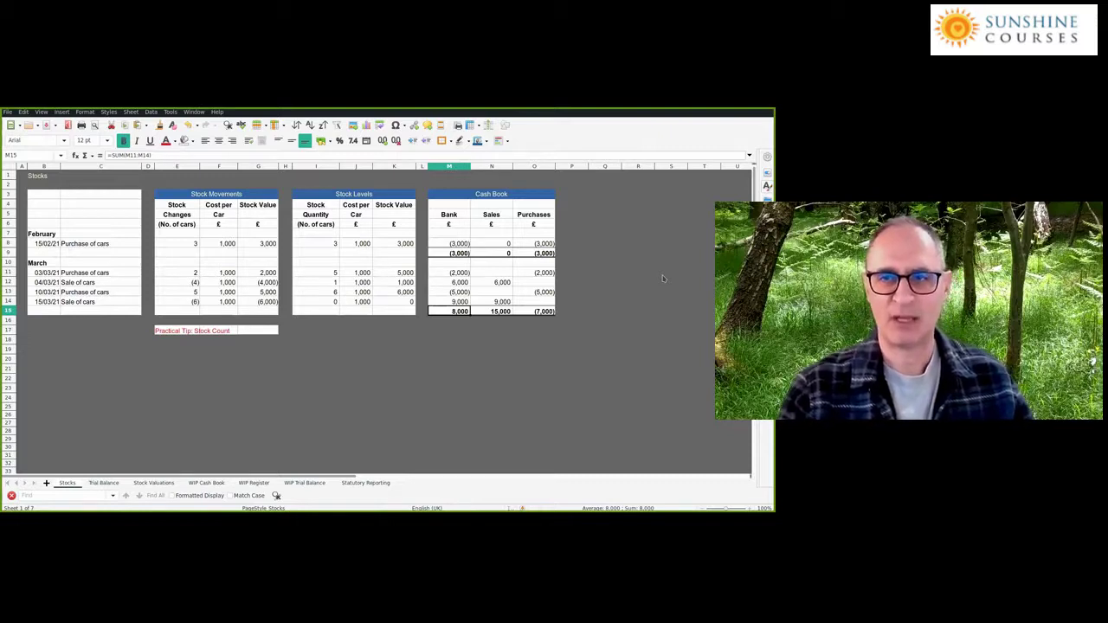
# - Compare the February and March bank totals in the cash book by inspecting cells M9 and M15
pyautogui.press('Up')
pyautogui.press('Up')
pyautogui.press('Up')
pyautogui.press('Up')
pyautogui.press('Up')
pyautogui.press('Up')
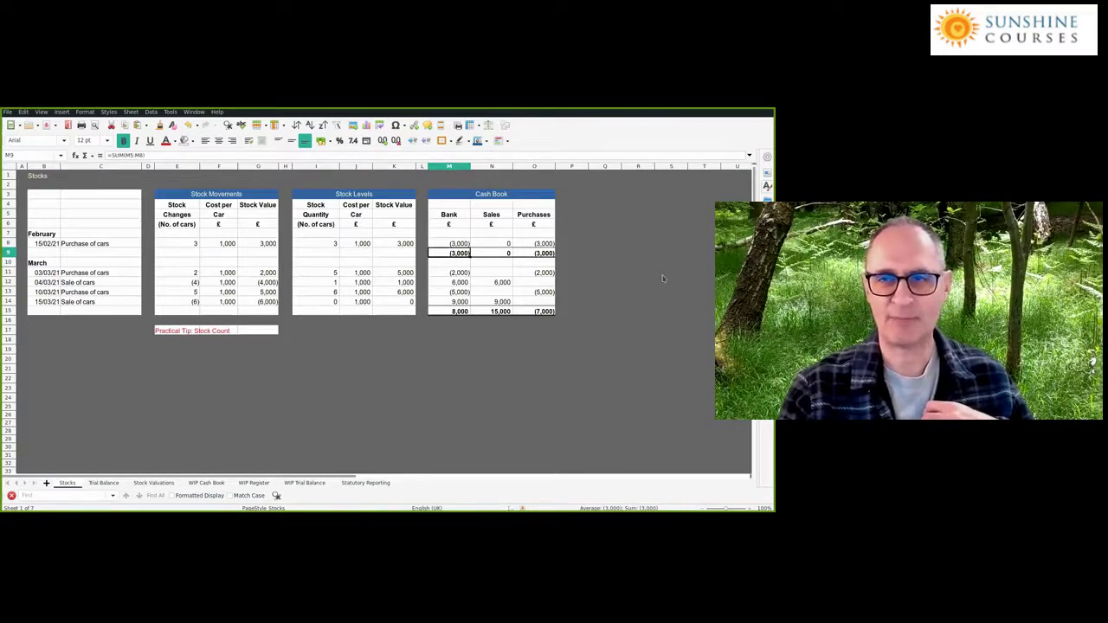
pyautogui.press('Down')
pyautogui.press('Down')
pyautogui.press('Down')
pyautogui.press('Down')
pyautogui.press('Down')
pyautogui.press('Down')
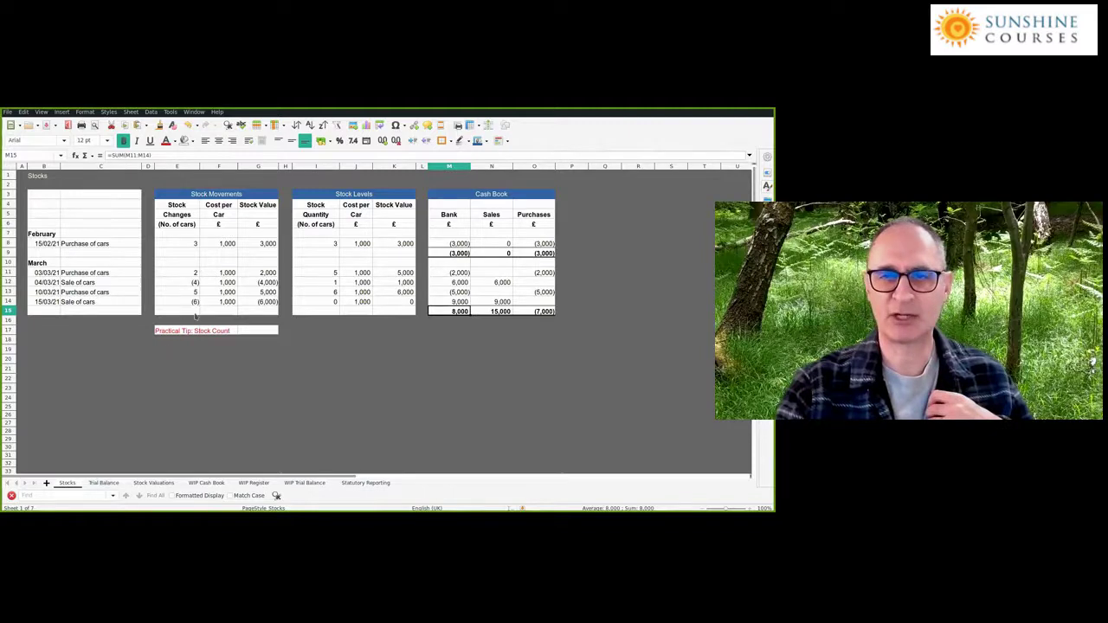
# - Examine the February cash book postings for Bank Account and costs on the Trial Balance sheet
pyautogui.hotkey('ctrl', 'pagedown')
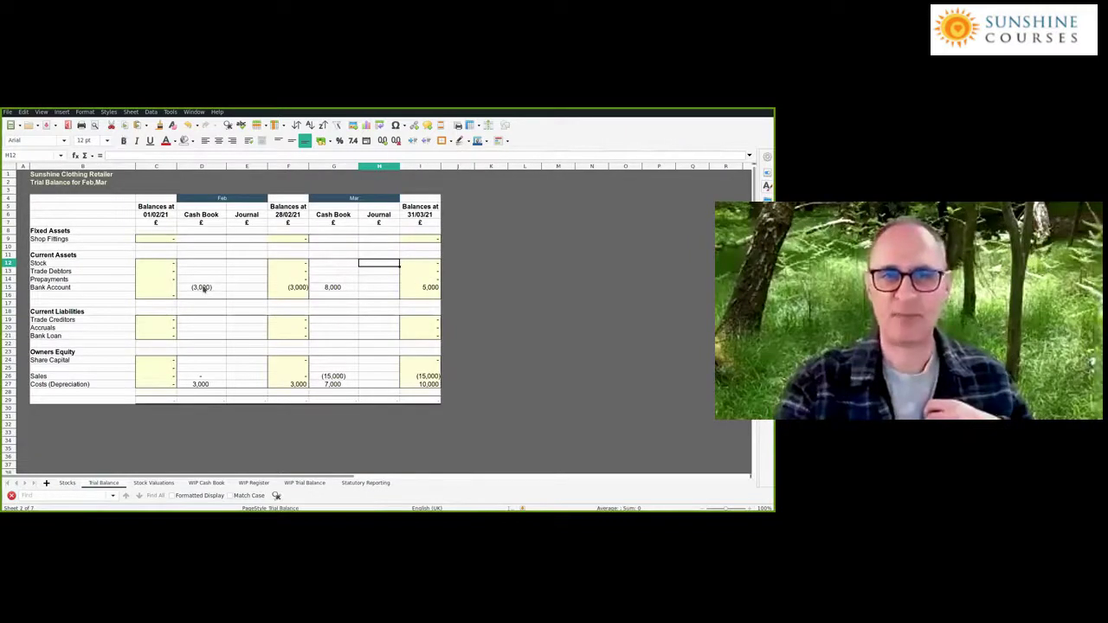
pyautogui.click(205, 289)
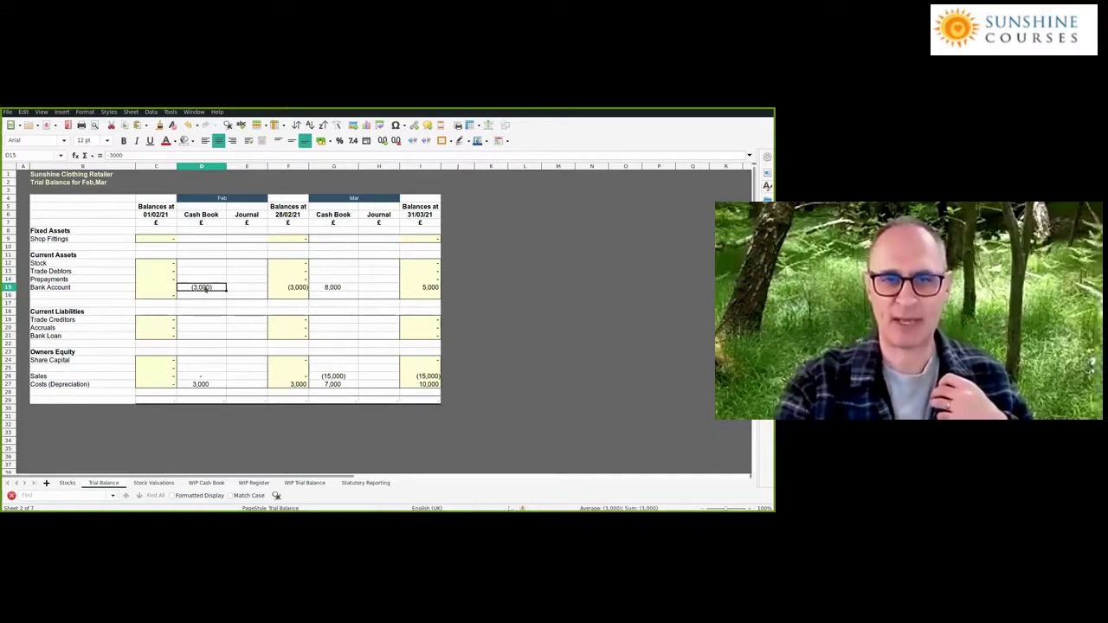
pyautogui.click(206, 387)
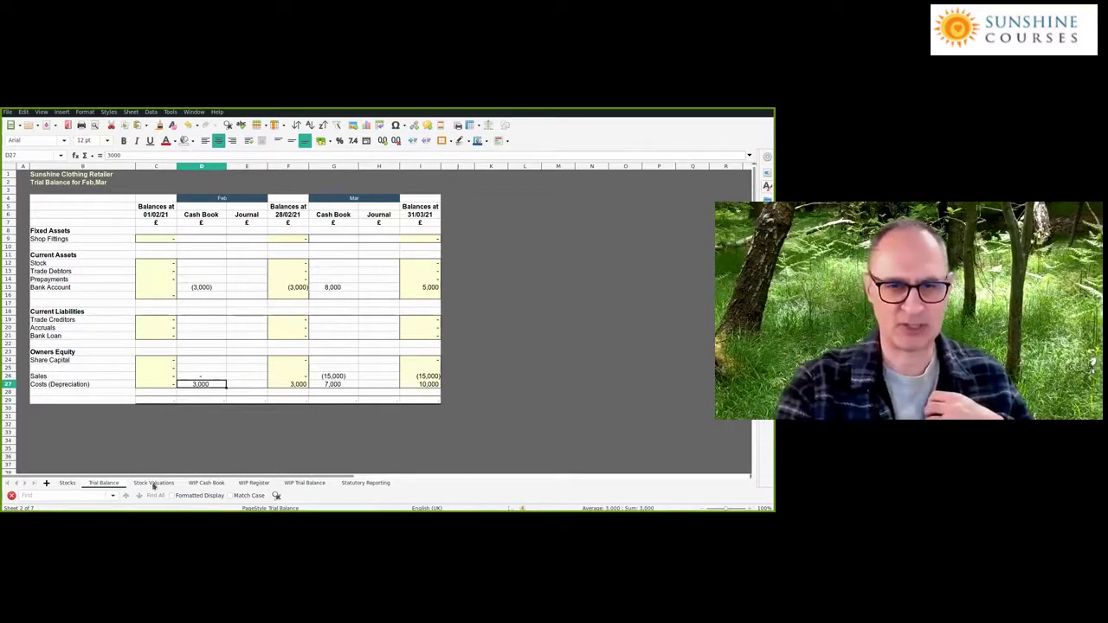
# - Change the costs row label in cell B27 of the trial balance to "Costs Purchases"
pyautogui.click(56, 386)
pyautogui.moveTo(123, 155); pyautogui.dragTo(212, 156)
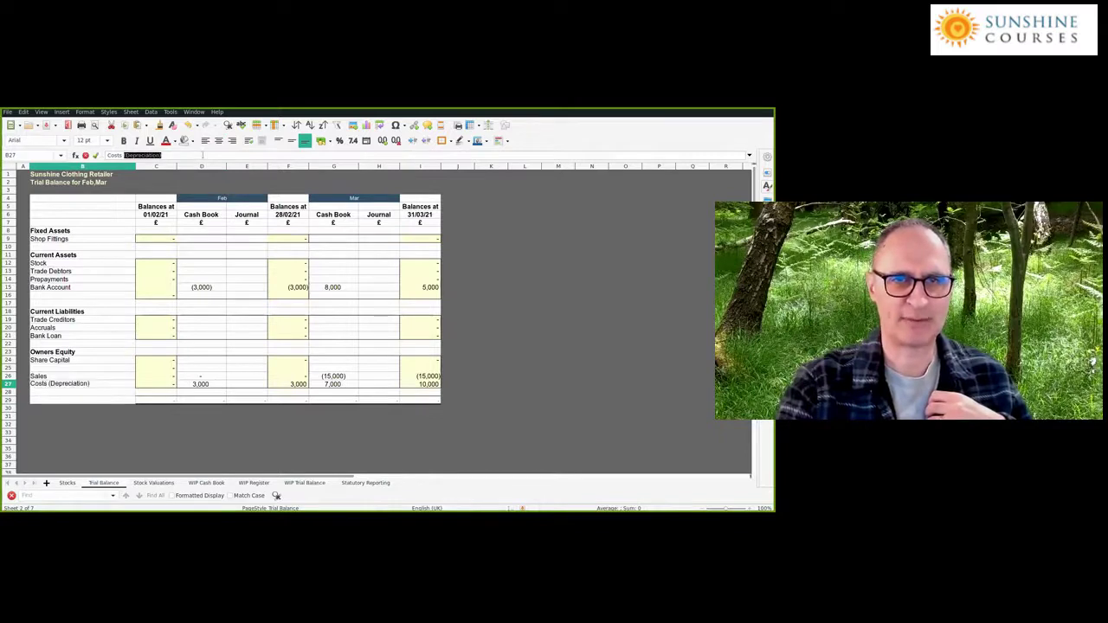
pyautogui.press('BackSpace')
pyautogui.write('P')
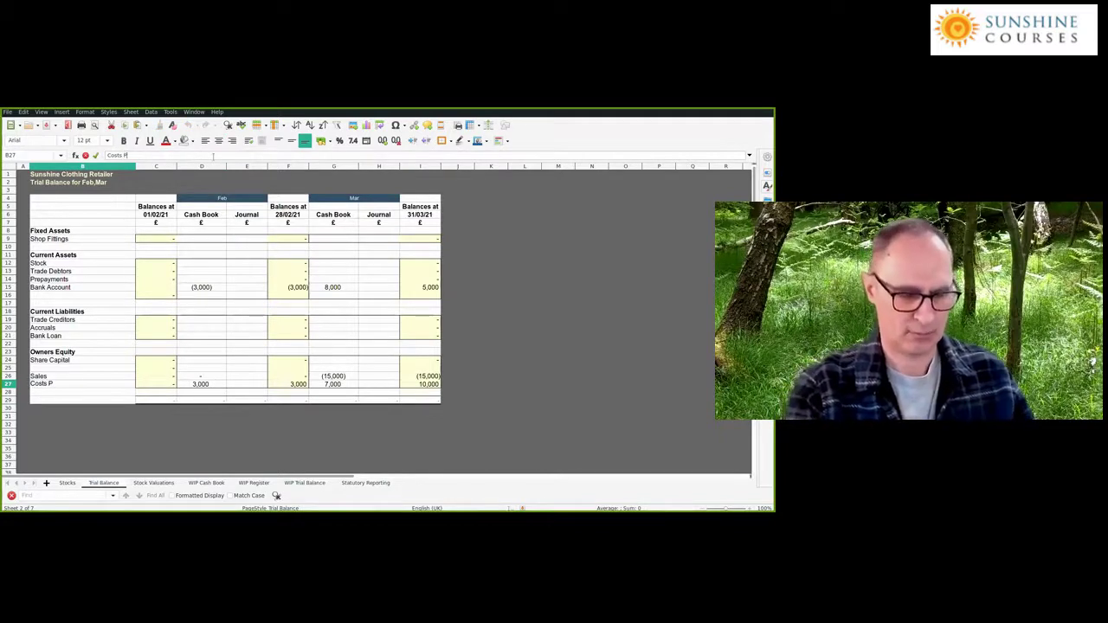
pyautogui.write('urchases')
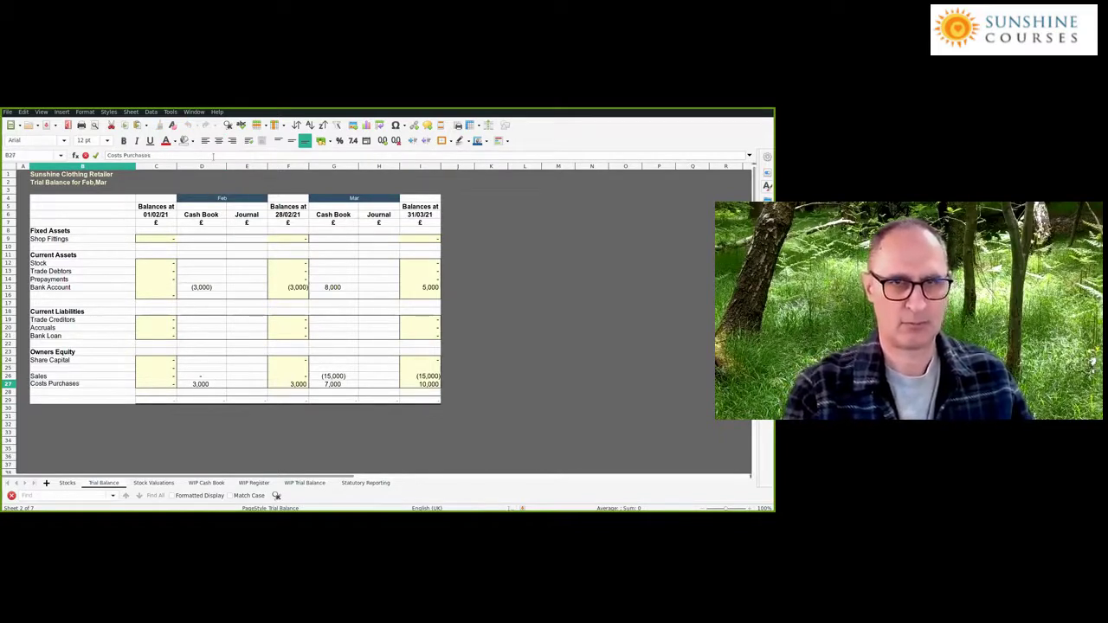
pyautogui.press('Return')
# - Check the February Costs Purchases posting against the February purchases total on the Stocks sheet
pyautogui.press('Up')
pyautogui.press('Right')
pyautogui.press('Right')
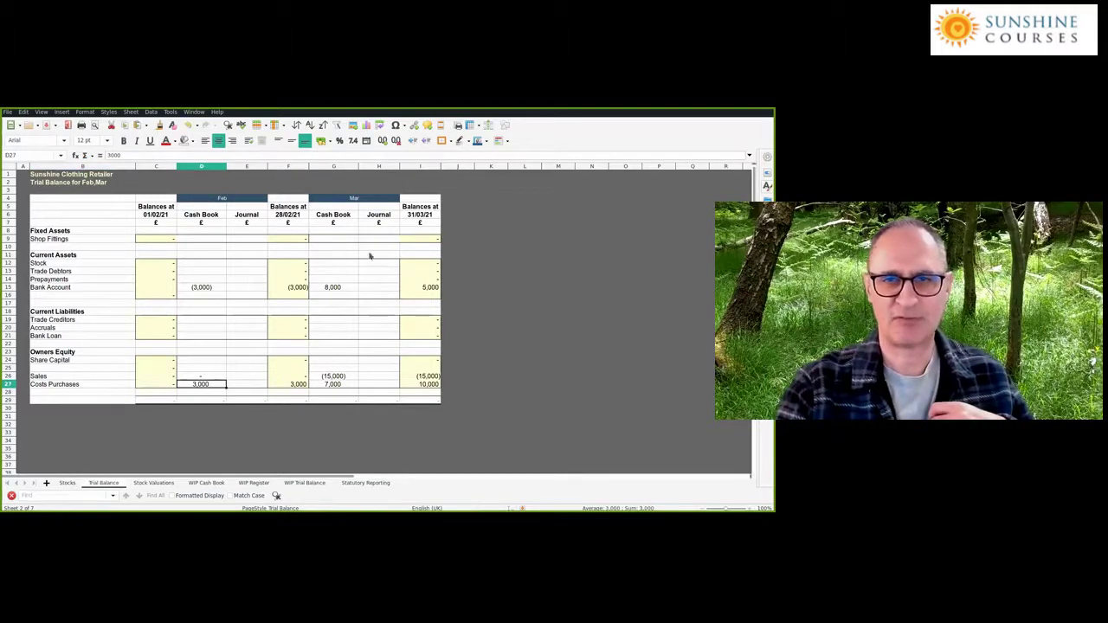
pyautogui.hotkey('ctrl', 'pageup')
pyautogui.press('Right')
pyautogui.press('Right')
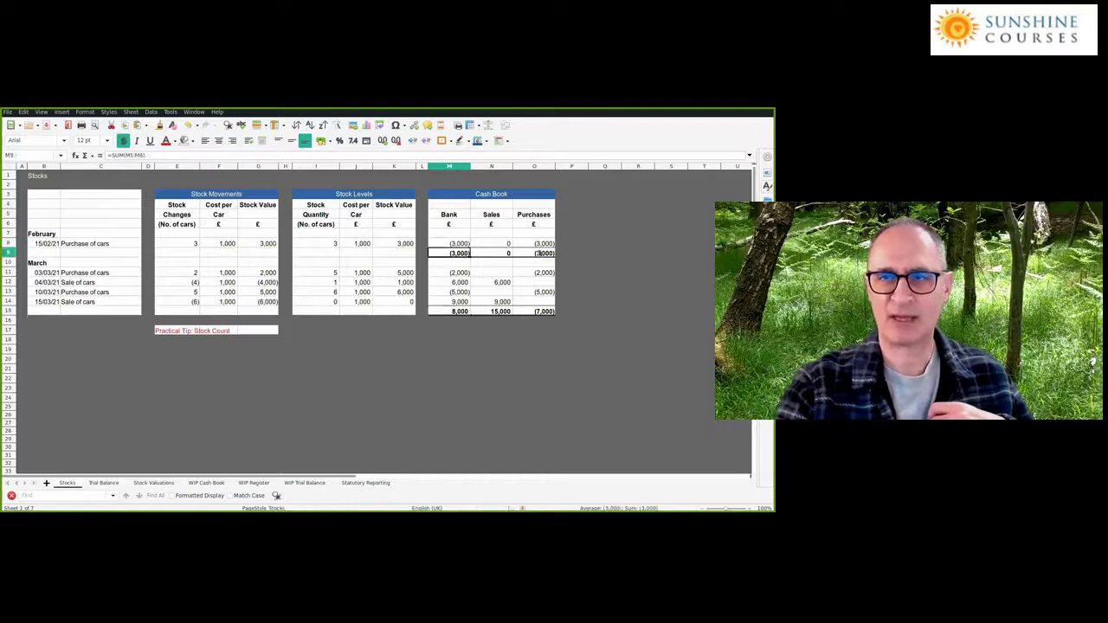
# - Inspect the March cash book postings for Bank Account, Sales and Costs Purchases on the Trial Balance sheet
pyautogui.click(104, 483)
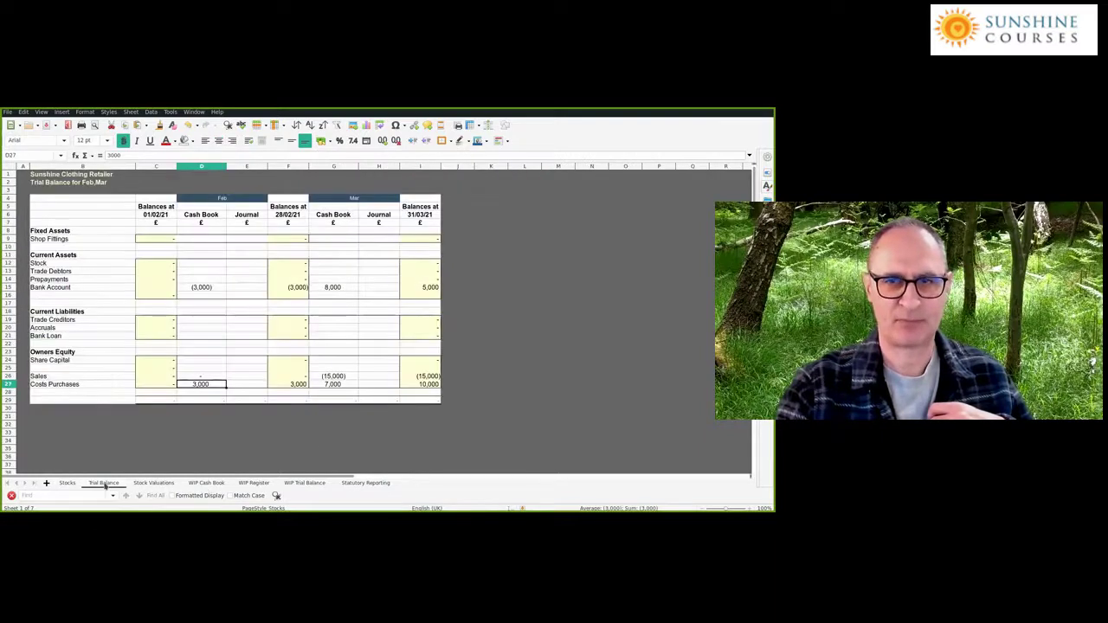
pyautogui.click(333, 288)
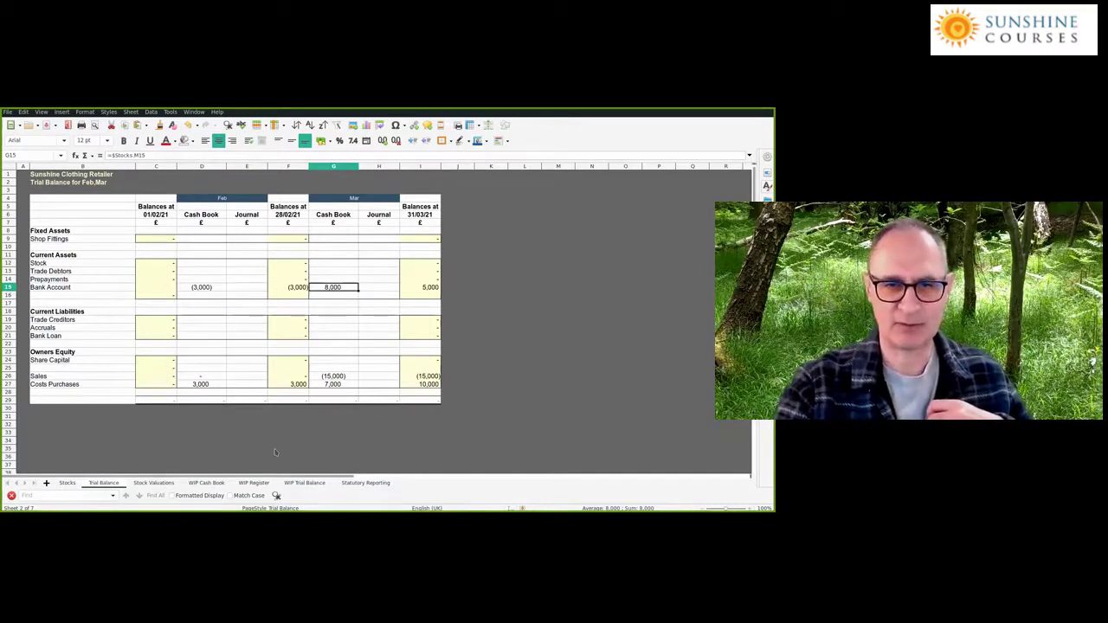
pyautogui.click(343, 376)
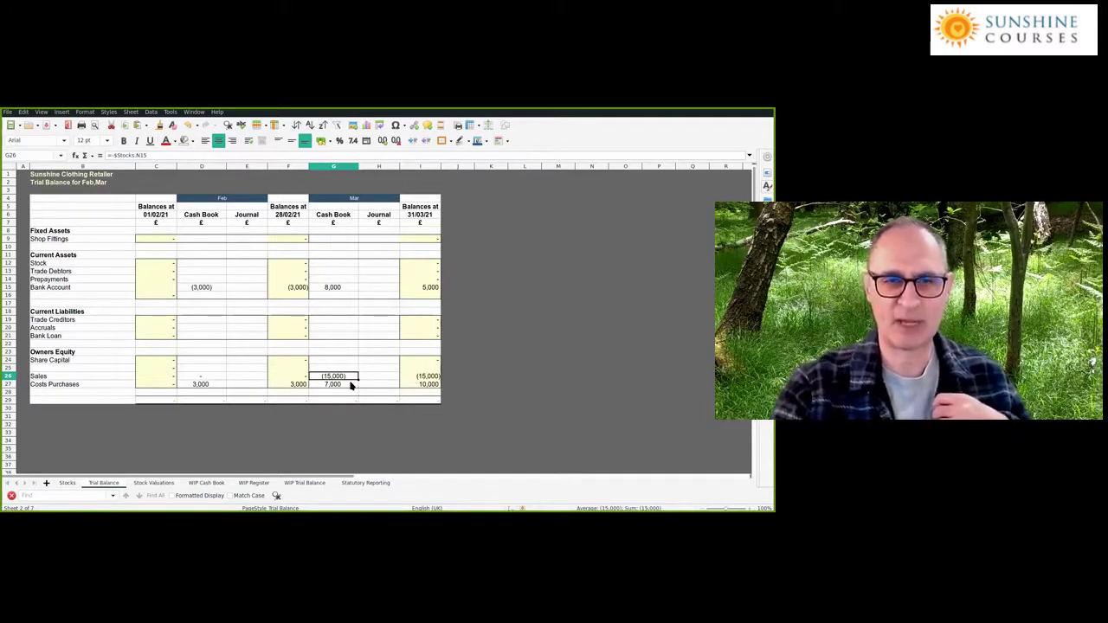
pyautogui.click(349, 384)
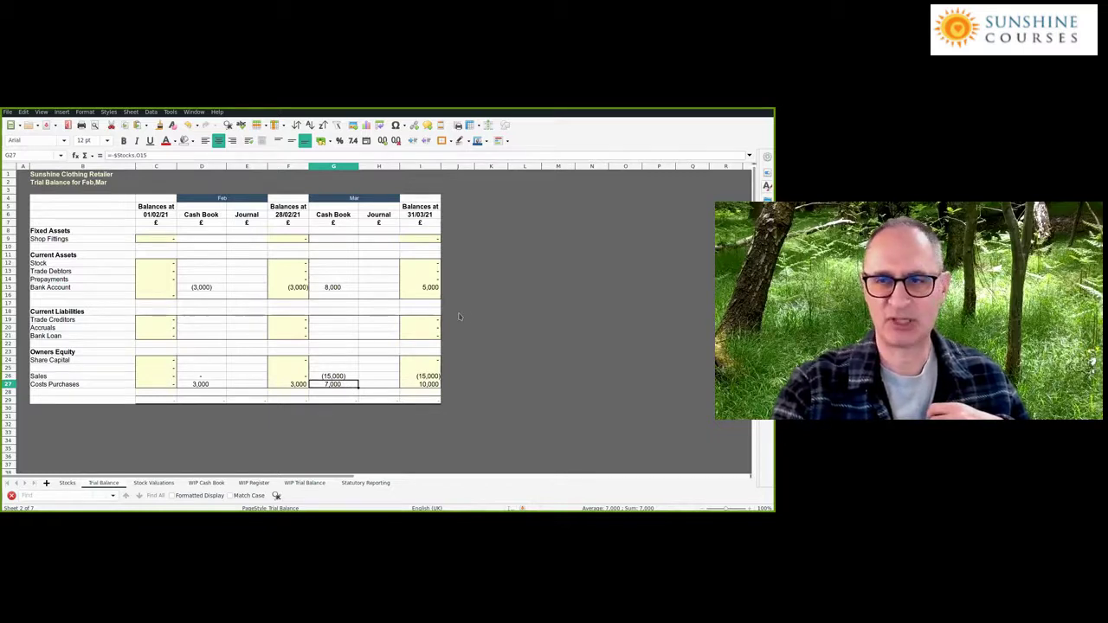
# - Review the March cash book totals for bank, sales and purchases on the Stocks sheet
pyautogui.hotkey('ctrl', 'pageup')
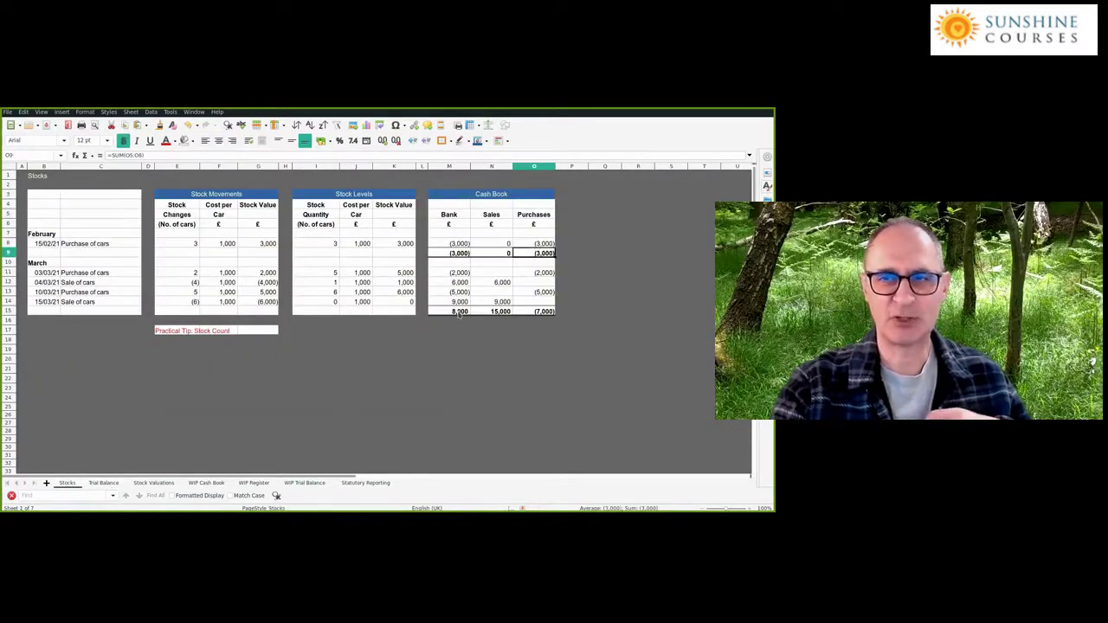
pyautogui.click(460, 312)
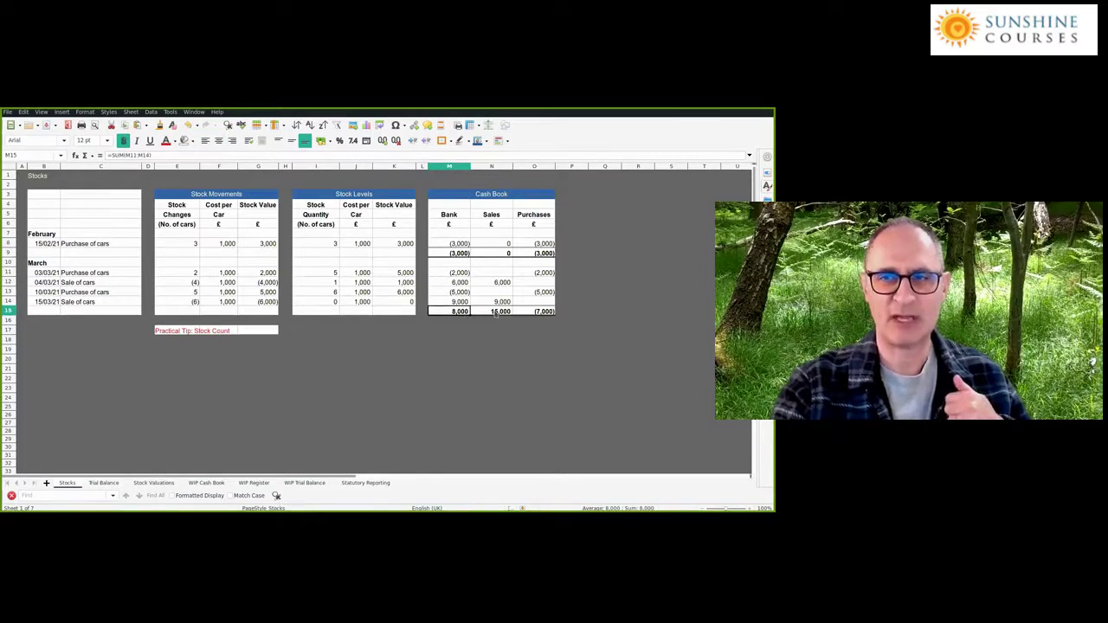
pyautogui.click(497, 312)
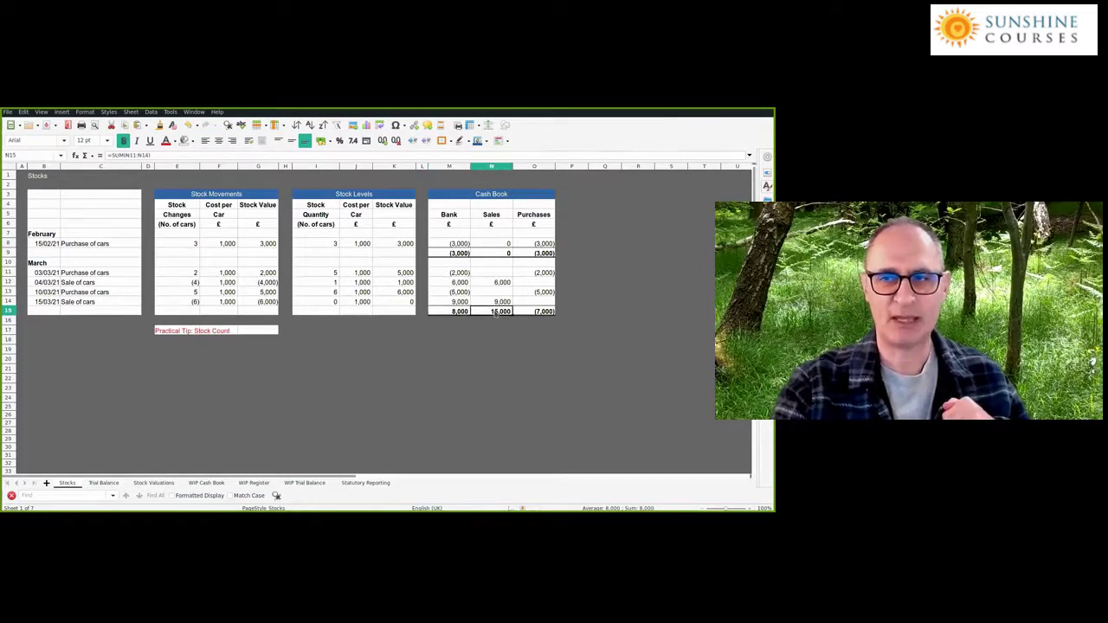
pyautogui.click(541, 313)
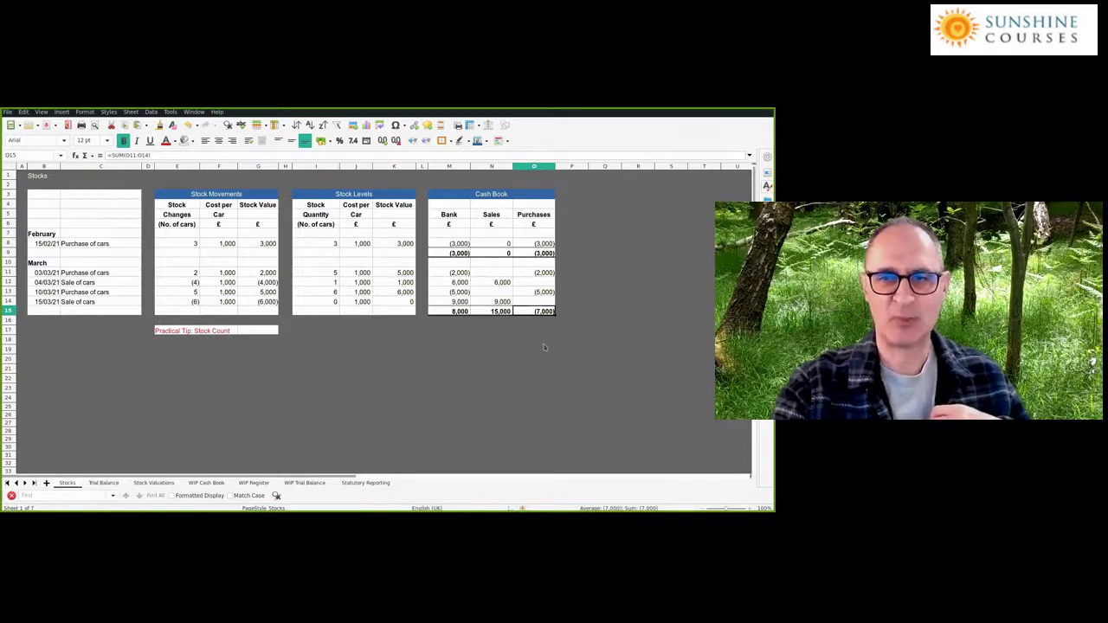
# - Inspect the March Costs Purchases posting and its 28/02/21 balance on the Trial Balance sheet
pyautogui.click(104, 483)
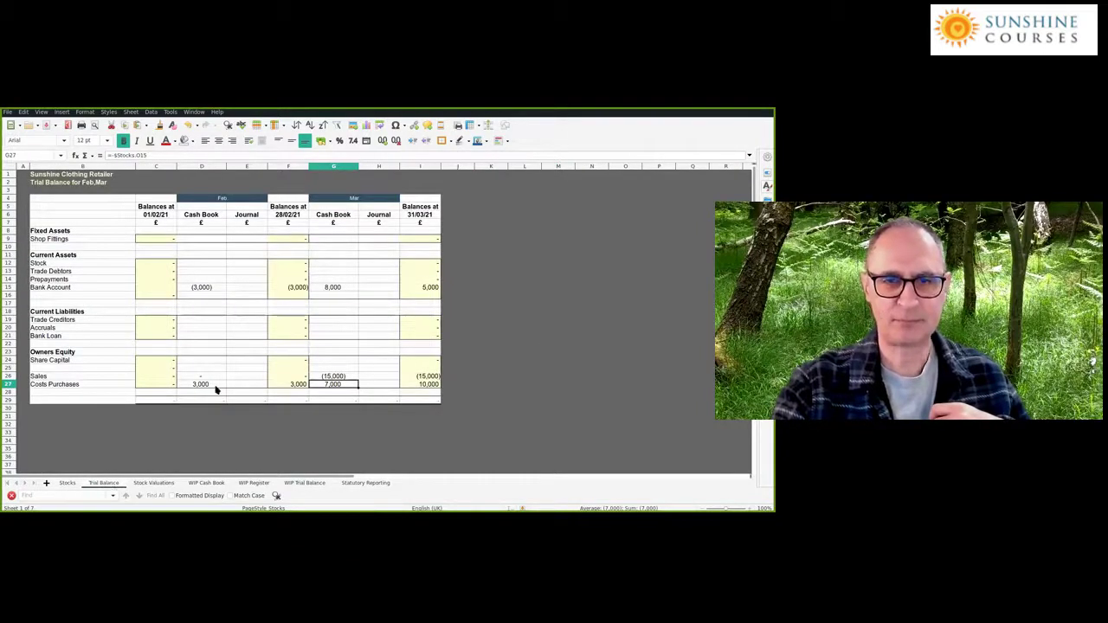
pyautogui.click(317, 385)
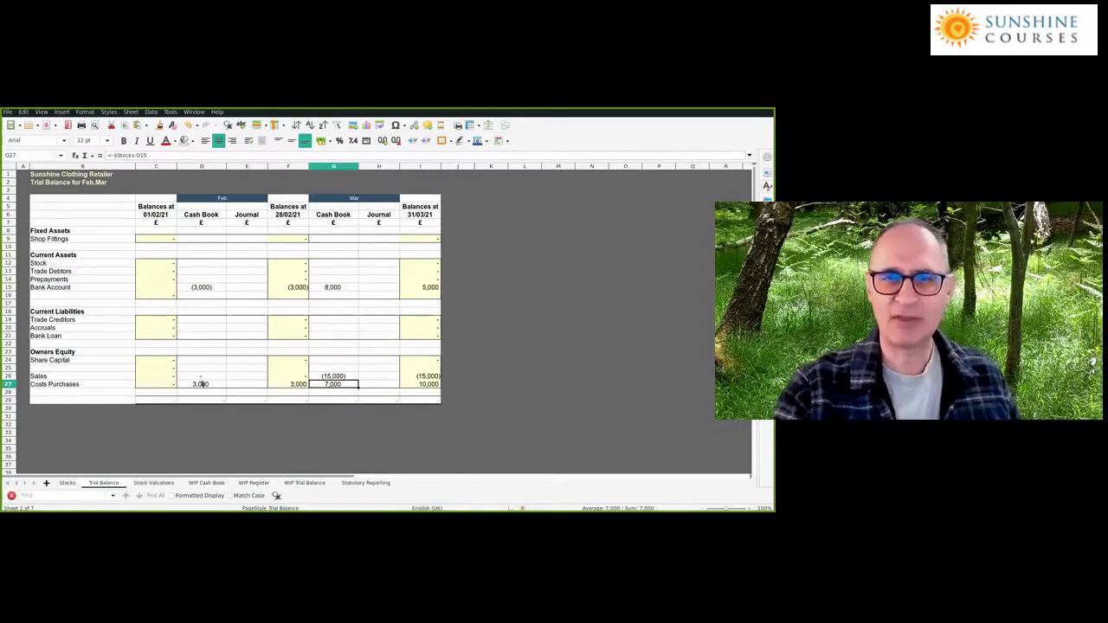
pyautogui.click(294, 384)
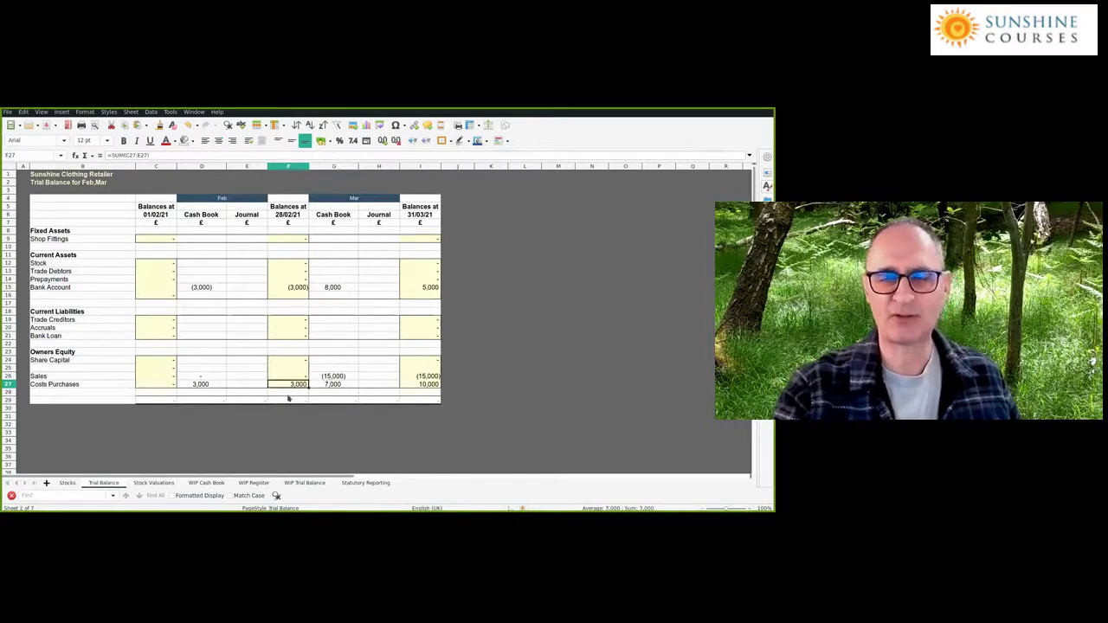
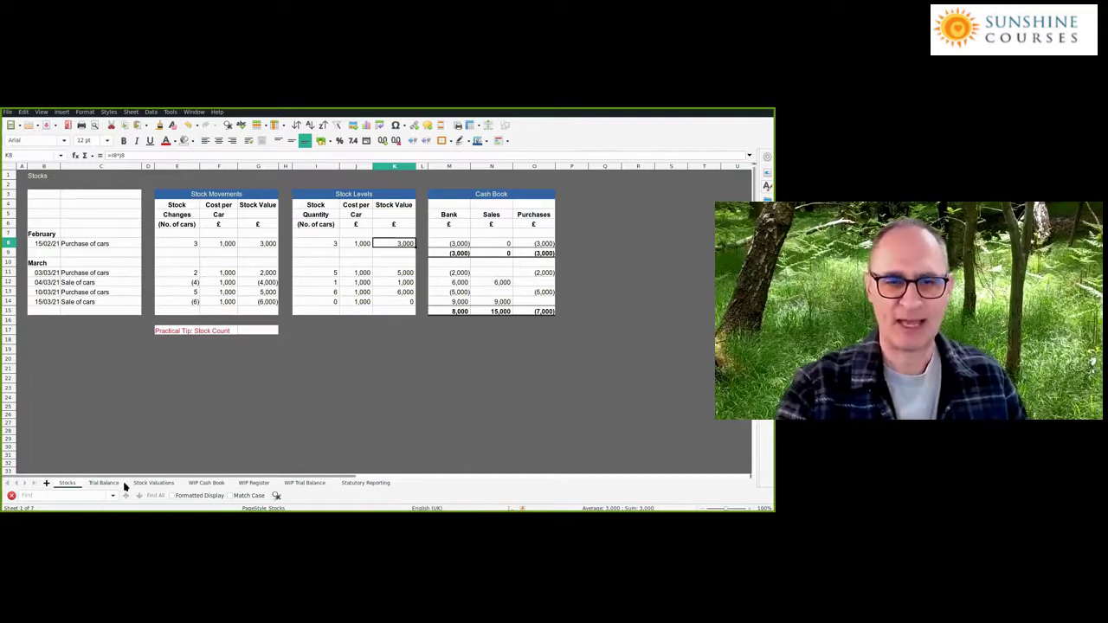
# - Compare the trial balance's February Costs Purchases figure with the February closing stock value on the Stocks sheet
pyautogui.hotkey('ctrl', 'pagedown')
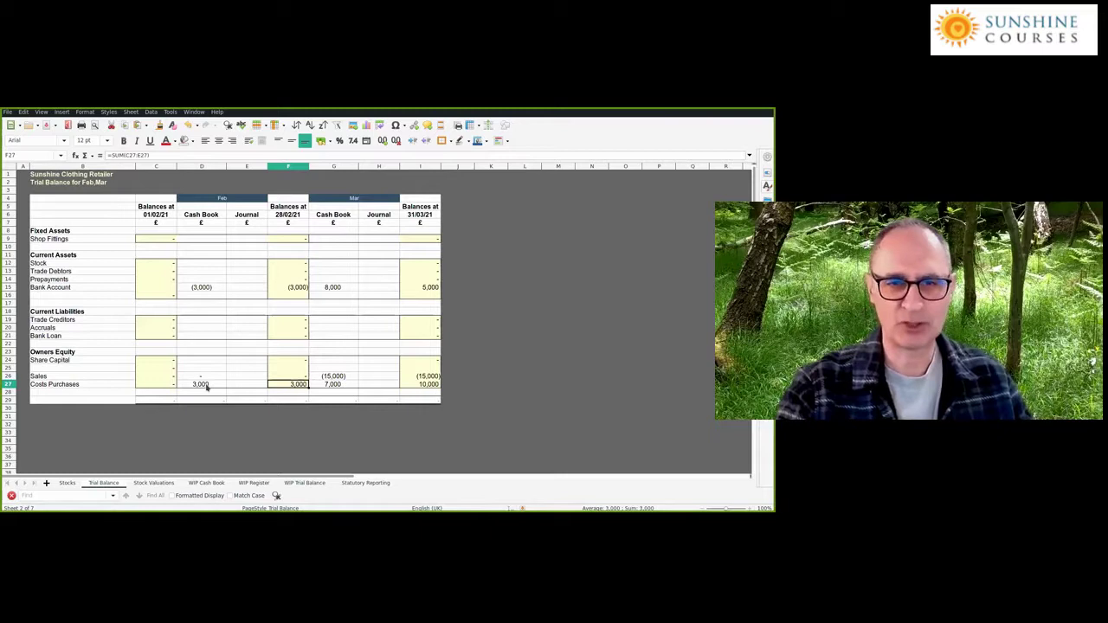
pyautogui.click(75, 487)
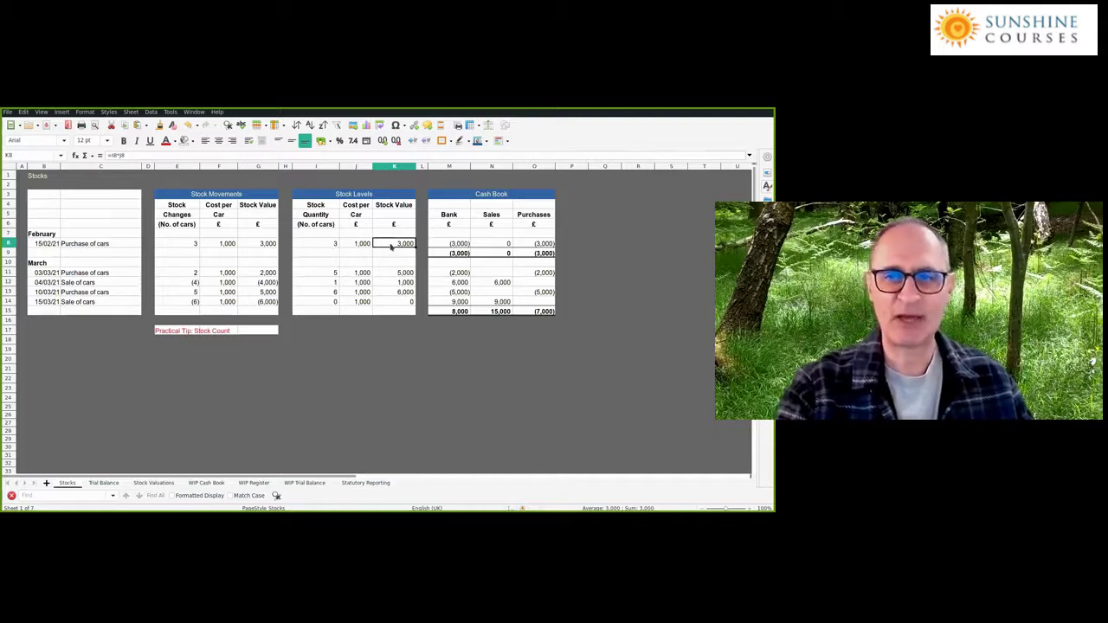
pyautogui.click(108, 482)
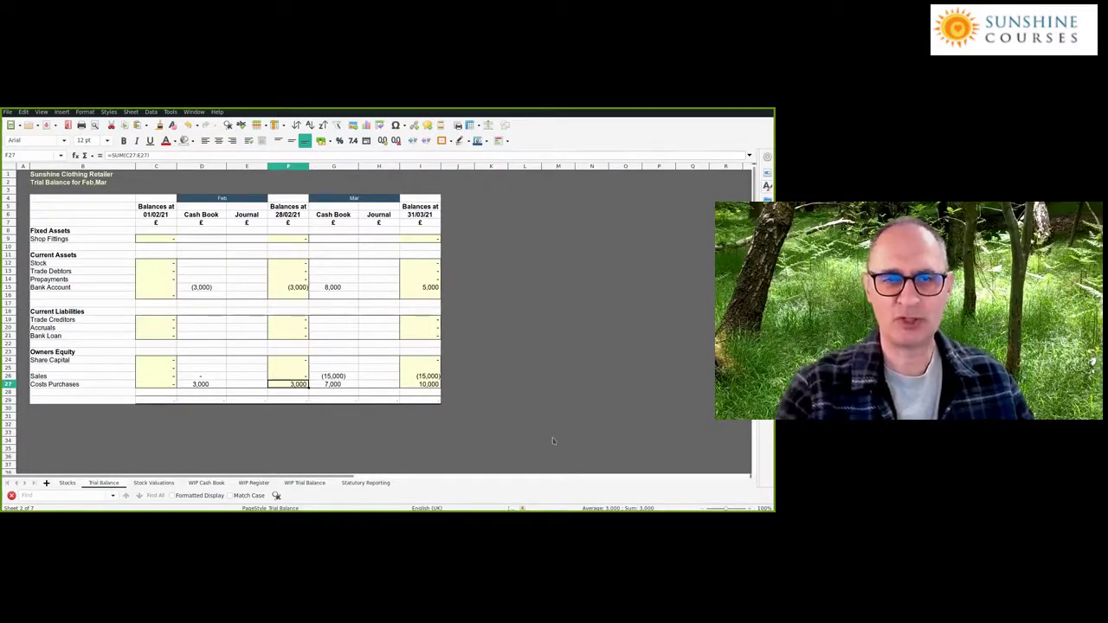
# - Enter a February journal of -3000 against Costs Purchases in the trial balance
pyautogui.press('Left')
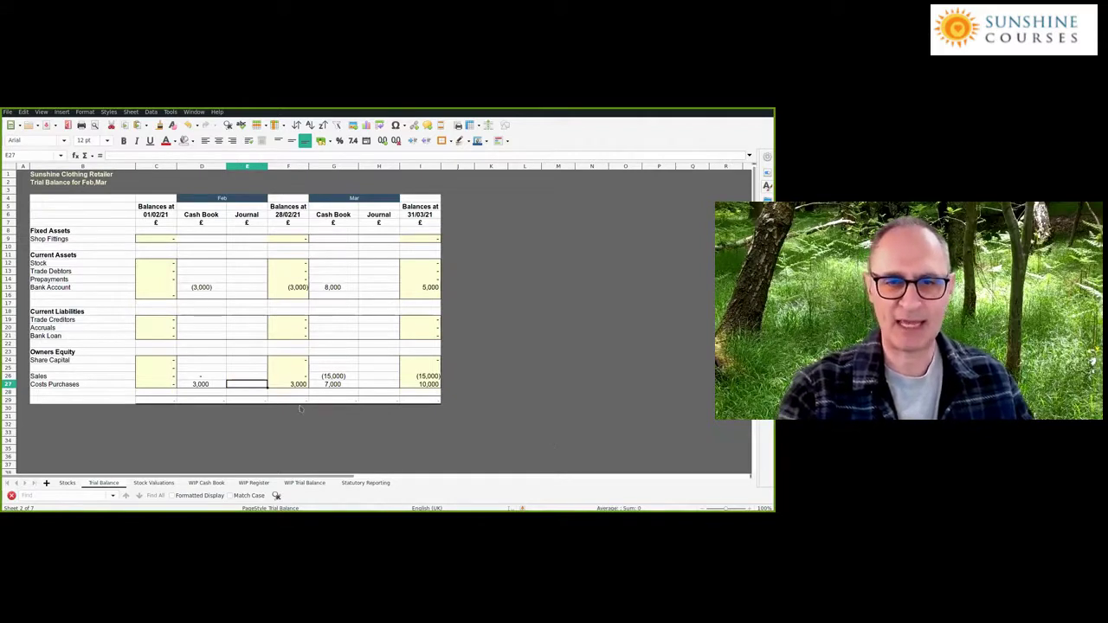
pyautogui.click(202, 388)
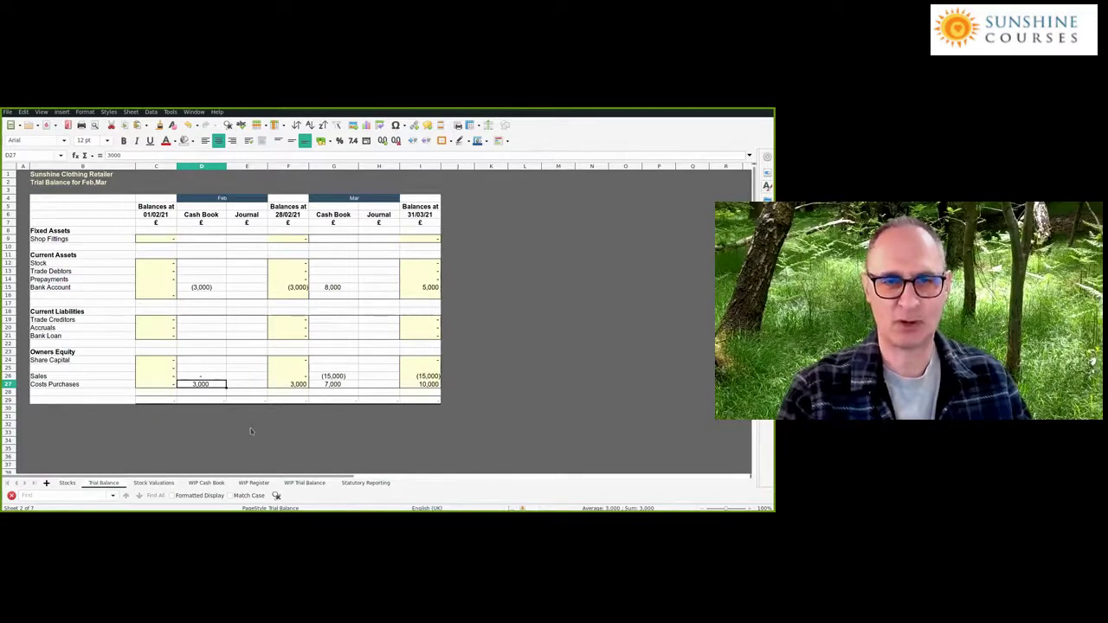
pyautogui.press('Right')
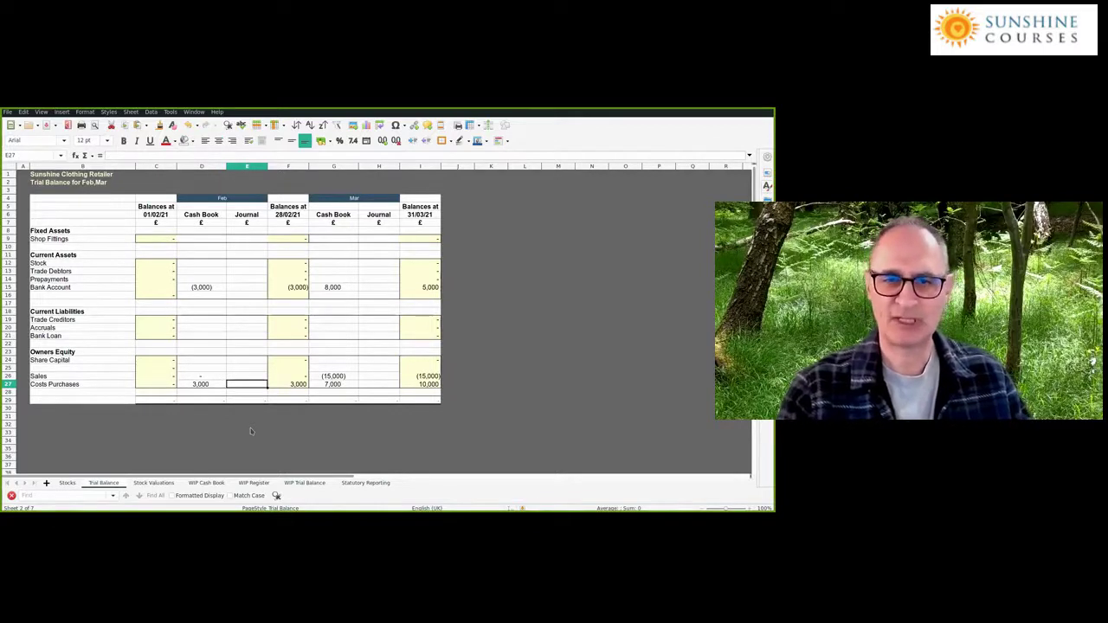
pyautogui.write('-3000')
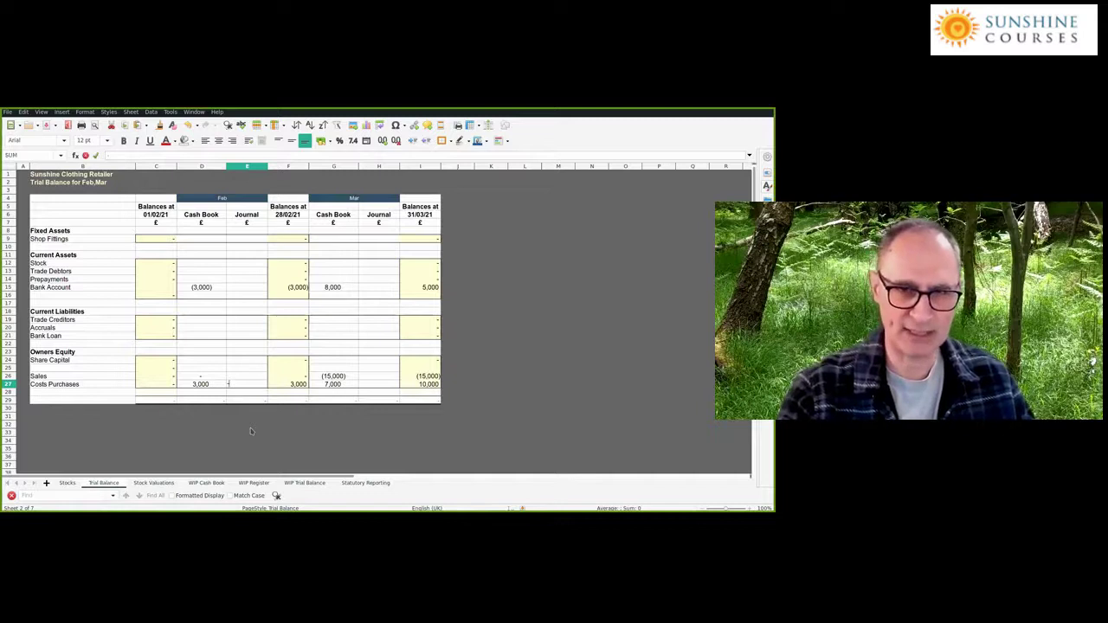
pyautogui.press('Return')
# - Enter the matching February journal of 3000 against Stock under Current Assets
pyautogui.press('Up')
pyautogui.press('Up')
pyautogui.press('Up')
pyautogui.press('Up')
pyautogui.press('Up')
pyautogui.press('Up')
pyautogui.press('Up')
pyautogui.press('Up')
pyautogui.press('Up')
pyautogui.press('Up')
pyautogui.press('Up')
pyautogui.press('Up')
pyautogui.press('Up')
pyautogui.press('Up')
pyautogui.press('Up')
pyautogui.press('Up')
pyautogui.write('3000')
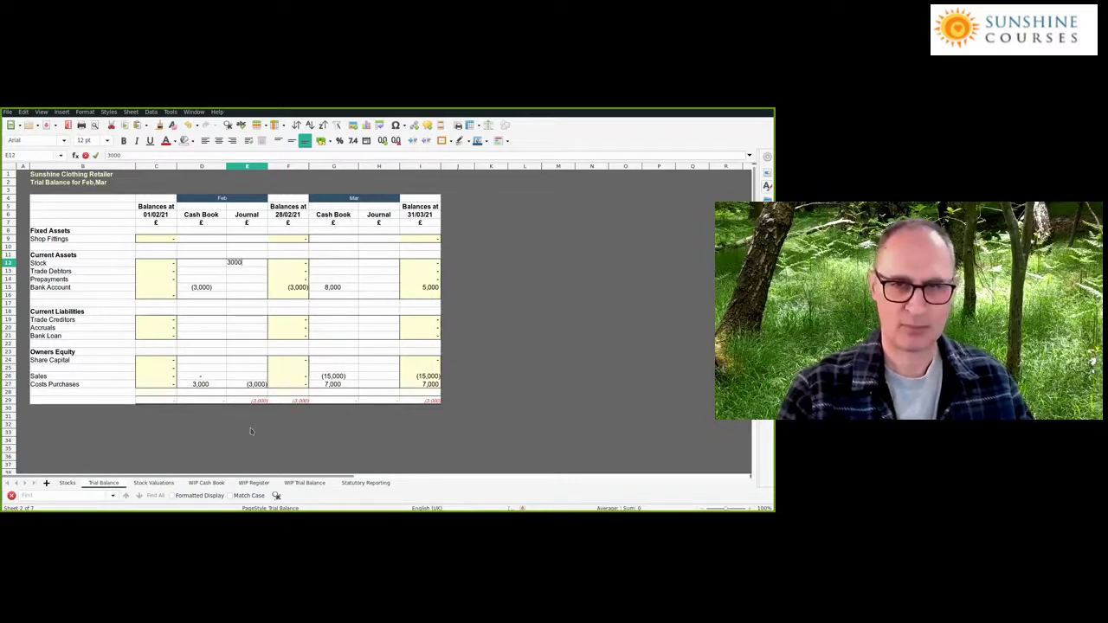
pyautogui.press('Return')
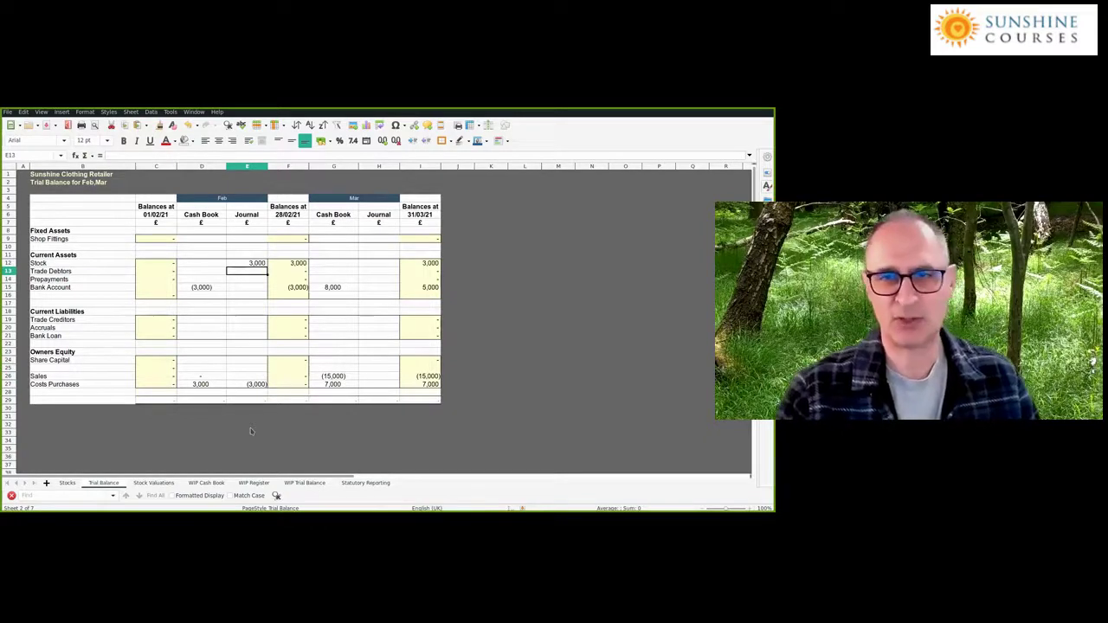
# - Inspect the 28/02/21 Stock and Bank Account balances, then the March postings and 31/03/21 balances for Sales and Costs Purchases
pyautogui.click(285, 264)
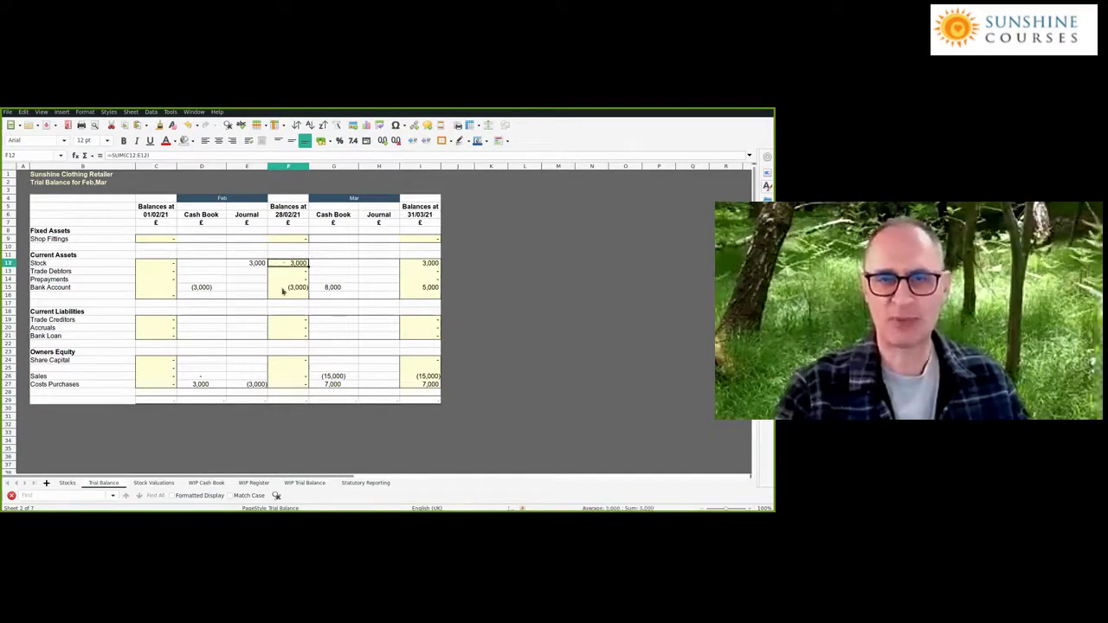
pyautogui.click(283, 289)
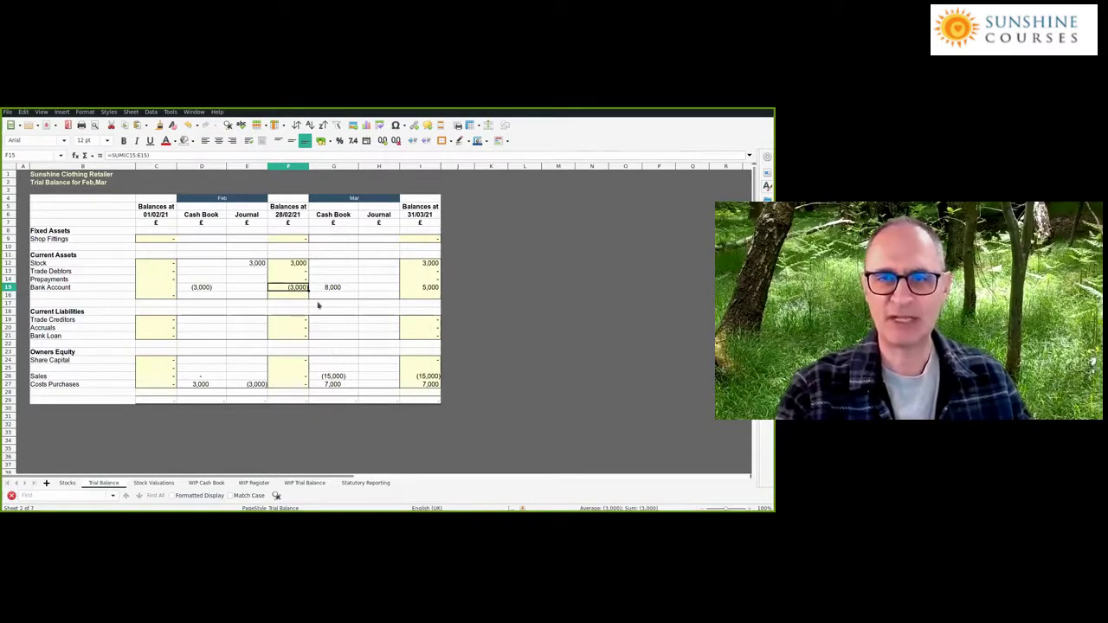
pyautogui.click(336, 377)
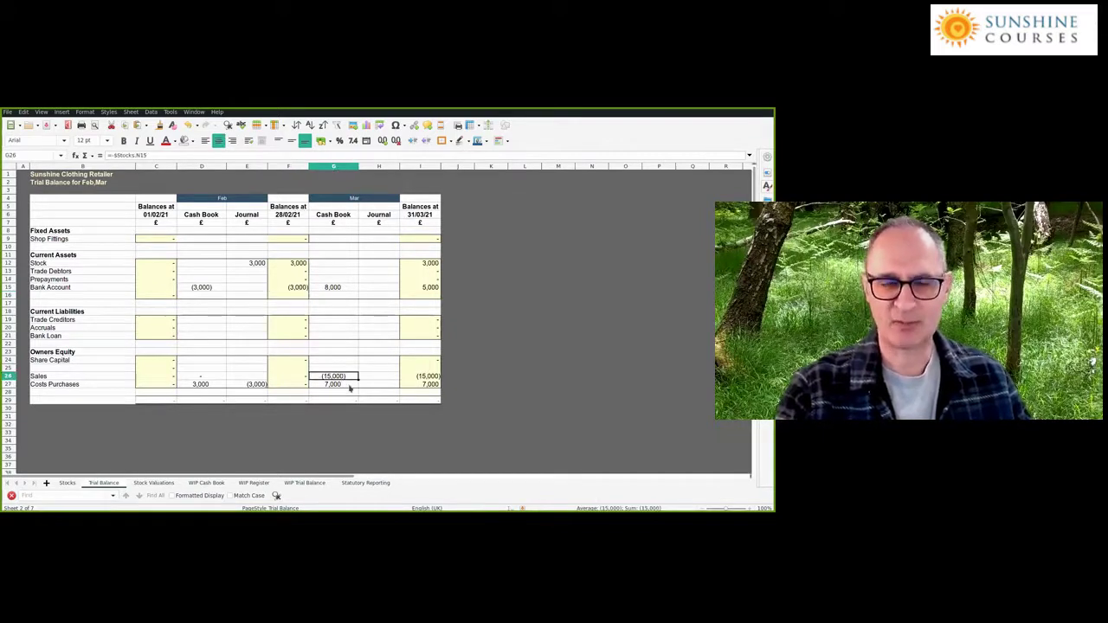
pyautogui.click(343, 385)
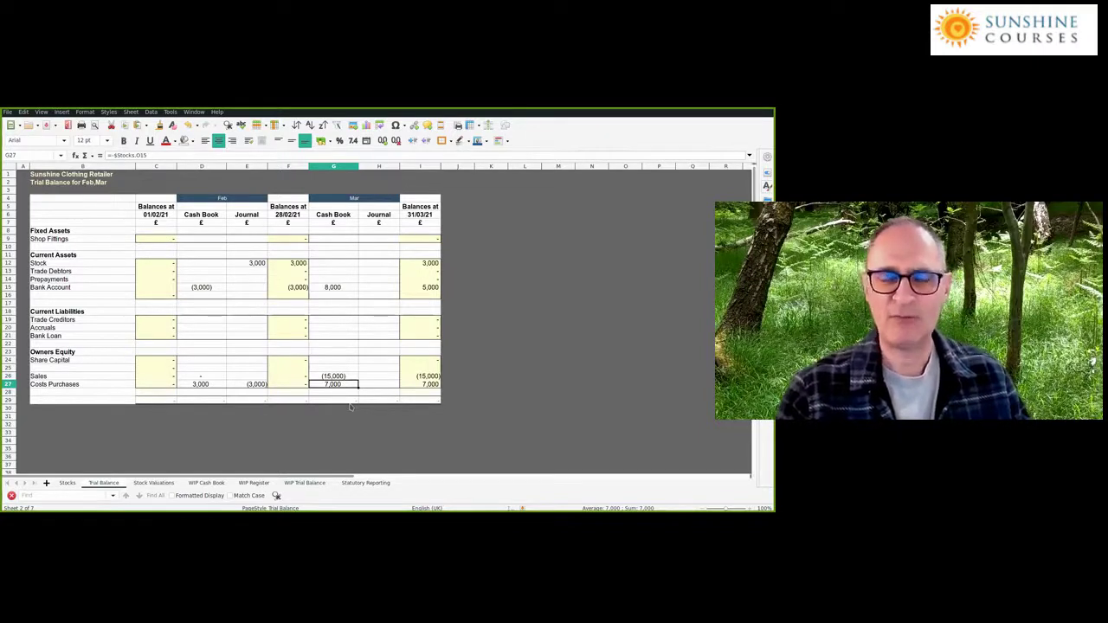
pyautogui.moveTo(424, 377); pyautogui.dragTo(426, 384)
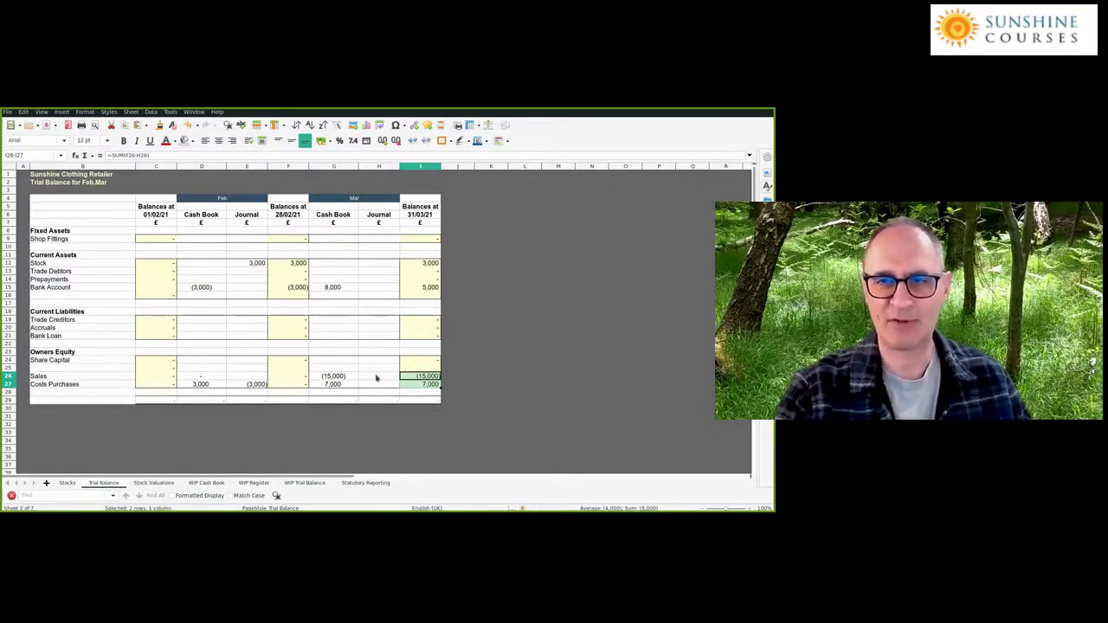
# - Check the 31/03/21 Bank Account and Stock balances, comparing Stock with the 15/03/21 stock value on the Stocks sheet
pyautogui.click(414, 288)
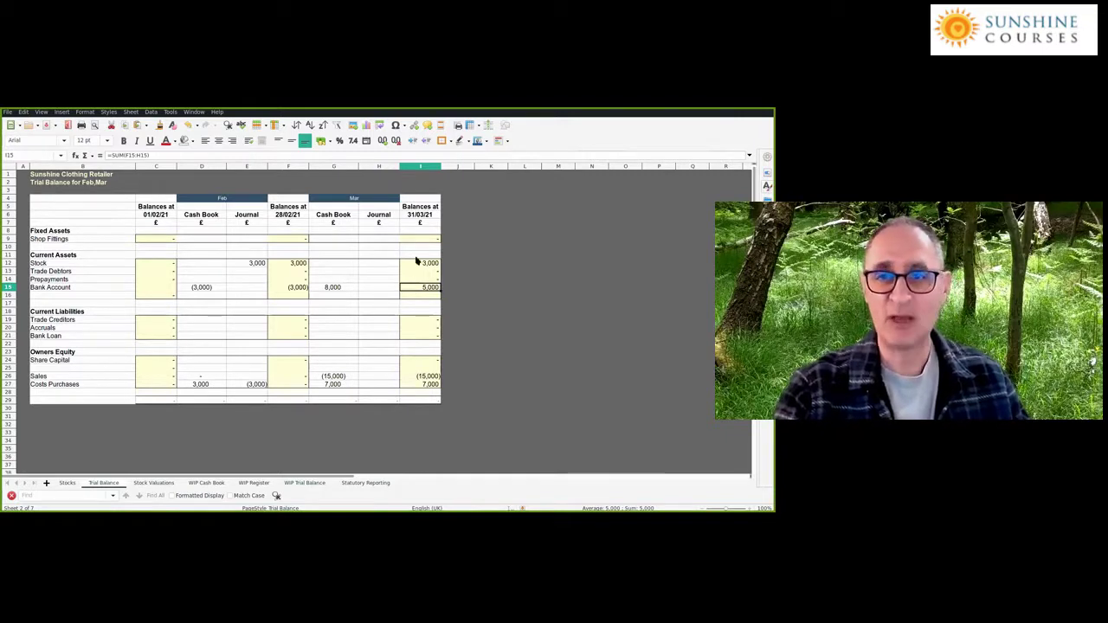
pyautogui.click(417, 263)
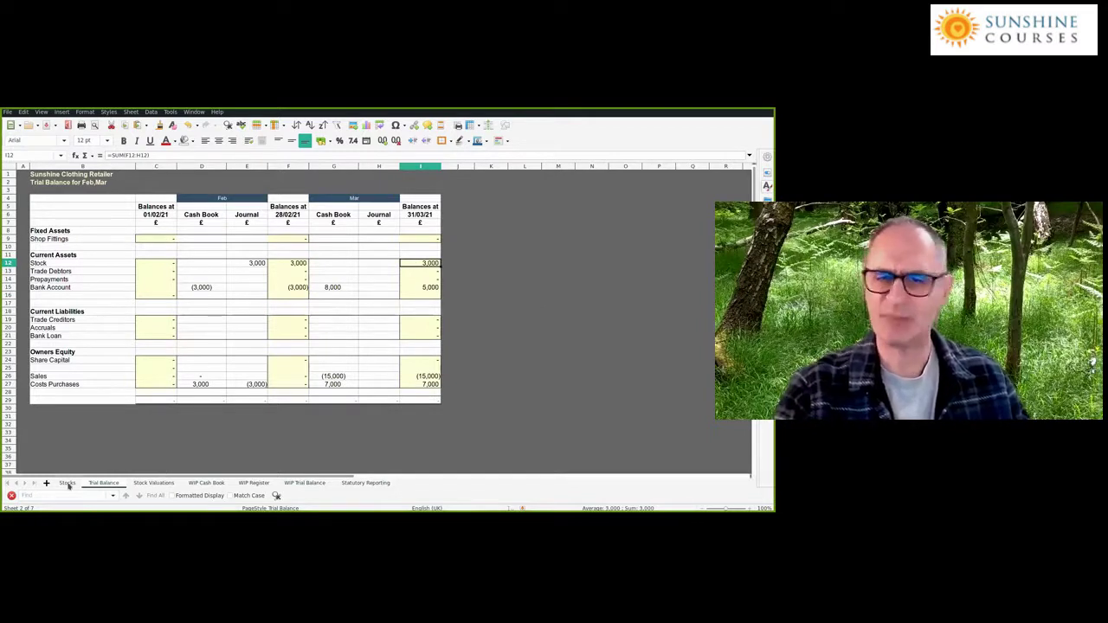
pyautogui.hotkey('ctrl', 'pageup')
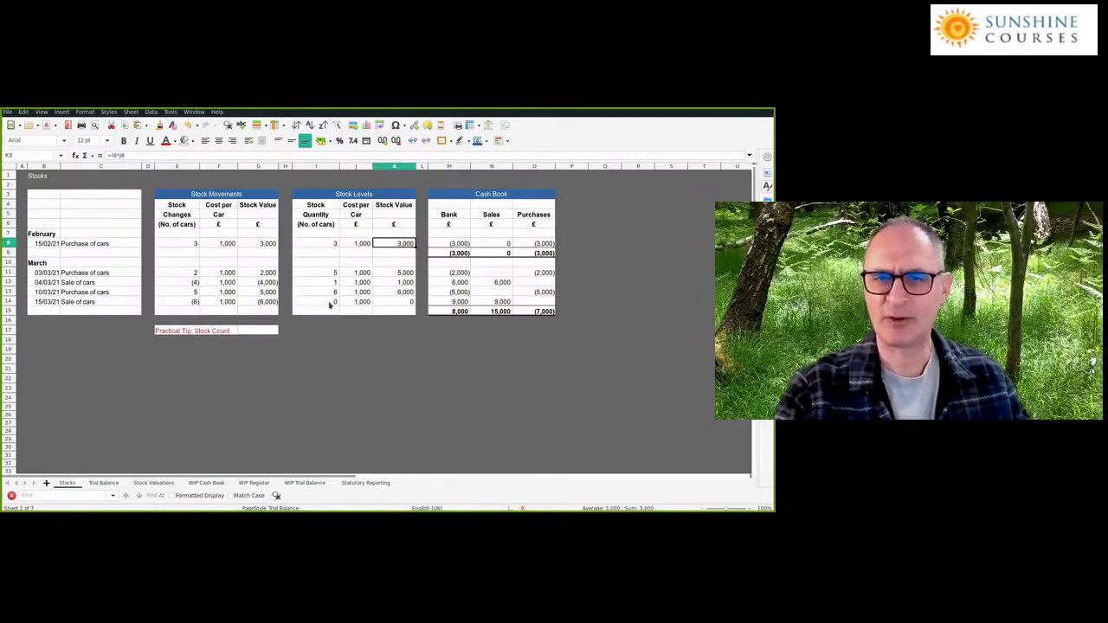
pyautogui.click(384, 303)
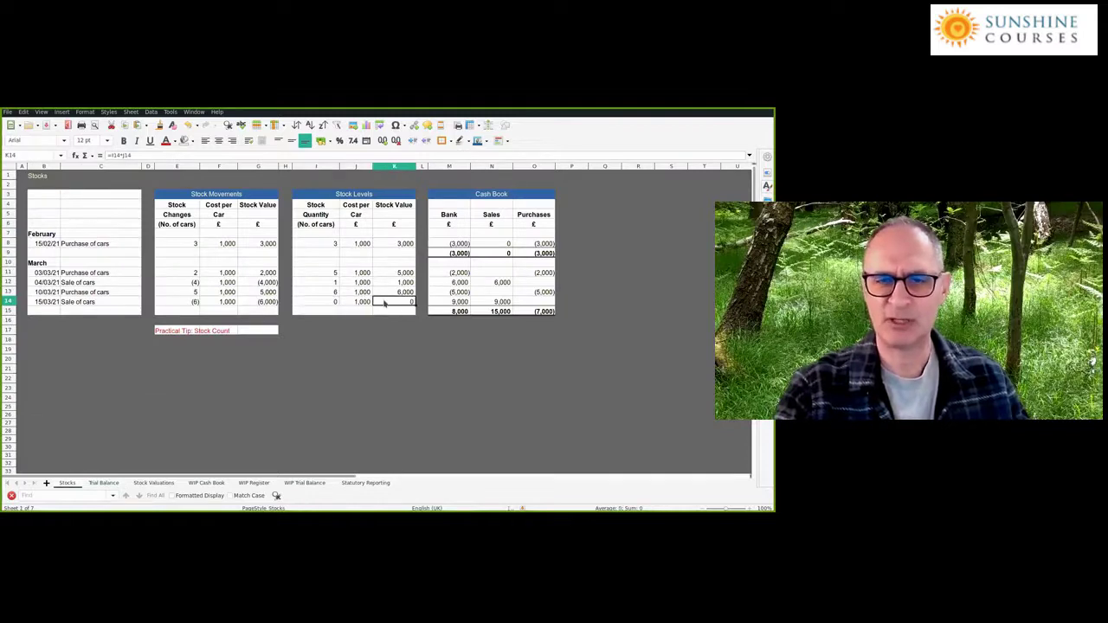
pyautogui.click(119, 485)
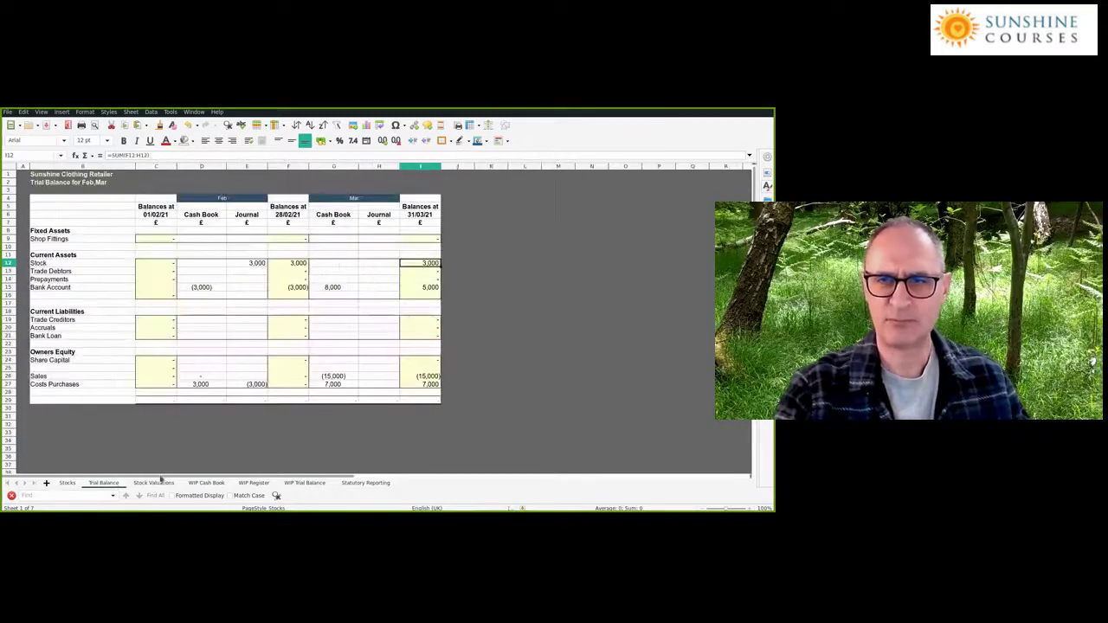
# - Enter a March journal of -3000 against Stock in the trial balance
pyautogui.click(382, 266)
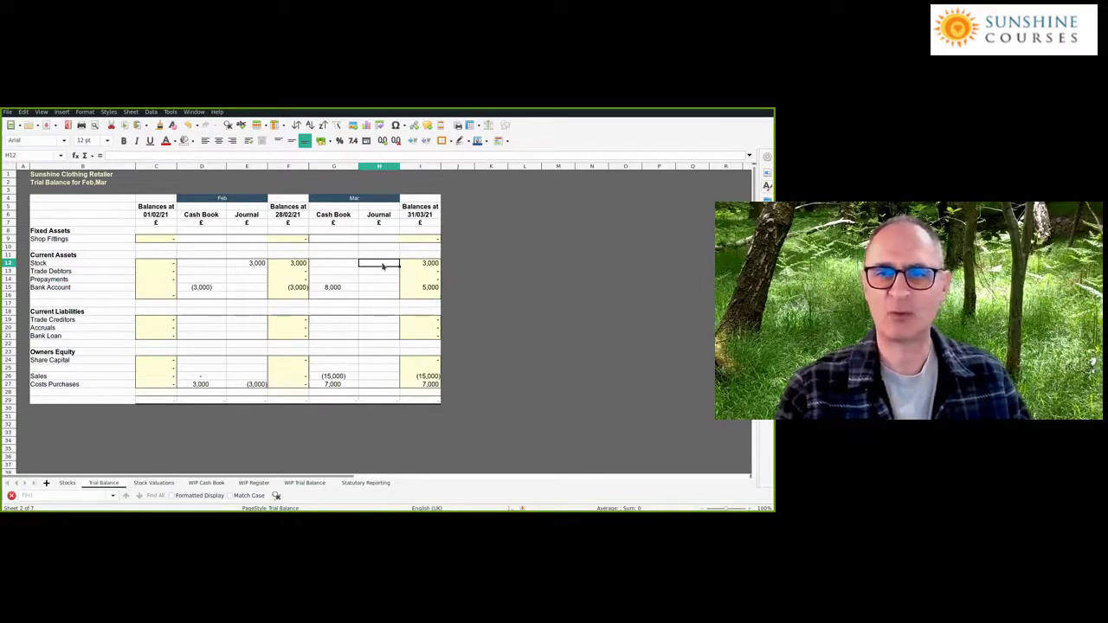
pyautogui.write('-3000')
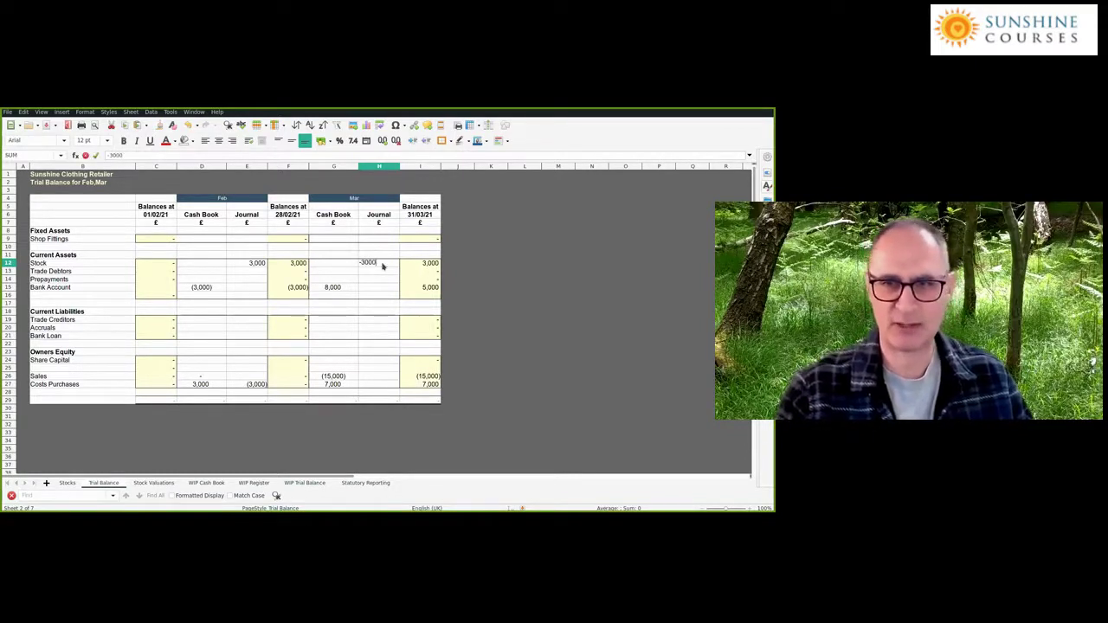
pyautogui.press('Return')
# - Enter the matching March journal of 3000 against Costs Purchases
pyautogui.press('Down')
pyautogui.press('Down')
pyautogui.press('Down')
pyautogui.press('Down')
pyautogui.press('Down')
pyautogui.press('Down')
pyautogui.press('Down')
pyautogui.press('Down')
pyautogui.press('Down')
pyautogui.press('Down')
pyautogui.press('Down')
pyautogui.press('Down')
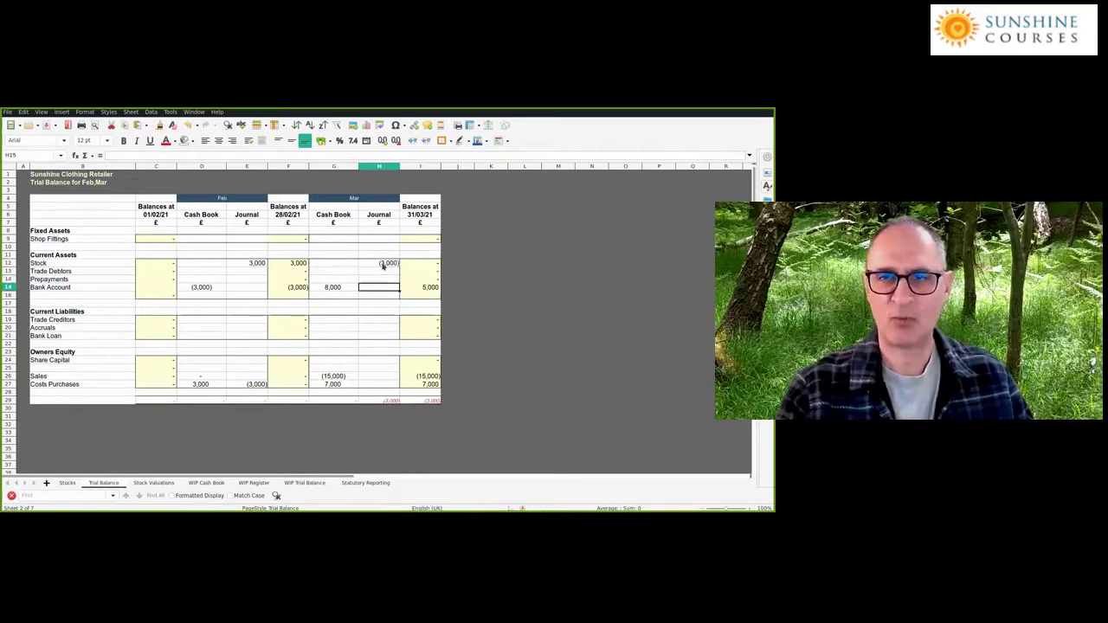
pyautogui.press('Down')
pyautogui.press('Down')
pyautogui.write('3,00')
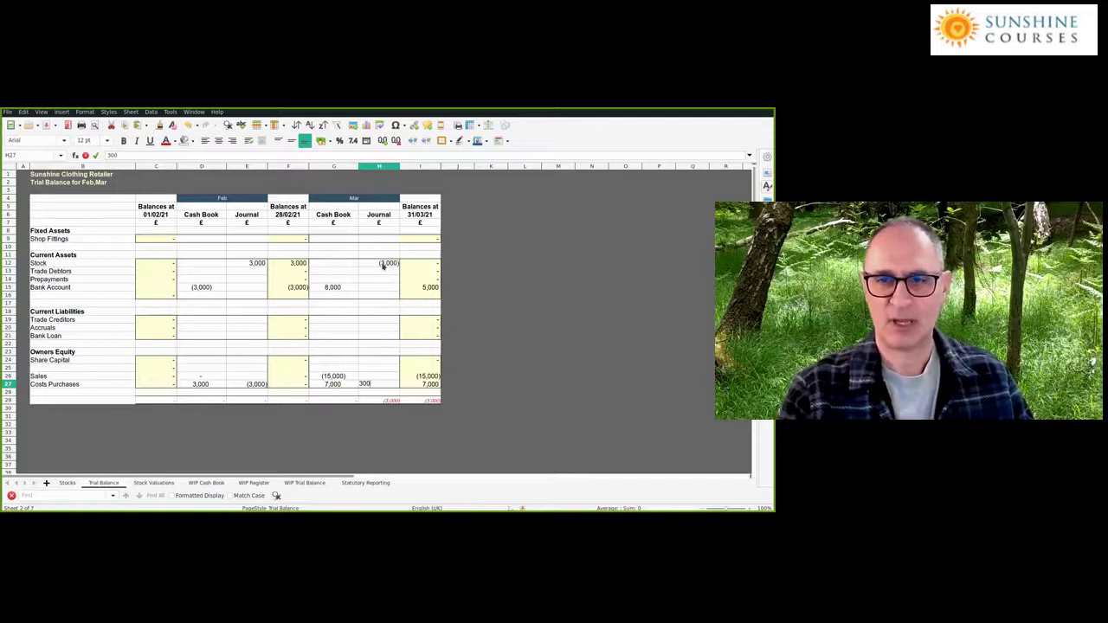
pyautogui.write('0')
pyautogui.press('Return')
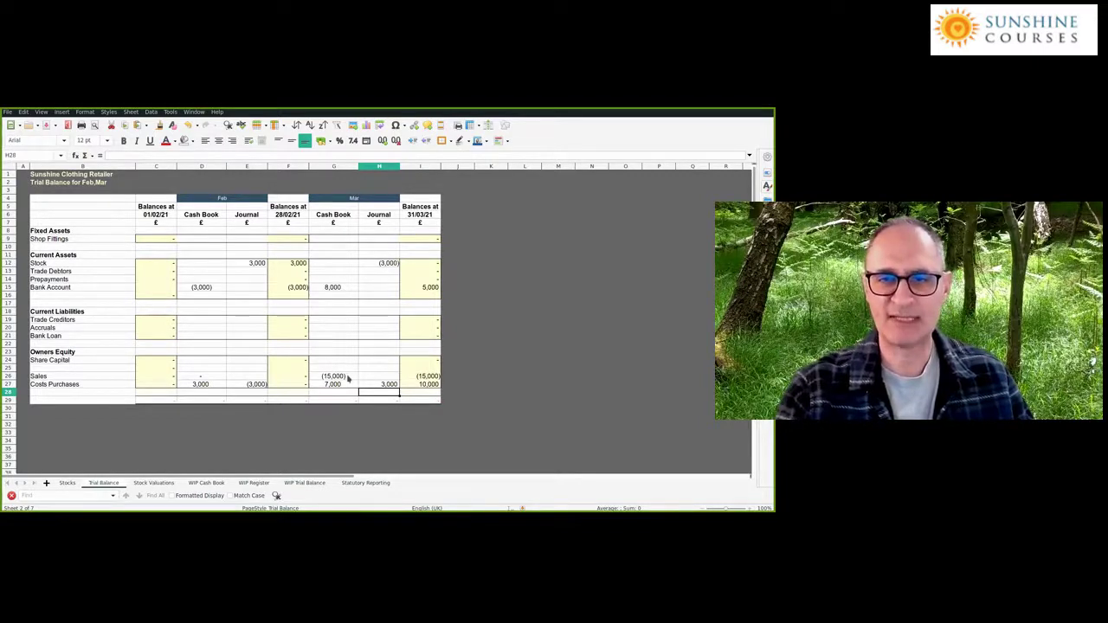
# - Review the March Costs Purchases and Sales postings alongside the Stock balances at 28/02/21 and 31/03/21
pyautogui.moveTo(346, 385); pyautogui.dragTo(372, 387)
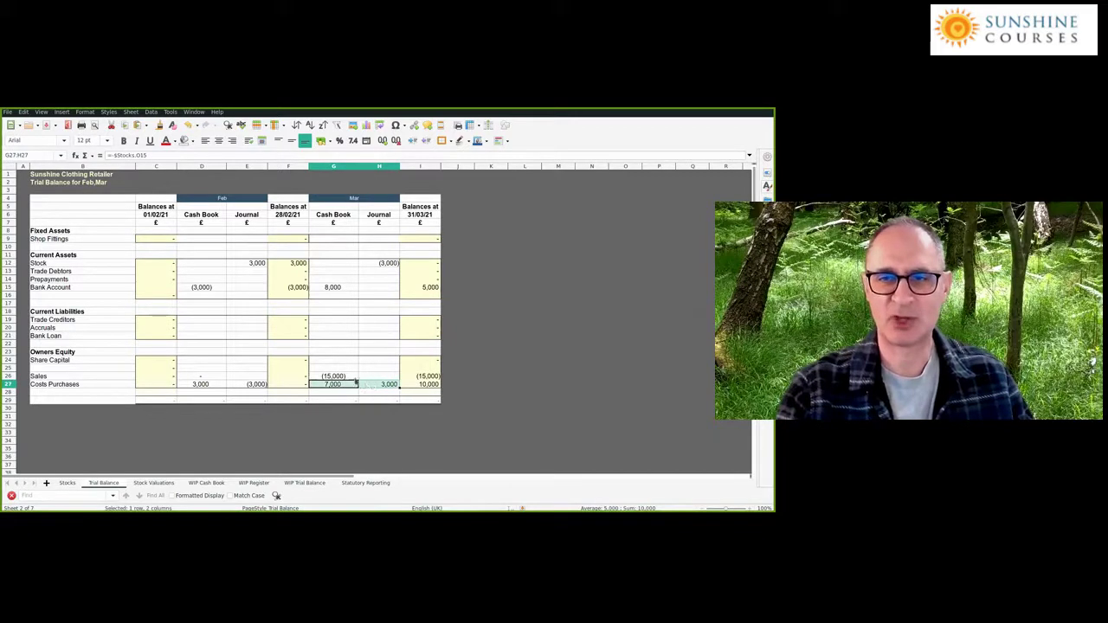
pyautogui.click(354, 378)
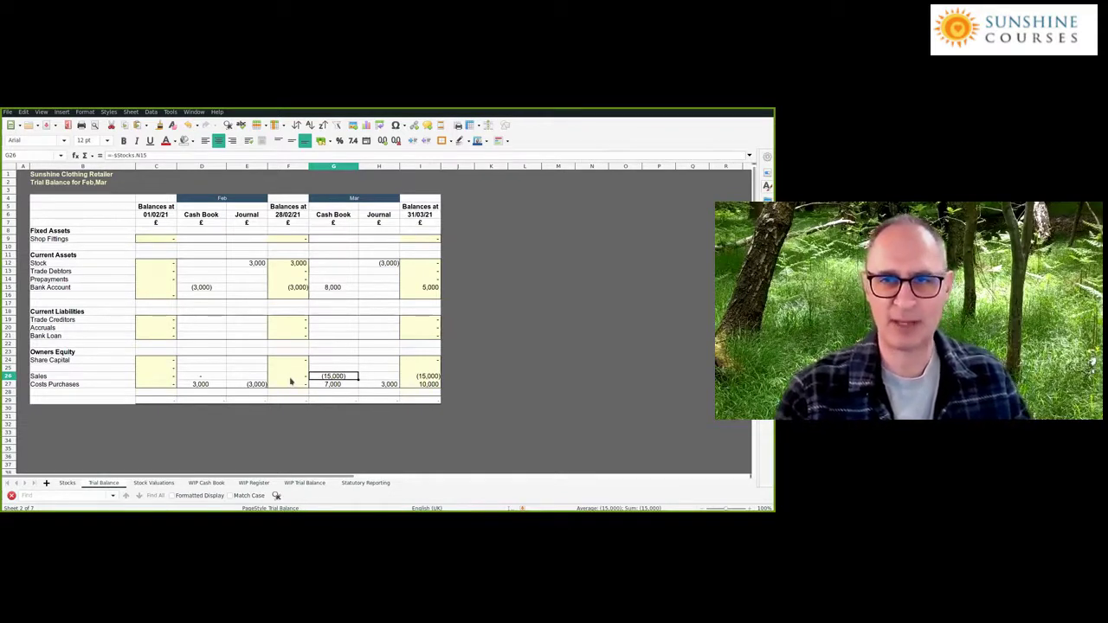
pyautogui.click(296, 265)
pyautogui.click(421, 263)
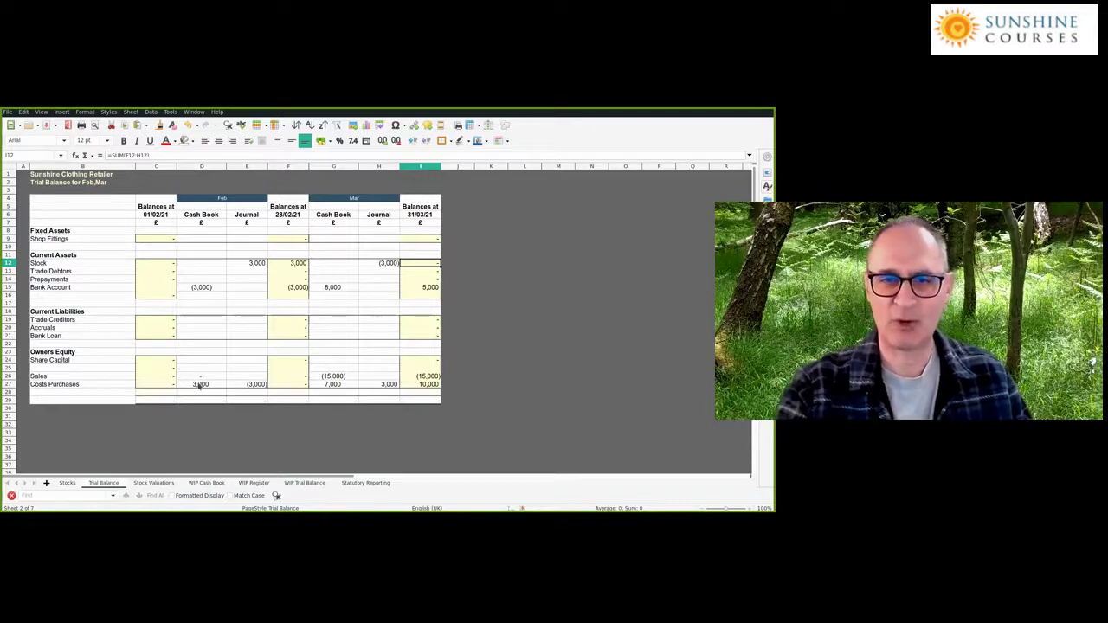
pyautogui.click(338, 386)
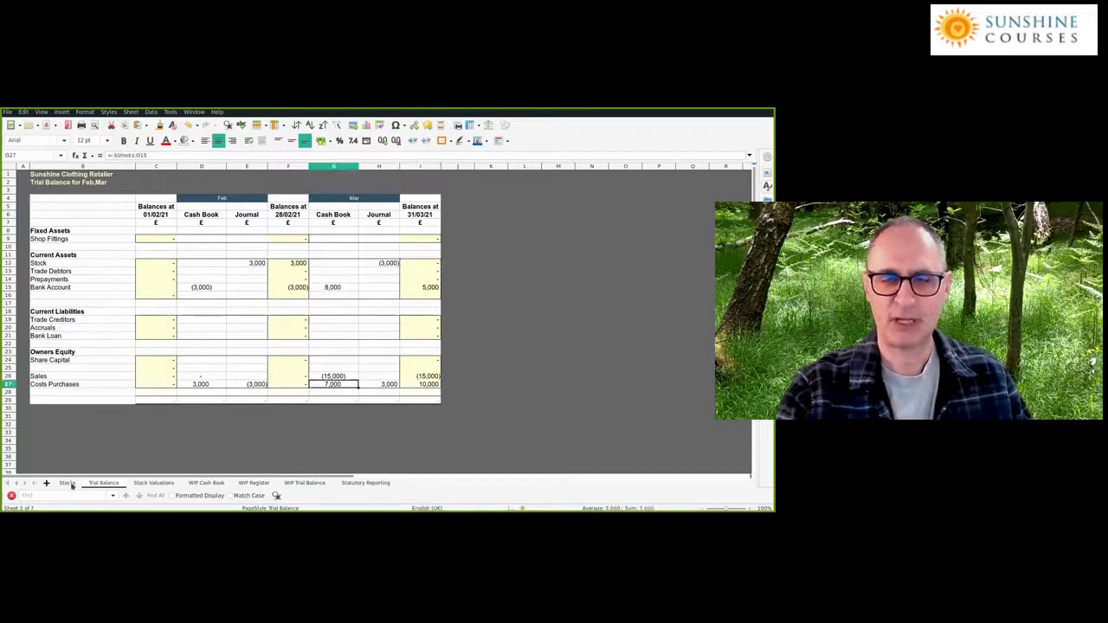
pyautogui.click(287, 265)
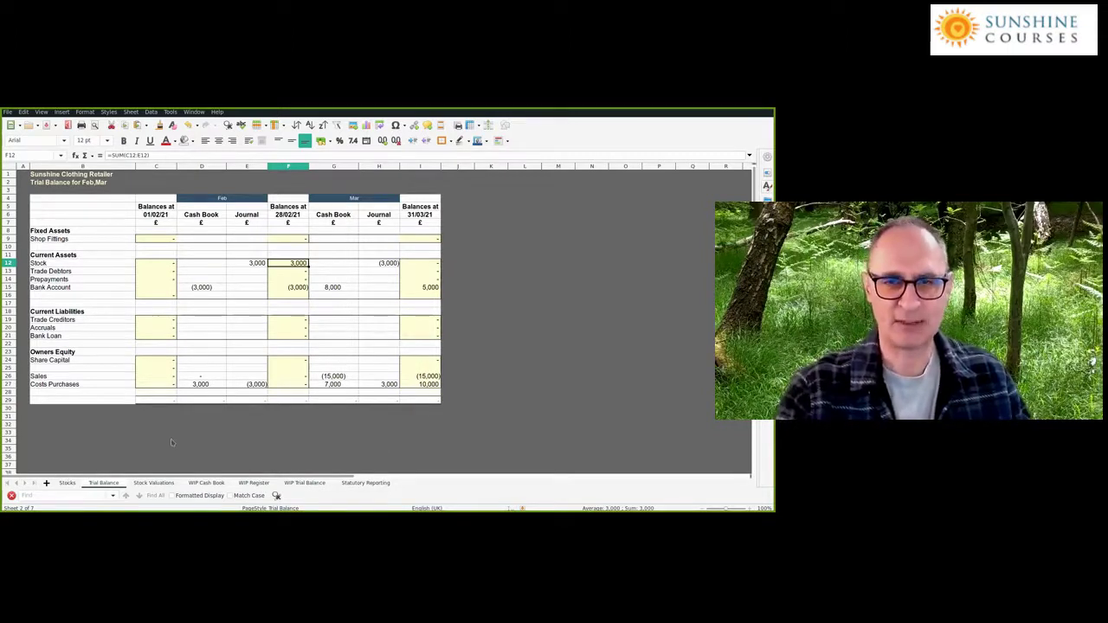
# - Review the stock changes, the February cost per car and the stock count practical tip on the Stocks sheet
pyautogui.hotkey('ctrl', 'pageup')
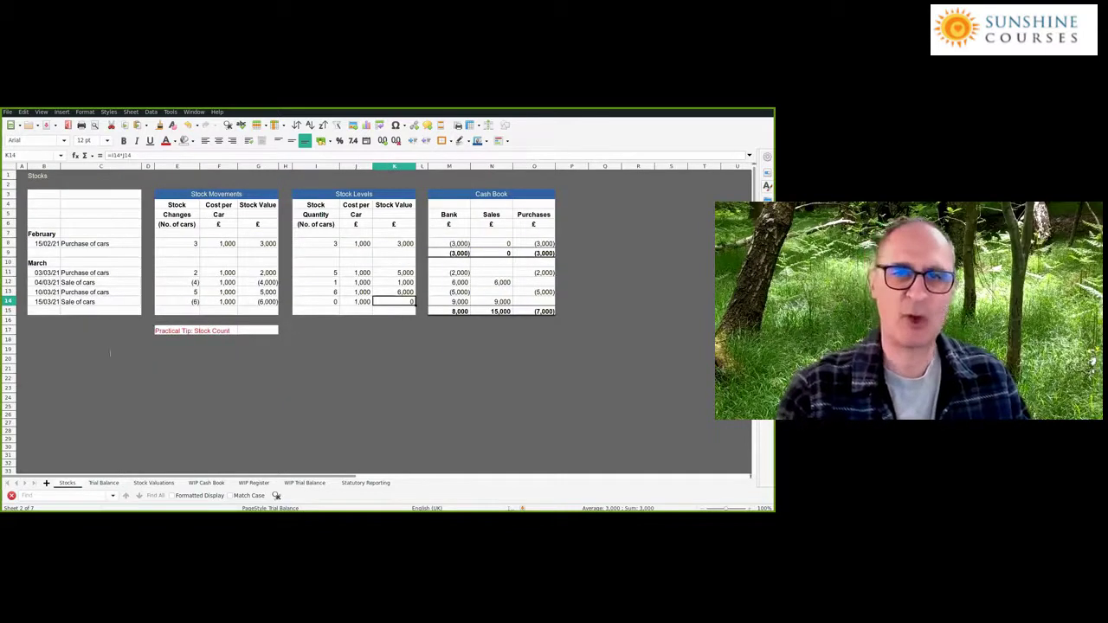
pyautogui.click(178, 272)
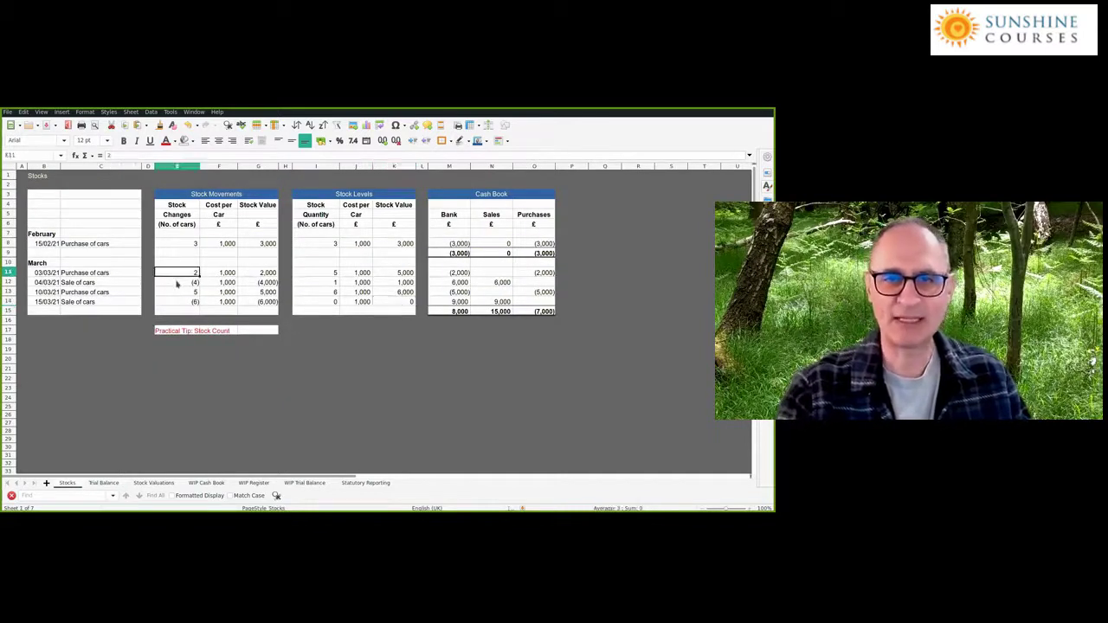
pyautogui.click(178, 282)
pyautogui.click(181, 245)
pyautogui.click(221, 243)
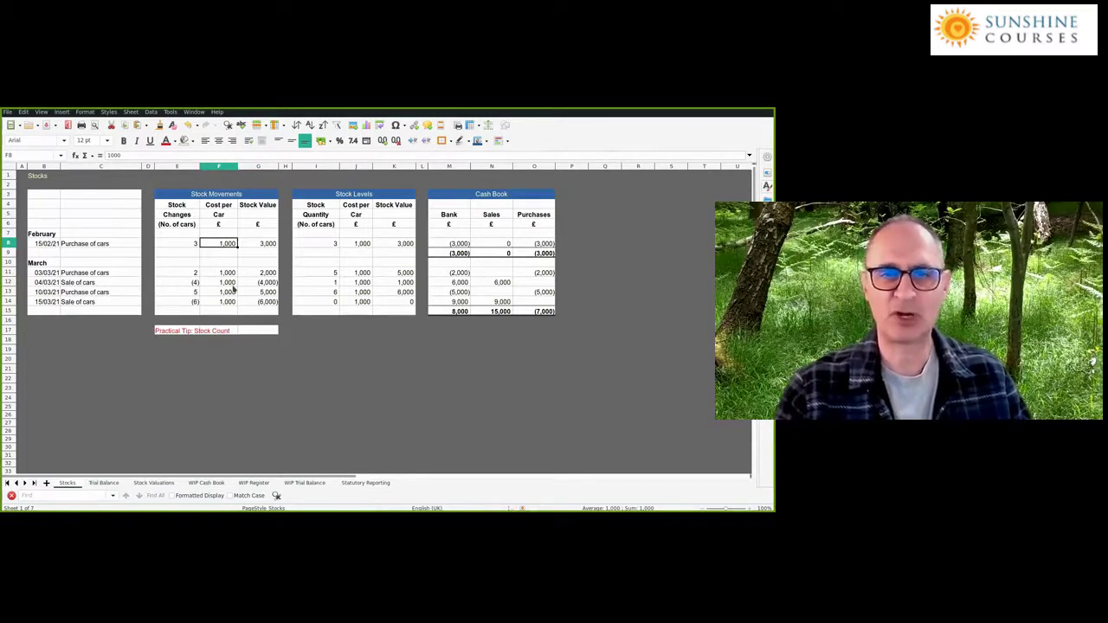
pyautogui.click(180, 331)
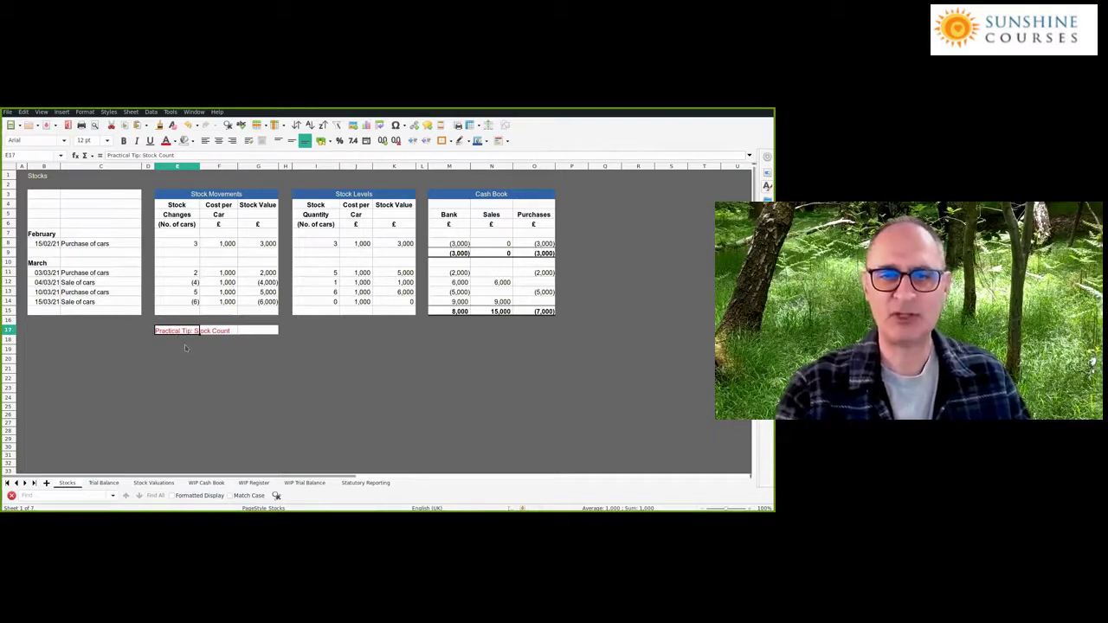
pyautogui.click(185, 347)
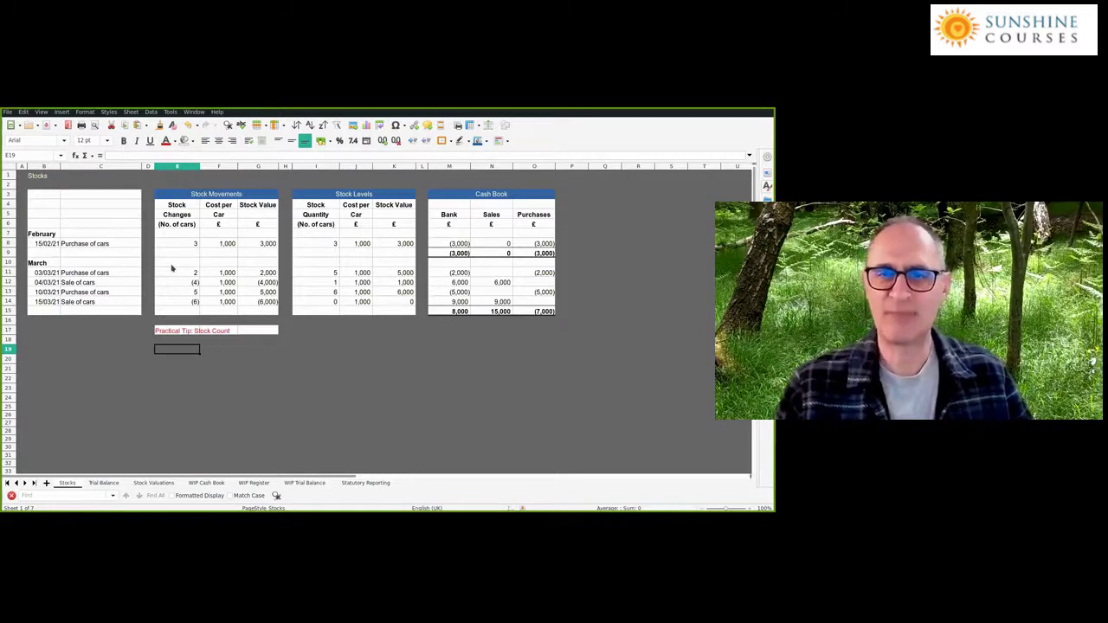
# - Inspect the February stock quantity and value, and the number and cost of cars in the 03/03/21 purchase
pyautogui.click(331, 245)
pyautogui.click(387, 246)
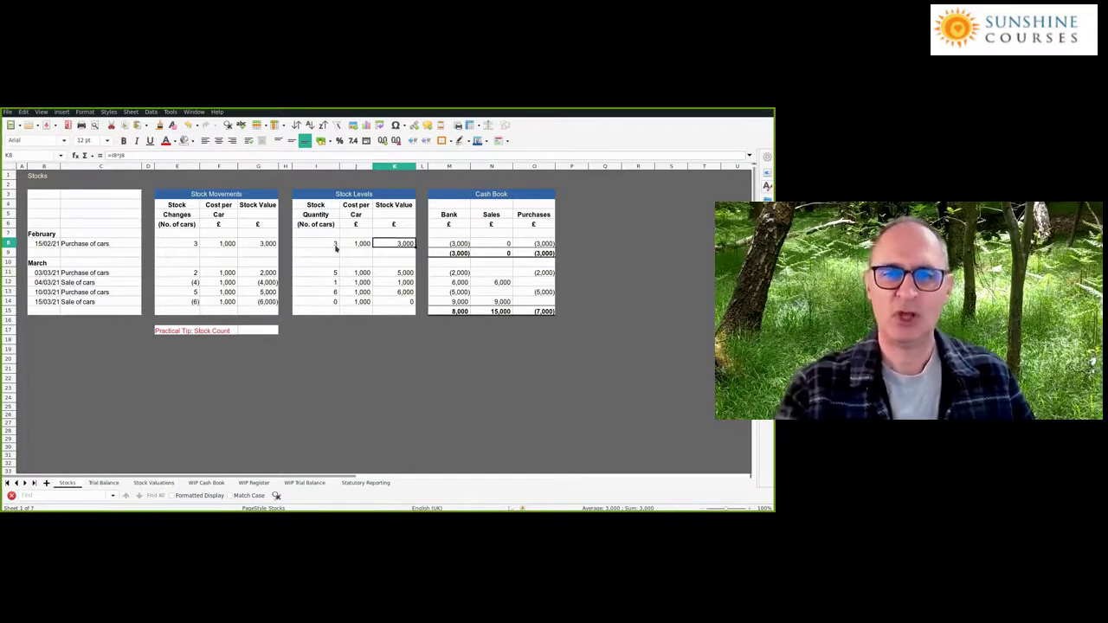
pyautogui.click(194, 275)
pyautogui.click(209, 273)
pyautogui.click(194, 275)
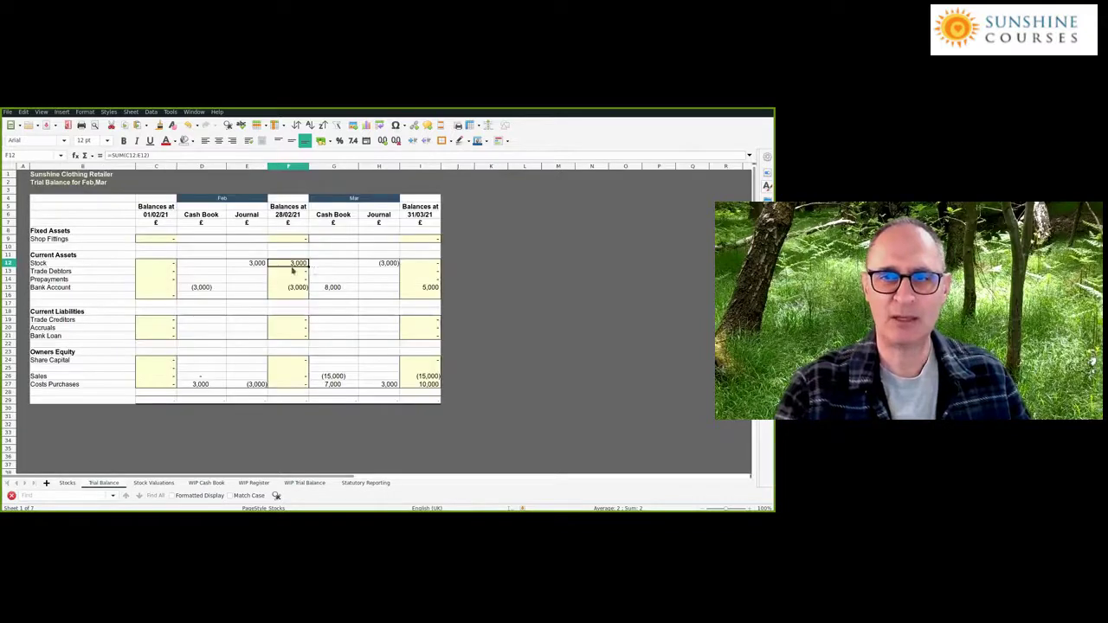
# - Inspect the Stock row's 31/03/21 balance and March journal on the Trial Balance sheet
pyautogui.press('Right')
pyautogui.press('Right')
pyautogui.press('Right')
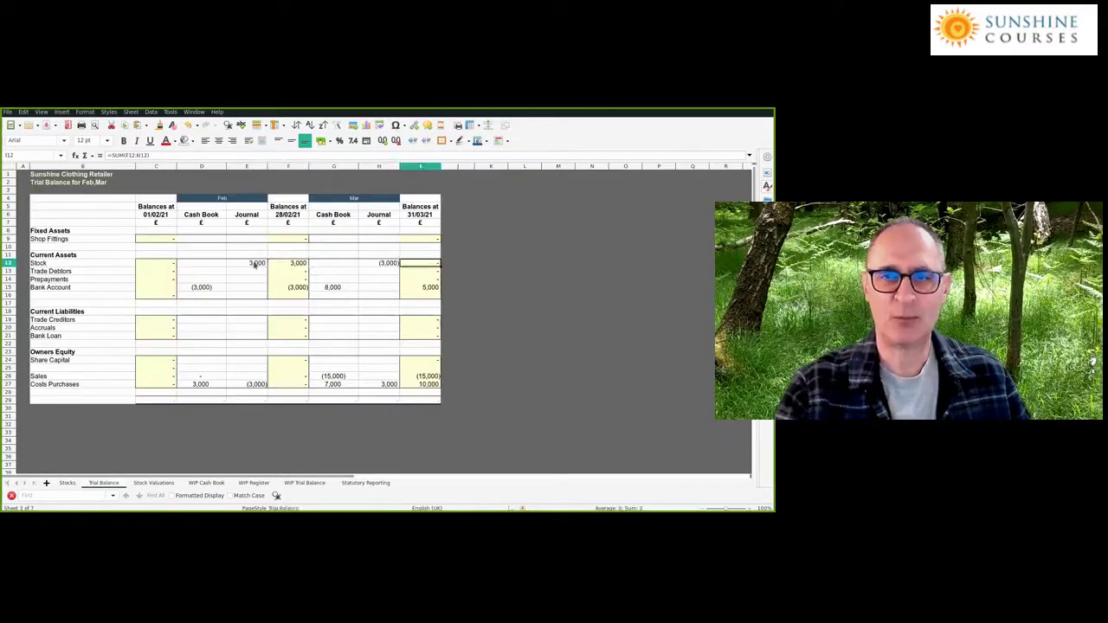
pyautogui.press('Left')
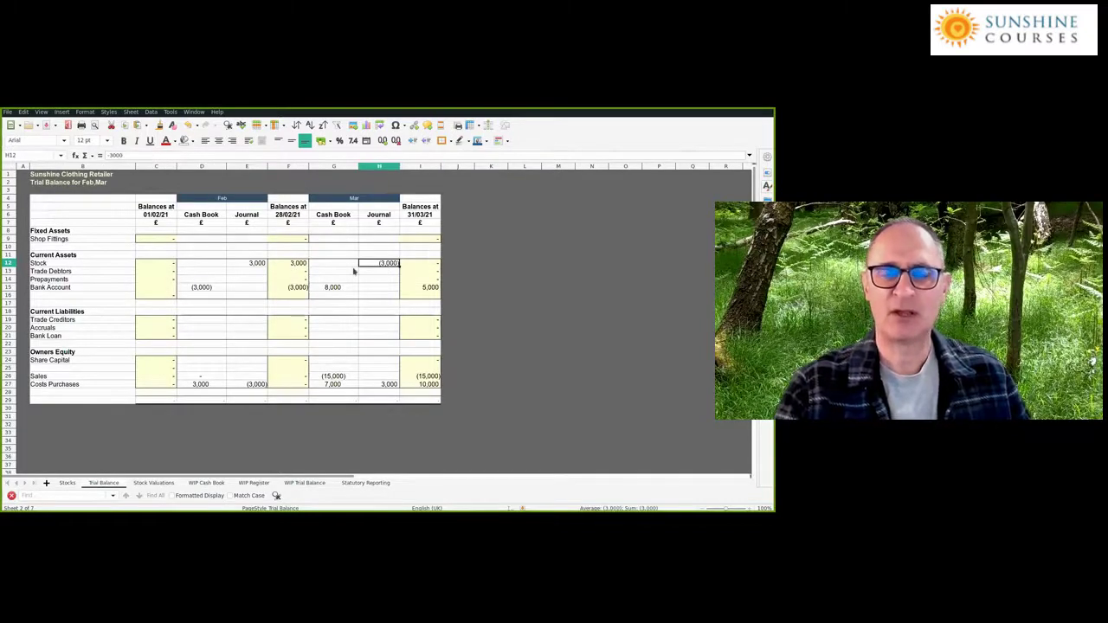
# - Compare the Stock row's balances at 28/02/21 and 31/03/21 on the Trial Balance sheet with the movements on the Stocks sheet
pyautogui.click(294, 264)
pyautogui.click(414, 264)
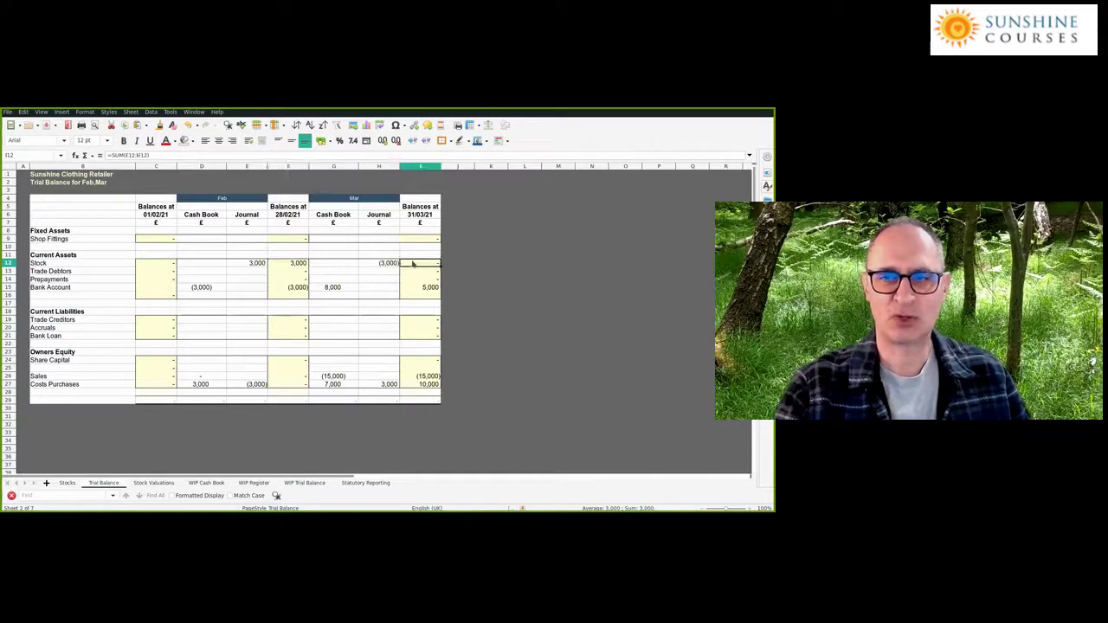
pyautogui.click(302, 264)
pyautogui.click(74, 483)
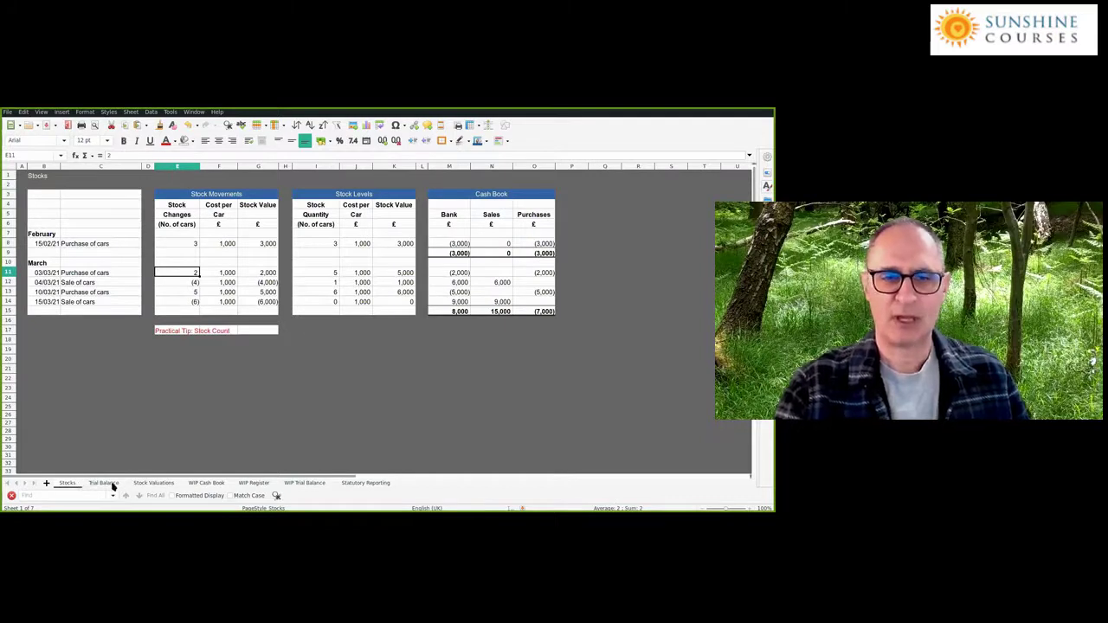
pyautogui.click(112, 485)
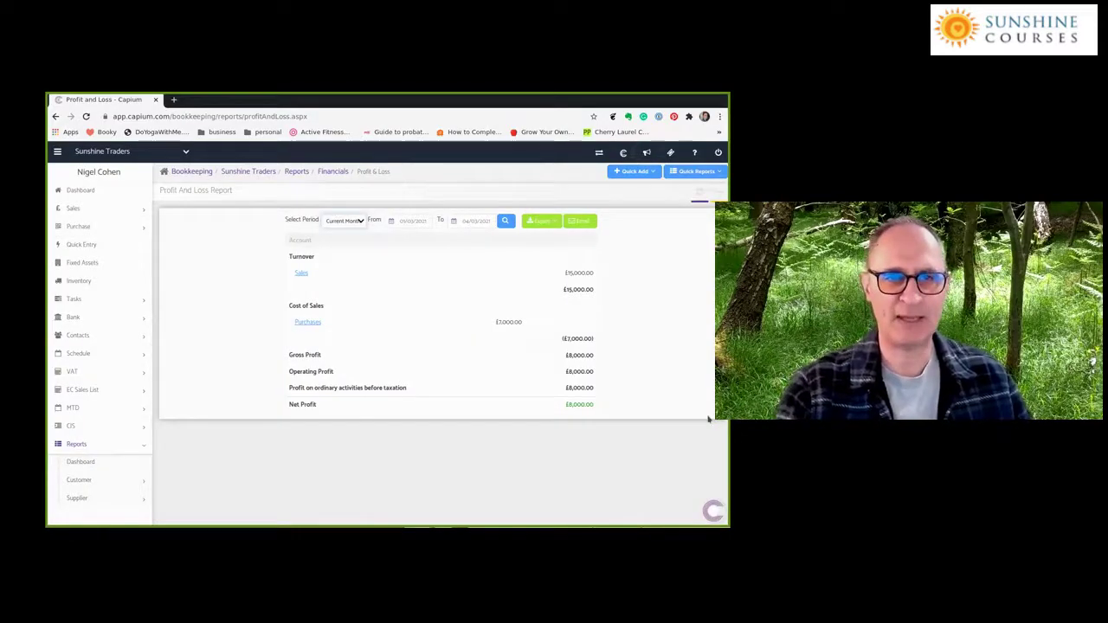
# - Switch to Capium and view the quick entries list and a blank quick entry form, closing the form without adding anything
pyautogui.click(90, 246)
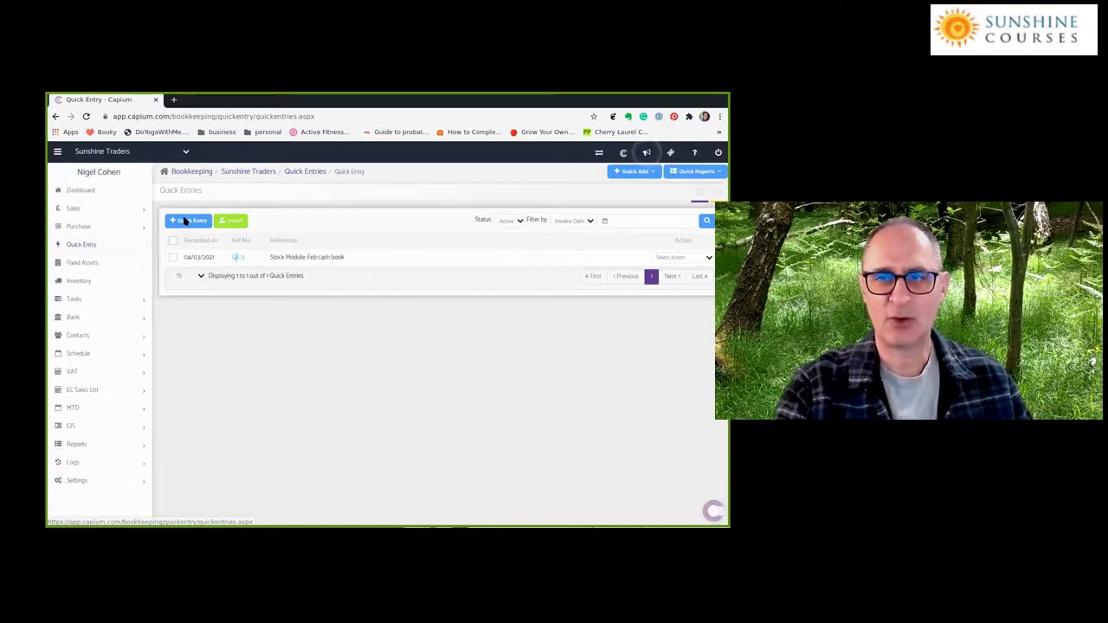
pyautogui.click(188, 220)
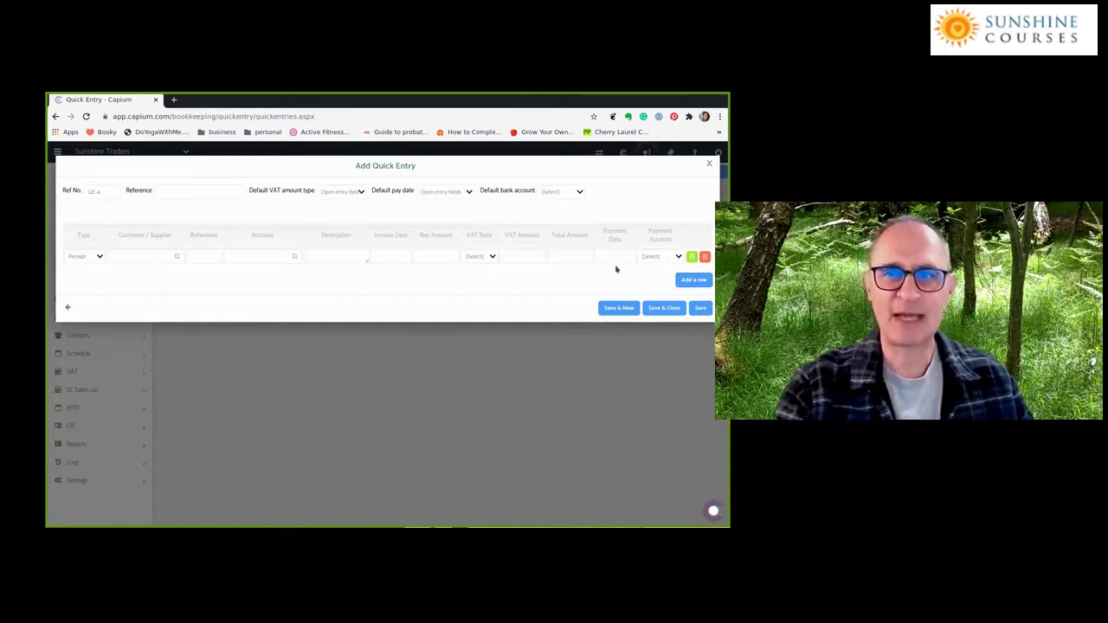
pyautogui.click(710, 163)
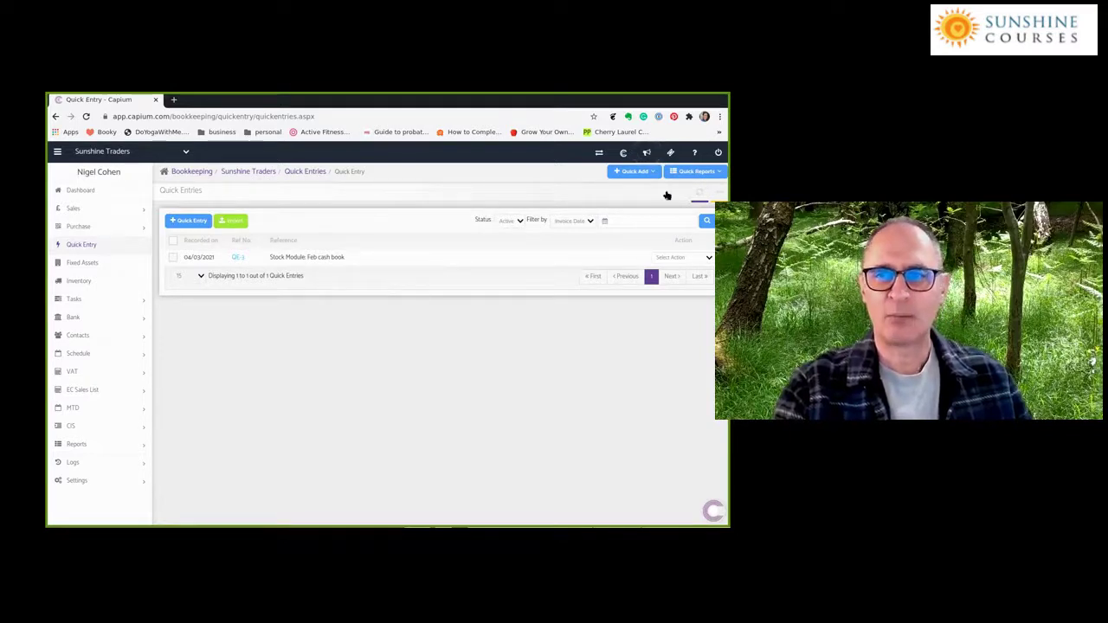
# - Open the Profit and Loss report and show it for Last Month
pyautogui.click(694, 171)
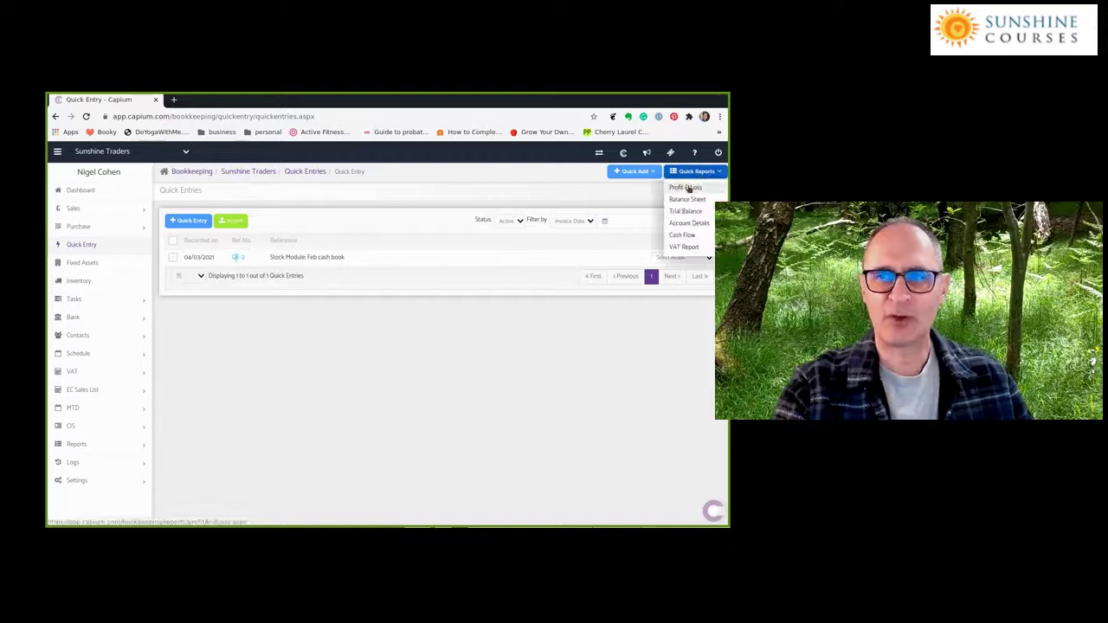
pyautogui.click(688, 188)
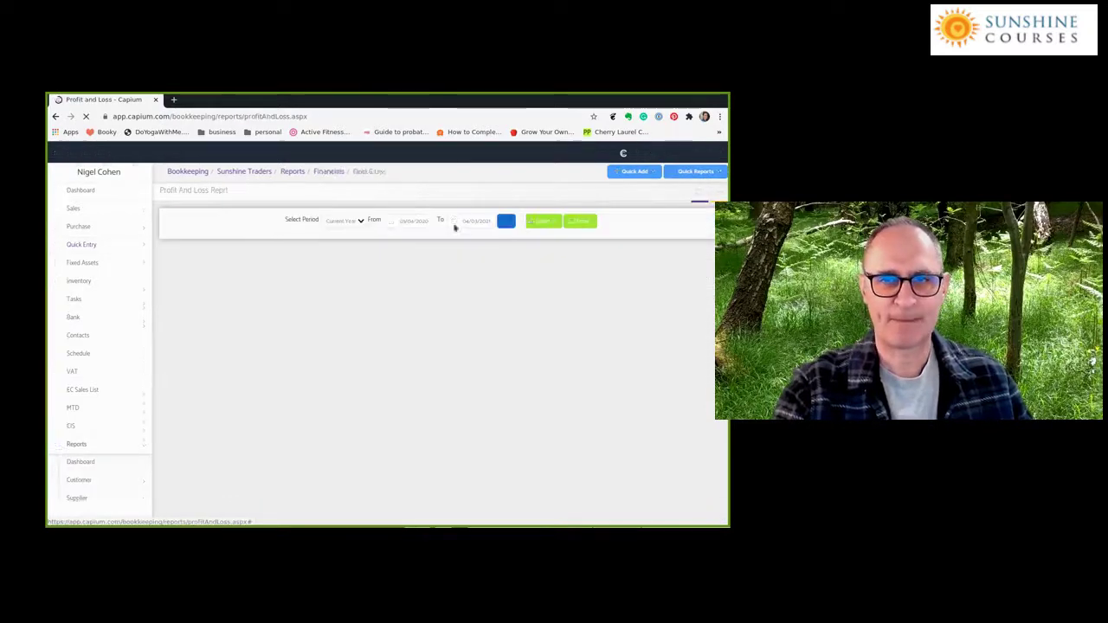
pyautogui.click(348, 221)
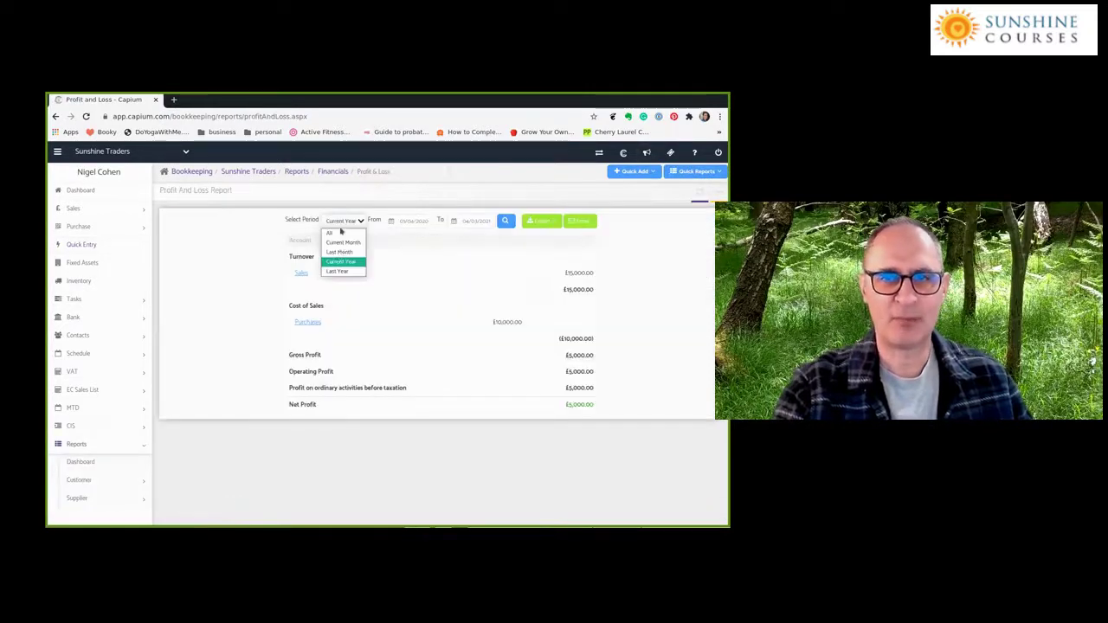
pyautogui.click(339, 251)
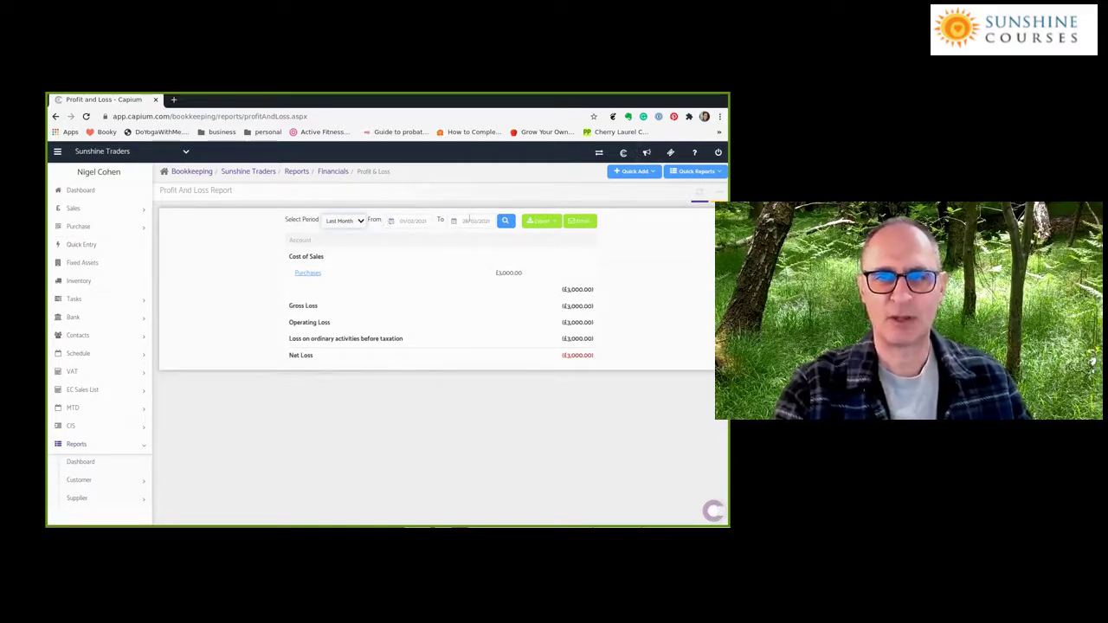
# - Show the Profit and Loss report for Current Month
pyautogui.click(359, 221)
pyautogui.click(361, 222)
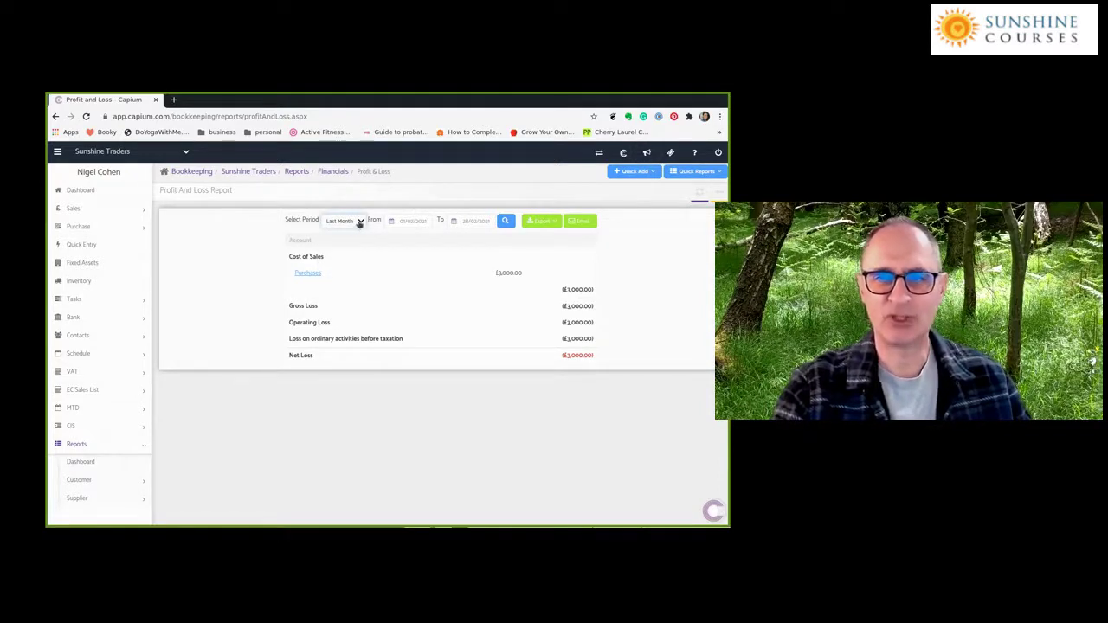
pyautogui.click(360, 221)
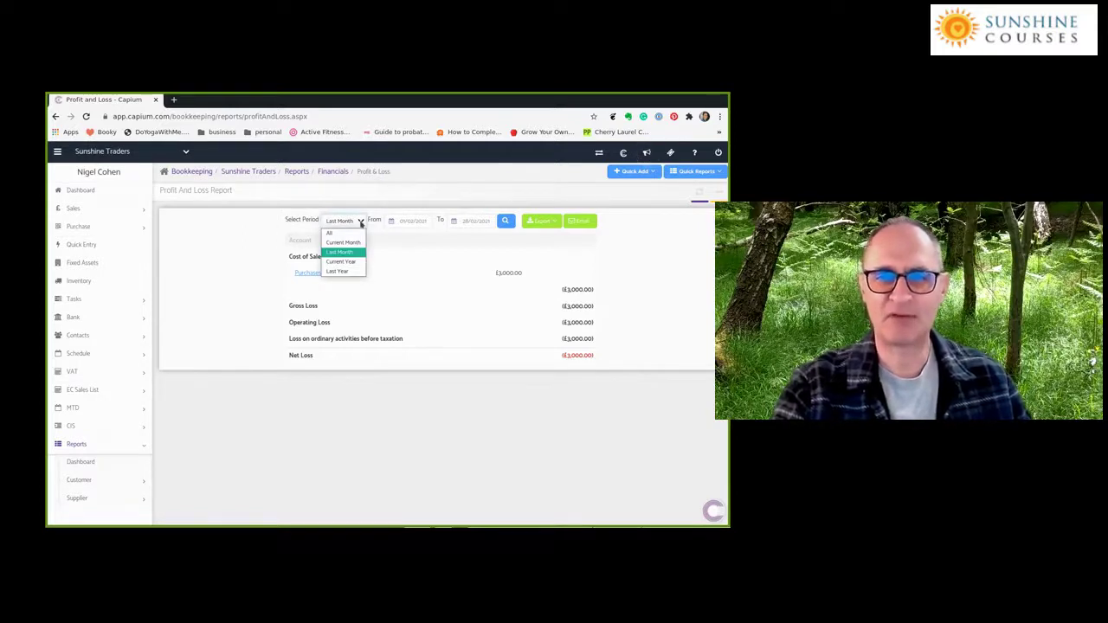
pyautogui.click(385, 281)
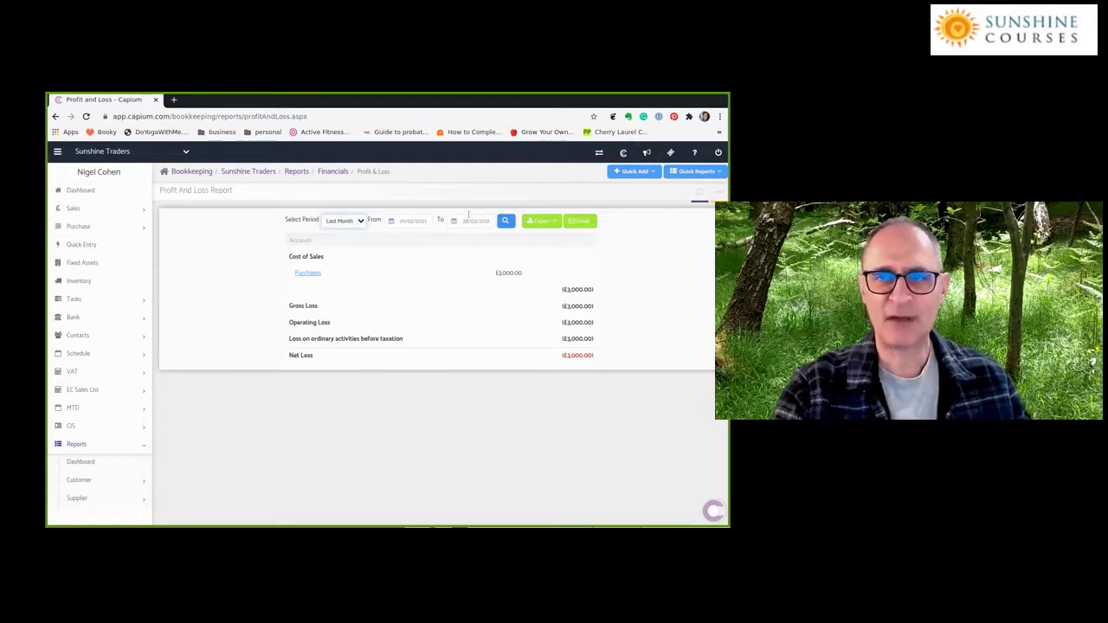
pyautogui.click(359, 222)
pyautogui.click(342, 243)
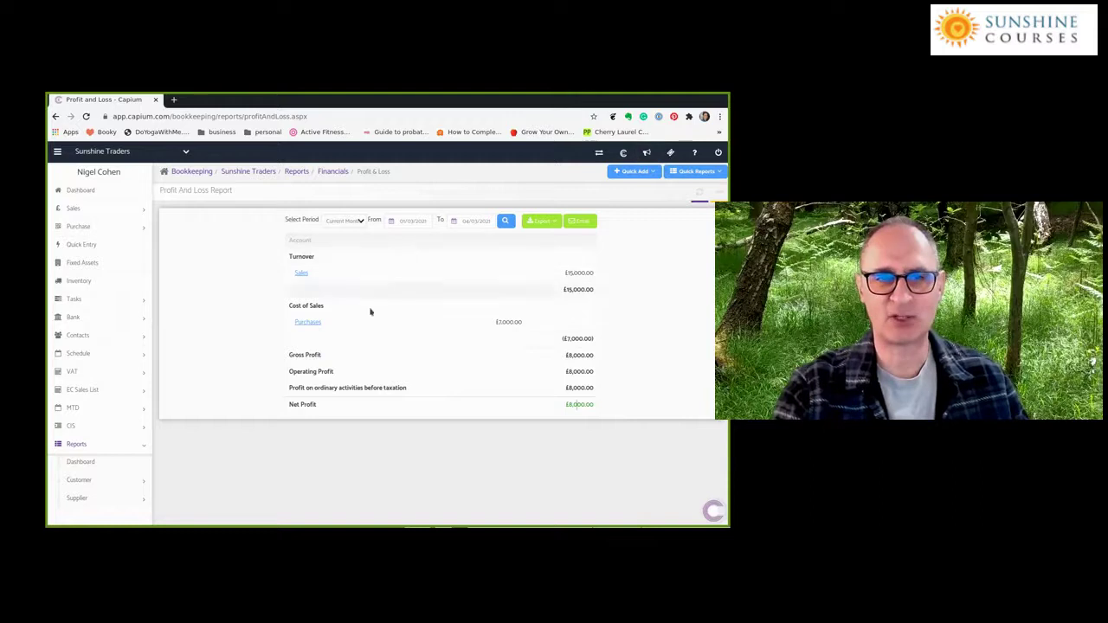
# - List the journal entries from 01/02/2021 and open the Feb Stock Journal for editing
pyautogui.click(73, 299)
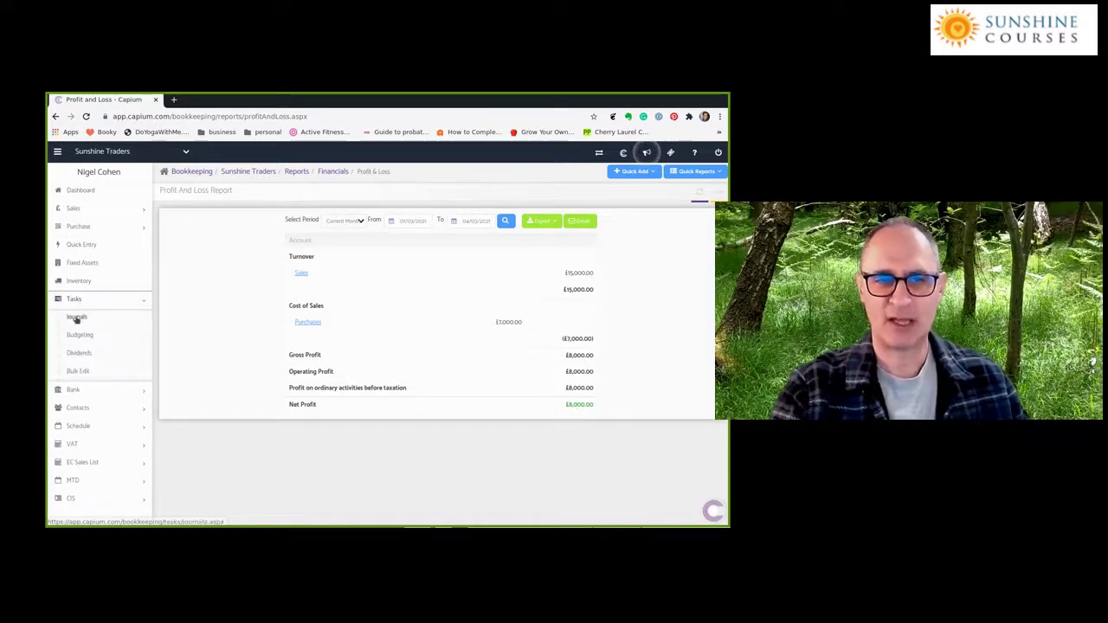
pyautogui.click(76, 317)
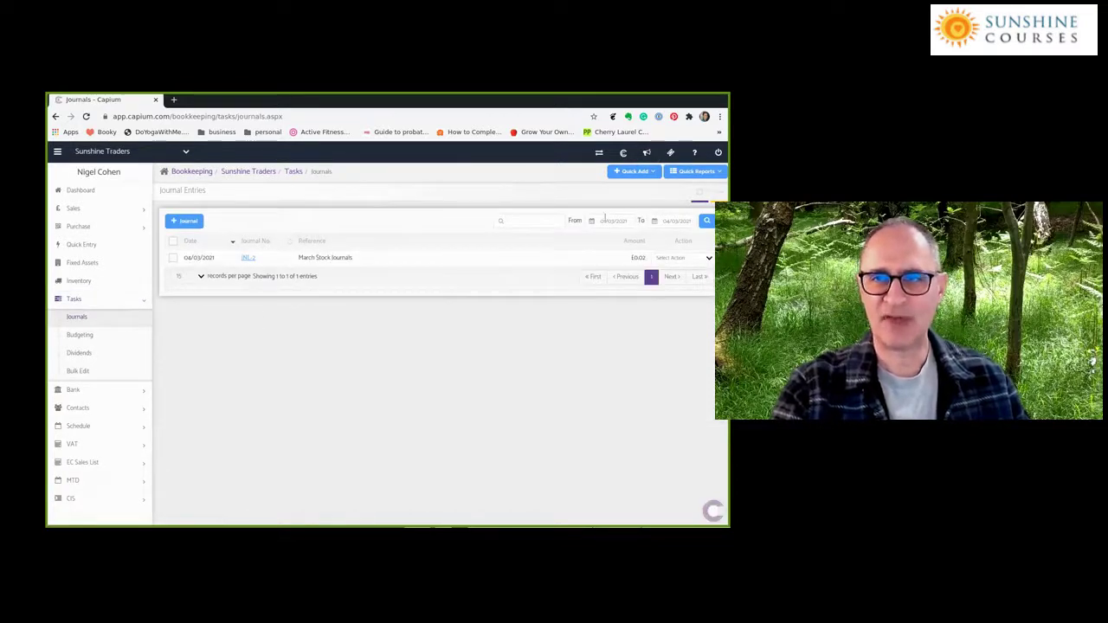
pyautogui.click(608, 221)
pyautogui.click(594, 237)
pyautogui.click(608, 266)
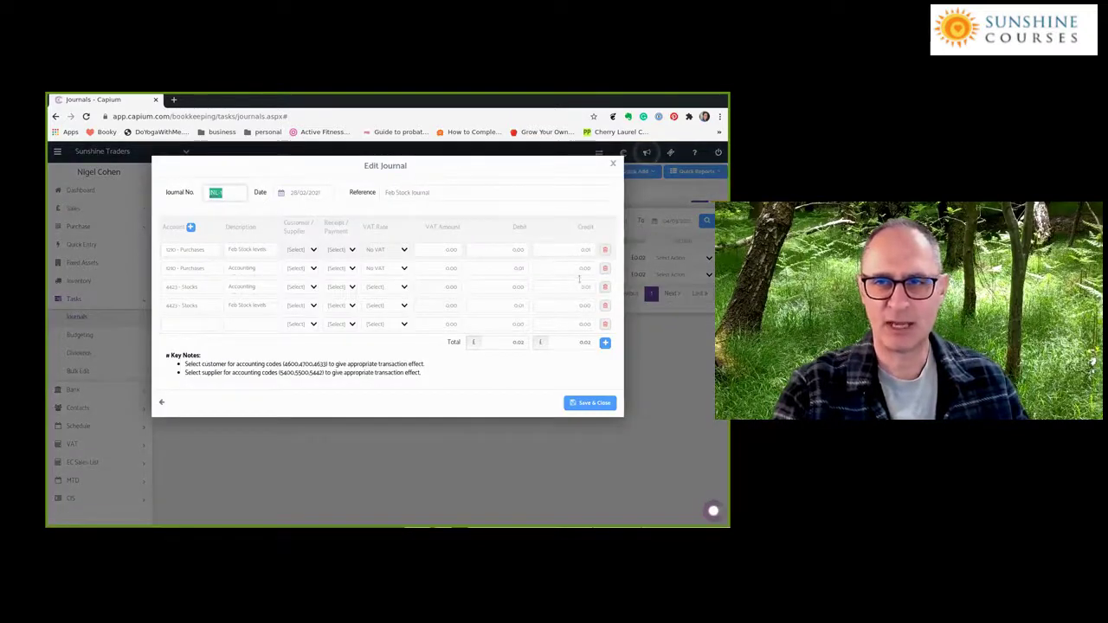
# - Delete the two Stocks lines and the empty line from the Feb Stock Journal
pyautogui.click(603, 289)
pyautogui.click(507, 196)
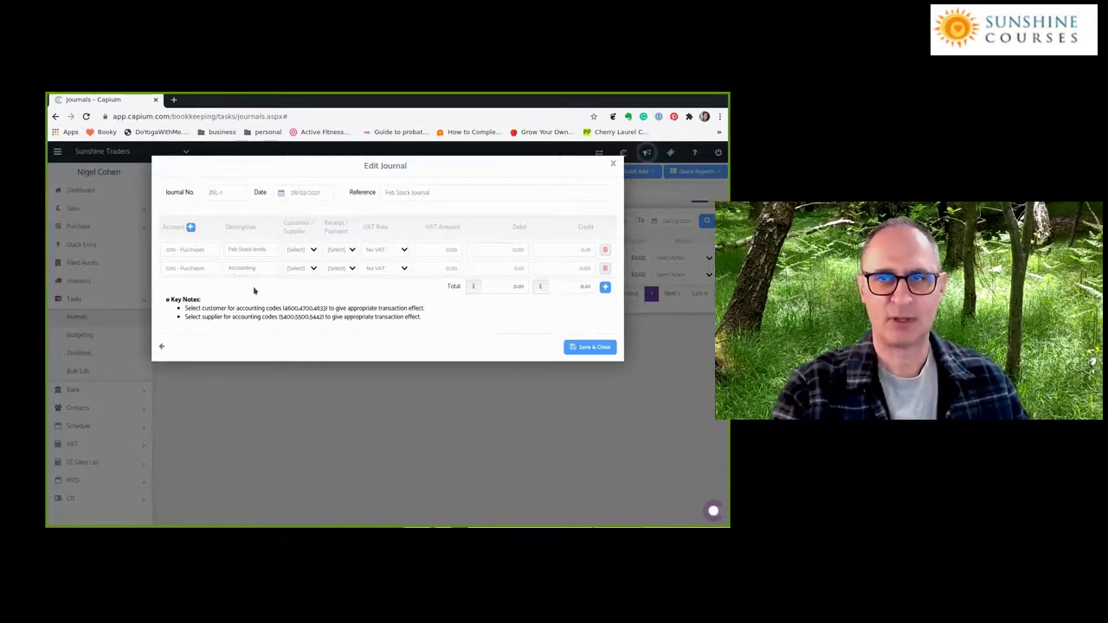
pyautogui.click(192, 248)
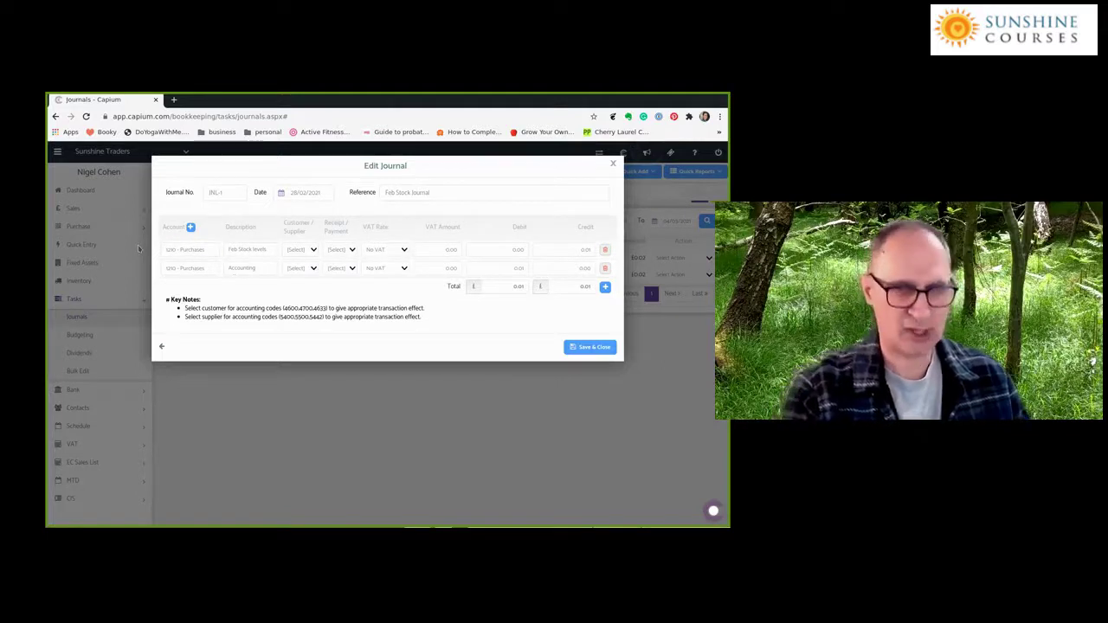
pyautogui.click(196, 250)
pyautogui.click(124, 248)
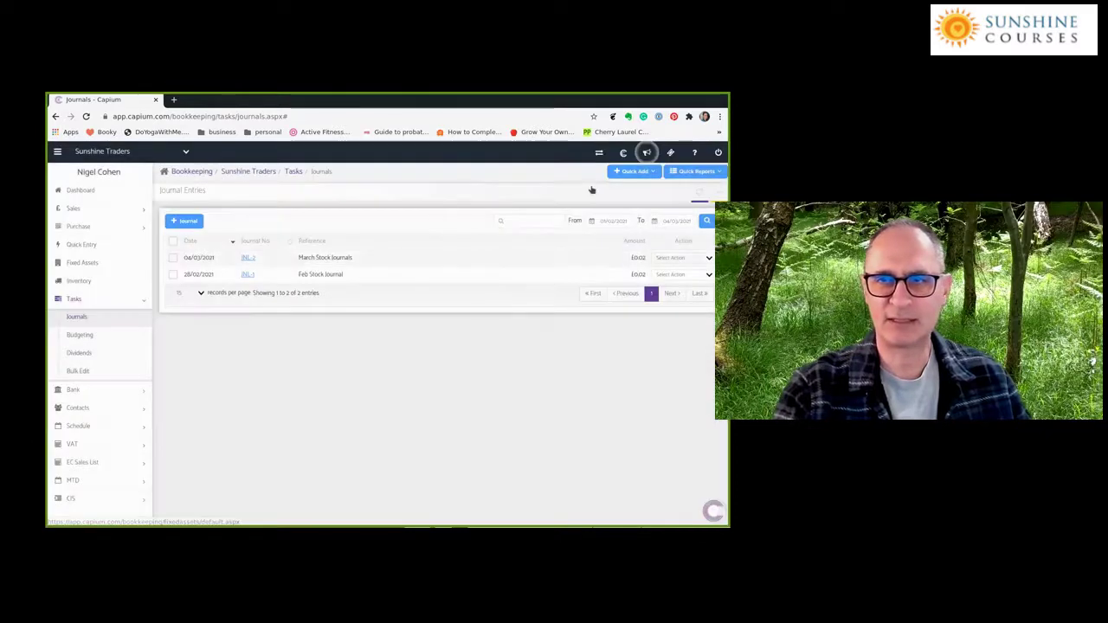
pyautogui.click(486, 251)
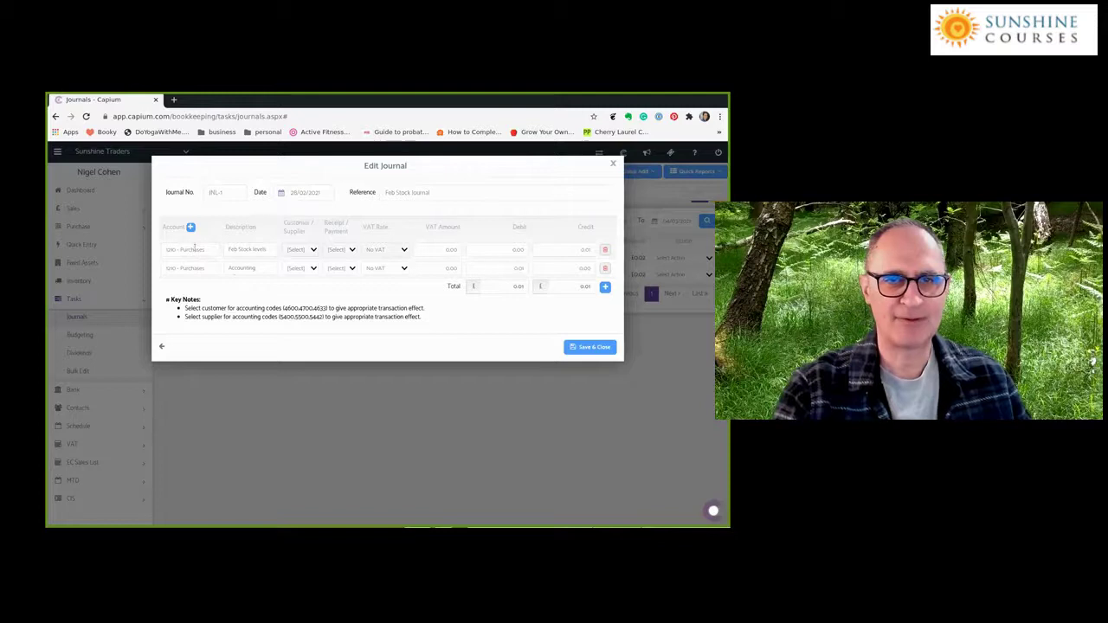
# - Clear the account on both remaining Purchases lines of the Feb Stock Journal
pyautogui.tripleClick(204, 248)
pyautogui.press('BackSpace')
pyautogui.tripleClick(185, 267)
pyautogui.press('BackSpace')
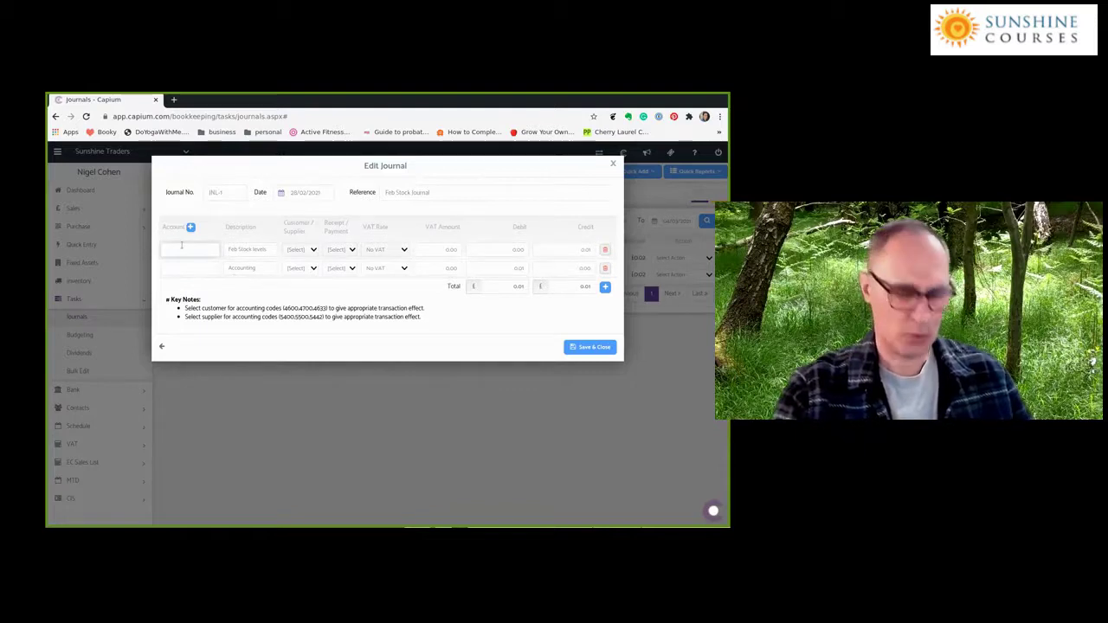
# - Assign the journal's first line to account 4423 - Stocks with a debit of 3000
pyautogui.click(181, 246)
pyautogui.write('sto')
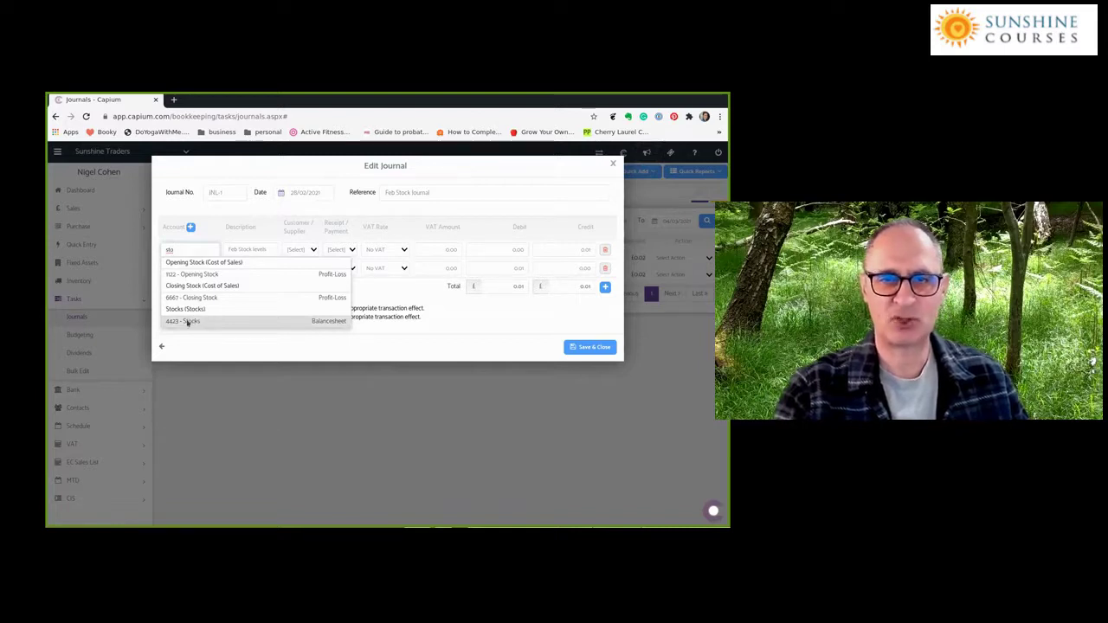
pyautogui.click(187, 321)
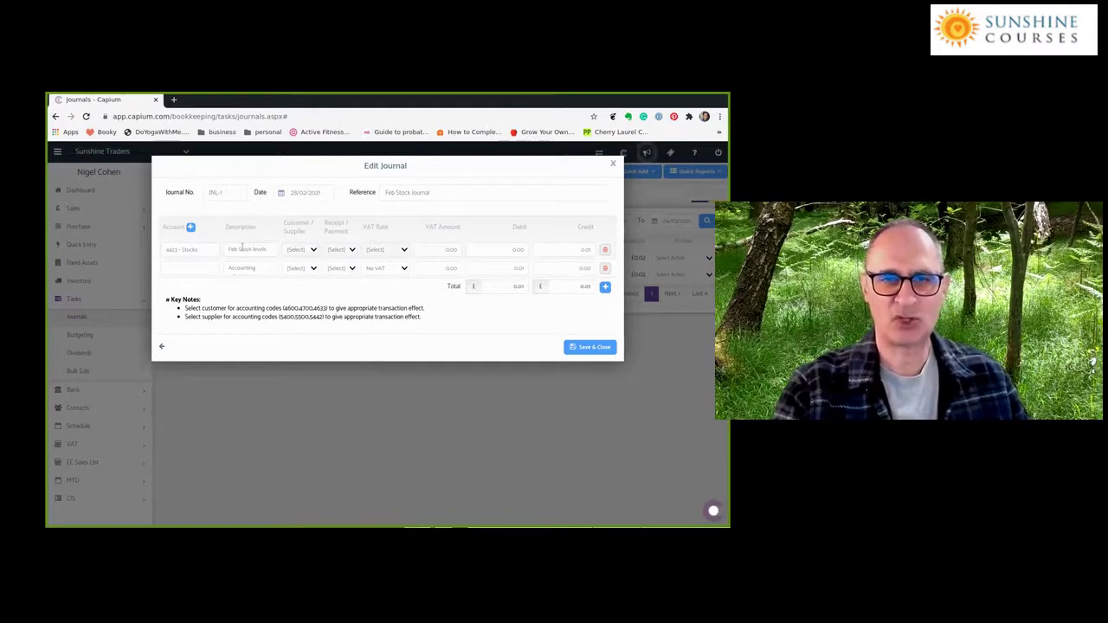
pyautogui.click(503, 248)
pyautogui.write('3000')
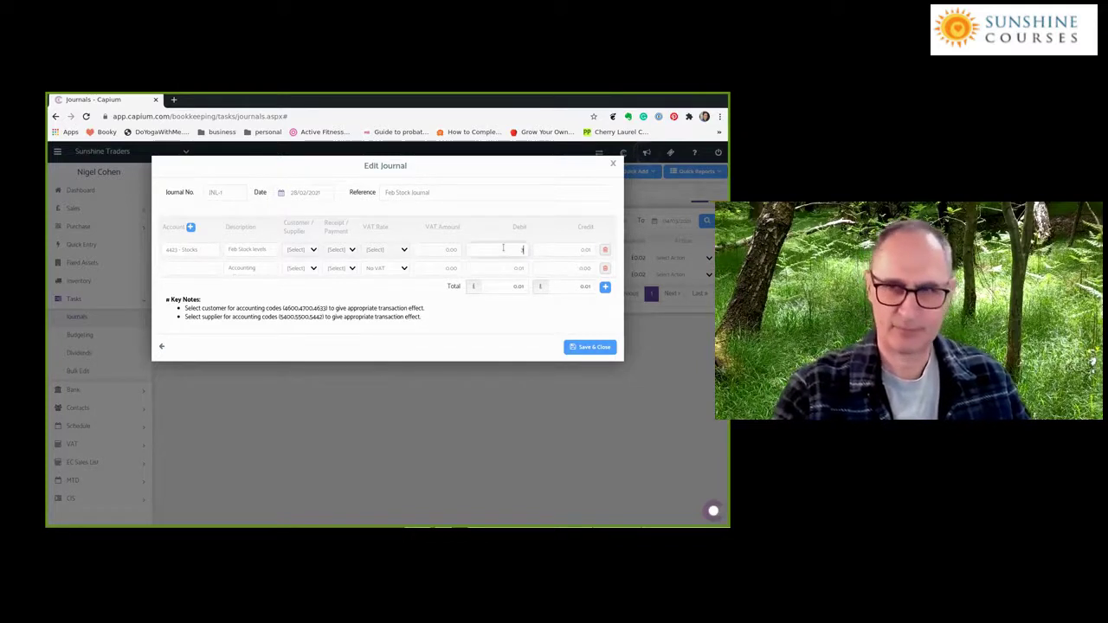
pyautogui.press('Tab')
# - Assign the journal's second line to the Purchases account under Cost of Sales
pyautogui.click(182, 265)
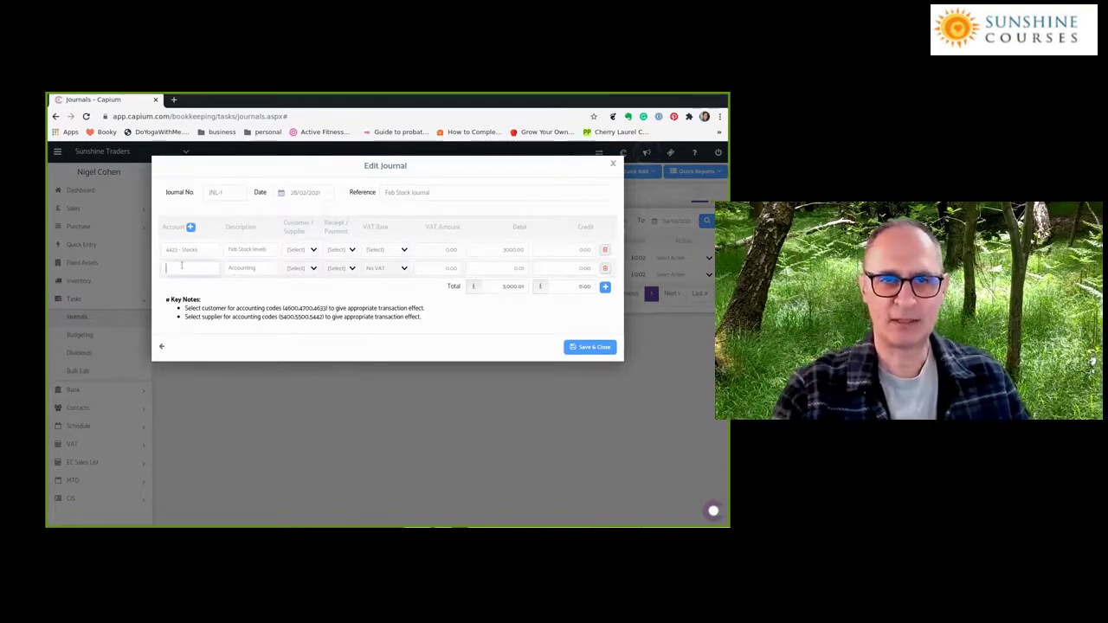
pyautogui.write('purch')
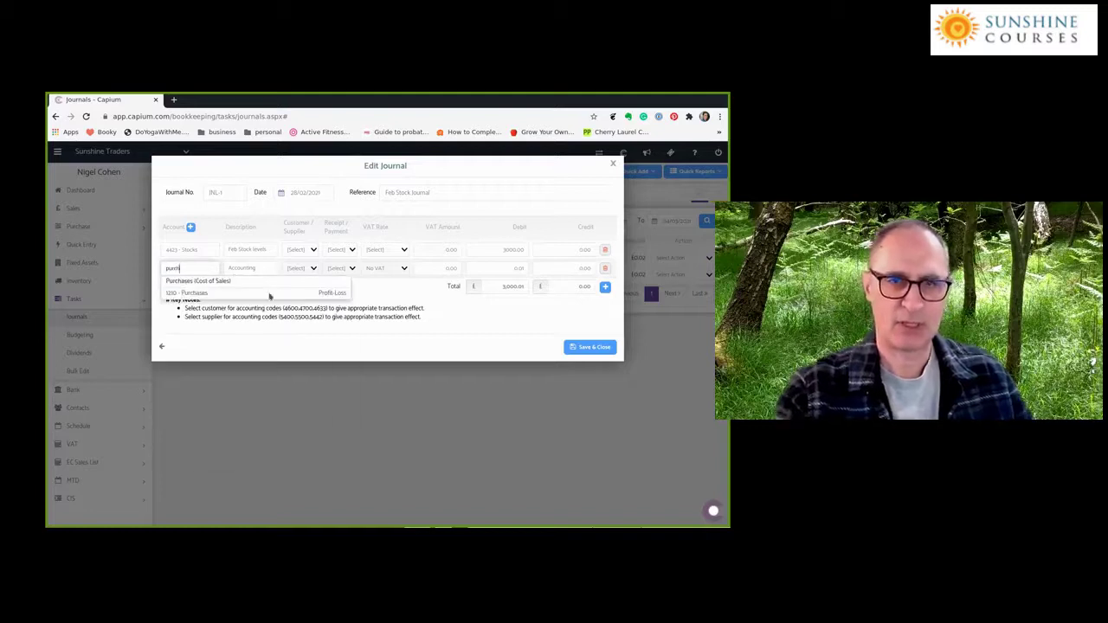
pyautogui.click(200, 292)
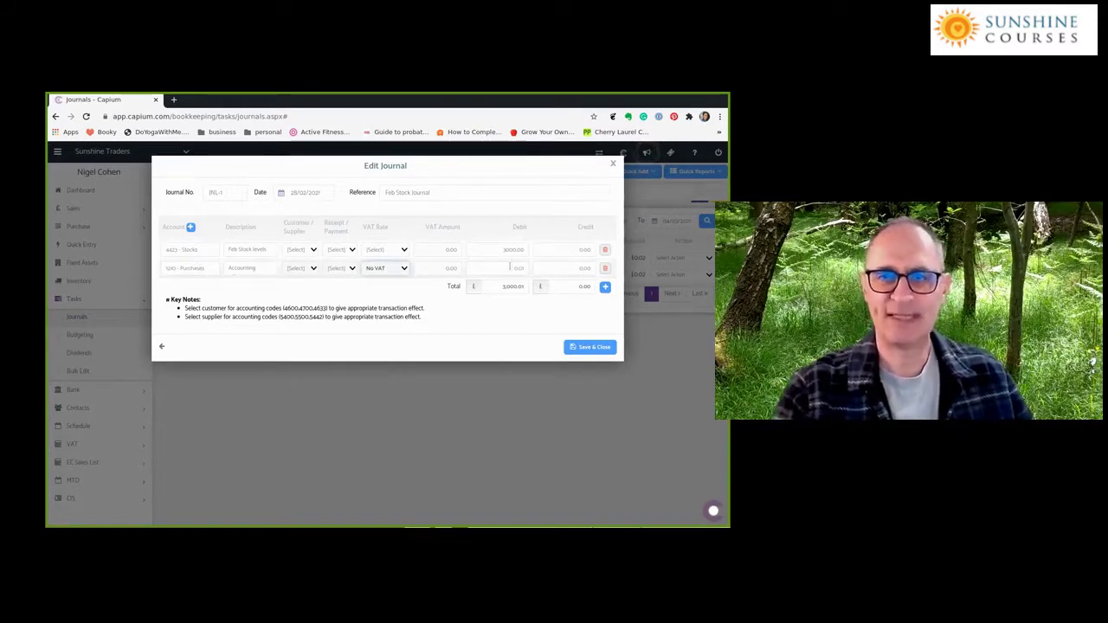
# - Clear the debit amount on the Purchases line and enter a credit of 3000
pyautogui.click(578, 266)
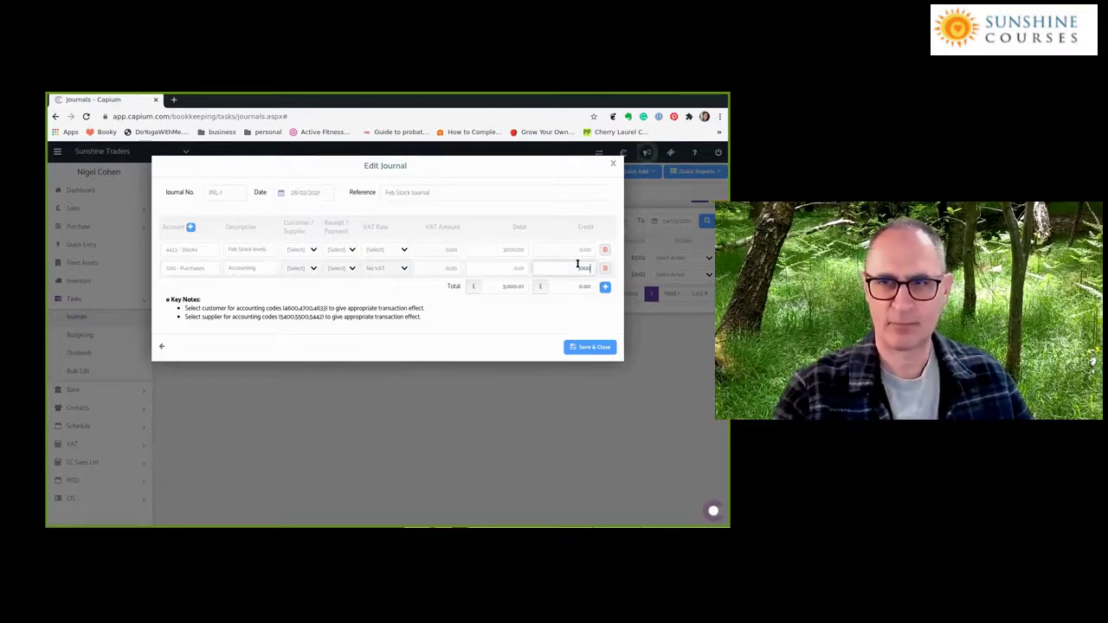
pyautogui.click(565, 310)
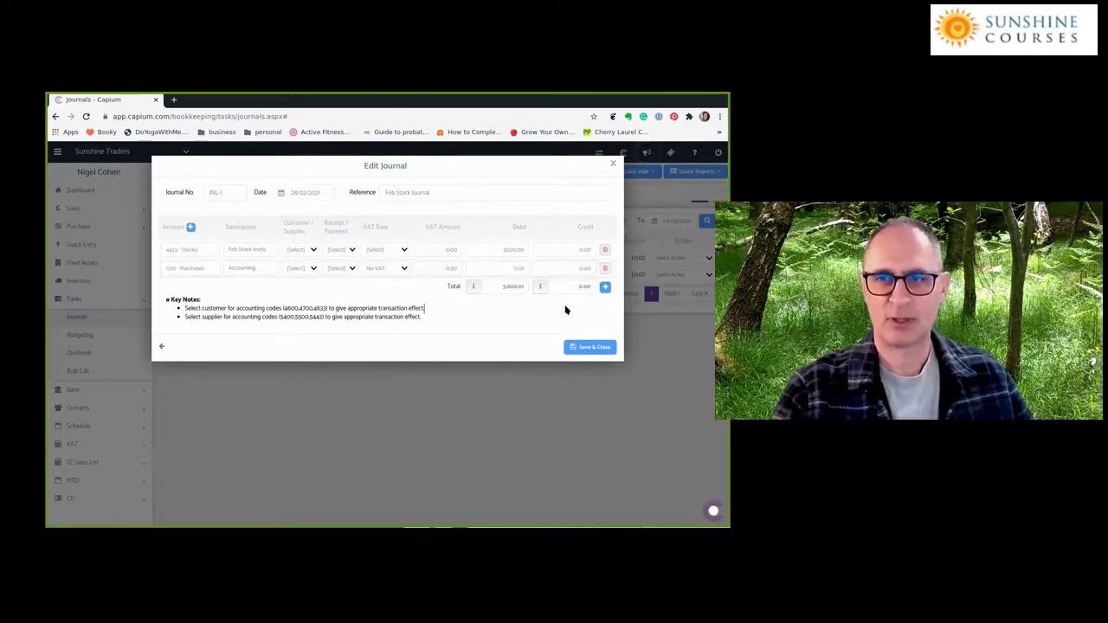
pyautogui.click(567, 263)
pyautogui.write('3000')
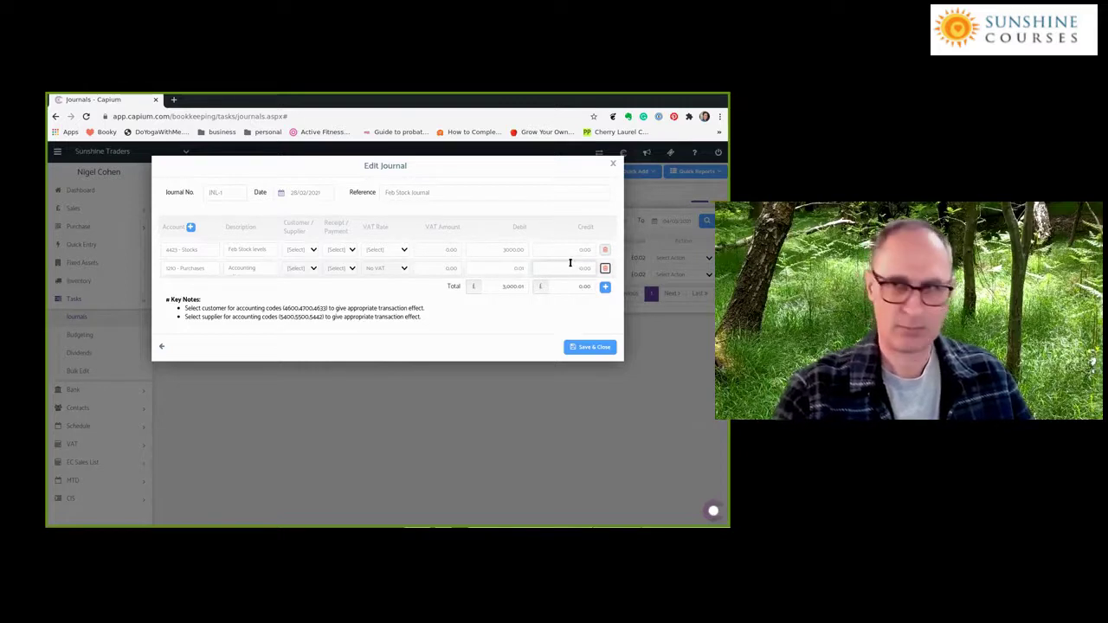
pyautogui.doubleClick(570, 263)
pyautogui.hotkey('ctrl', 'x')
pyautogui.click(520, 268)
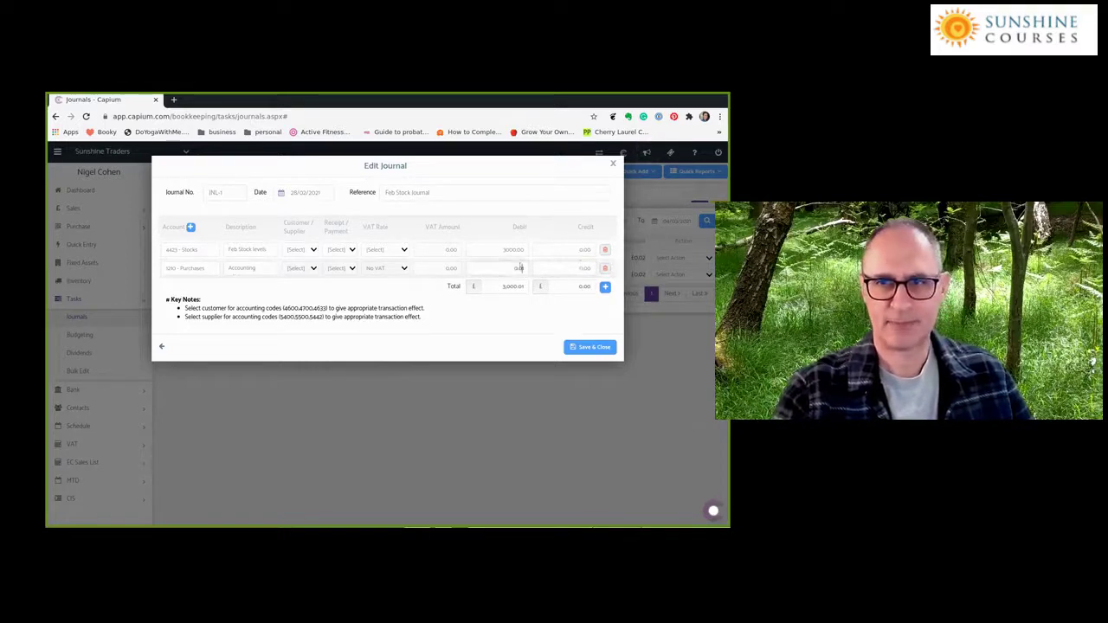
pyautogui.hotkey('ctrl', 'z')
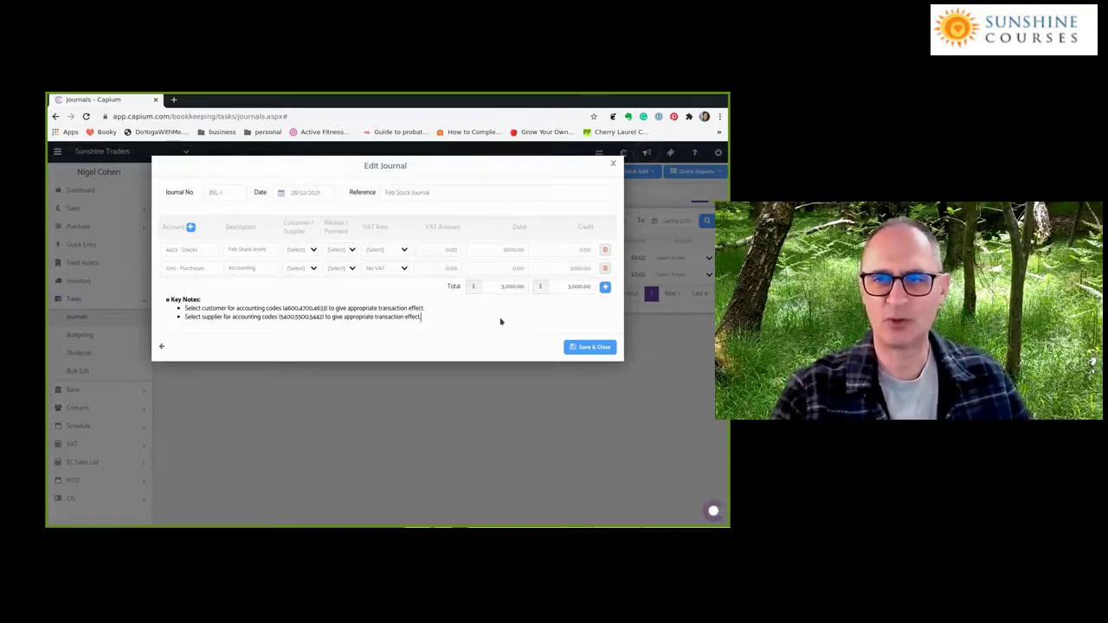
pyautogui.click(504, 249)
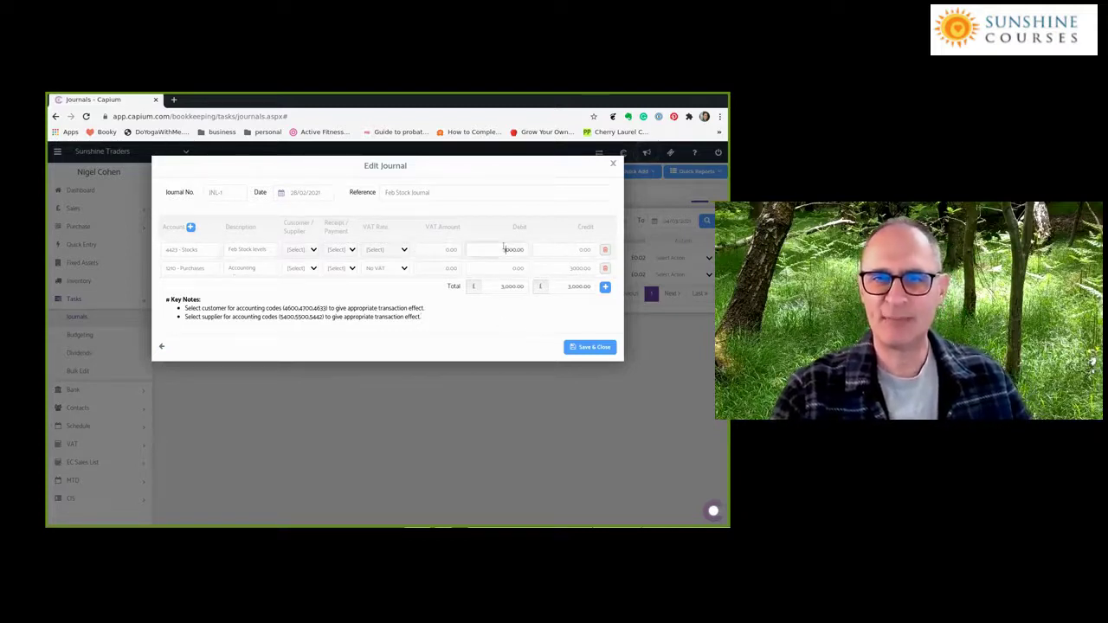
pyautogui.click(570, 267)
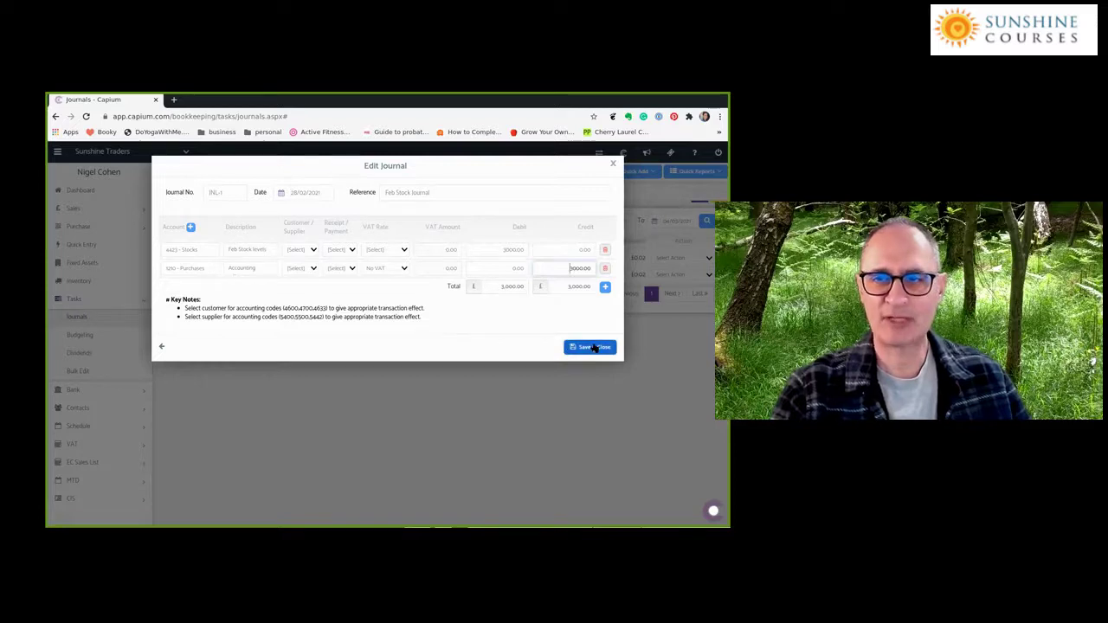
# - Save the Feb Stock Journal and run the Profit and Loss report for Last Month
pyautogui.click(593, 347)
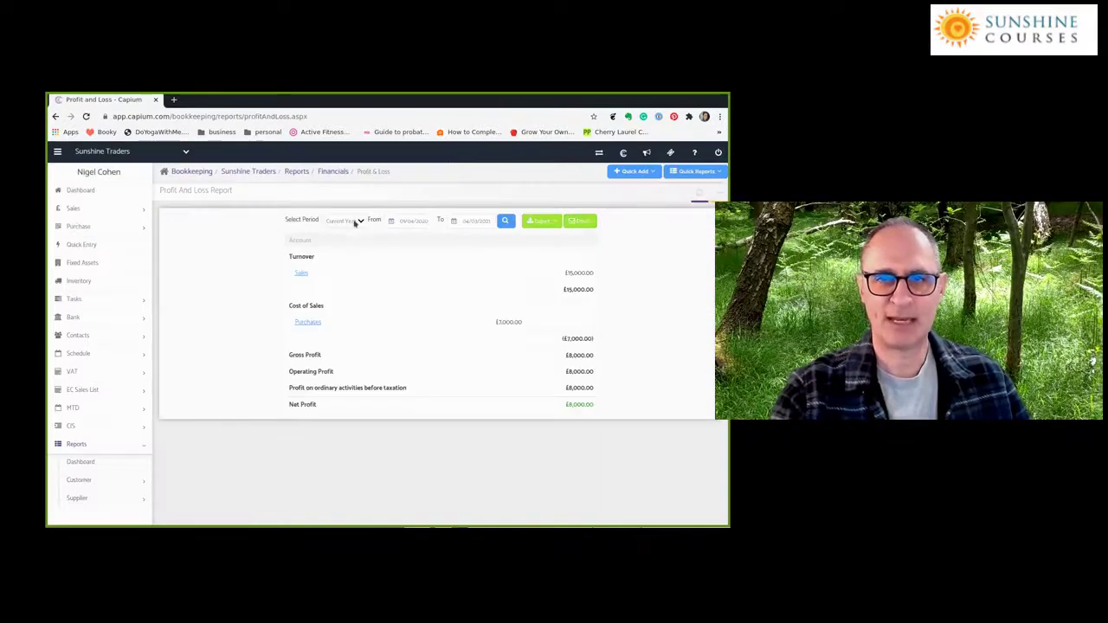
pyautogui.click(353, 220)
pyautogui.click(336, 253)
pyautogui.click(503, 220)
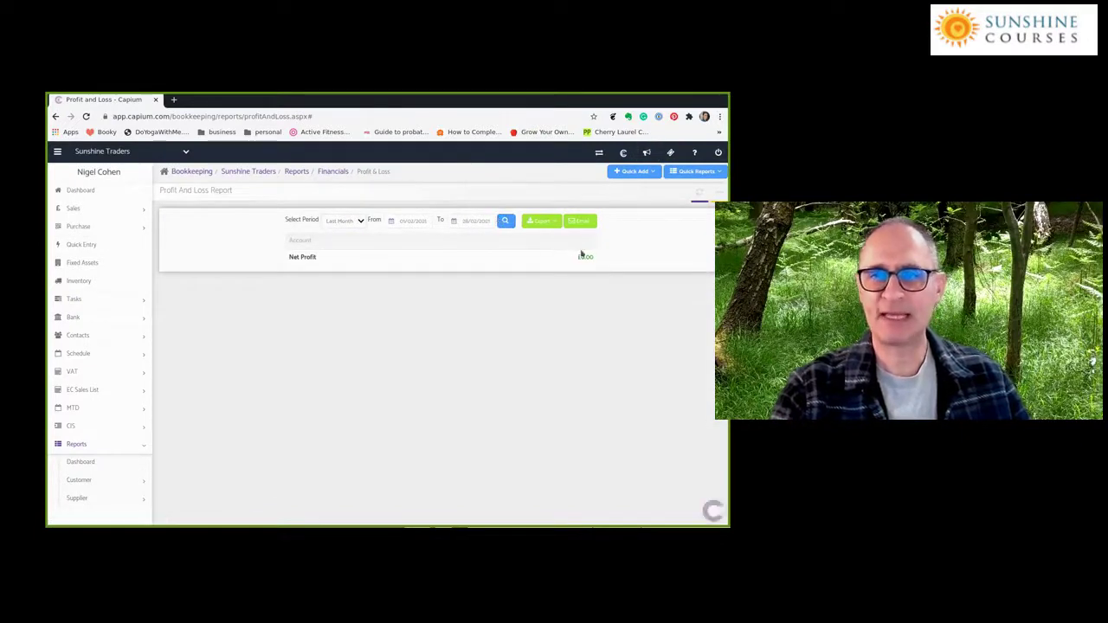
pyautogui.click(357, 221)
pyautogui.click(339, 251)
# - Open the Balance Sheet report and set its period to Last Month
pyautogui.click(695, 171)
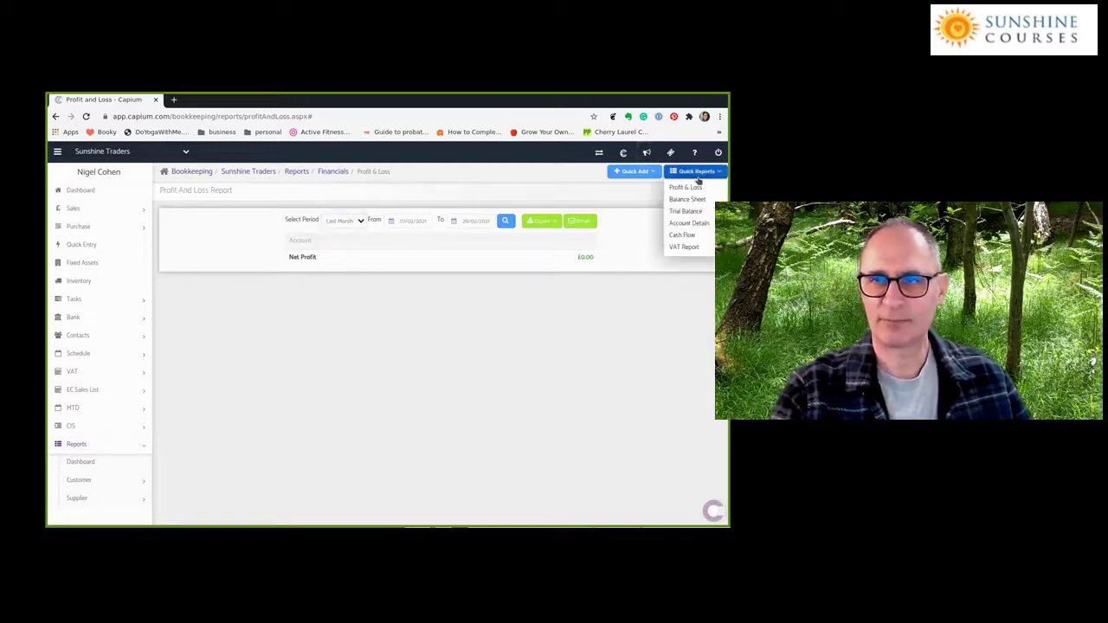
pyautogui.click(684, 199)
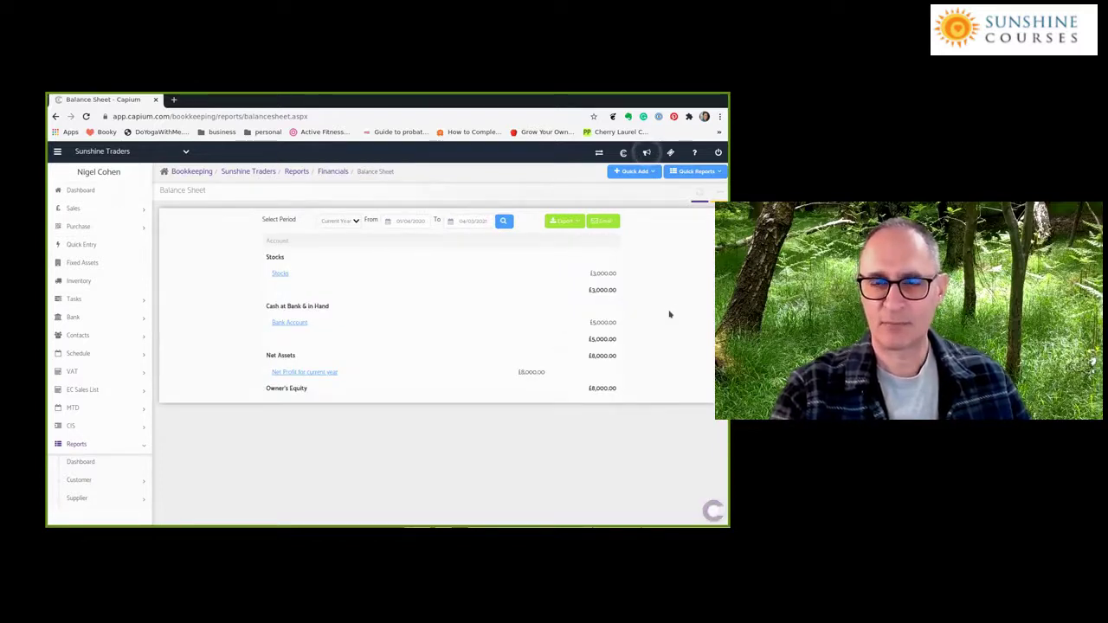
pyautogui.click(339, 221)
pyautogui.click(337, 243)
pyautogui.click(339, 221)
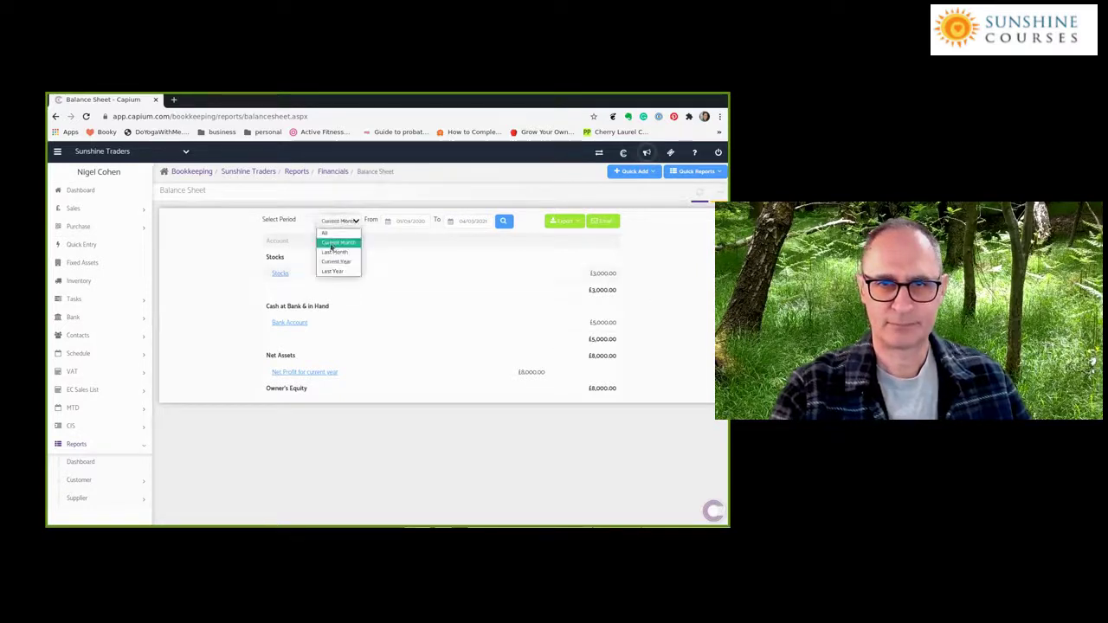
pyautogui.click(346, 252)
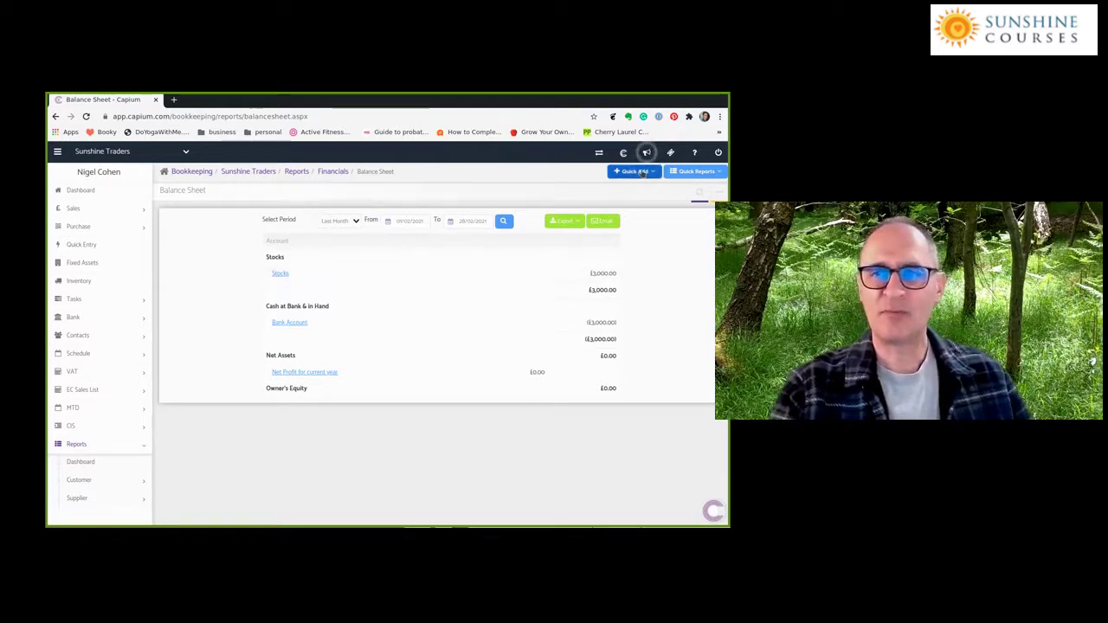
# - Review the current-year Profit & Loss report, followed by the current-year Balance Sheet
pyautogui.click(694, 171)
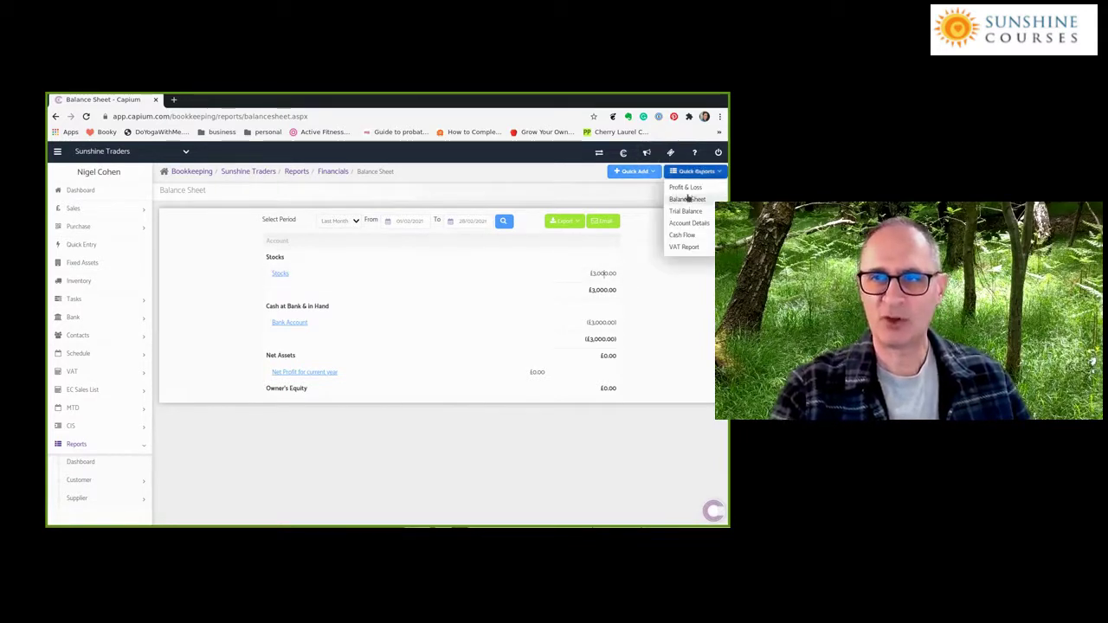
pyautogui.click(686, 189)
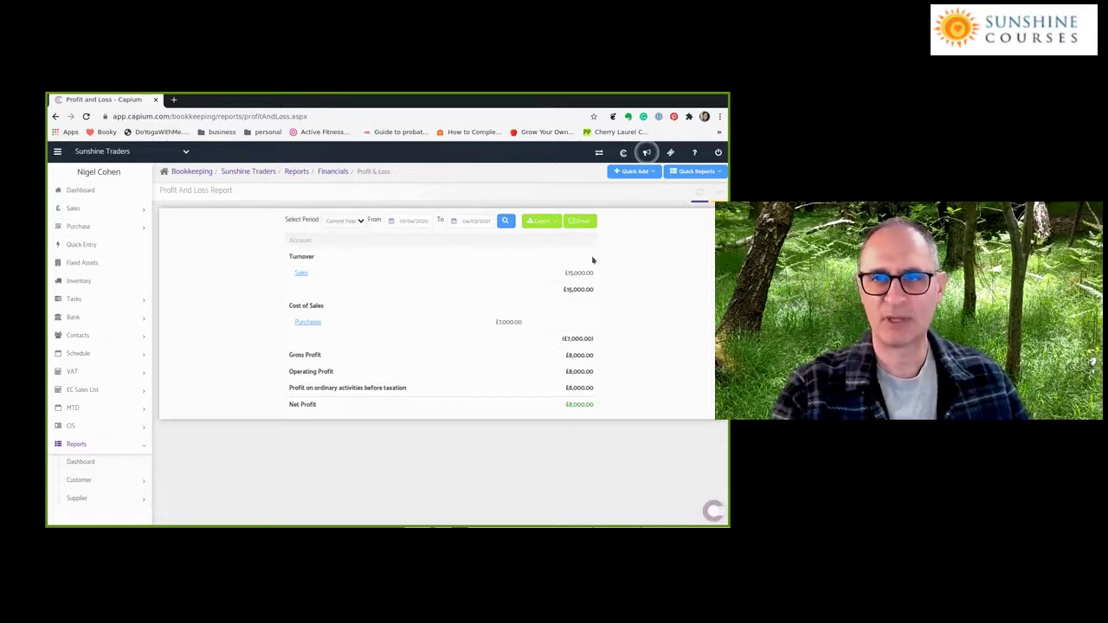
pyautogui.click(689, 172)
pyautogui.click(684, 200)
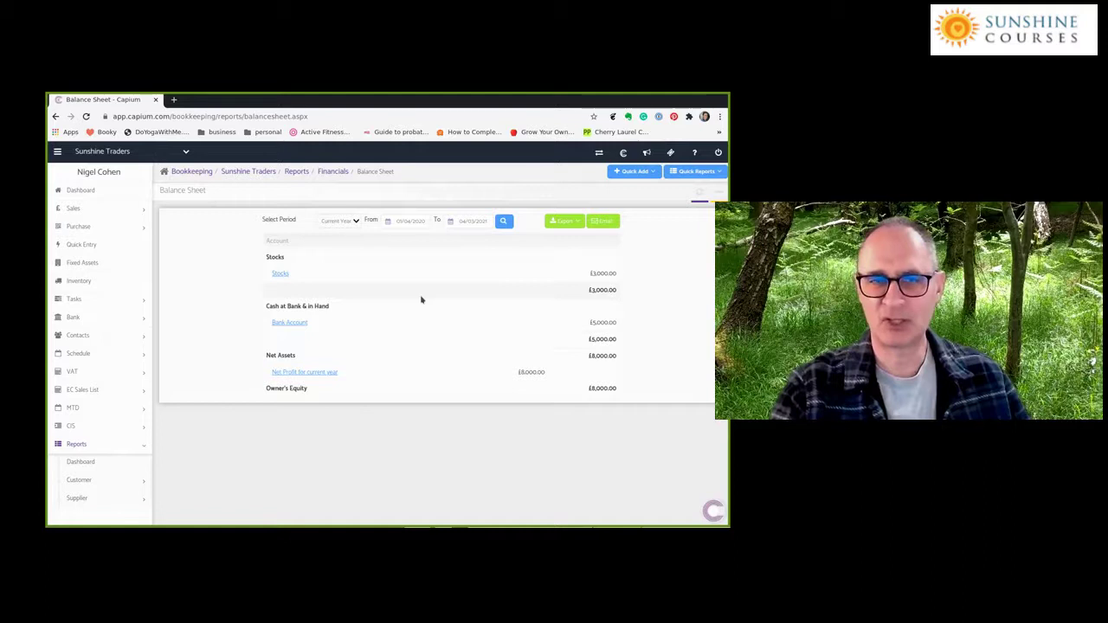
# - Open the March Stock Journals entry for editing and delete its two 4423 - Stocks lines
pyautogui.click(75, 245)
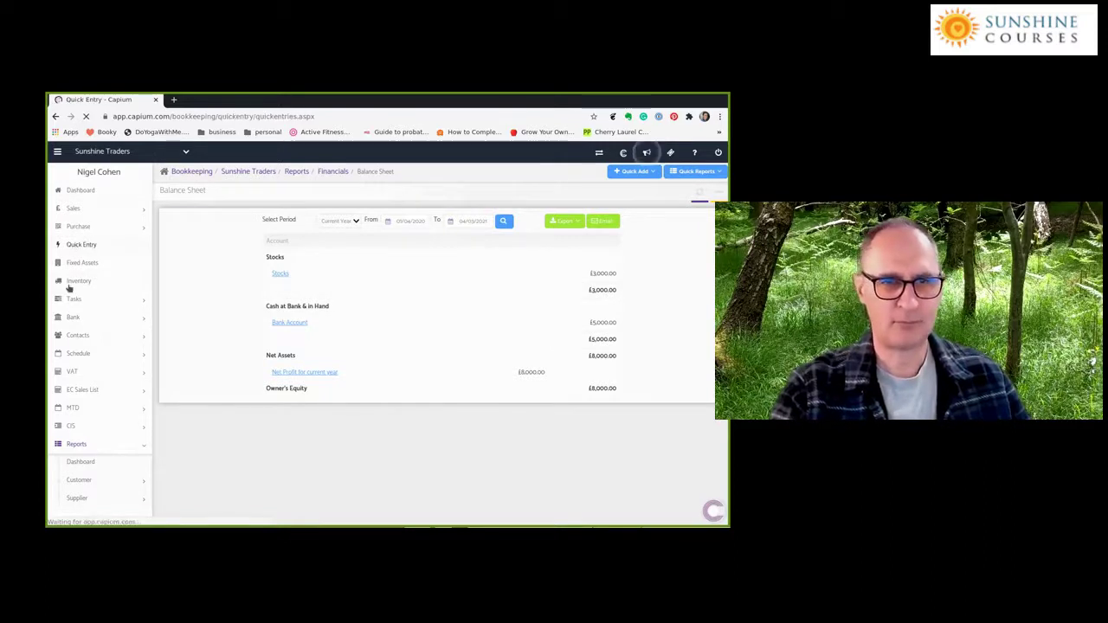
pyautogui.click(75, 299)
pyautogui.click(77, 317)
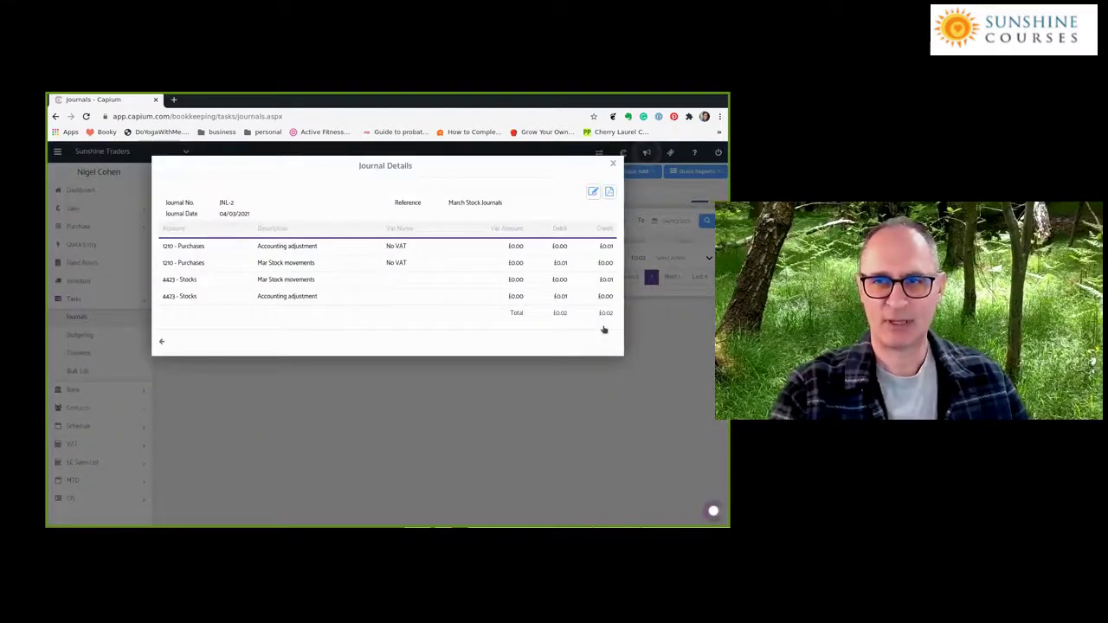
pyautogui.click(593, 191)
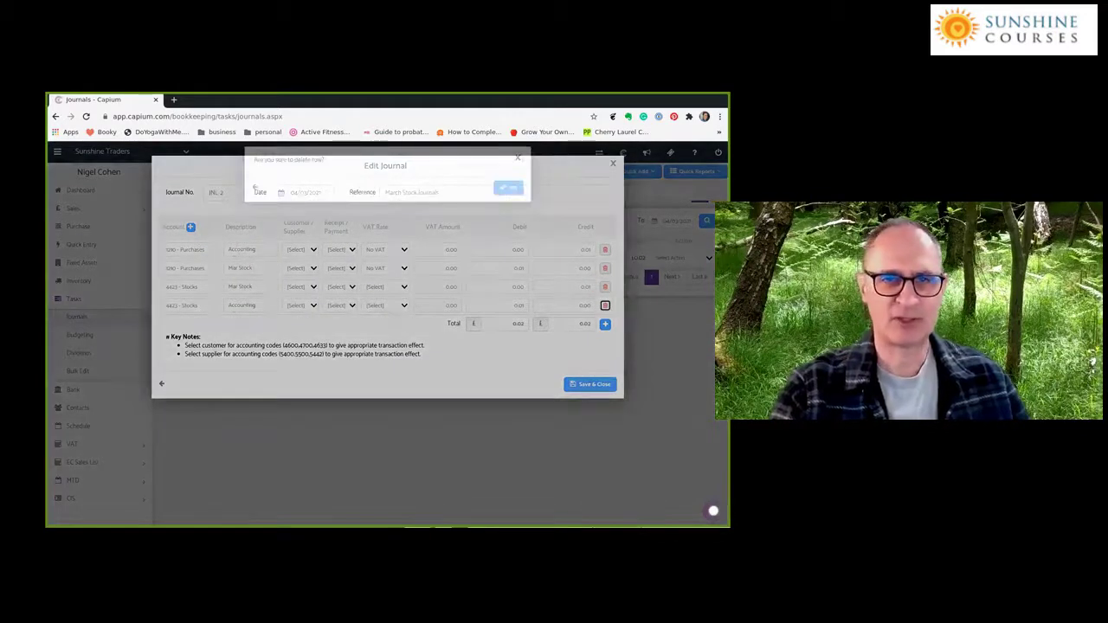
pyautogui.press('Return')
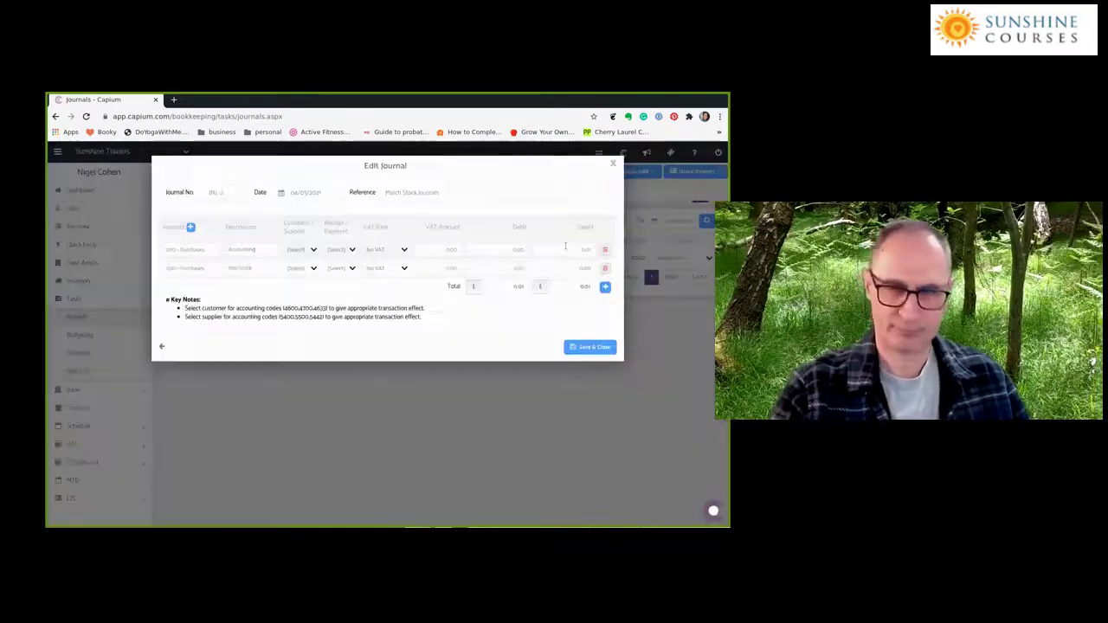
# - Zero the remaining amounts in the March journal and change the first line's account to 4423 - Stocks
pyautogui.click(520, 266)
pyautogui.write('0')
pyautogui.click(177, 249)
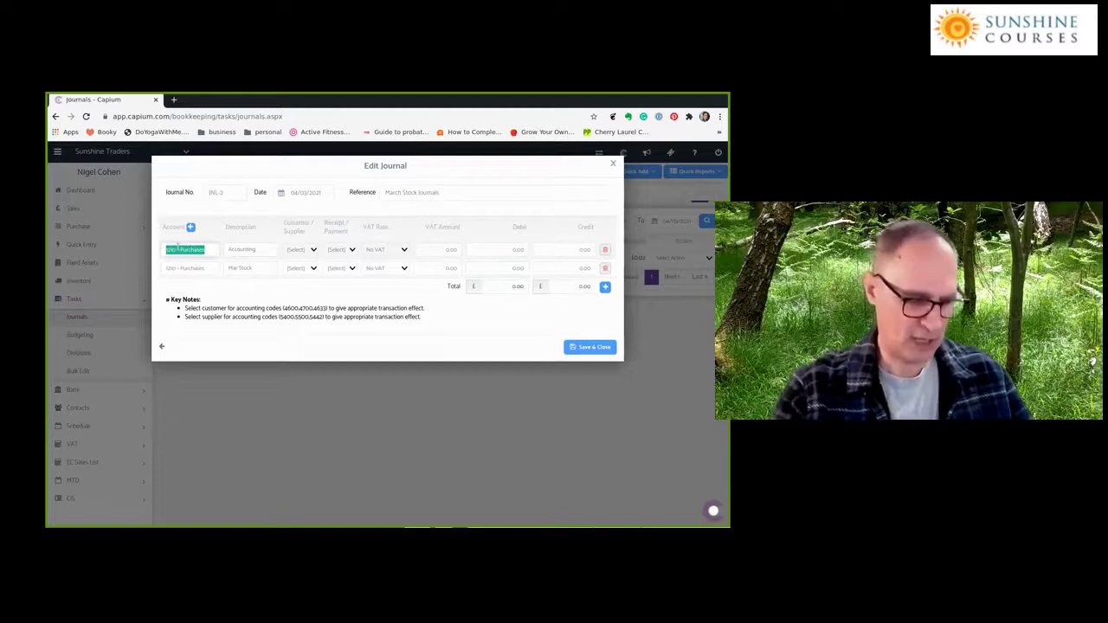
pyautogui.press('BackSpace')
pyautogui.write('stock')
pyautogui.press('Down')
pyautogui.press('Down')
pyautogui.press('Down')
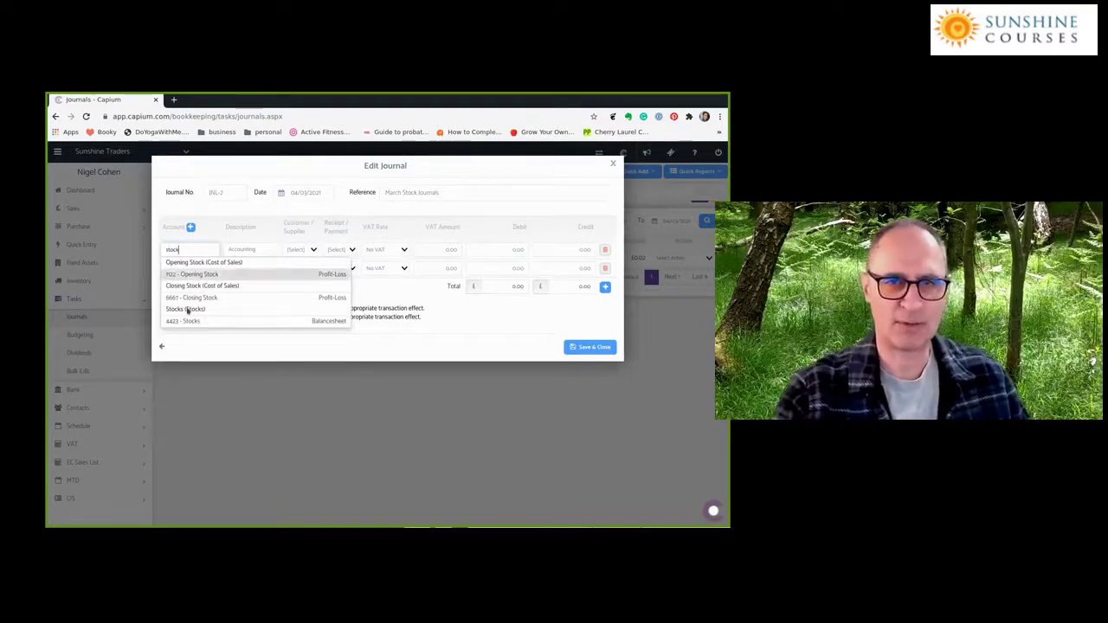
pyautogui.press('Return')
# - Enter a credit of 3000 on the Stocks line and a debit of 3000 on the Purchases line, and save the journal
pyautogui.click(565, 244)
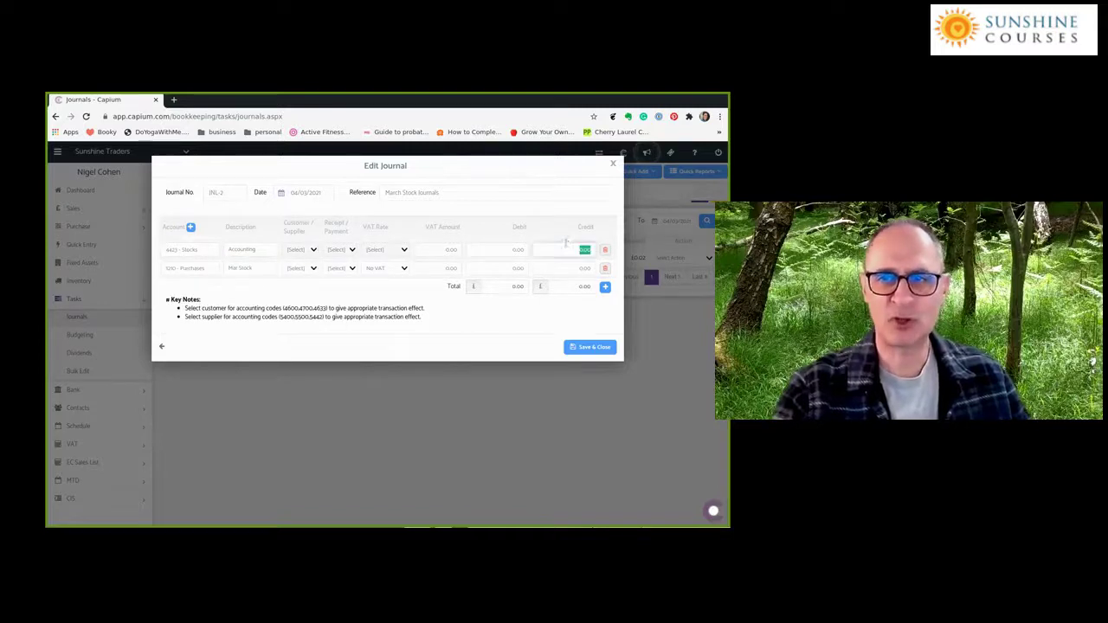
pyautogui.write('80')
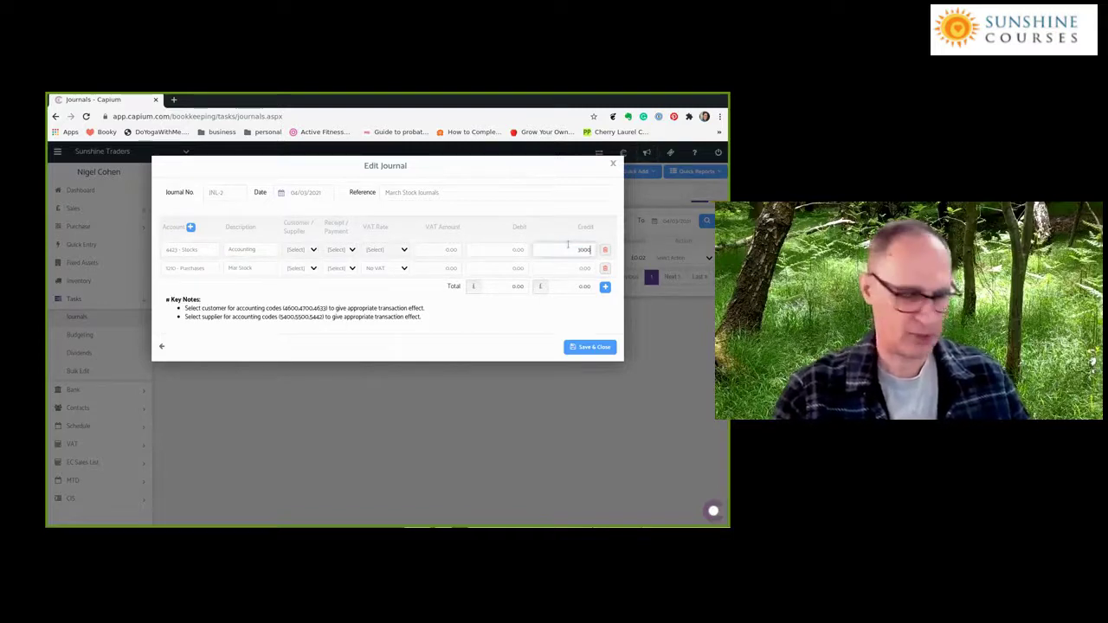
pyautogui.press('Tab')
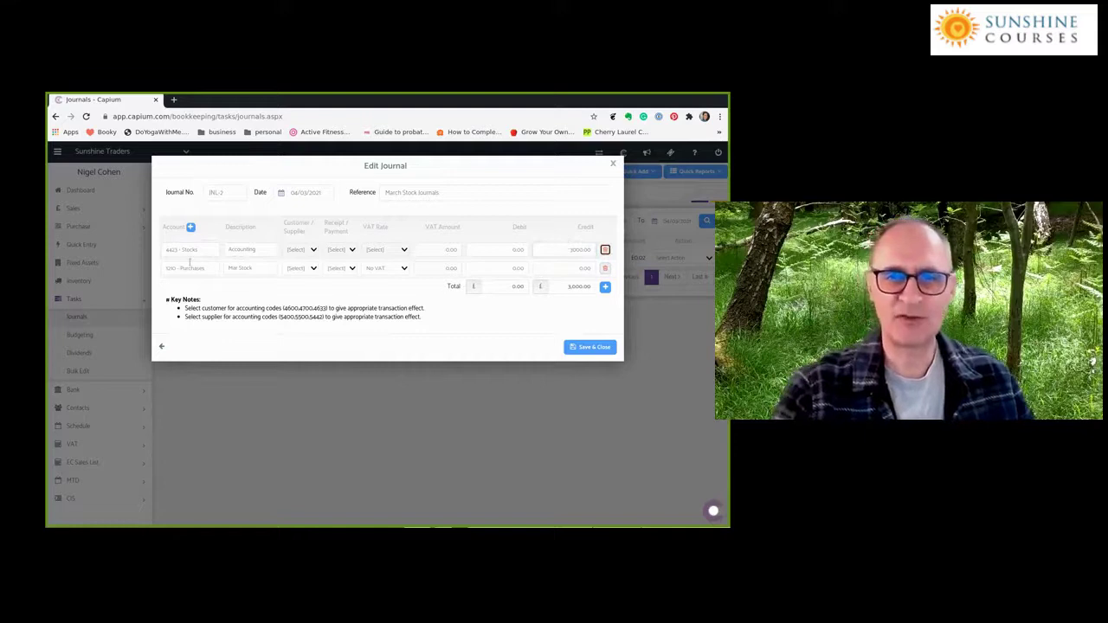
pyautogui.click(517, 268)
pyautogui.write('3000')
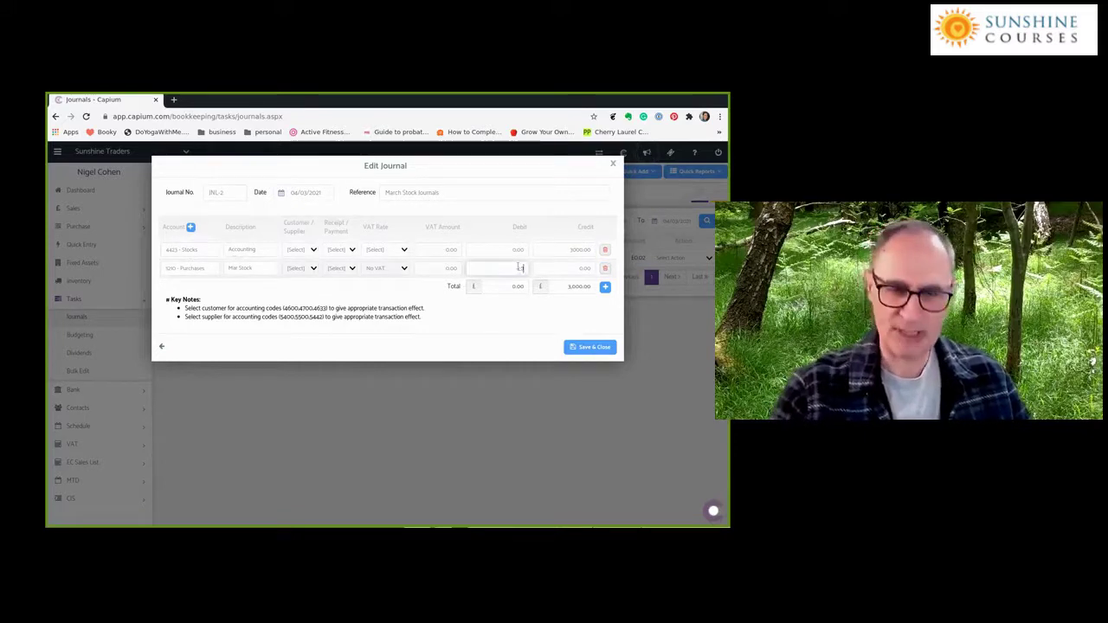
pyautogui.press('Tab')
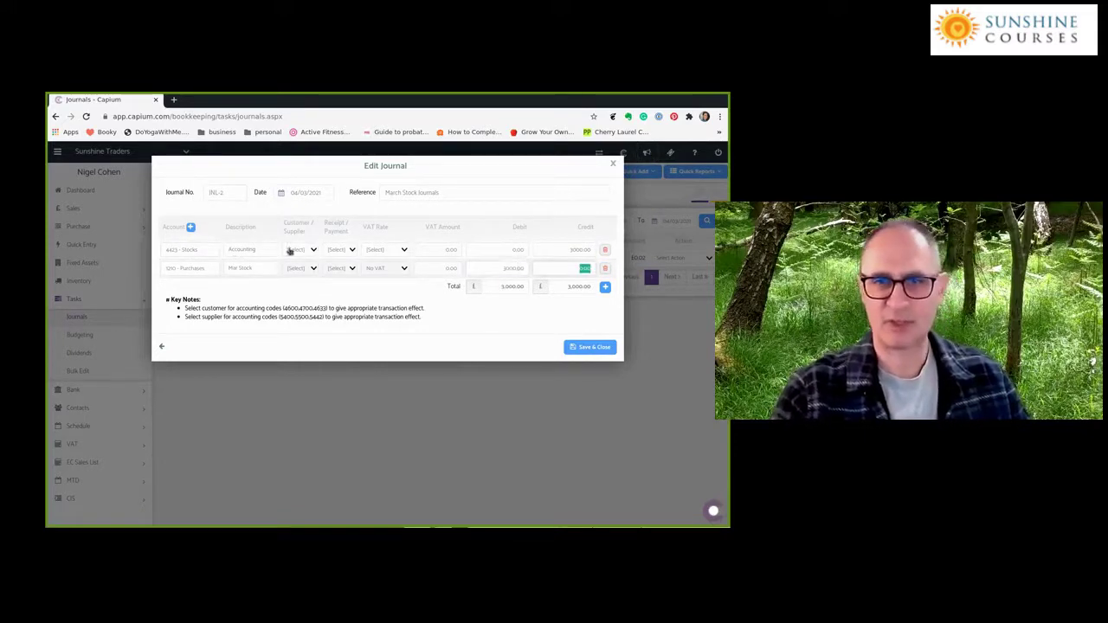
pyautogui.click(593, 347)
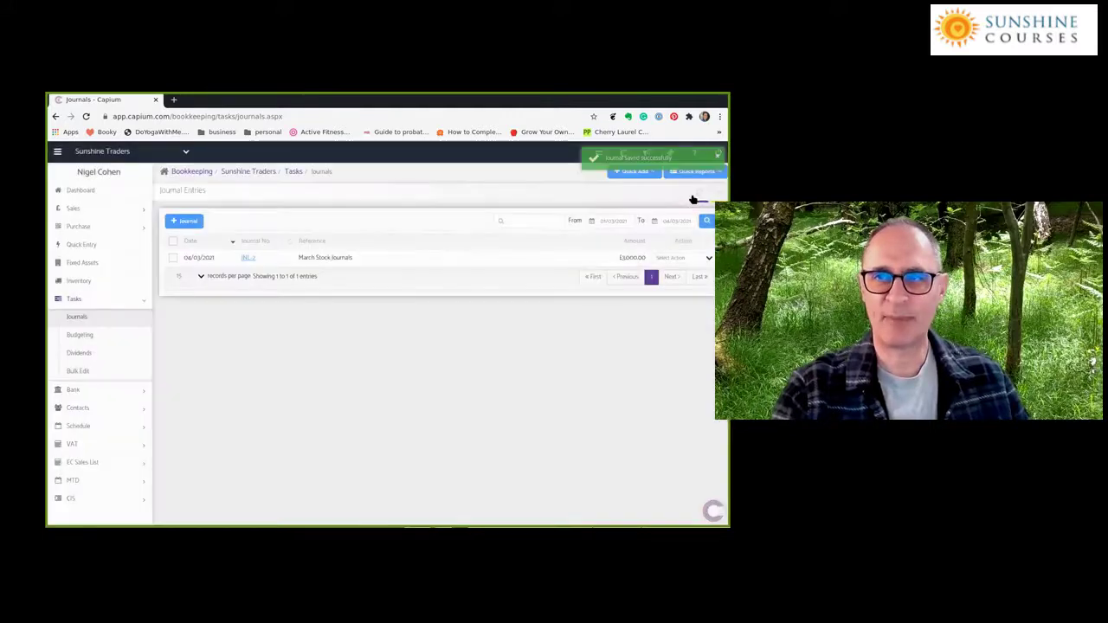
# - Review the updated Balance Sheet, and the Profit & Loss report down to its Purchases account transactions
pyautogui.click(697, 171)
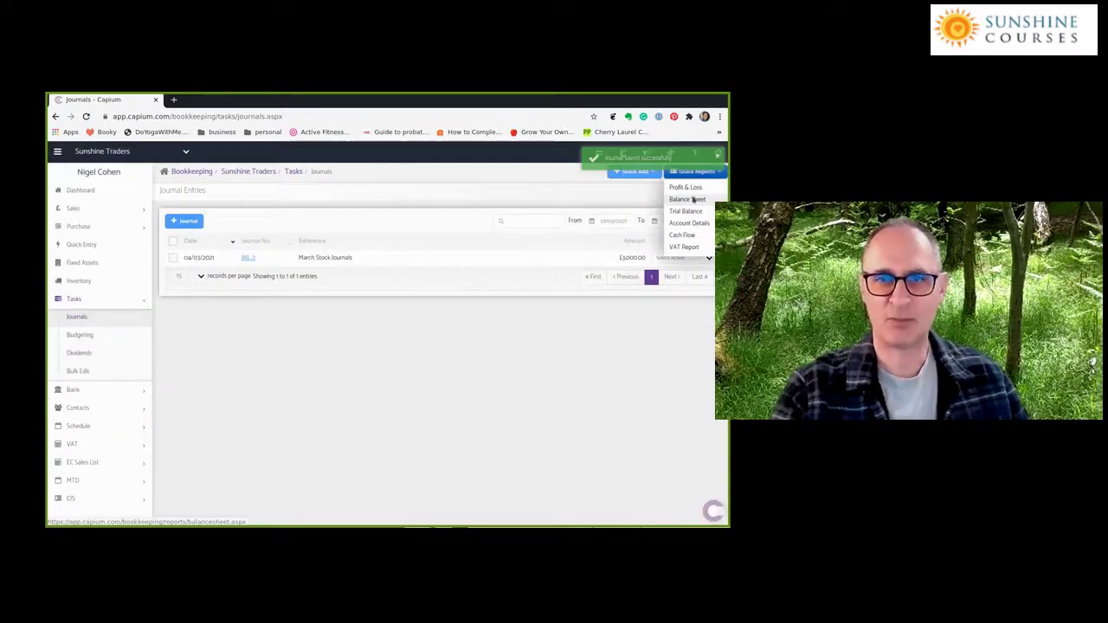
pyautogui.click(692, 199)
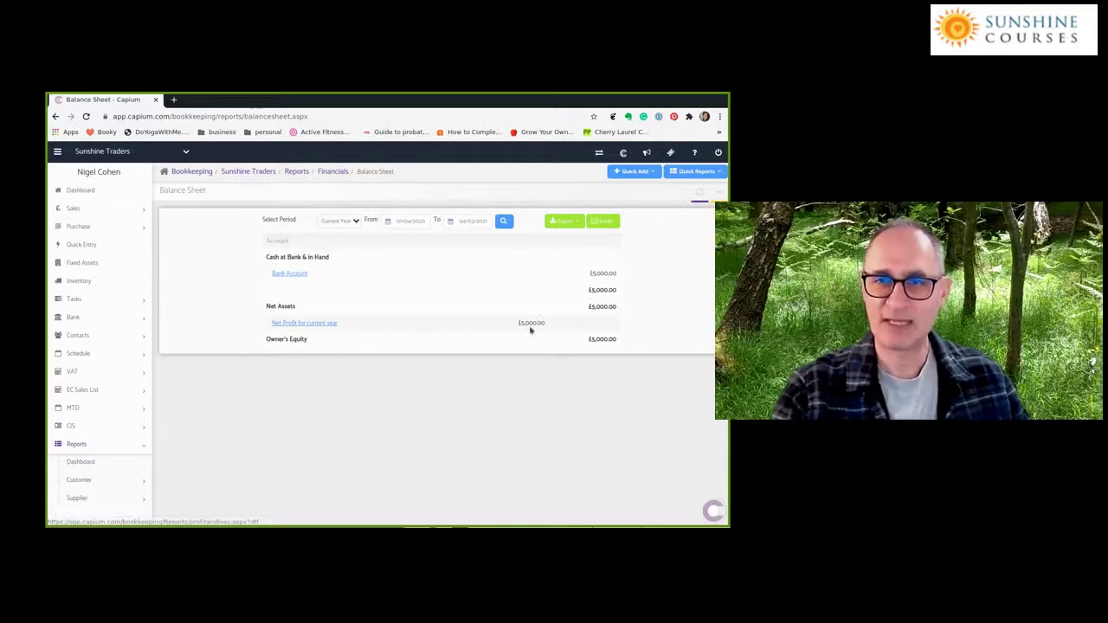
pyautogui.click(697, 172)
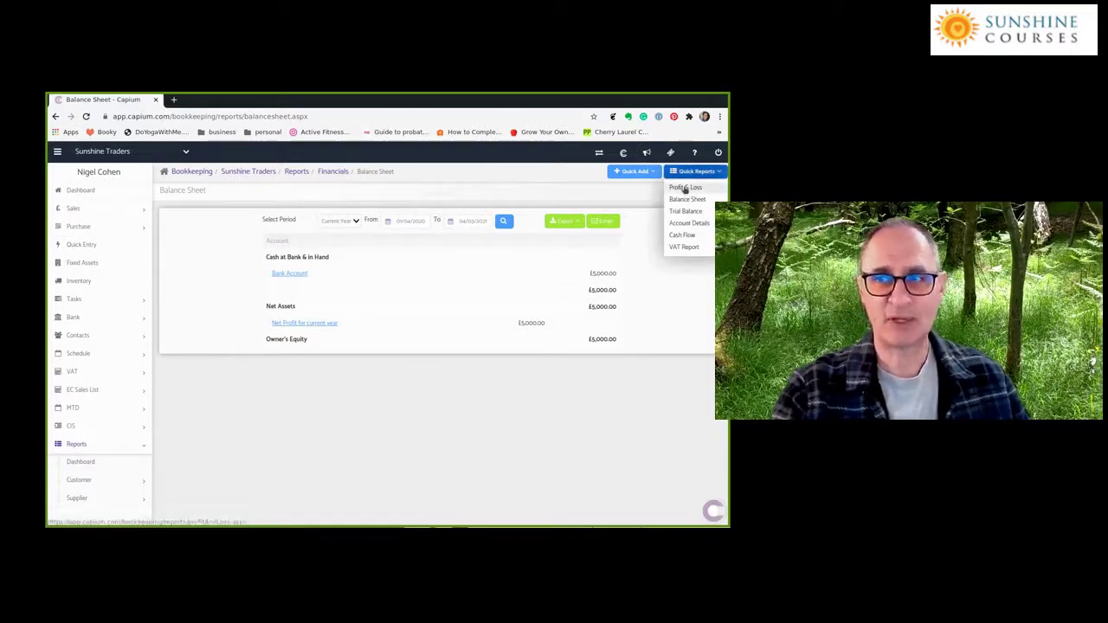
pyautogui.click(684, 189)
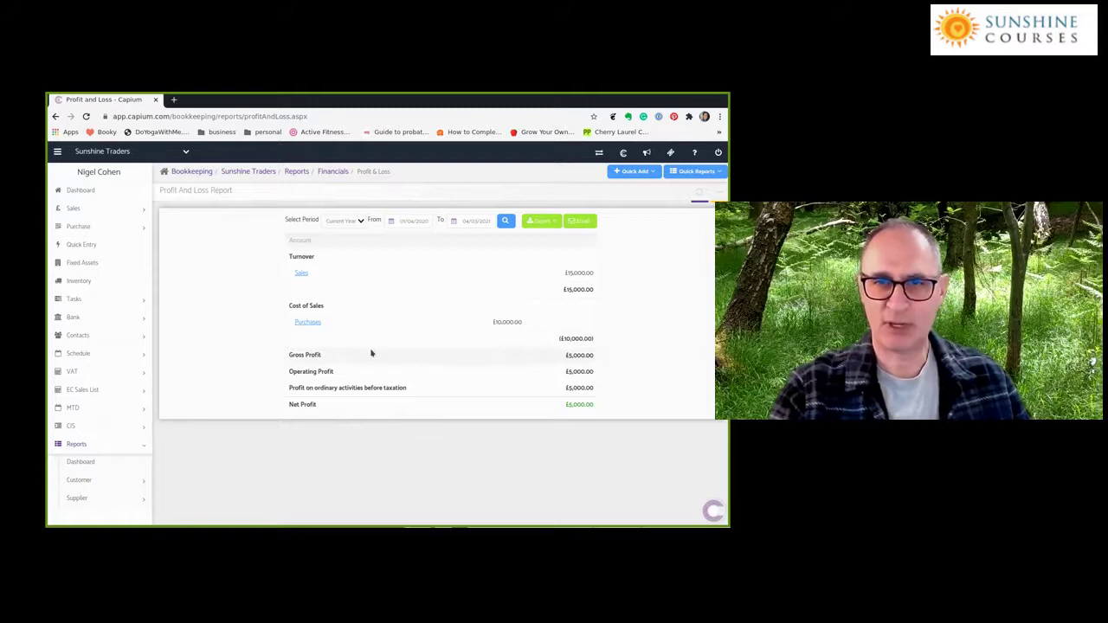
pyautogui.click(307, 322)
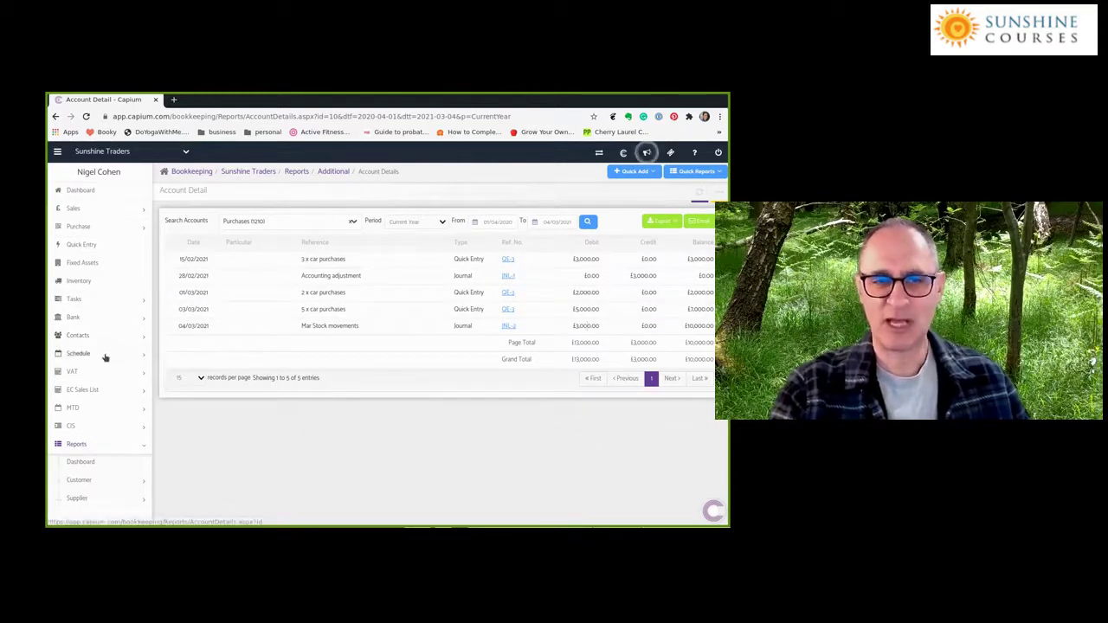
# - Open the Nominal Ledger report and examine the expanded Purchases and Bank Account transactions
pyautogui.scroll(-2, 109, 356)
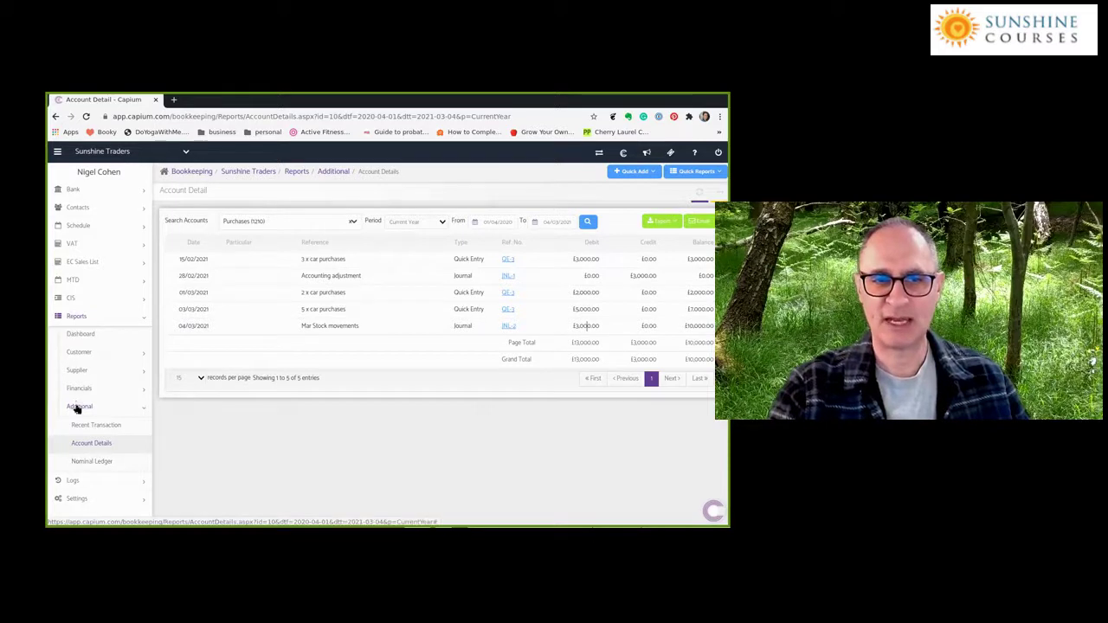
pyautogui.click(80, 462)
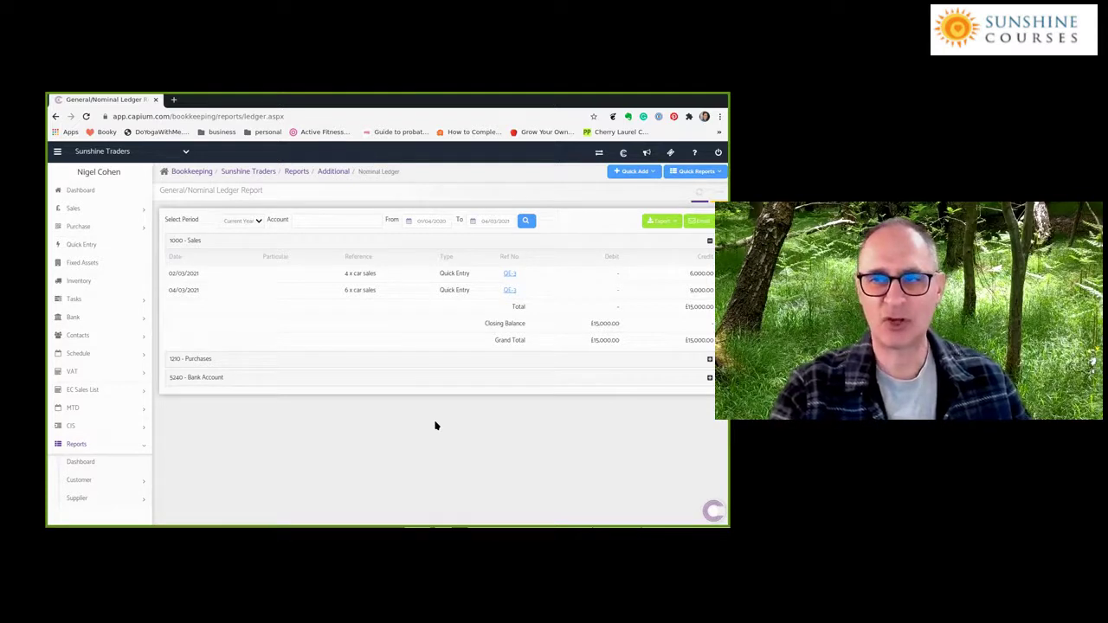
pyautogui.click(708, 360)
pyautogui.scroll(-1, 603, 391)
pyautogui.scroll(-1, 615, 407)
pyautogui.scroll(-3, 615, 406)
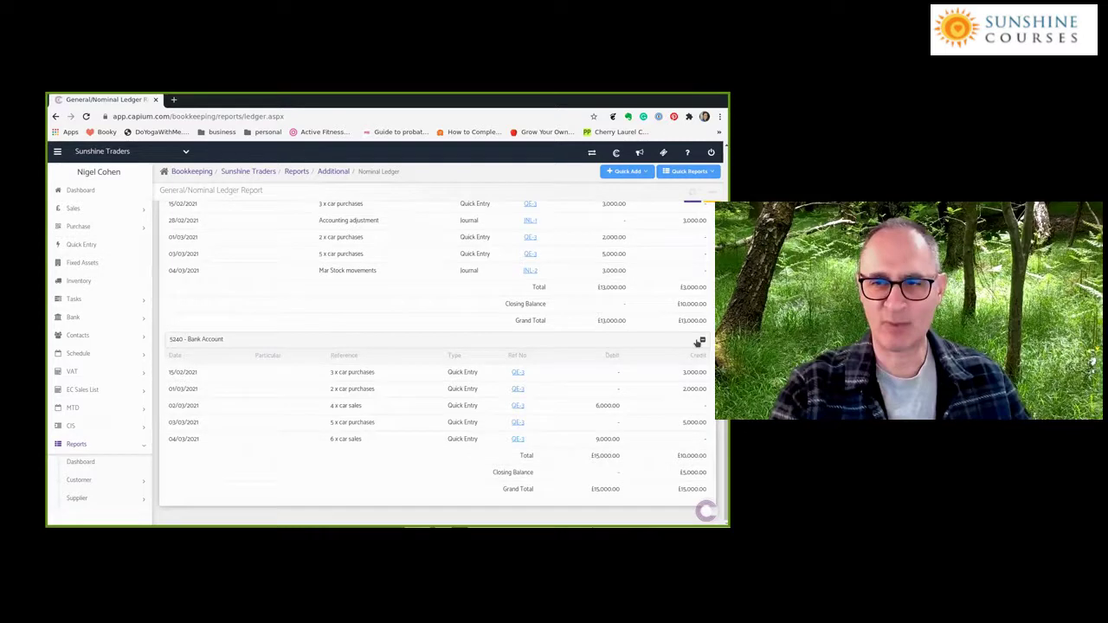
pyautogui.scroll(1, 506, 345)
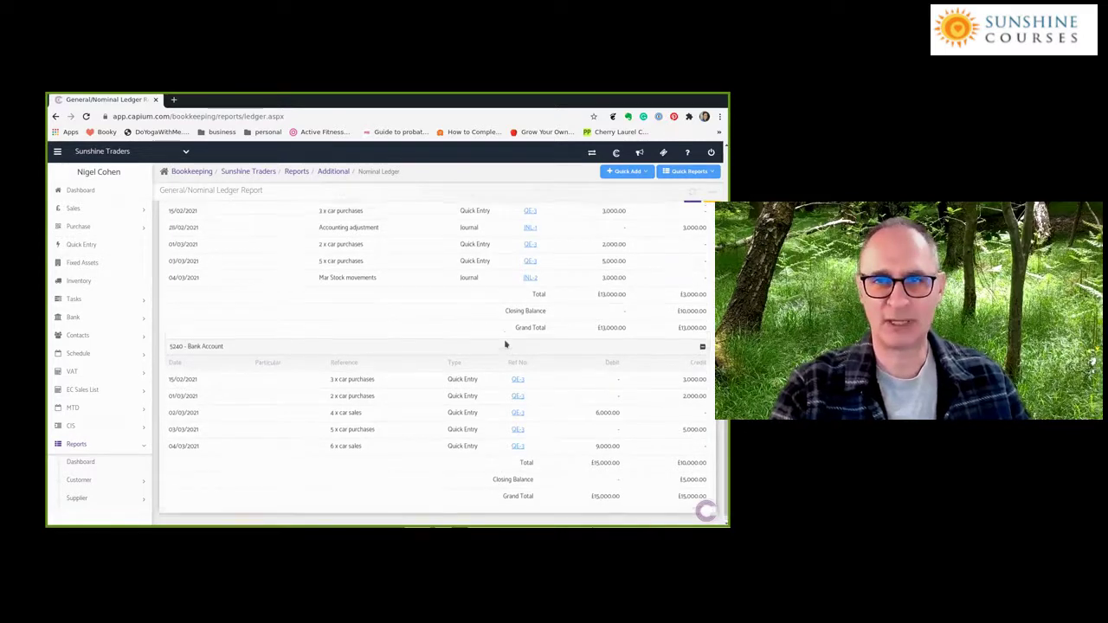
pyautogui.scroll(3, 507, 344)
pyautogui.scroll(2, 505, 342)
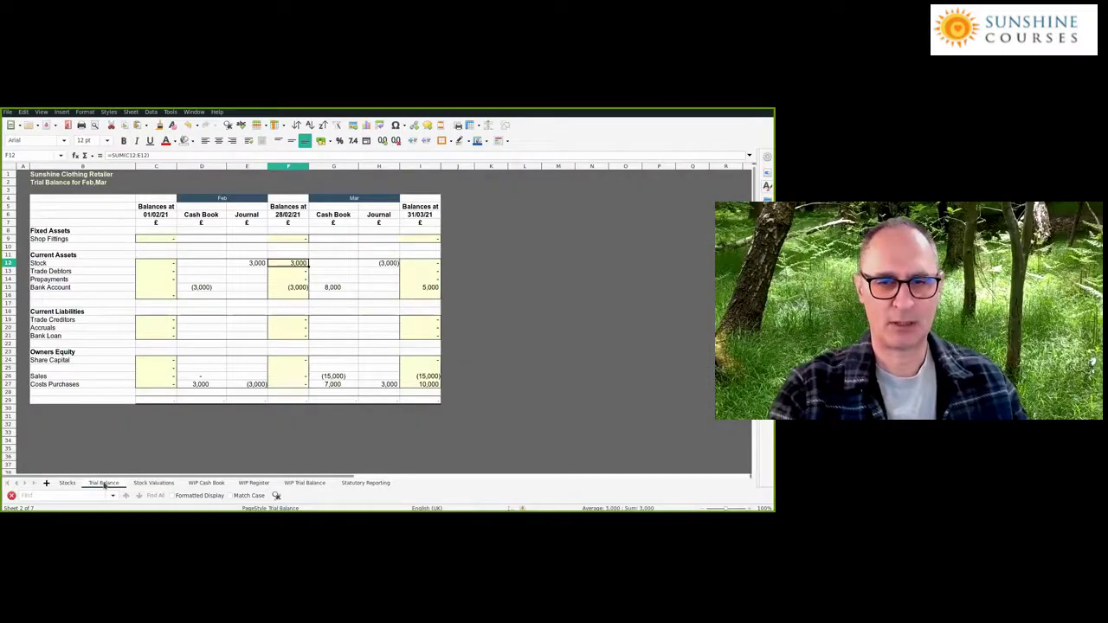
# - In the spreadsheet's Stock Valuations sheet, inspect the unit price and stock journal cells of the 15/02/21 car purchase under First In First Out
pyautogui.click(153, 483)
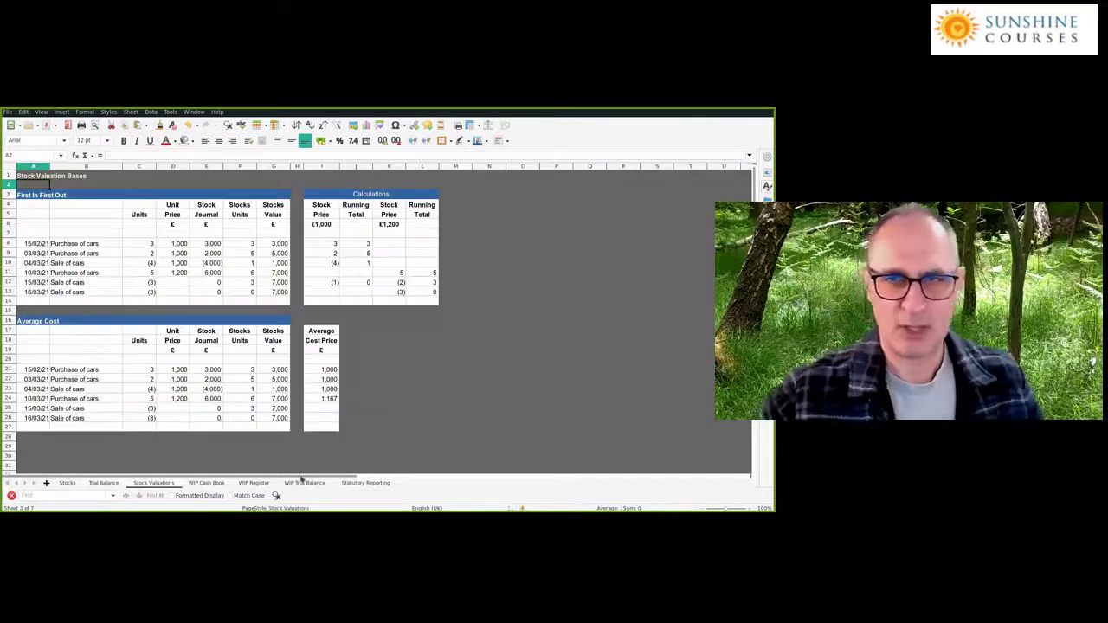
pyautogui.click(103, 483)
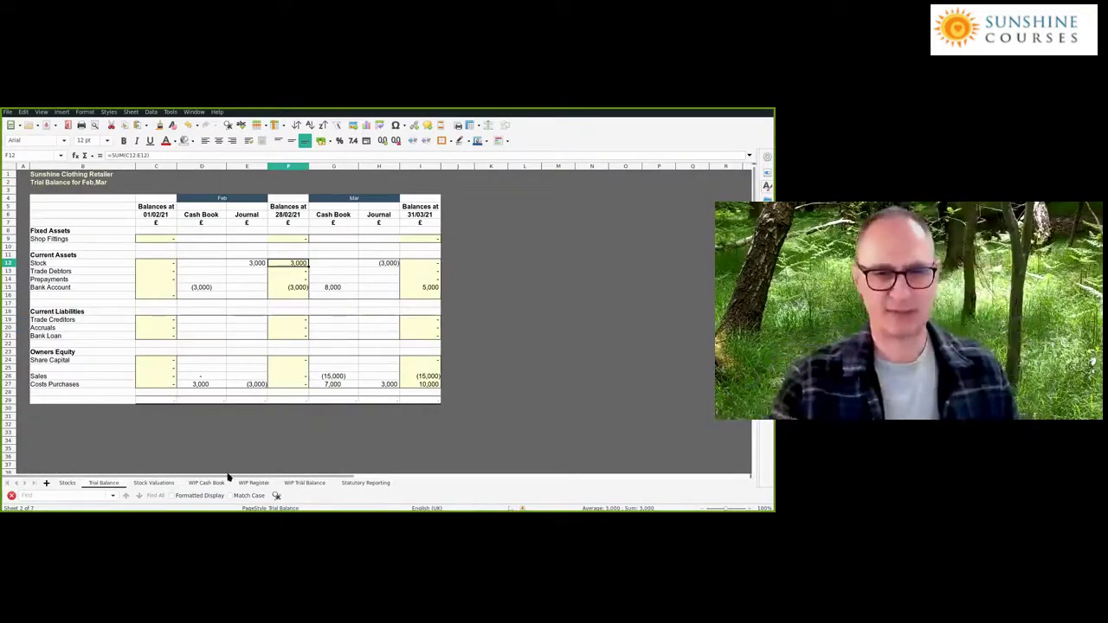
pyautogui.click(153, 483)
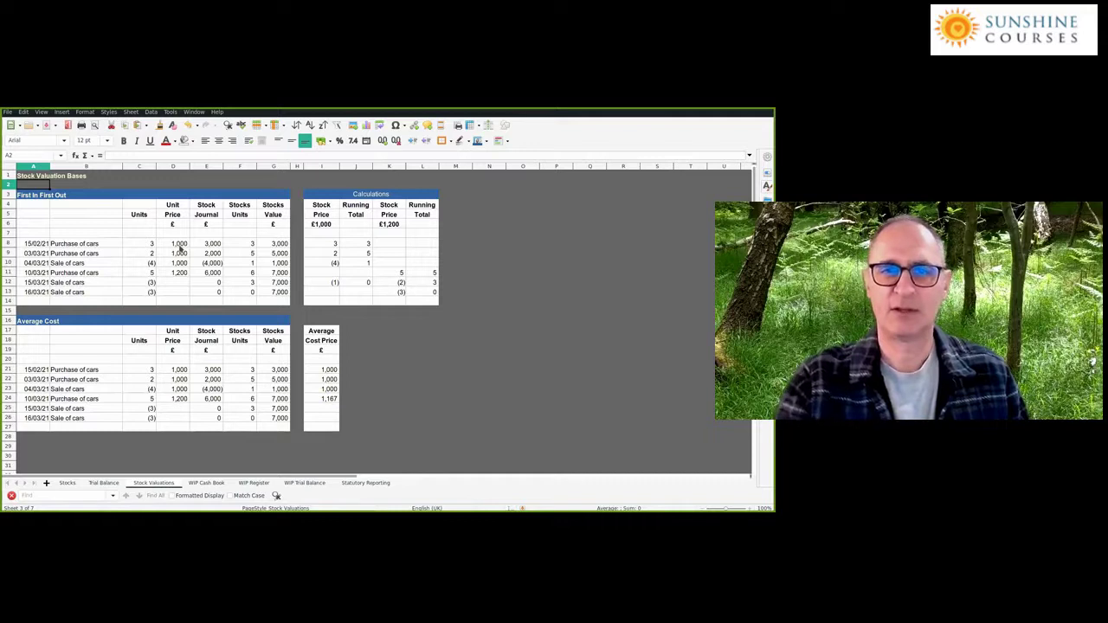
pyautogui.click(179, 245)
pyautogui.click(206, 243)
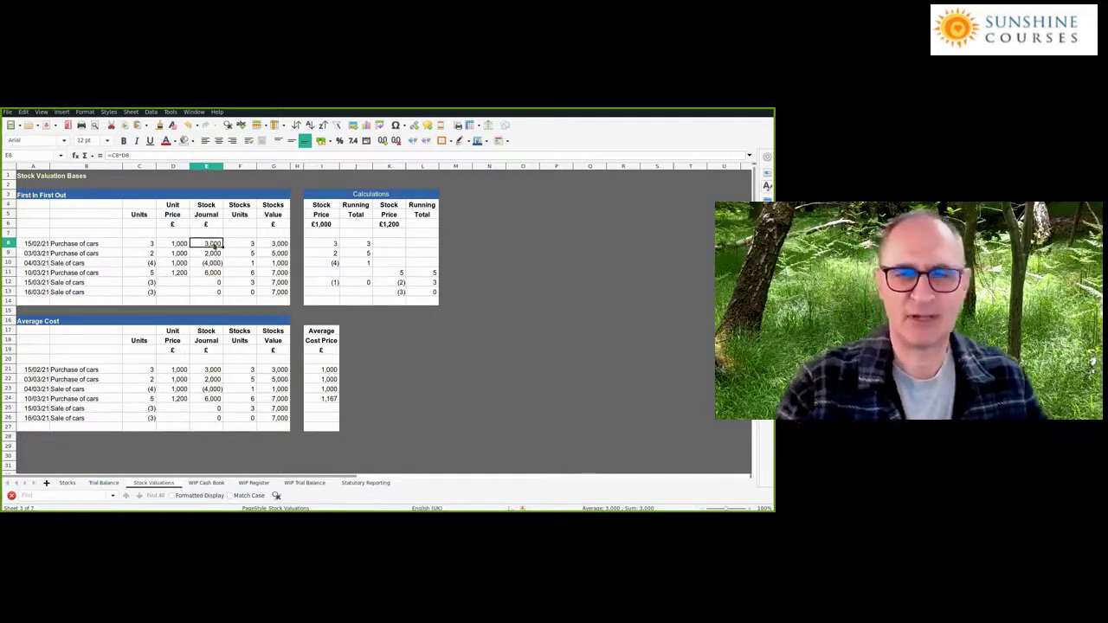
# - Examine the units, unit price, stock journal, stock units and stock value of the 15/02/21 and 03/03/21 purchases under First In First Out
pyautogui.click(153, 253)
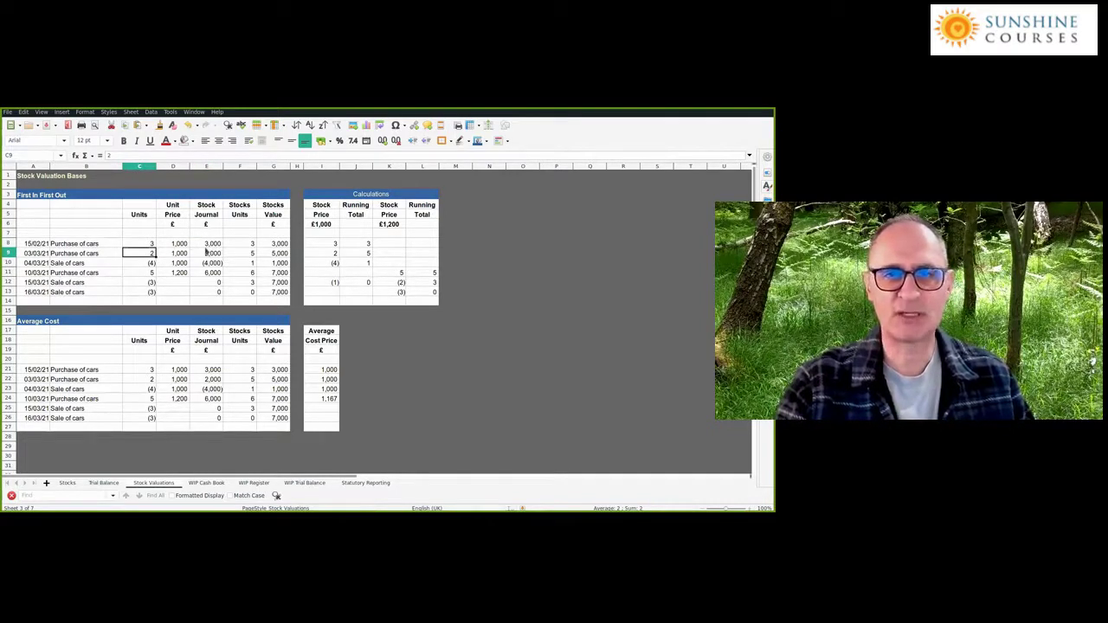
pyautogui.click(211, 253)
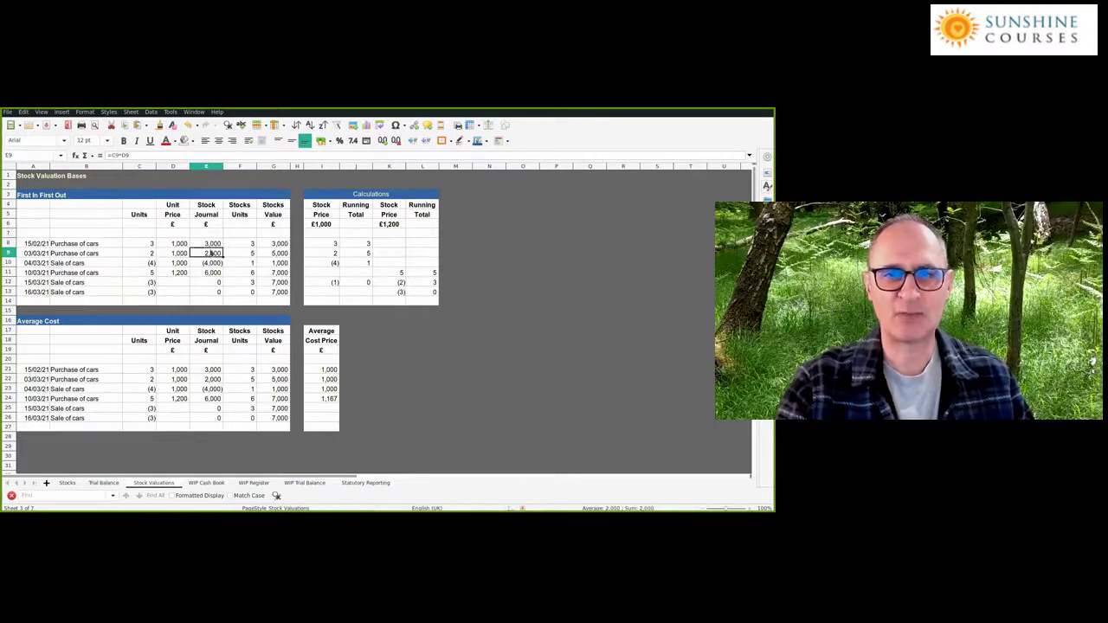
pyautogui.click(267, 253)
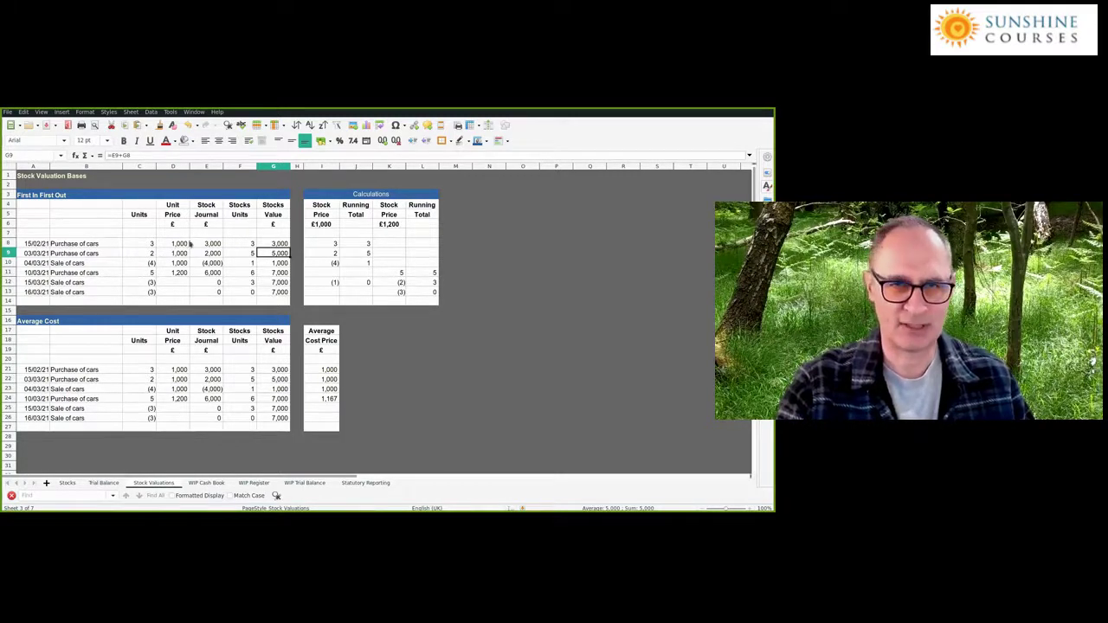
pyautogui.press('Up')
pyautogui.press('Left')
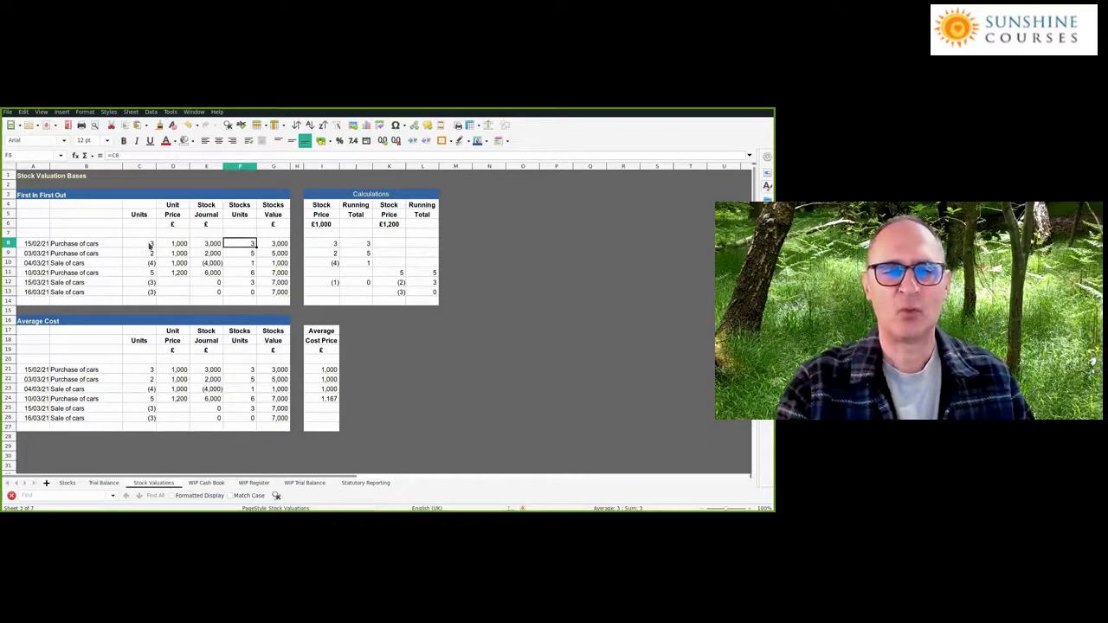
pyautogui.moveTo(154, 208); pyautogui.dragTo(272, 205)
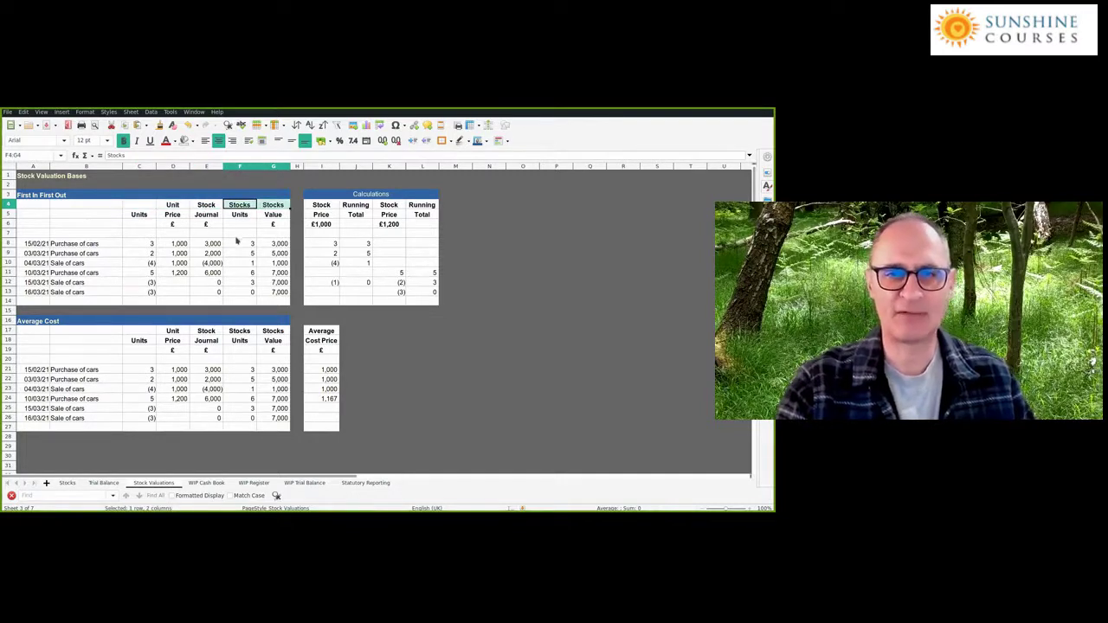
pyautogui.moveTo(143, 245); pyautogui.dragTo(196, 246)
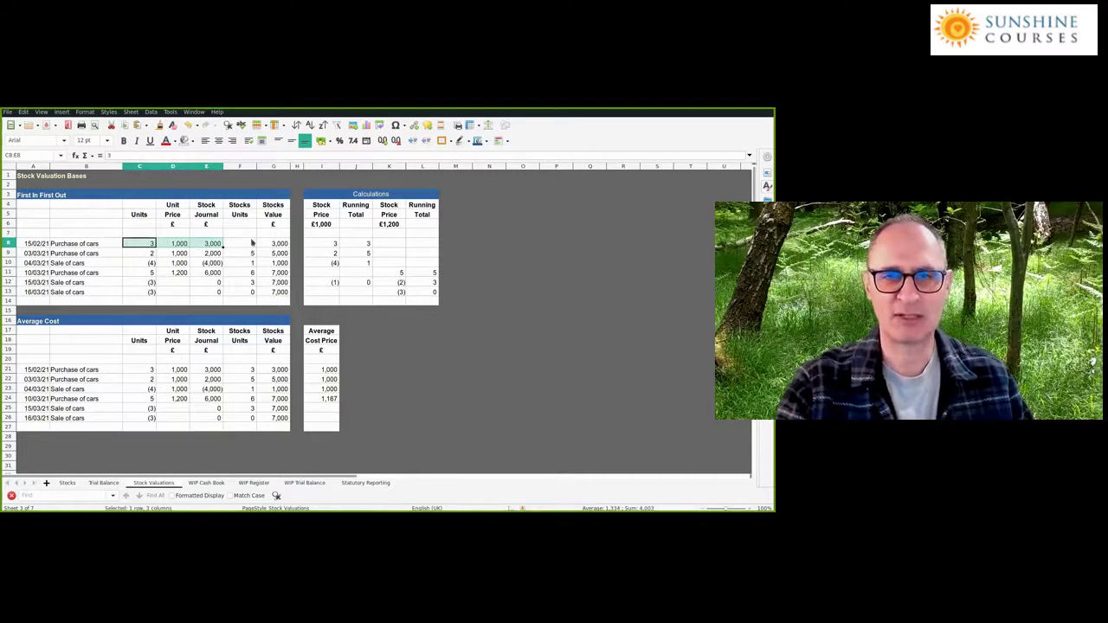
pyautogui.click(247, 247)
pyautogui.click(272, 243)
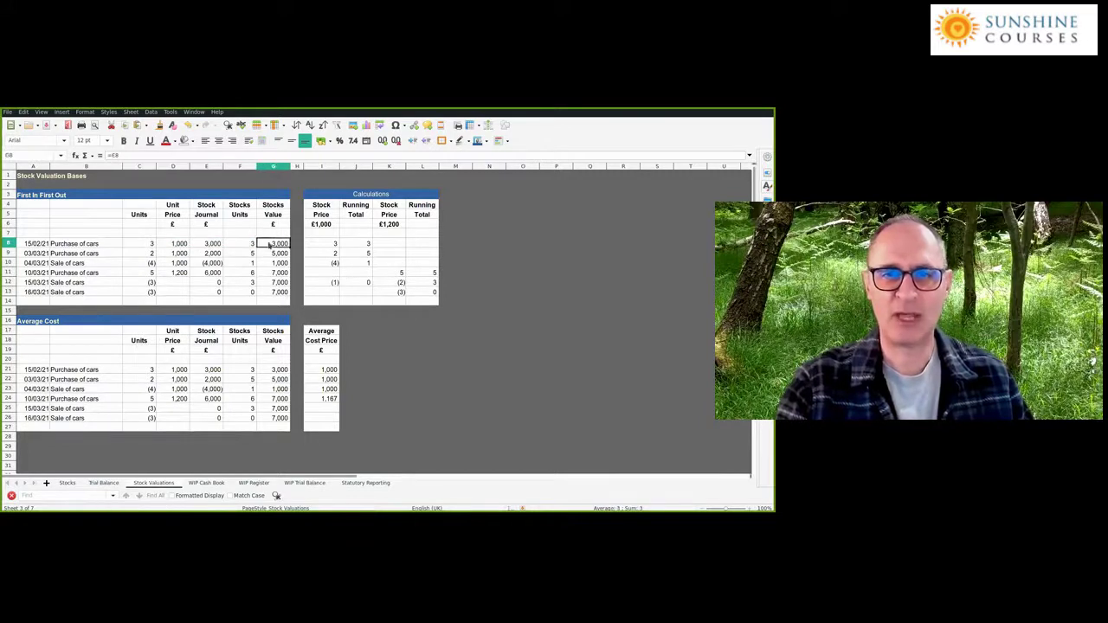
pyautogui.moveTo(147, 253); pyautogui.dragTo(192, 254)
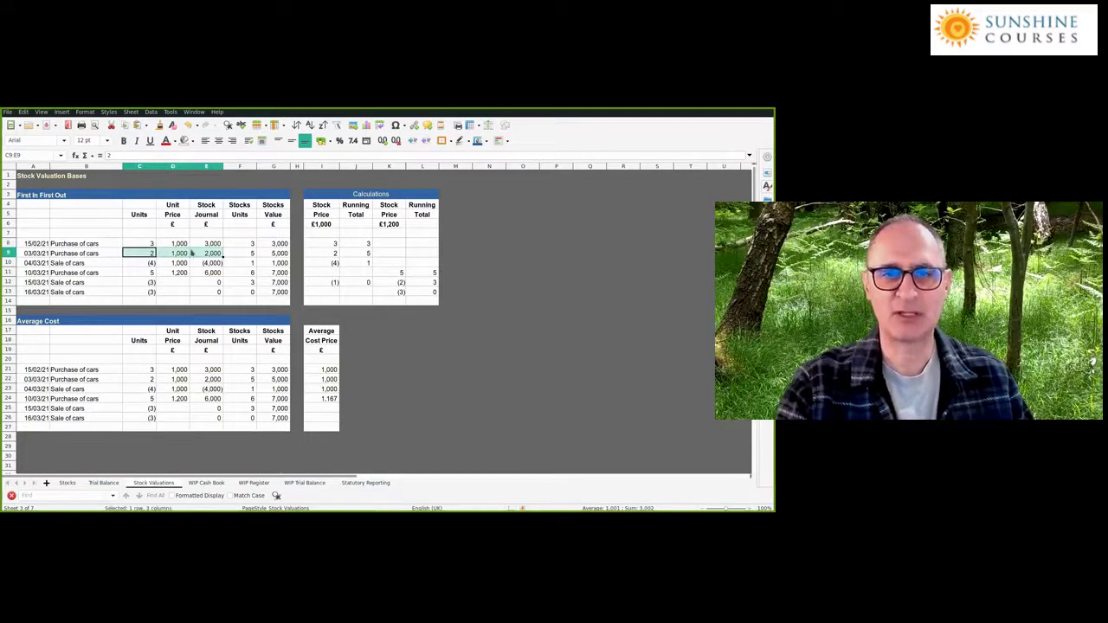
pyautogui.click(237, 253)
pyautogui.moveTo(237, 253); pyautogui.dragTo(259, 258)
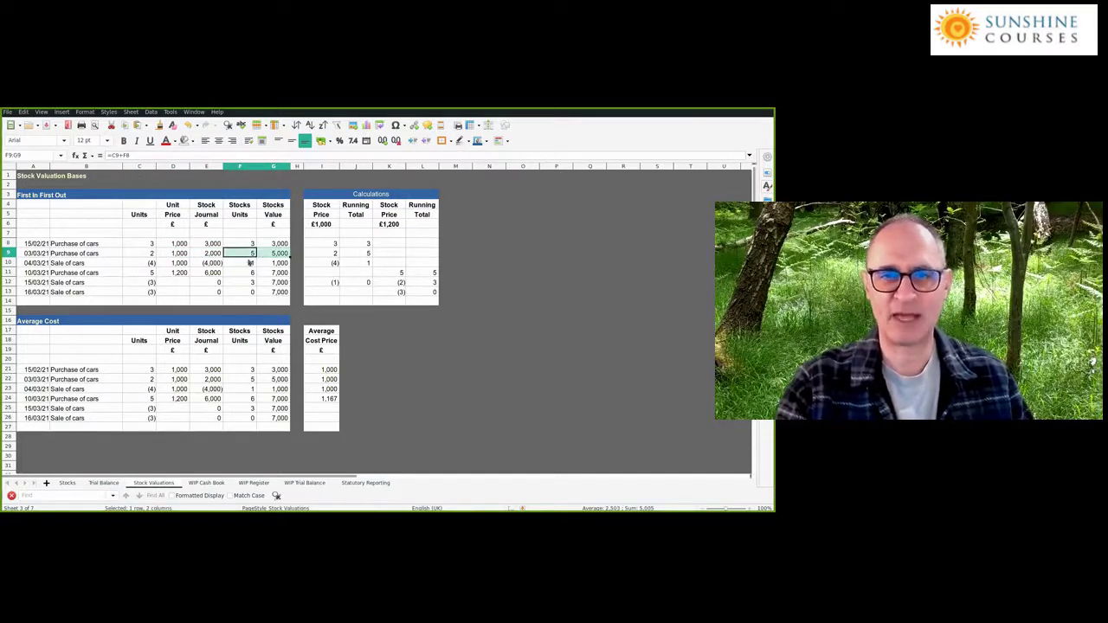
# - Examine the 04/03/21 sale and 10/03/21 purchase under First In First Out, including their running stock units and stock values
pyautogui.moveTo(139, 265); pyautogui.dragTo(198, 263)
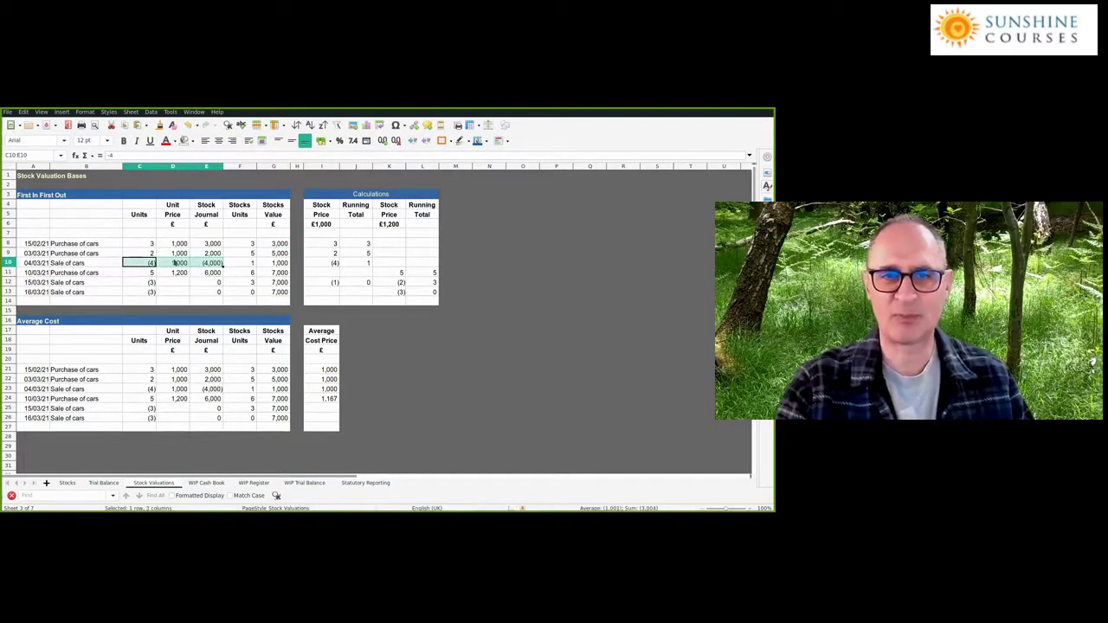
pyautogui.click(240, 264)
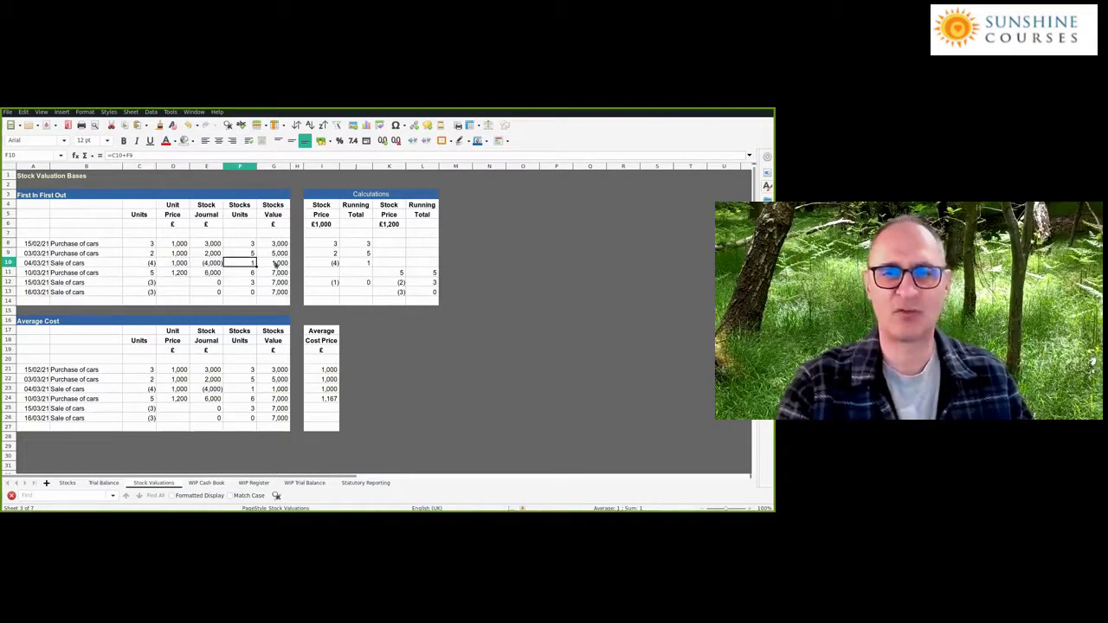
pyautogui.press('Right')
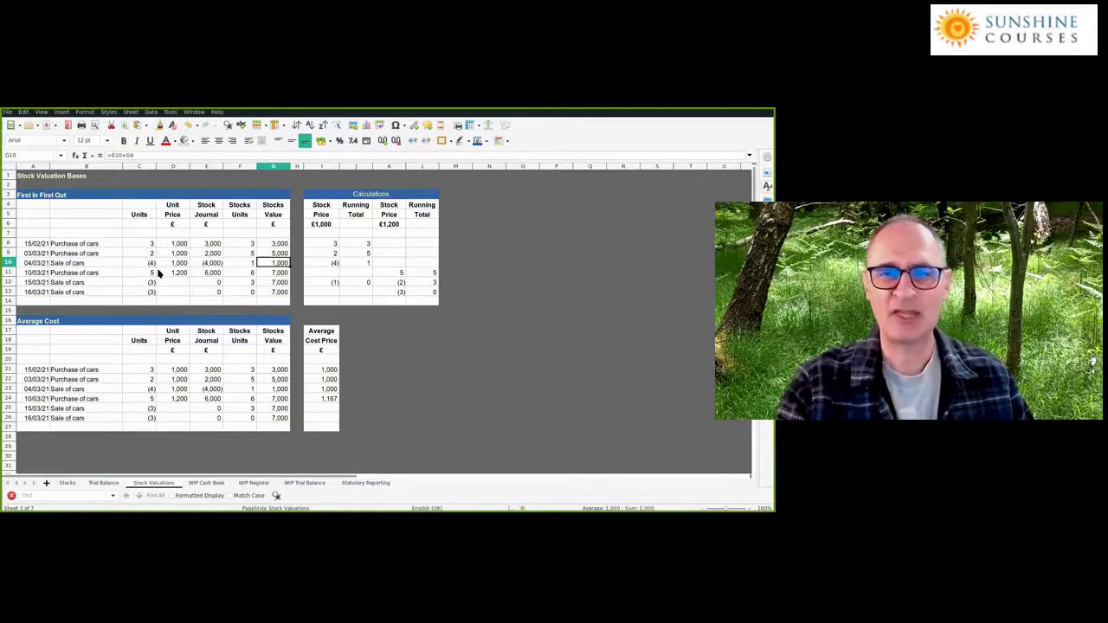
pyautogui.click(152, 273)
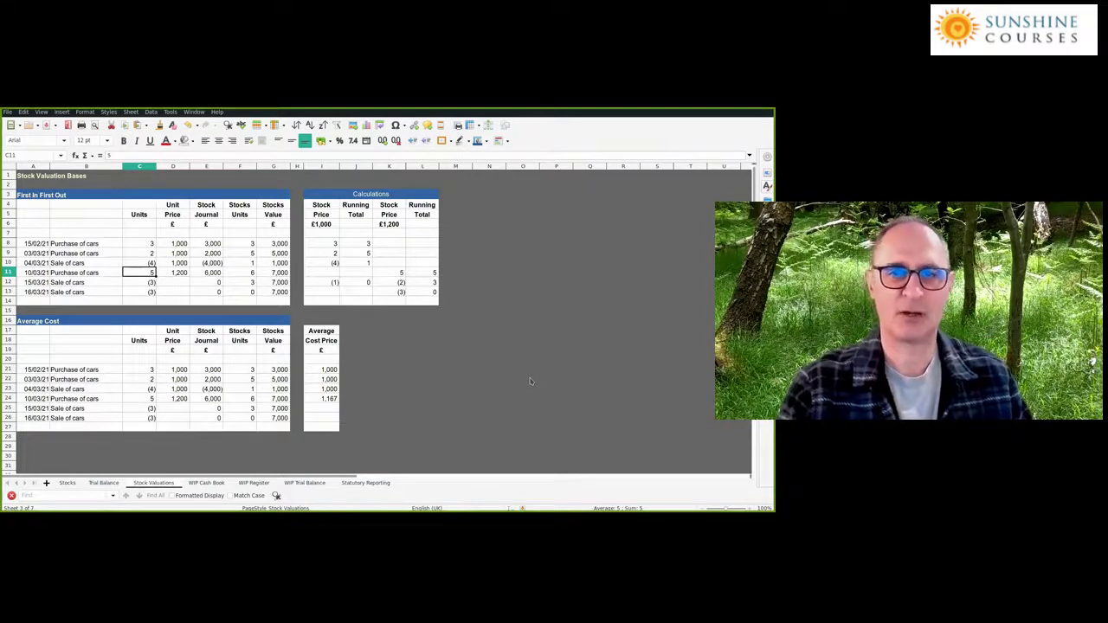
pyautogui.click(241, 275)
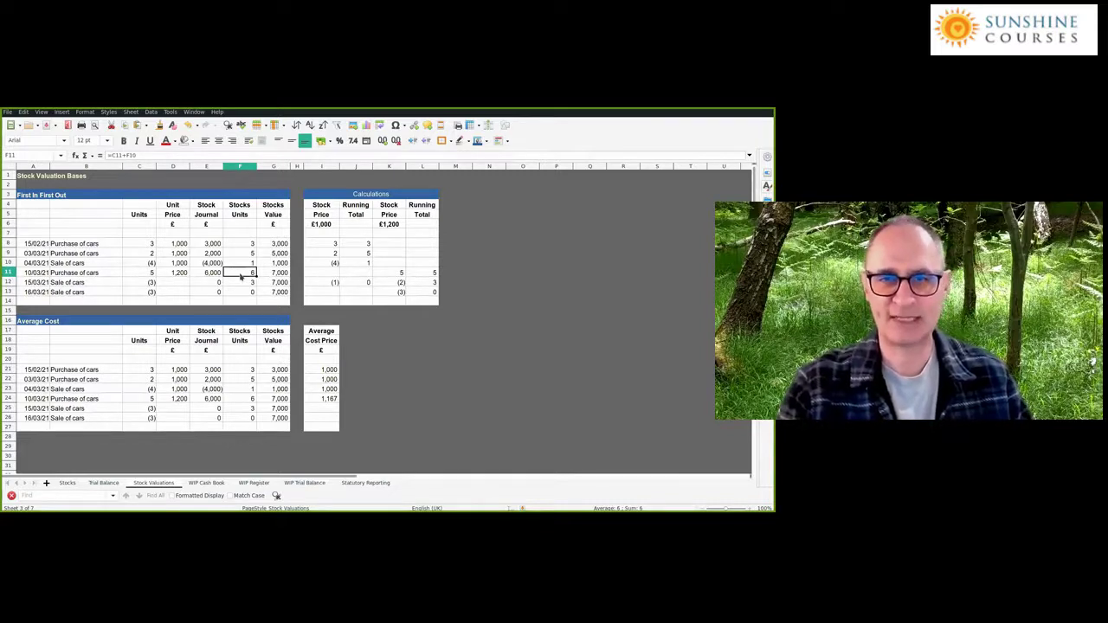
pyautogui.click(270, 274)
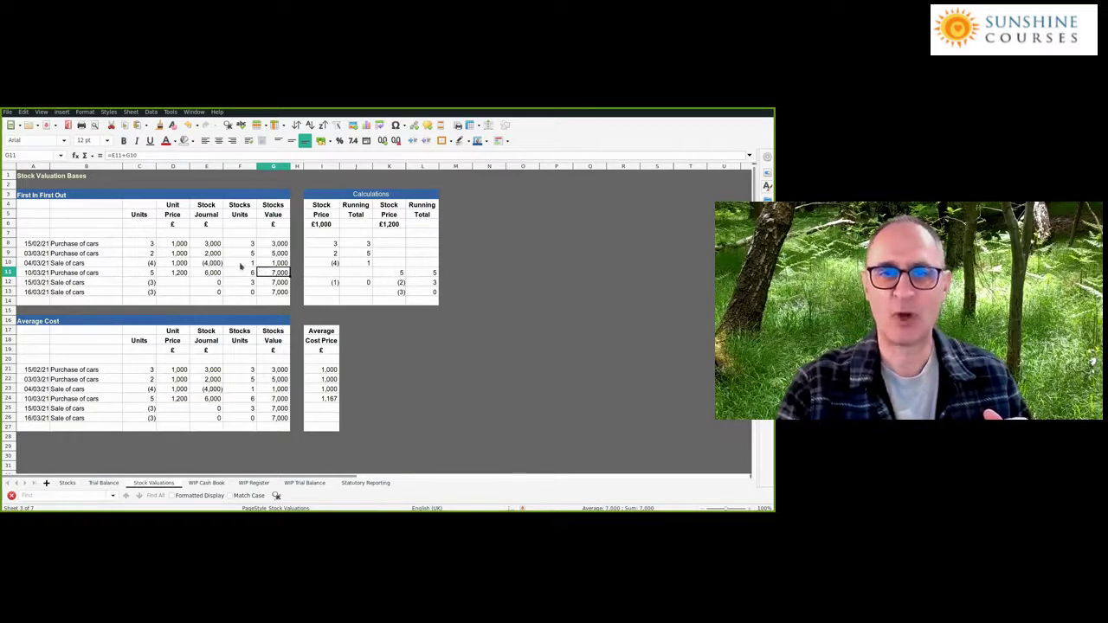
pyautogui.click(182, 274)
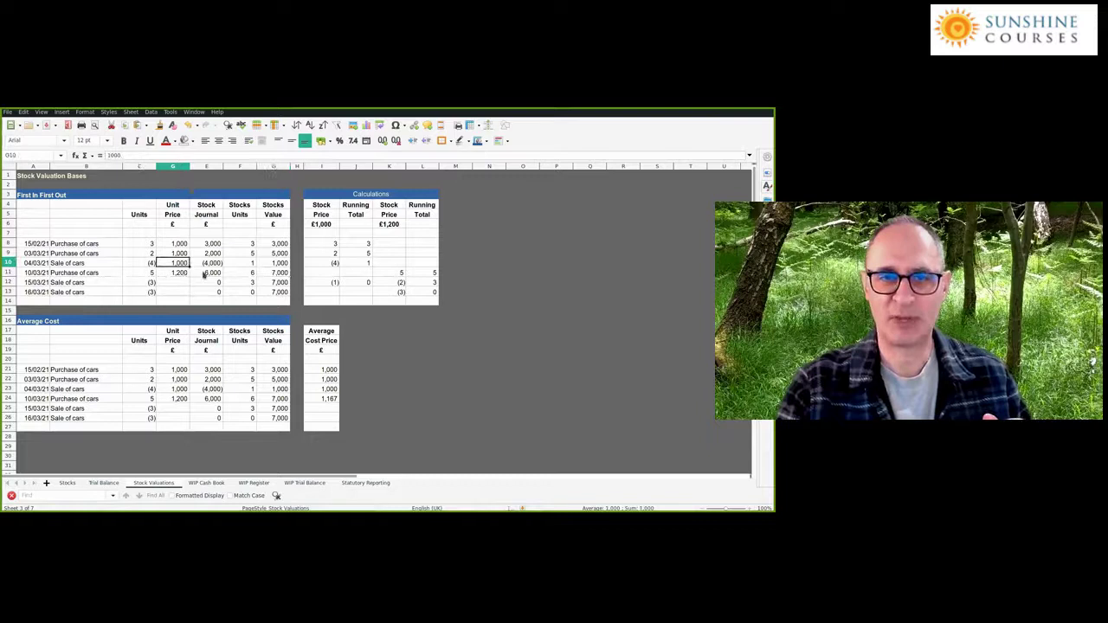
pyautogui.click(268, 273)
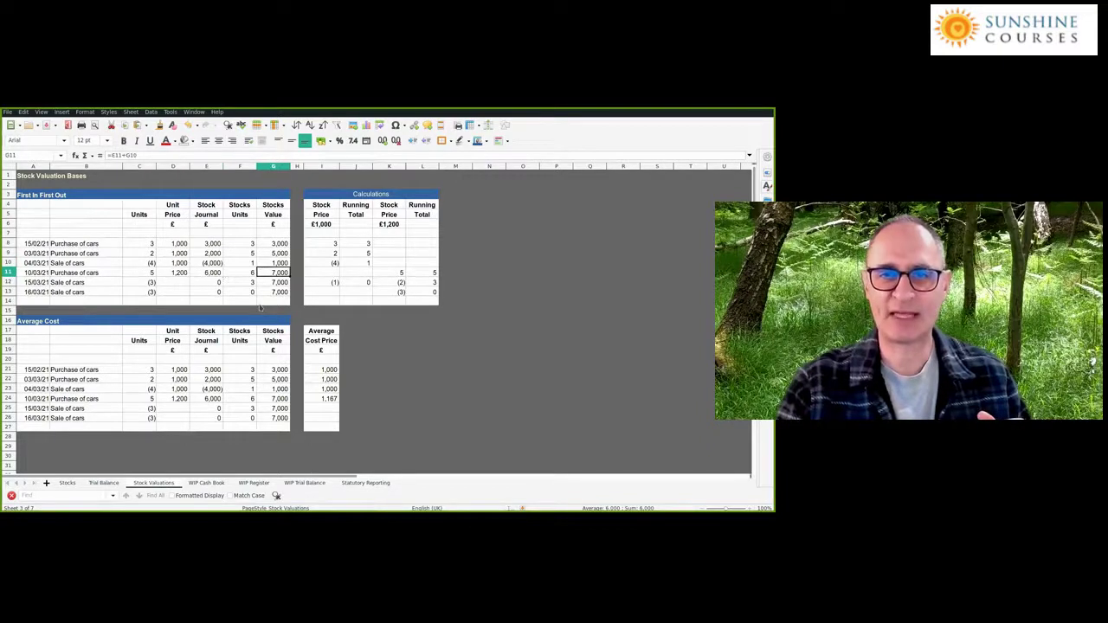
pyautogui.click(246, 274)
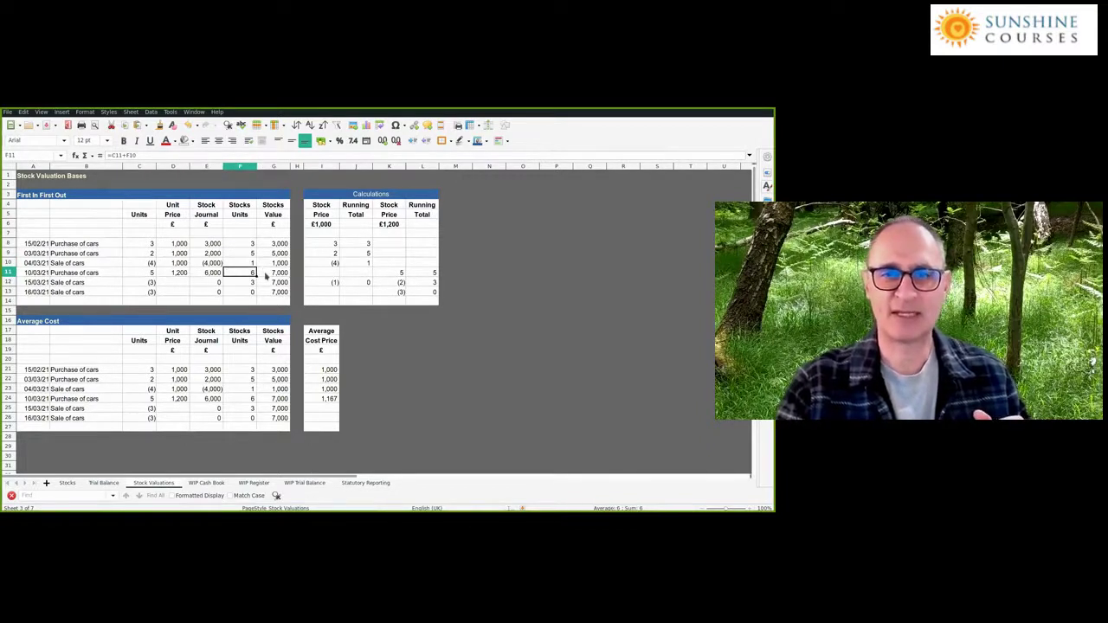
pyautogui.click(268, 273)
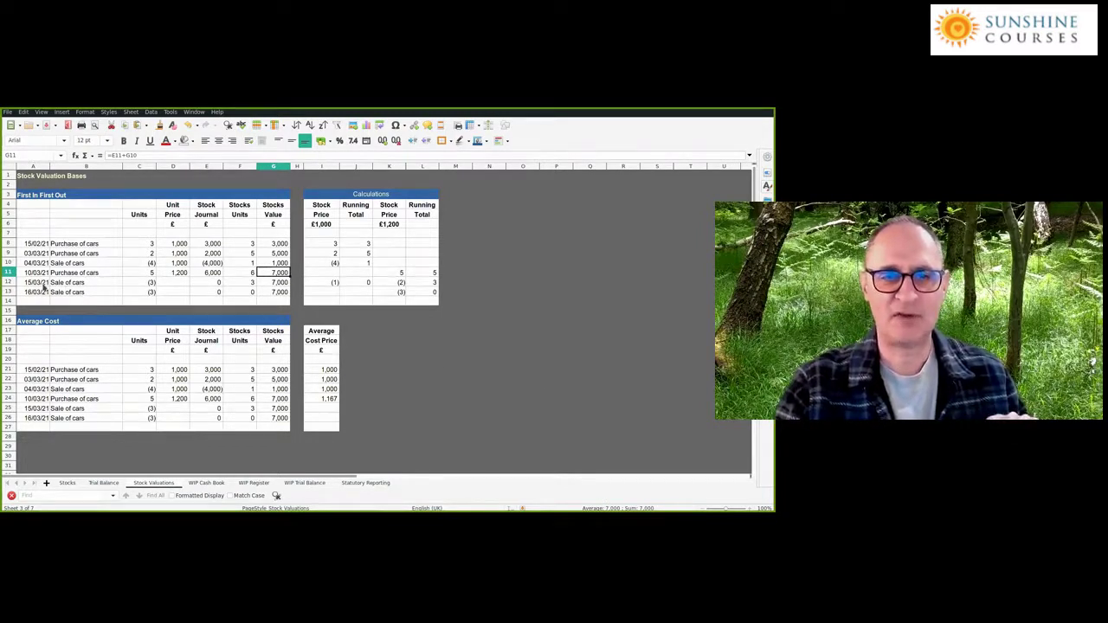
# - Compare the 15/03/21 sale's units and blank unit price with the stock units after the 04/03/21 sale and the 10/03/21 purchase price
pyautogui.click(149, 284)
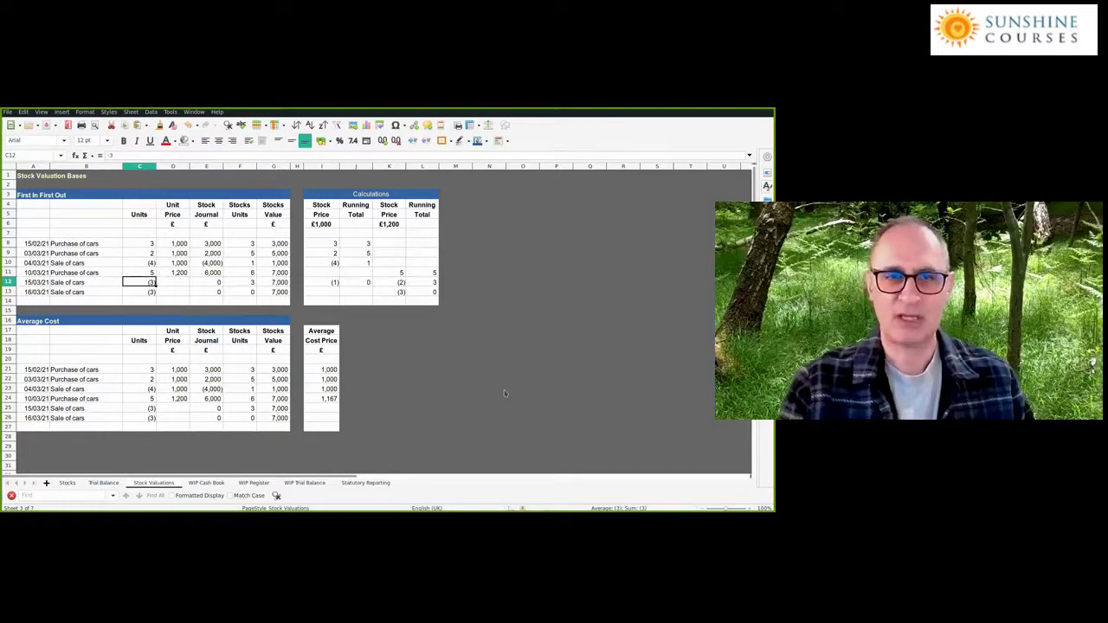
pyautogui.press('Right')
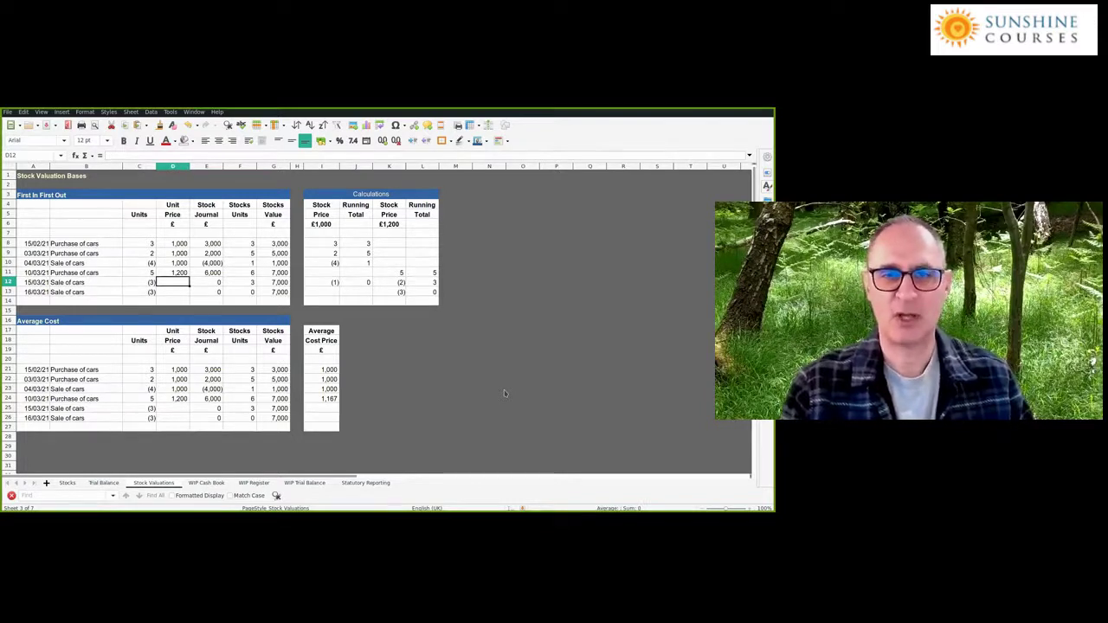
pyautogui.press('Right')
pyautogui.press('Up')
pyautogui.press('Up')
pyautogui.press('Right')
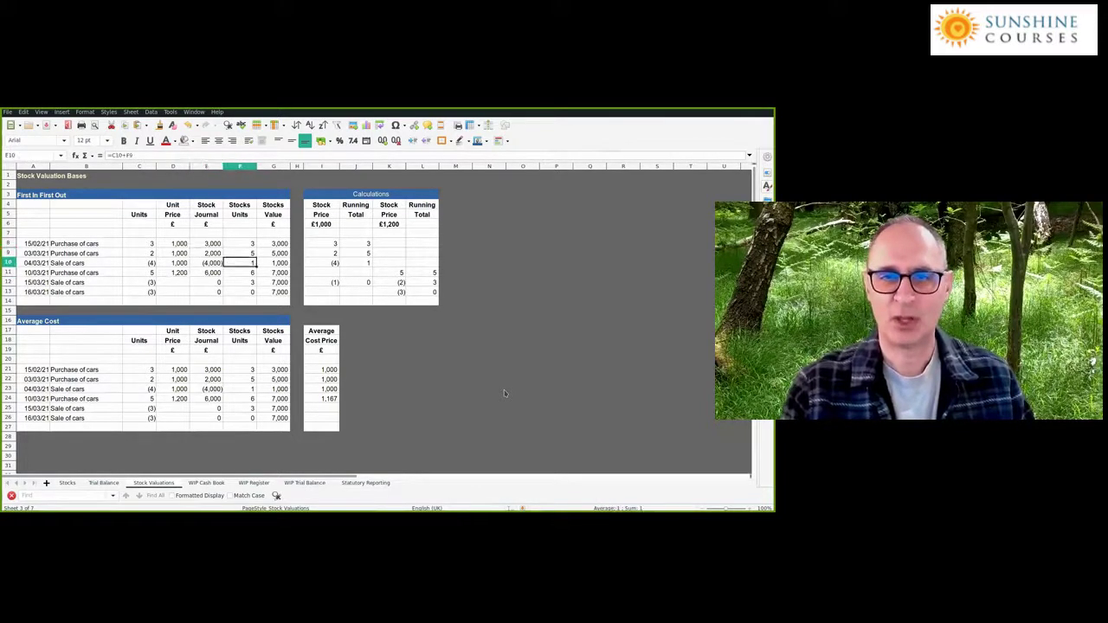
pyautogui.press('Right')
pyautogui.press('Left')
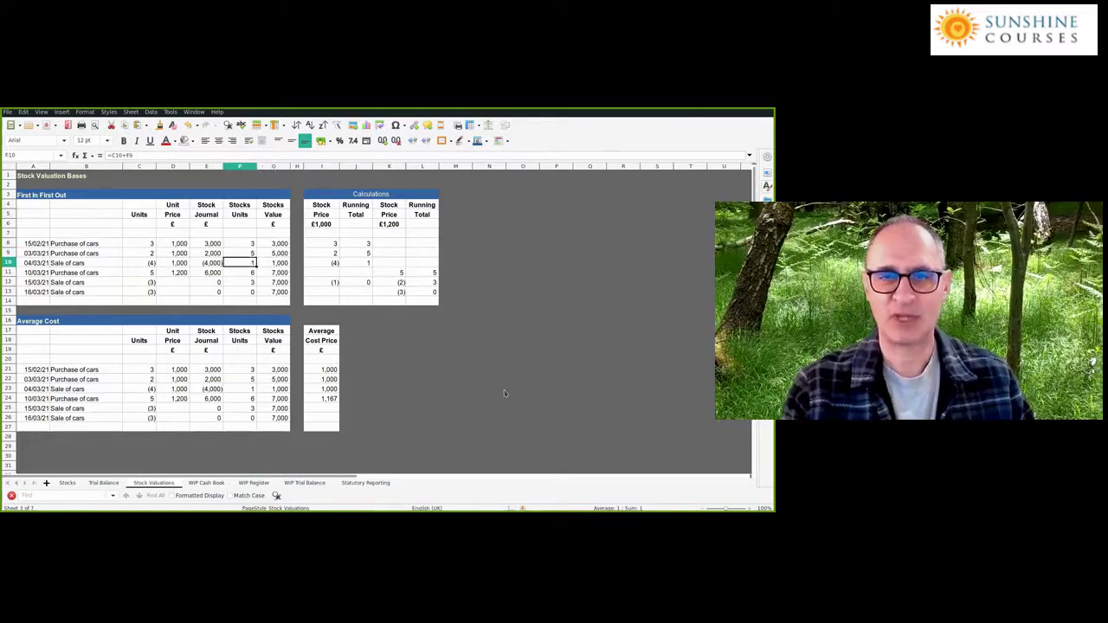
pyautogui.press('Down')
pyautogui.press('Left')
pyautogui.press('Left')
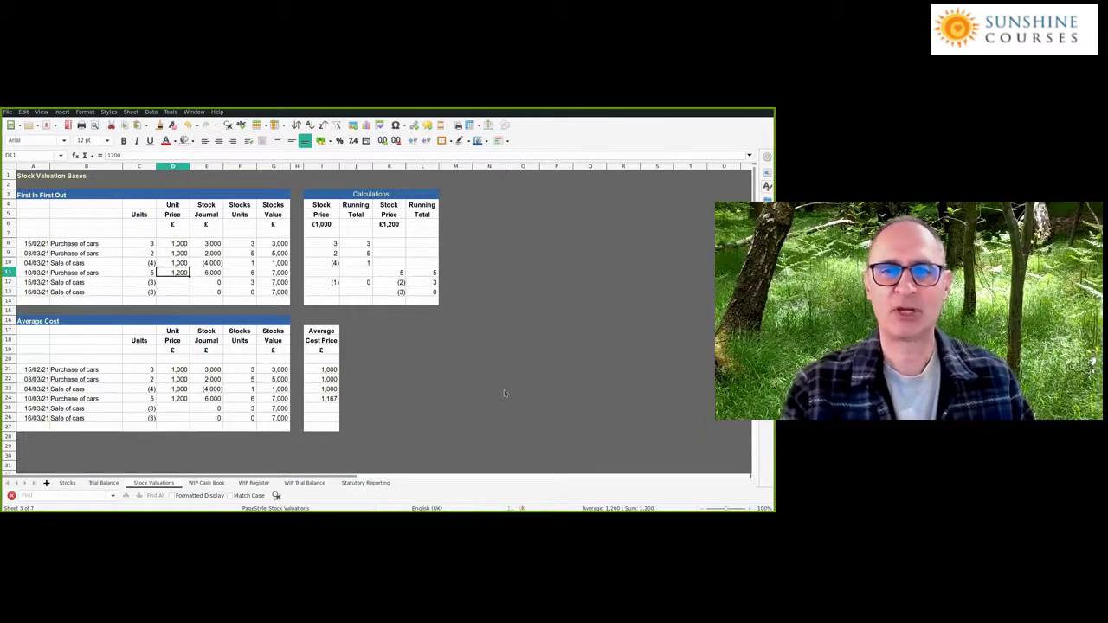
pyautogui.press('Right')
pyautogui.press('Right')
pyautogui.press('Right')
pyautogui.press('Right')
pyautogui.press('Right')
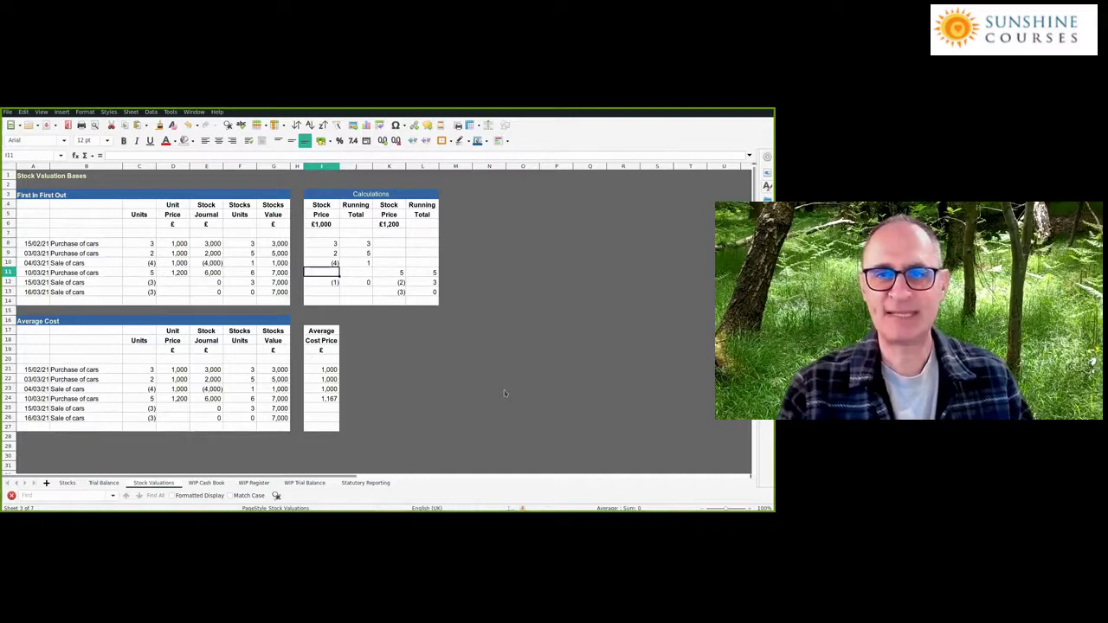
# - Review the Calculations table's headings for the £1,000 and £1,200 stock prices and their running totals
pyautogui.press('Up')
pyautogui.press('Up')
pyautogui.press('Up')
pyautogui.press('Up')
pyautogui.press('Up')
pyautogui.press('Up')
pyautogui.press('Up')
pyautogui.press('Right')
pyautogui.press('Right')
pyautogui.press('Right')
pyautogui.press('Left')
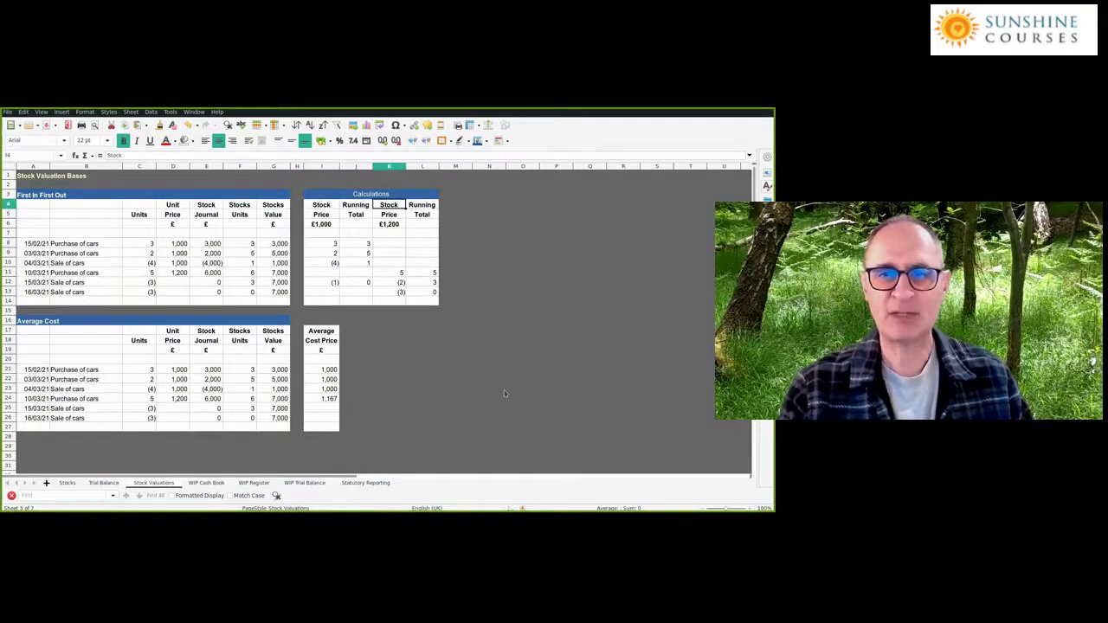
pyautogui.press('Left')
pyautogui.press('Left')
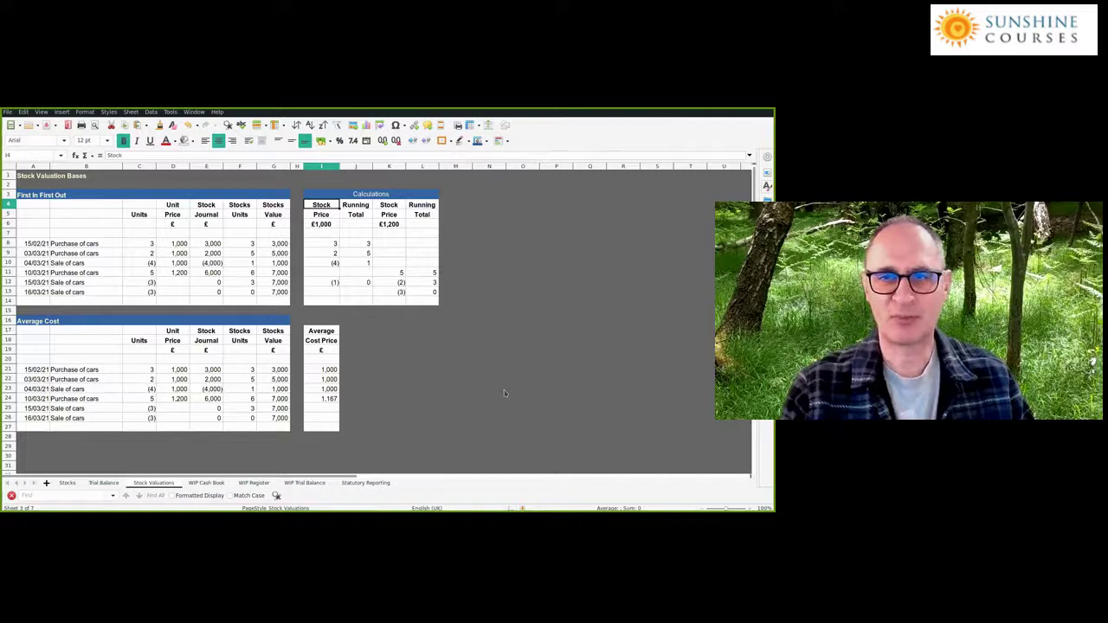
pyautogui.press('Right')
pyautogui.press('Right')
pyautogui.press('Down')
pyautogui.press('Down')
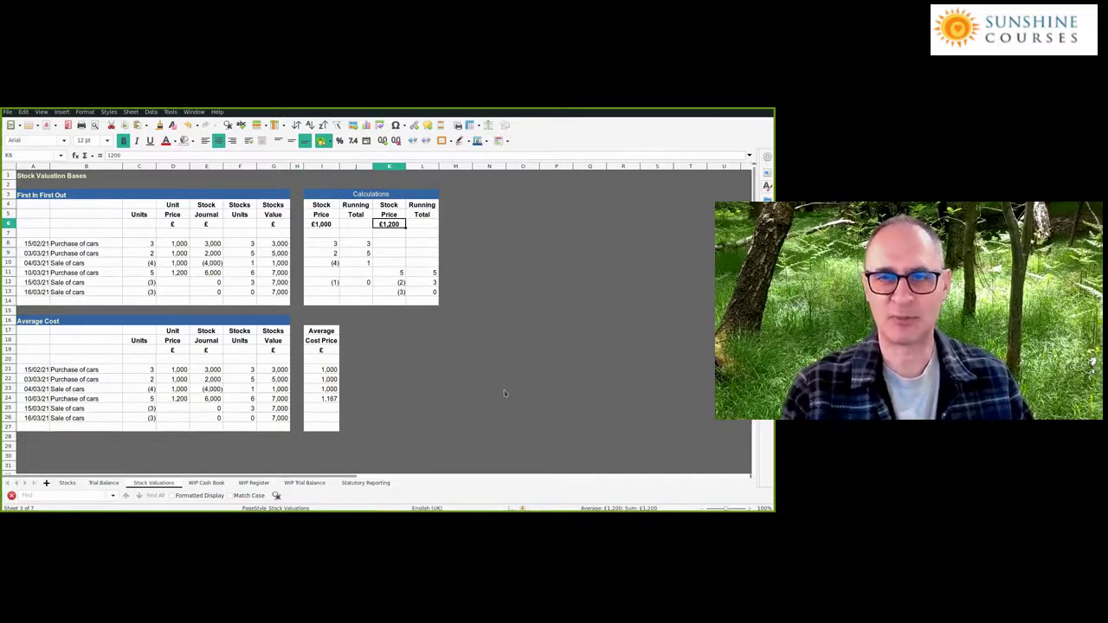
# - Trace the £1,000 stock units and running total from 15/02/21 to 04/03/21 in Calculations, and inspect the £1,200 units on 10/03/21
pyautogui.press('Left')
pyautogui.press('Left')
pyautogui.press('Down')
pyautogui.press('Down')
pyautogui.press('Left')
pyautogui.press('Left')
pyautogui.press('Left')
pyautogui.press('Left')
pyautogui.press('Right')
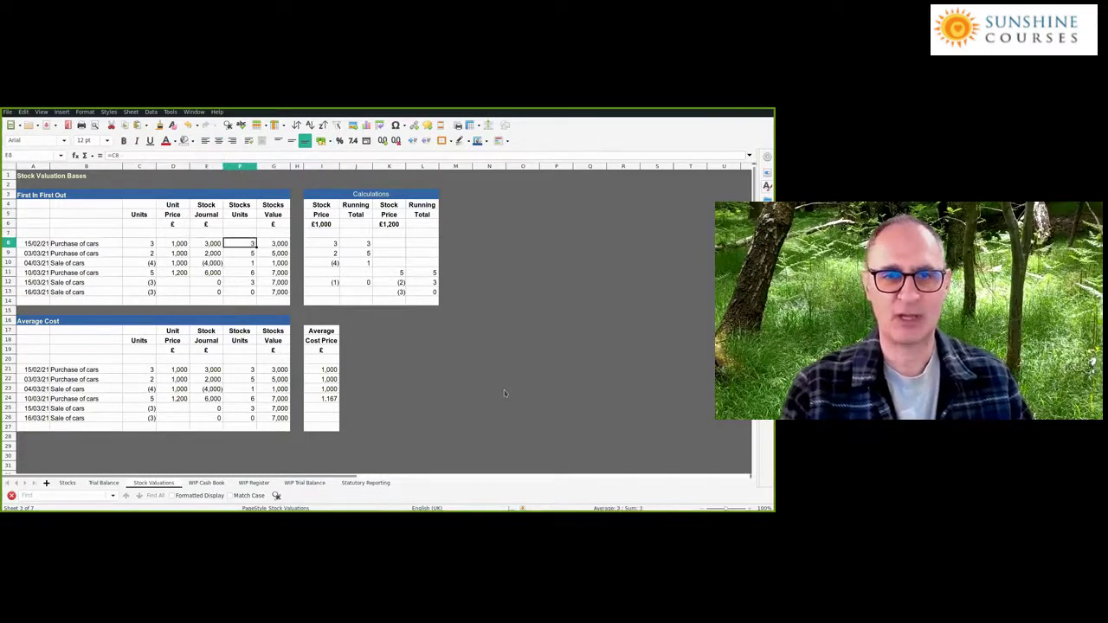
pyautogui.press('Right')
pyautogui.press('Right')
pyautogui.press('Right')
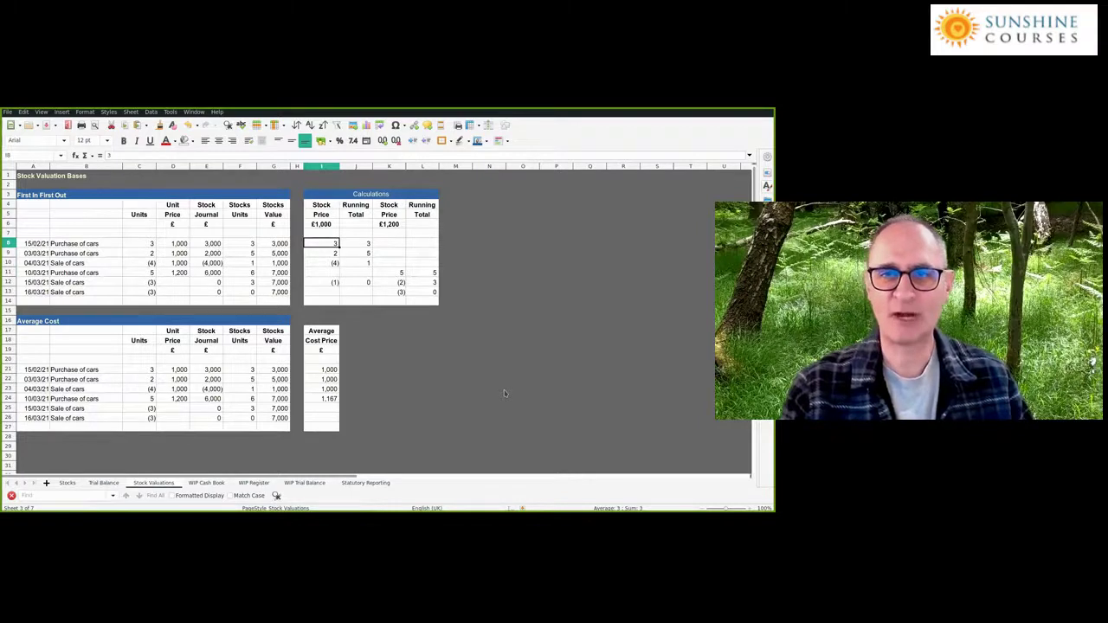
pyautogui.press('Right')
pyautogui.press('Left')
pyautogui.press('Down')
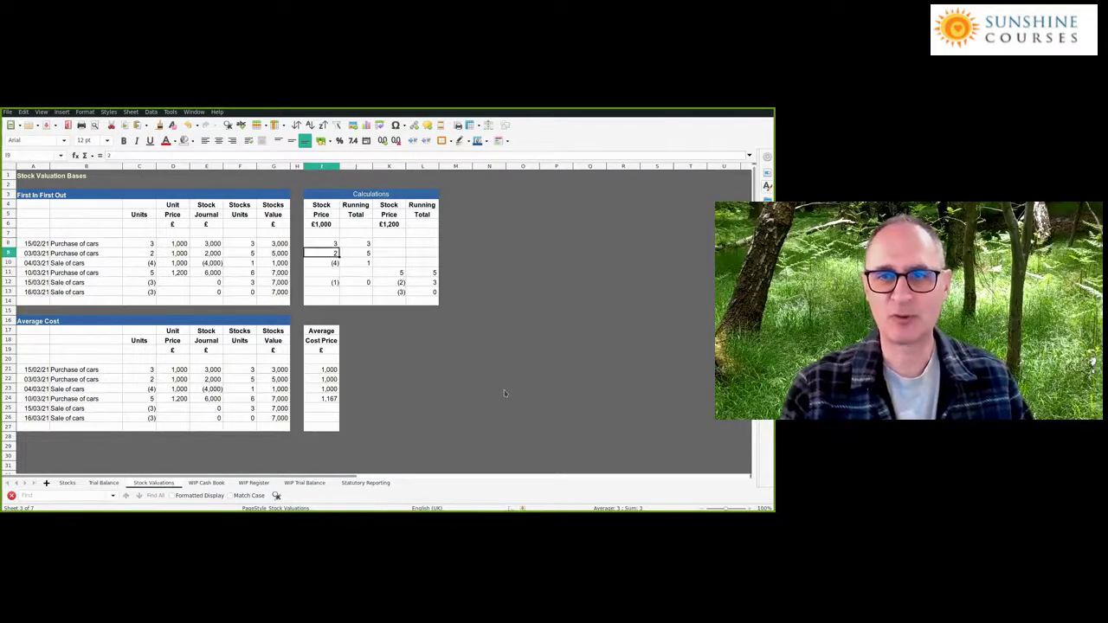
pyautogui.press('Down')
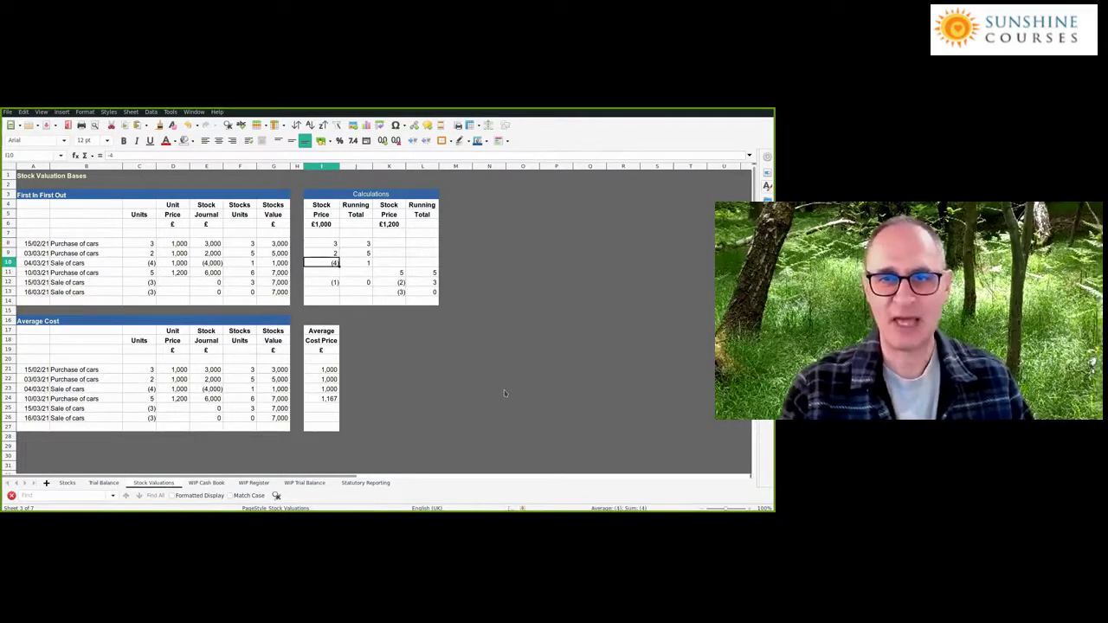
pyautogui.press('Right')
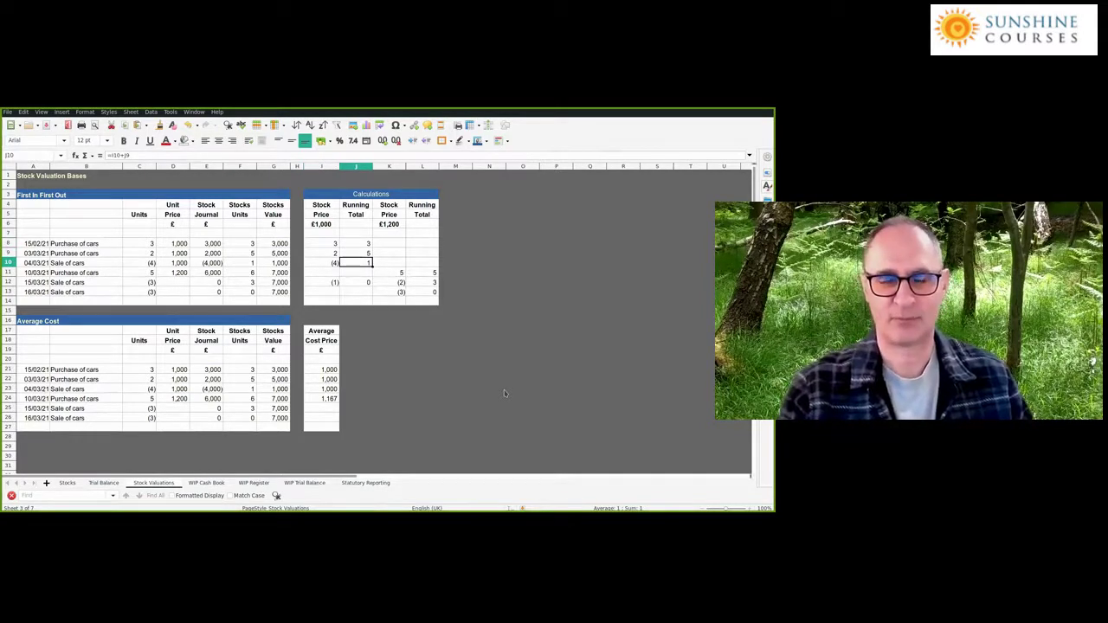
pyautogui.press('Down')
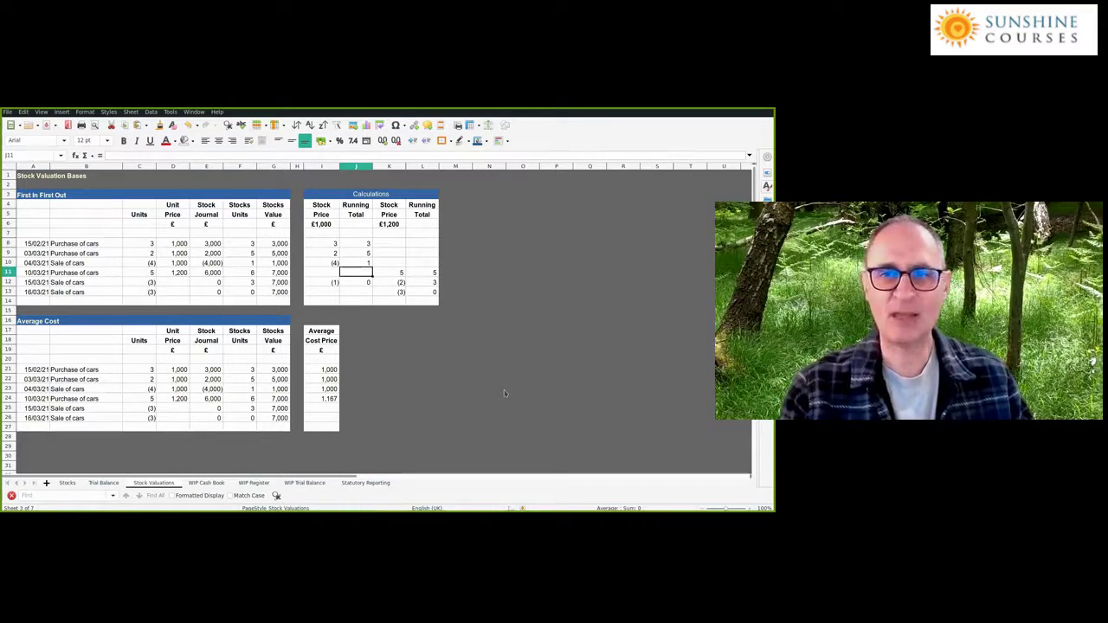
pyautogui.press('Right')
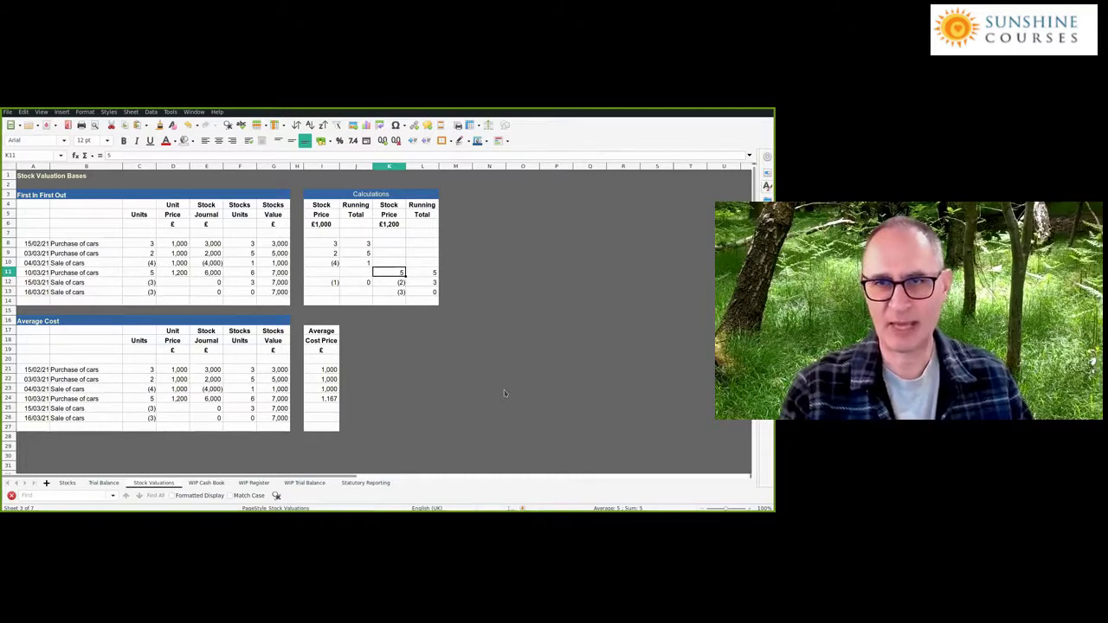
# - Examine how Calculations splits the 15/03/21 sale between the £1,000 and £1,200 stock units and the £1,000 running total
pyautogui.press('Right')
pyautogui.press('Left')
pyautogui.press('Left')
pyautogui.press('Left')
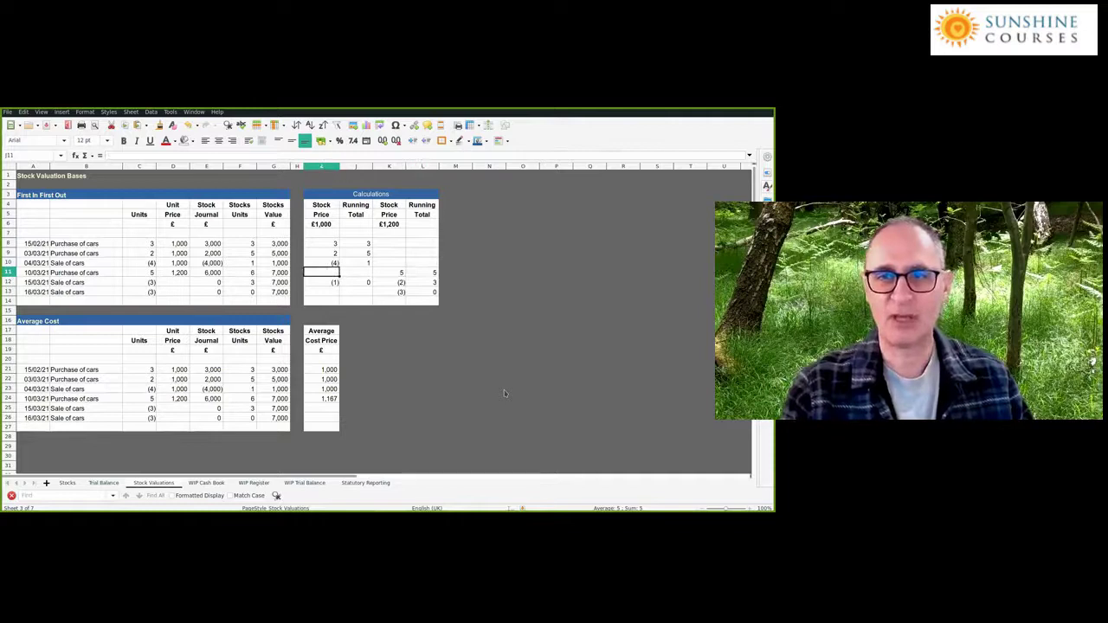
pyautogui.press('Down')
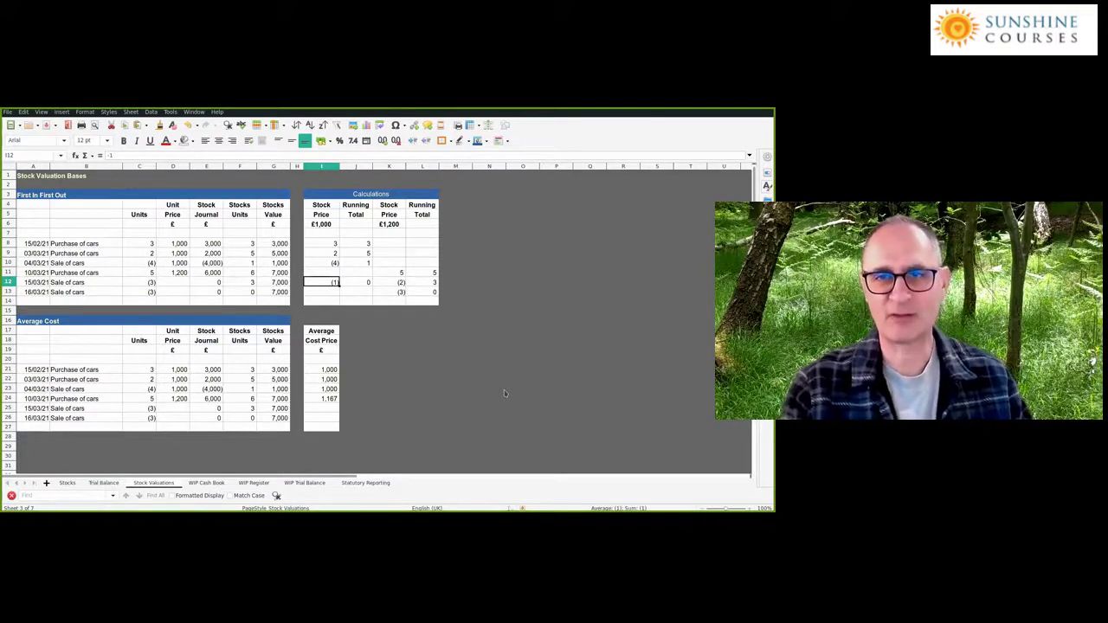
pyautogui.press('Right')
pyautogui.press('Right')
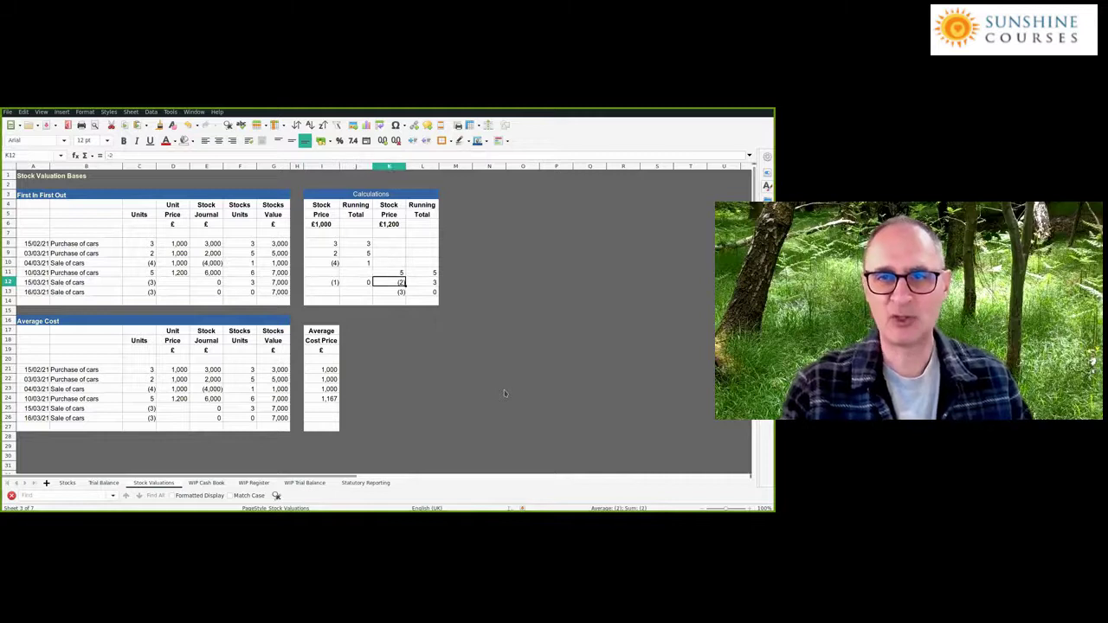
# - Enter -5400 as the Stock Journal amount for the 15/03/21 sale under First In First Out
pyautogui.press('Left')
pyautogui.press('Left')
pyautogui.press('Left')
pyautogui.press('Left')
pyautogui.press('Left')
pyautogui.press('Left')
pyautogui.press('Left')
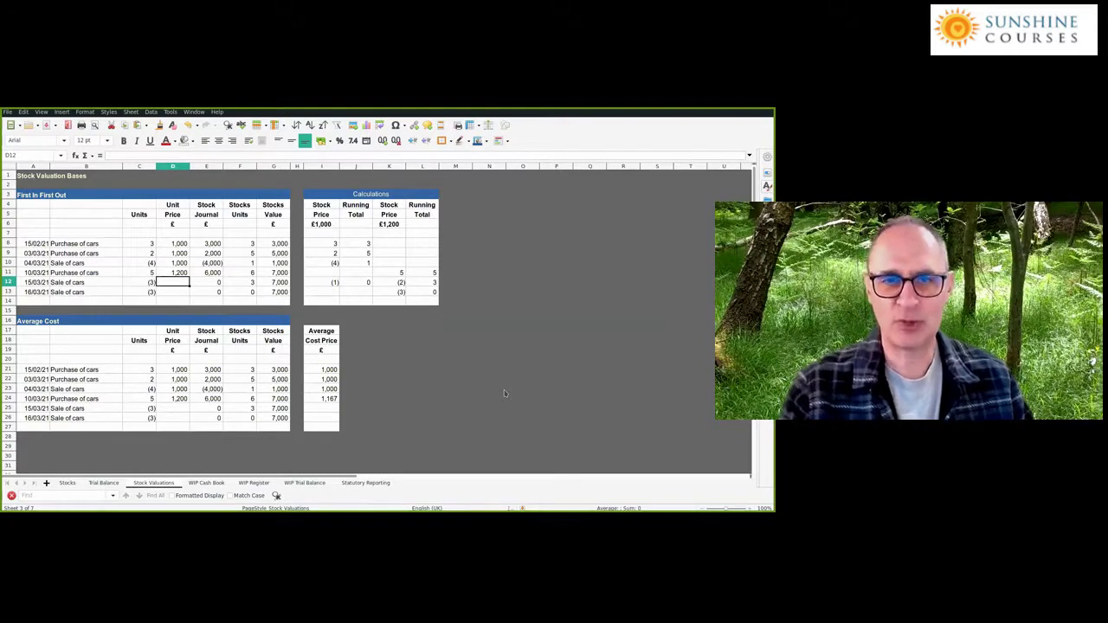
pyautogui.press('Right')
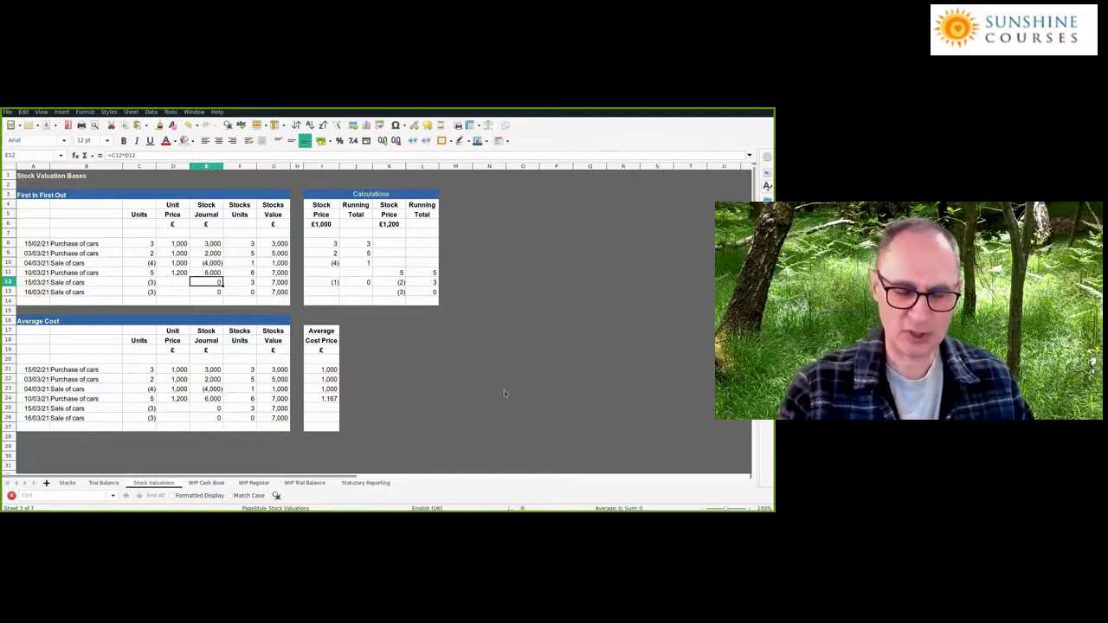
pyautogui.press('Return')
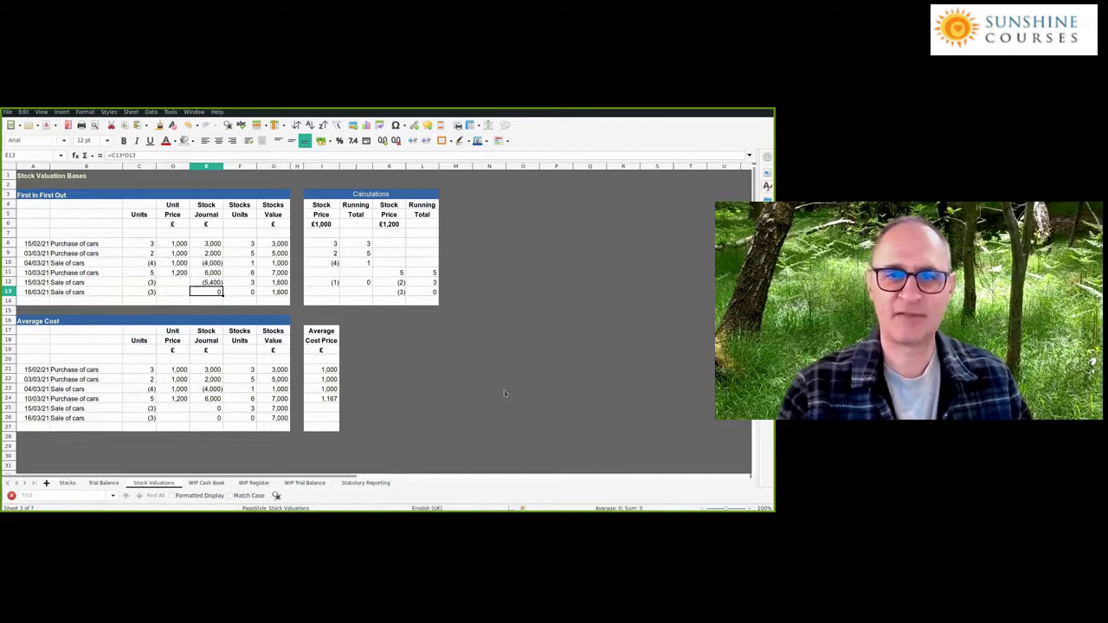
# - Check the 16/03/21 sale's £1,200 units in Calculations and set that sale's First In First Out unit price to 1200
pyautogui.click(401, 293)
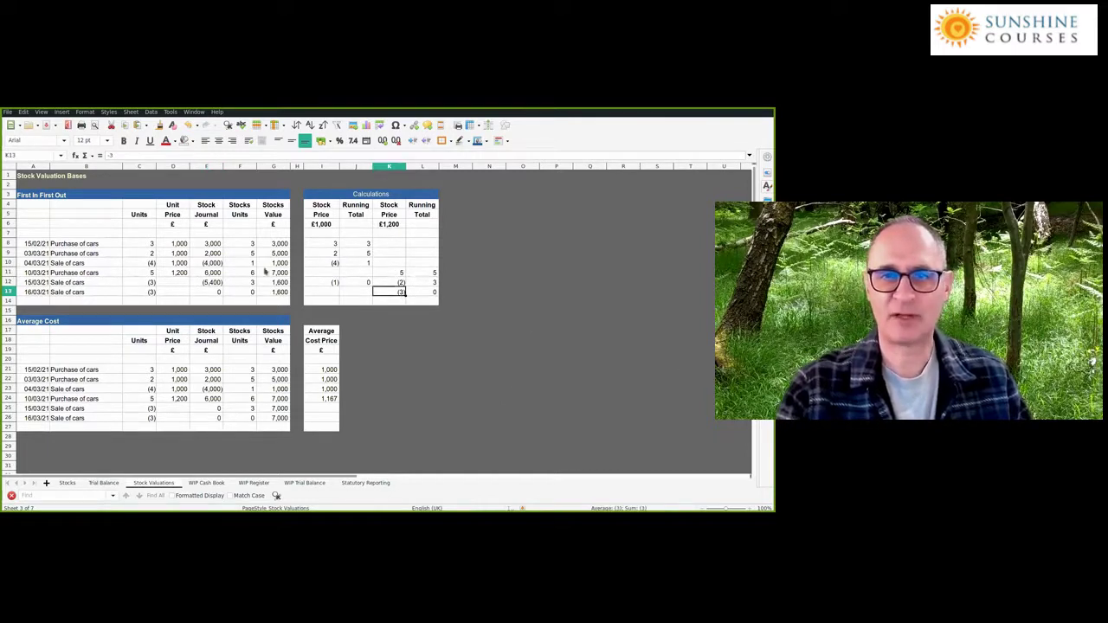
pyautogui.click(183, 293)
pyautogui.write('100')
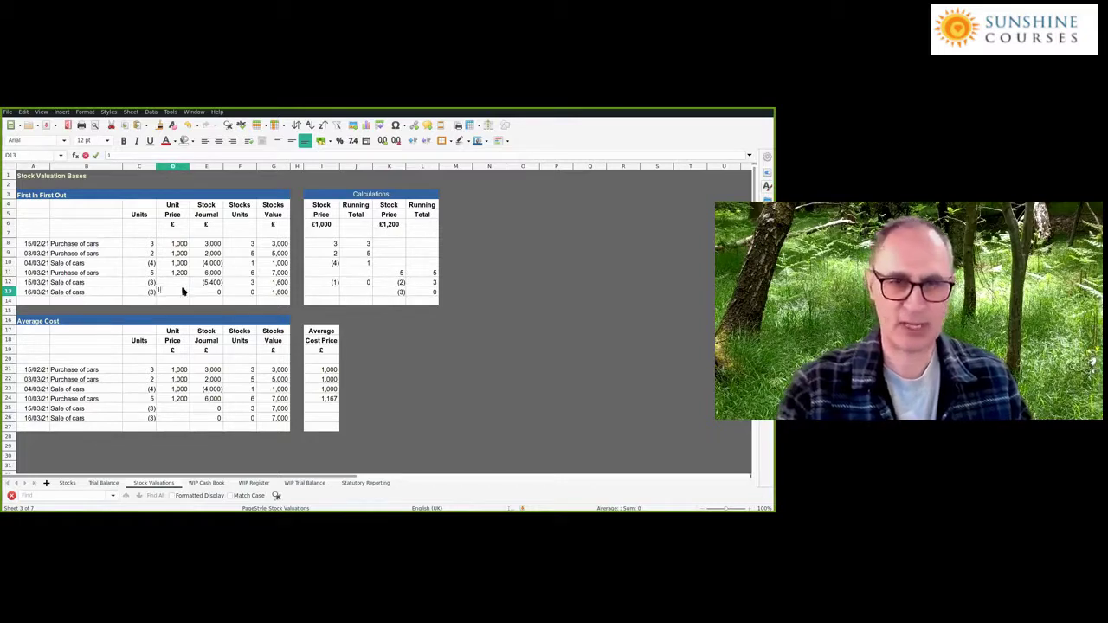
pyautogui.press('BackSpace')
pyautogui.press('BackSpace')
pyautogui.write('200')
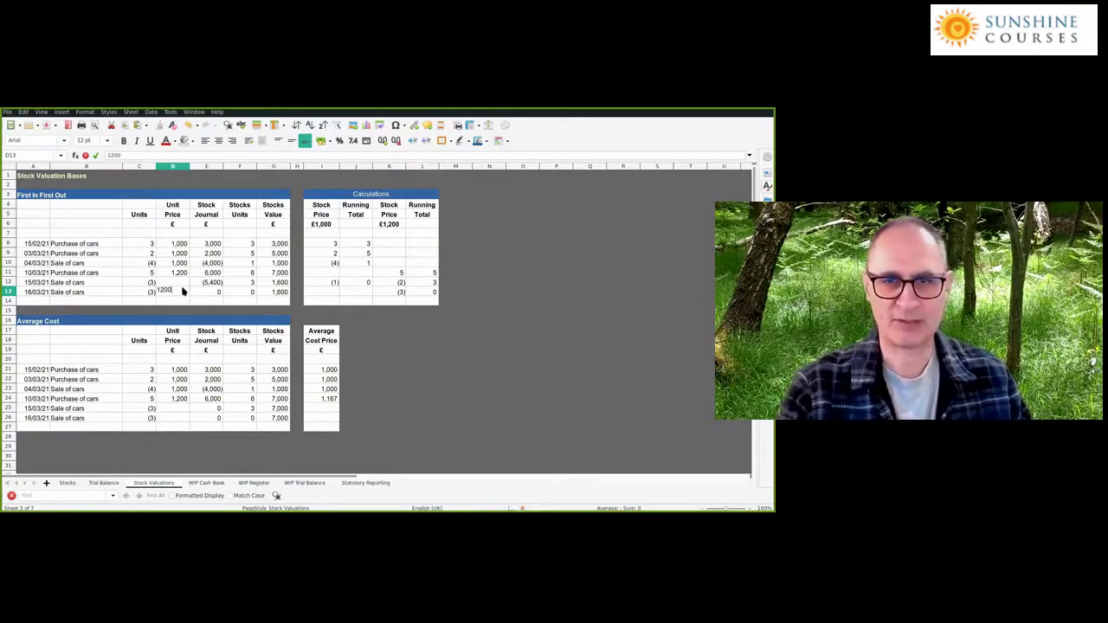
pyautogui.press('Return')
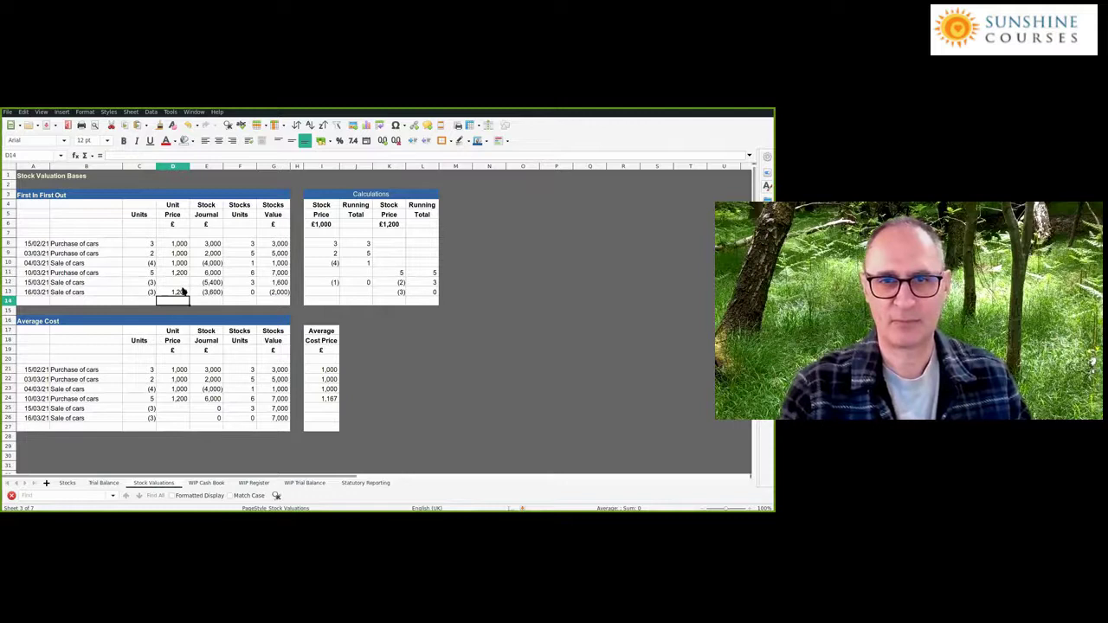
# - Check the units of the 15/03/21 and 16/03/21 sales, and the latter's unit price, journal amount and closing stock value
pyautogui.click(183, 293)
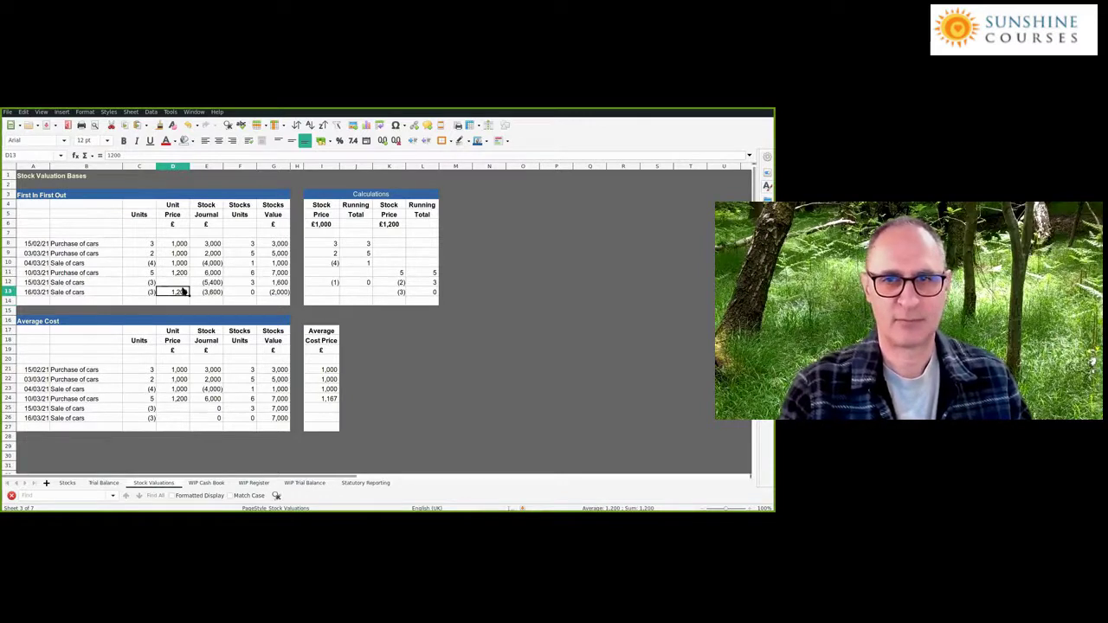
pyautogui.press('Up')
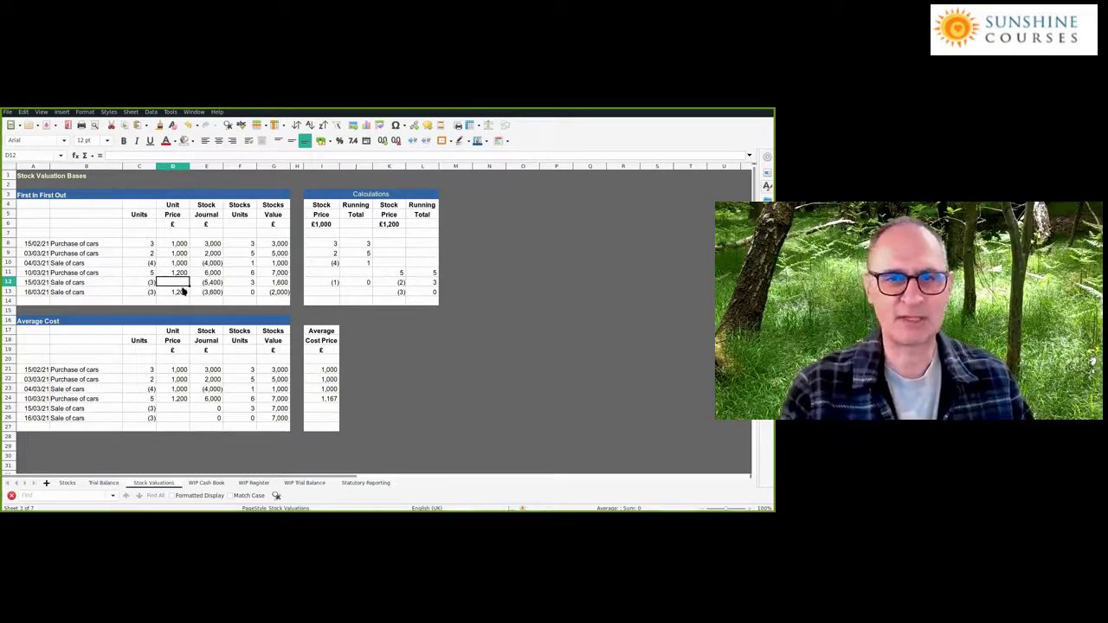
pyautogui.press('Left')
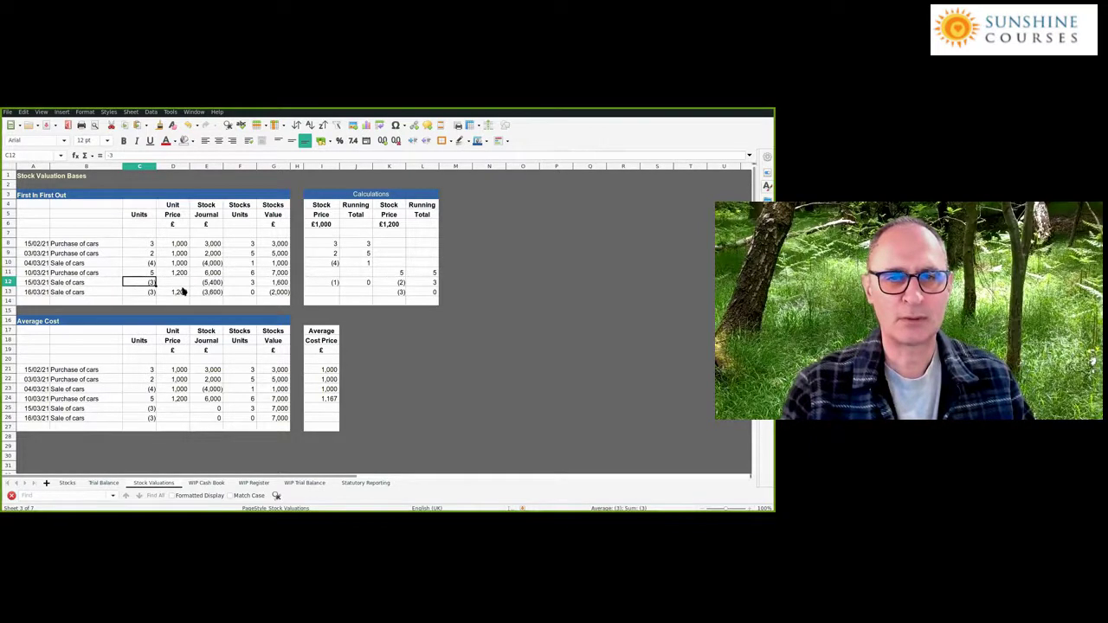
pyautogui.press('Down')
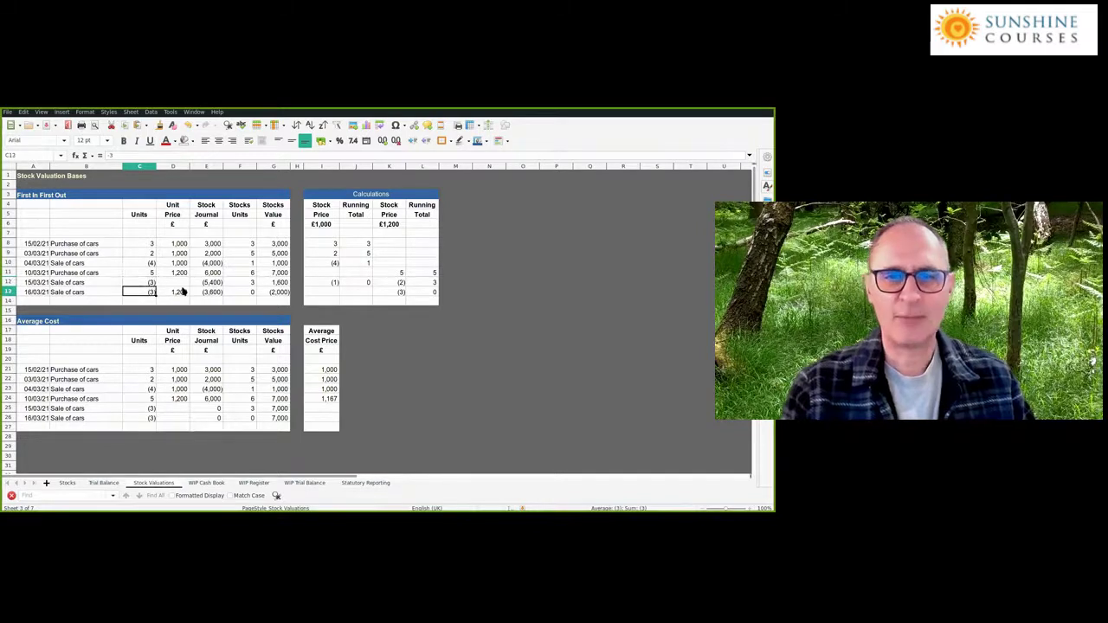
pyautogui.press('Right')
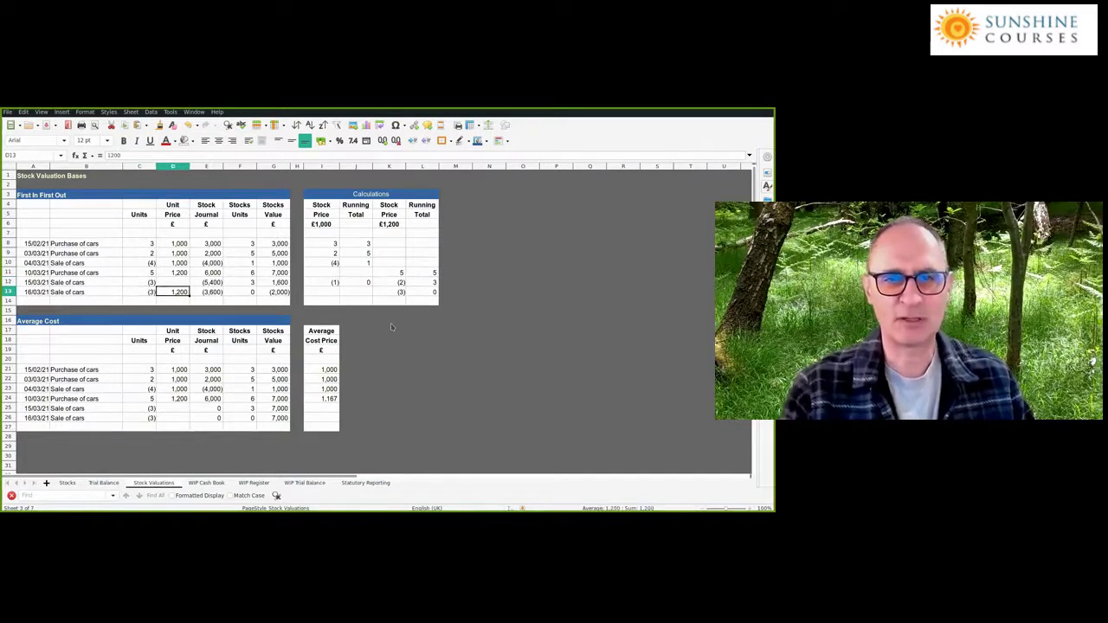
pyautogui.press('Right')
pyautogui.press('Right')
pyautogui.press('Right')
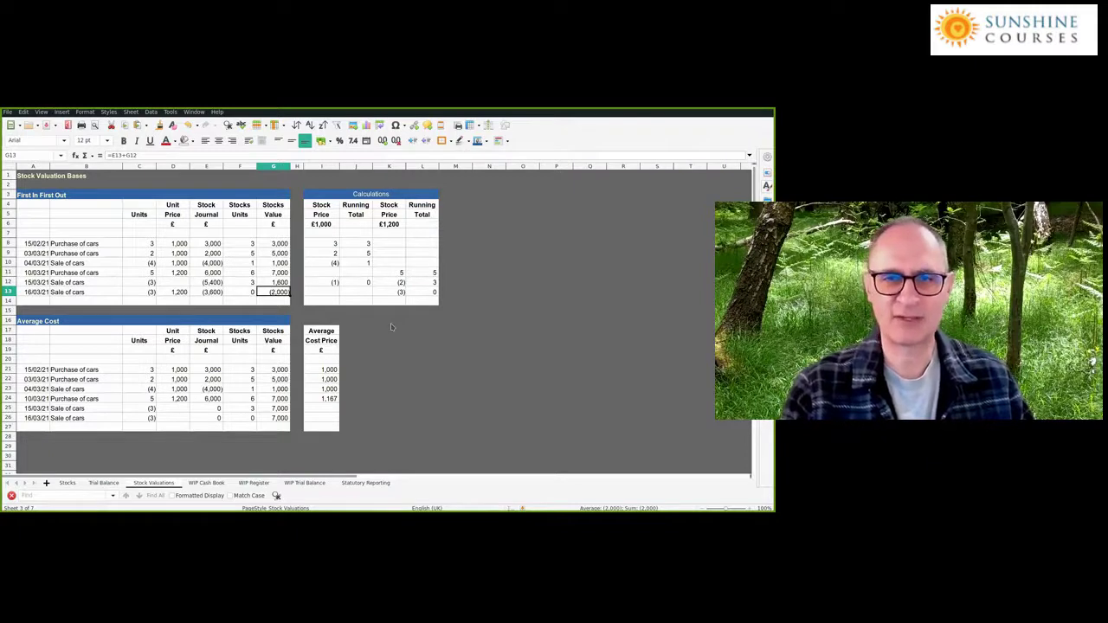
# - Correct the 15/03/21 sale's Stock Journal amount under First In First Out to -3400
pyautogui.press('Up')
pyautogui.press('Left')
pyautogui.press('Left')
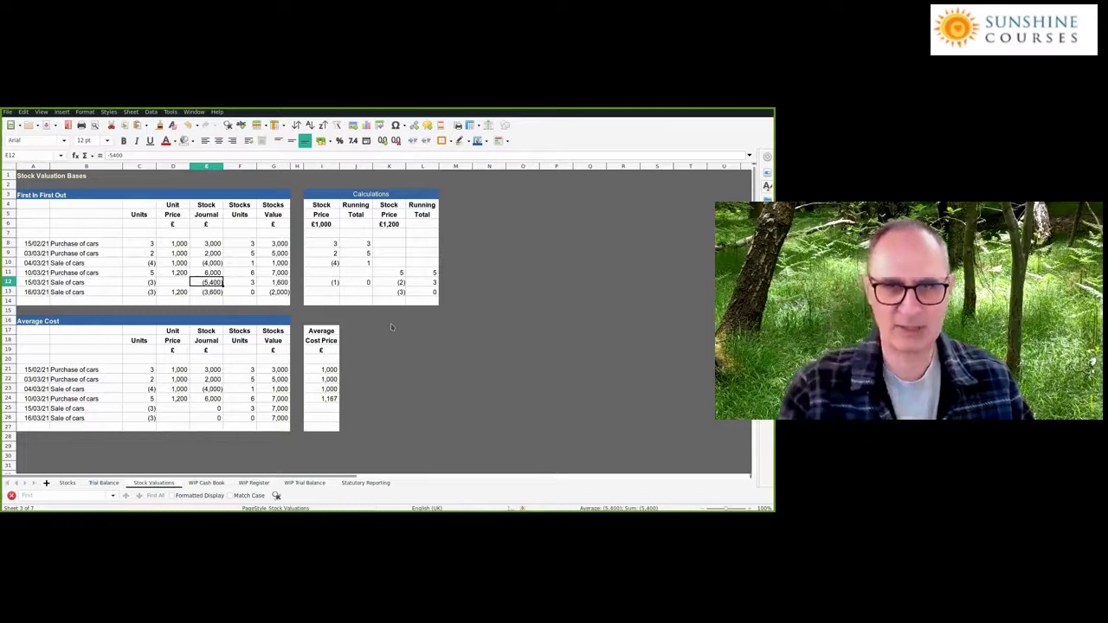
pyautogui.click(114, 157)
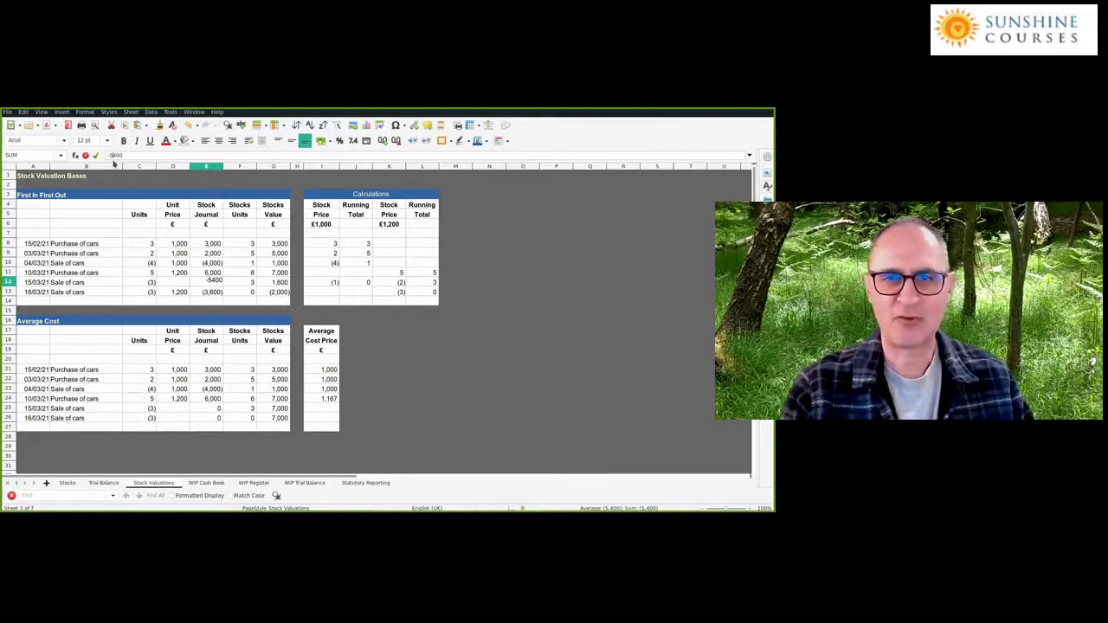
pyautogui.press('Return')
# - Compare the 15/03/21 sale's journal amount and stock value with its £1,000 and £1,200 units in Calculations
pyautogui.click(404, 282)
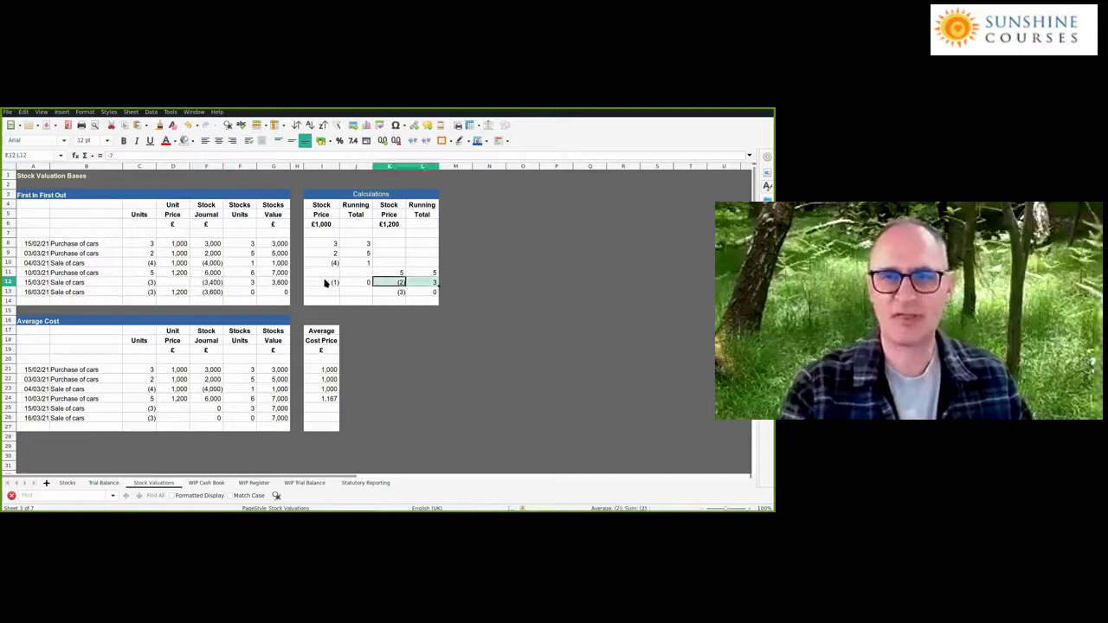
pyautogui.click(206, 282)
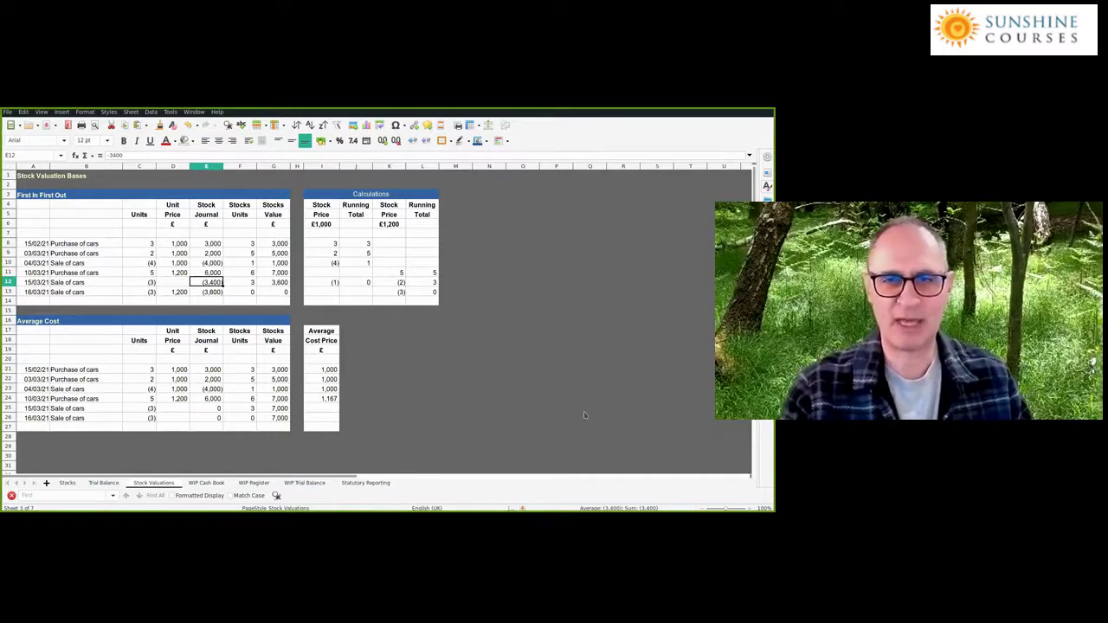
pyautogui.press('Right')
pyautogui.press('Right')
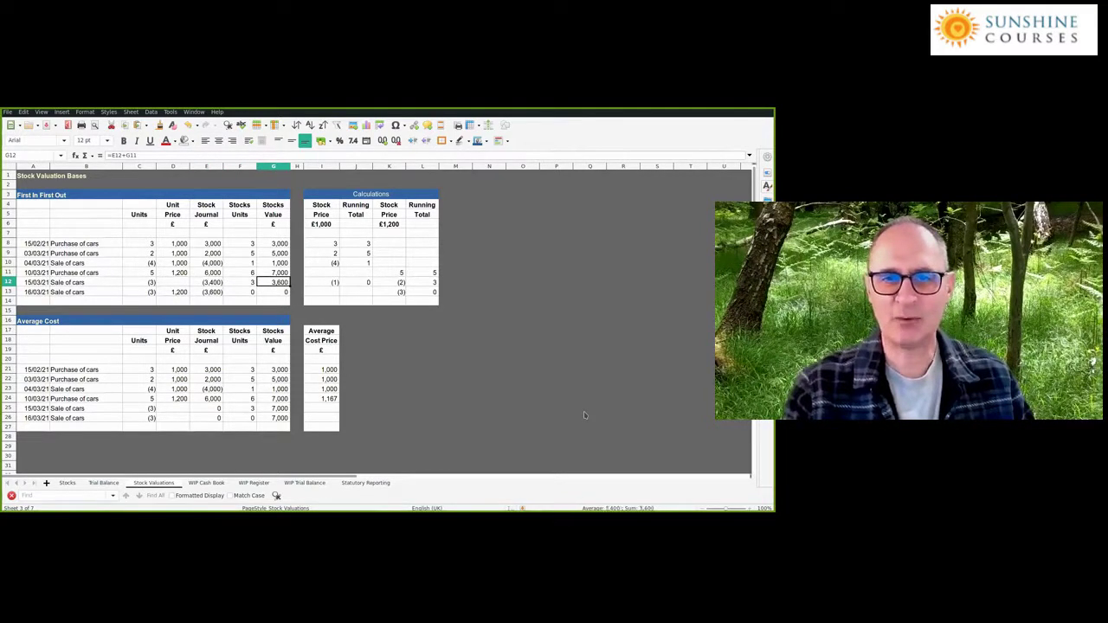
pyautogui.press('Left')
pyautogui.press('Left')
pyautogui.press('Right')
pyautogui.press('Right')
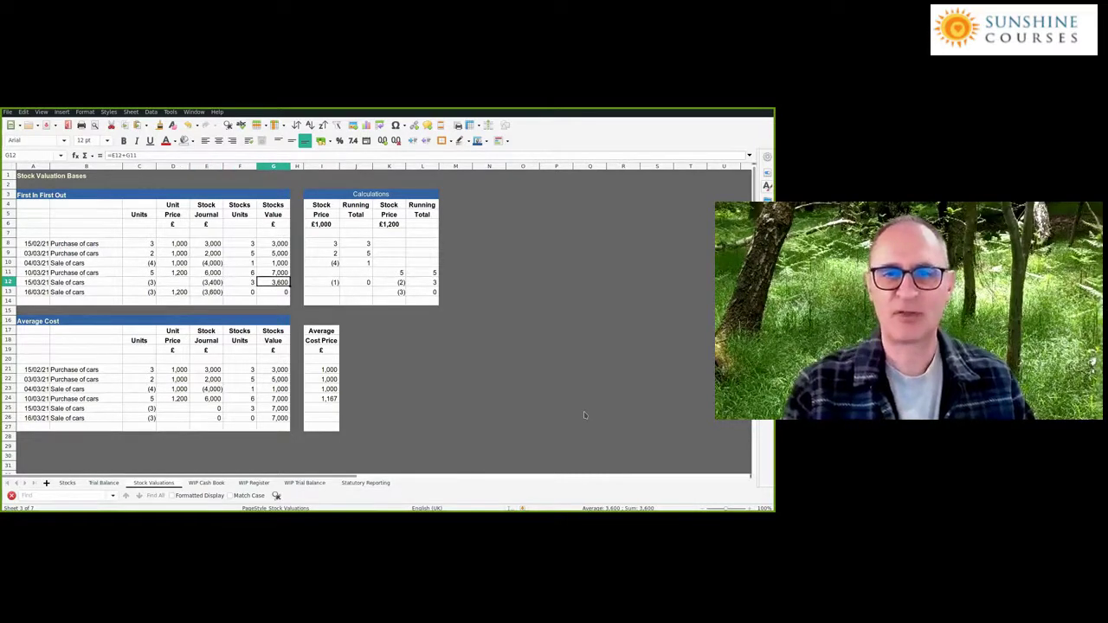
# - Review the 10/03/21 purchase's stock value and journal amount alongside the 15/03/21 and 16/03/21 sales under First In First Out
pyautogui.press('Up')
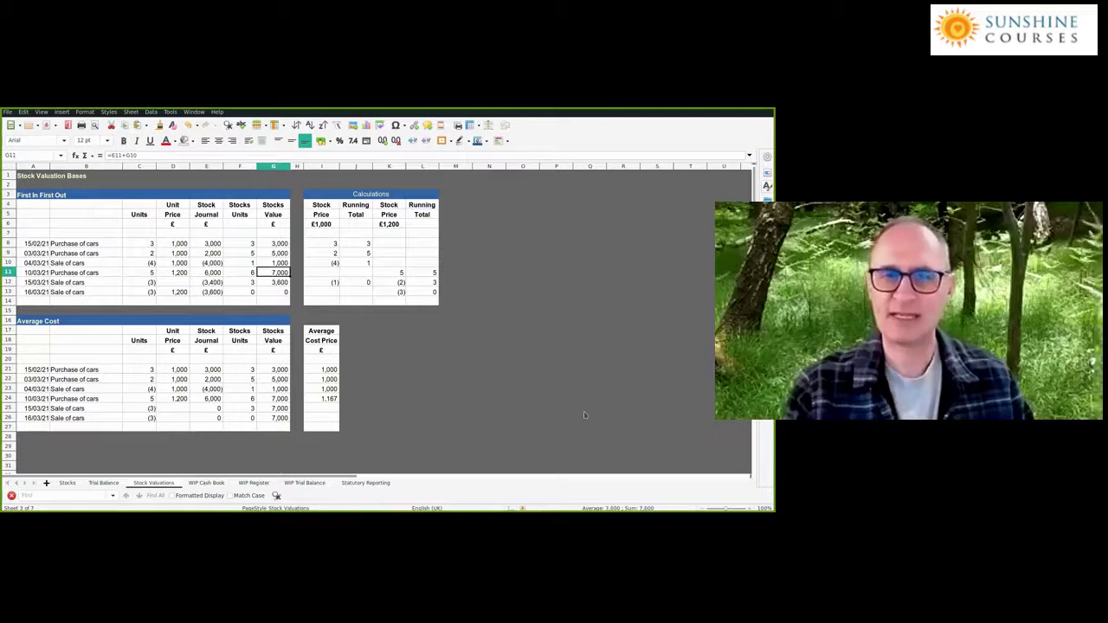
pyautogui.press('Left')
pyautogui.press('Left')
pyautogui.press('Down')
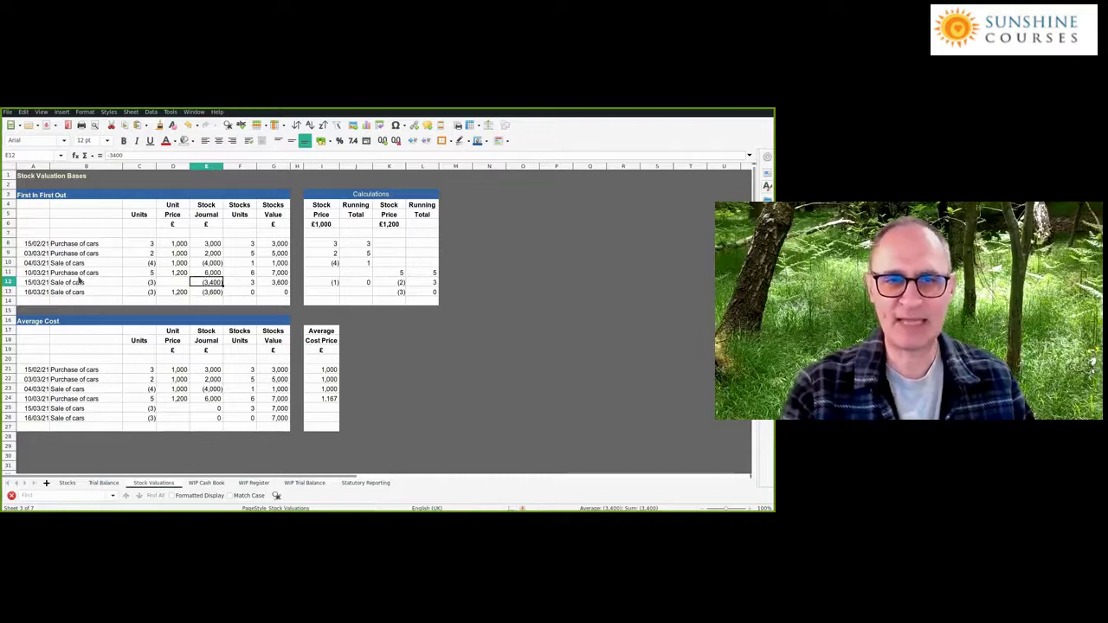
pyautogui.press('Home')
pyautogui.press('Down')
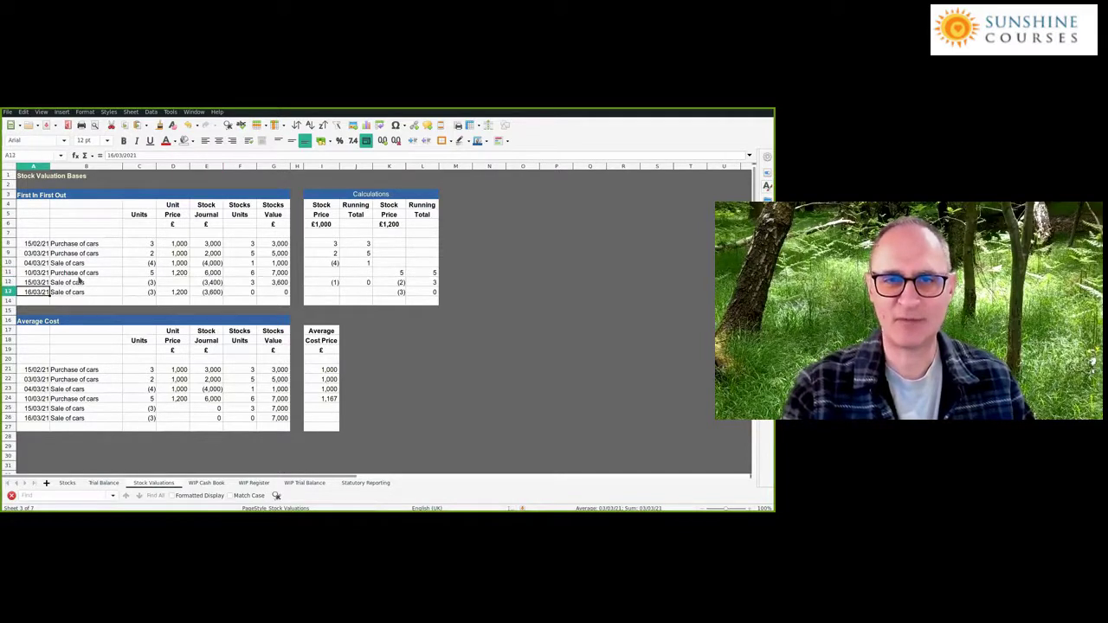
pyautogui.press('Right')
pyautogui.press('Right')
pyautogui.press('Right')
pyautogui.press('Up')
pyautogui.press('Right')
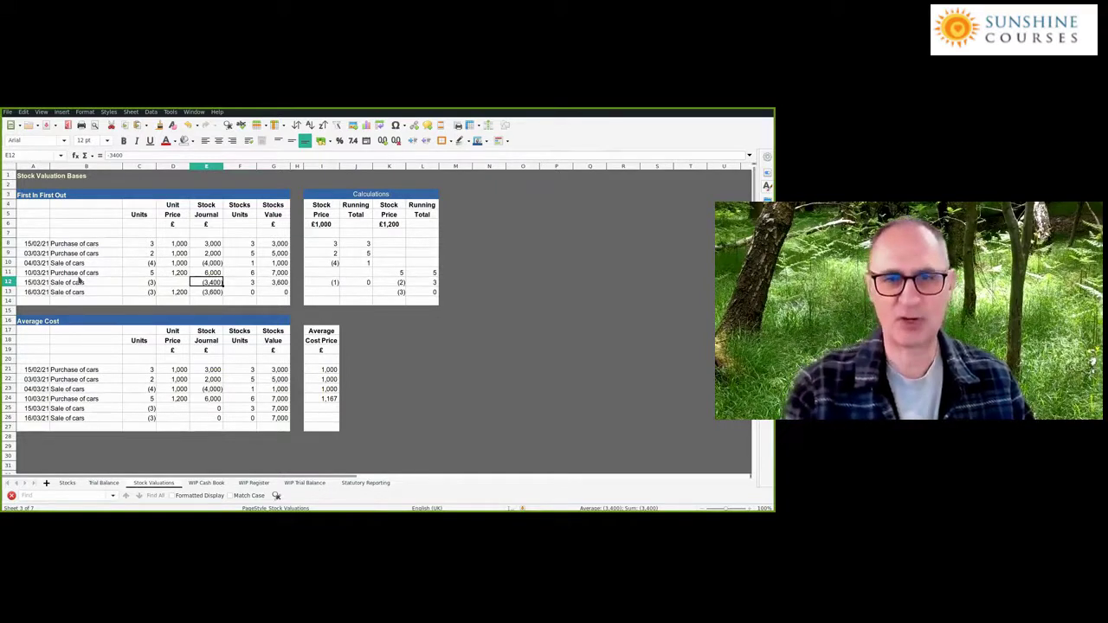
pyautogui.press('Up')
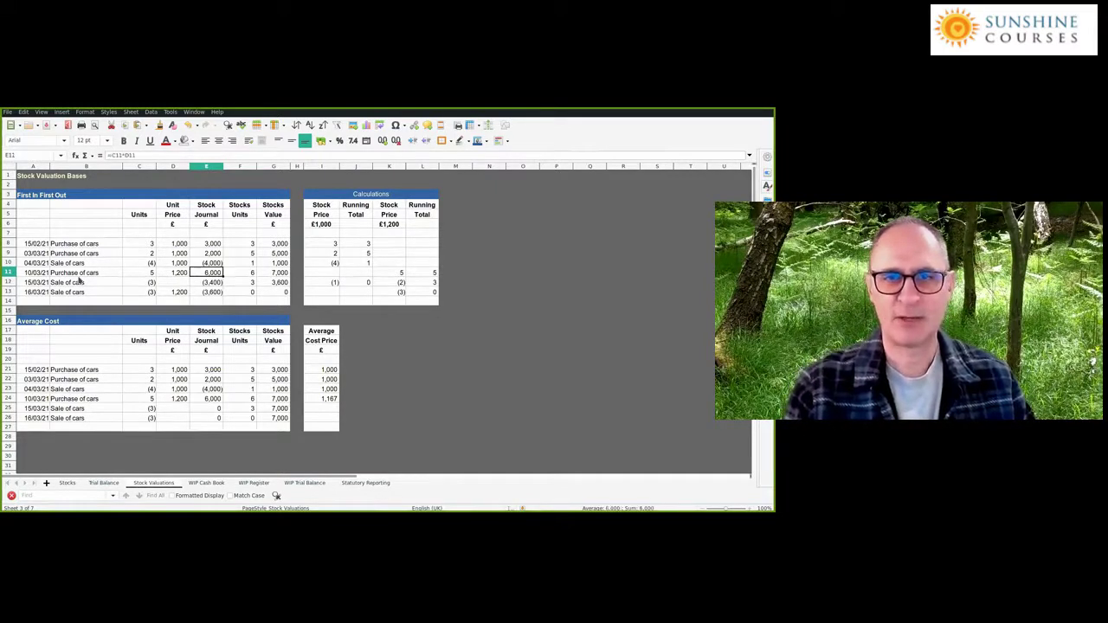
# - Review the units and stock journal entries of the 15/03/21 and 16/03/21 sales in the First In First Out table
pyautogui.press('Down')
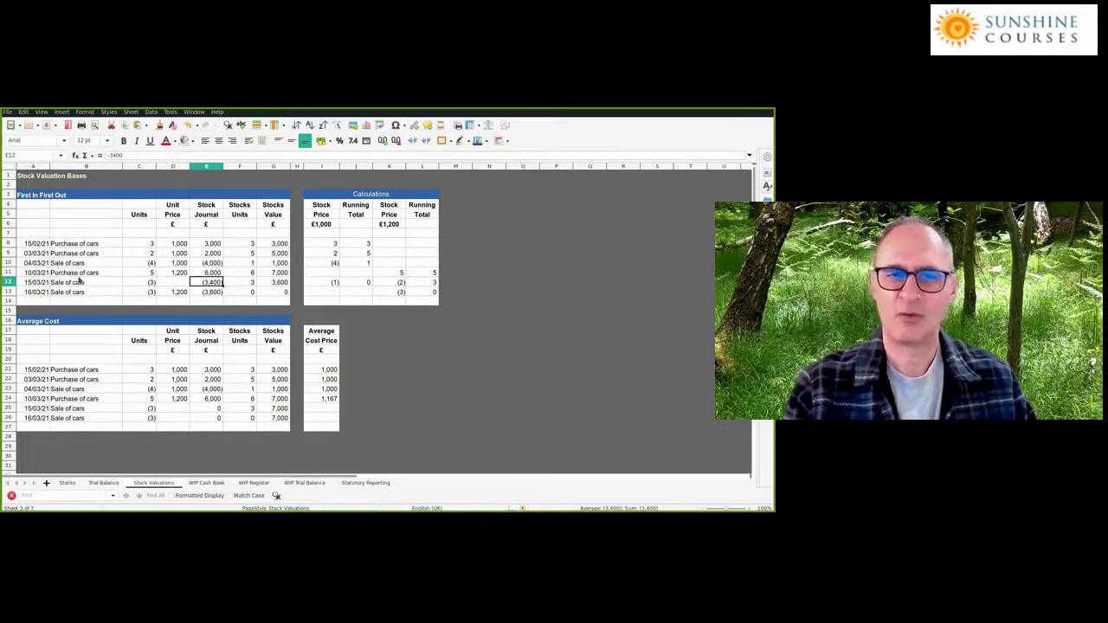
pyautogui.press('Left')
pyautogui.press('Left')
pyautogui.press('Right')
pyautogui.press('Right')
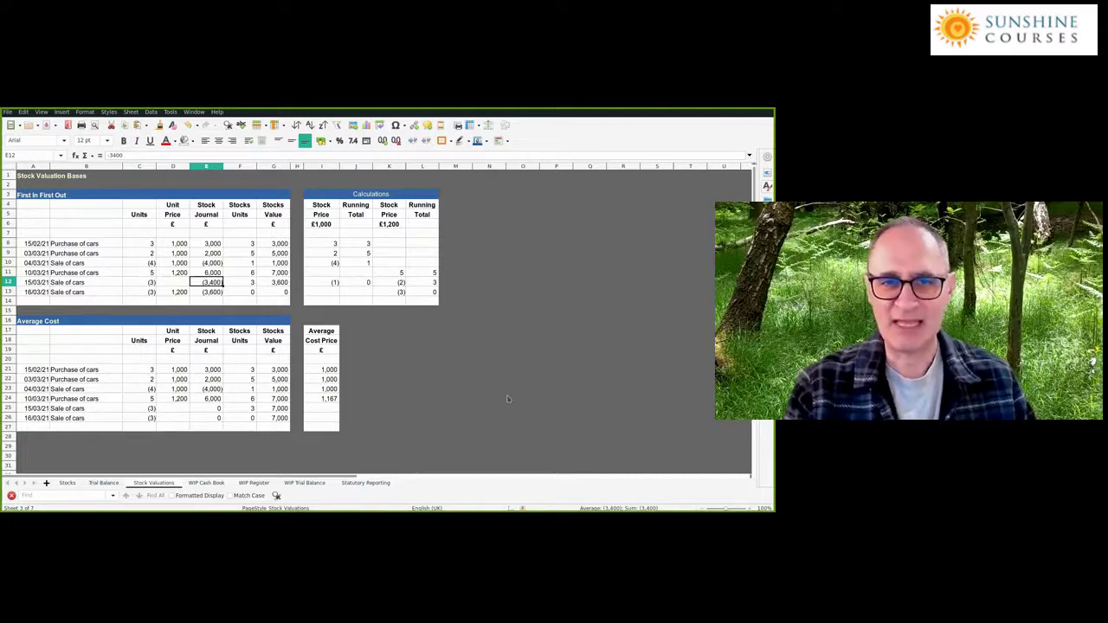
pyautogui.press('Down')
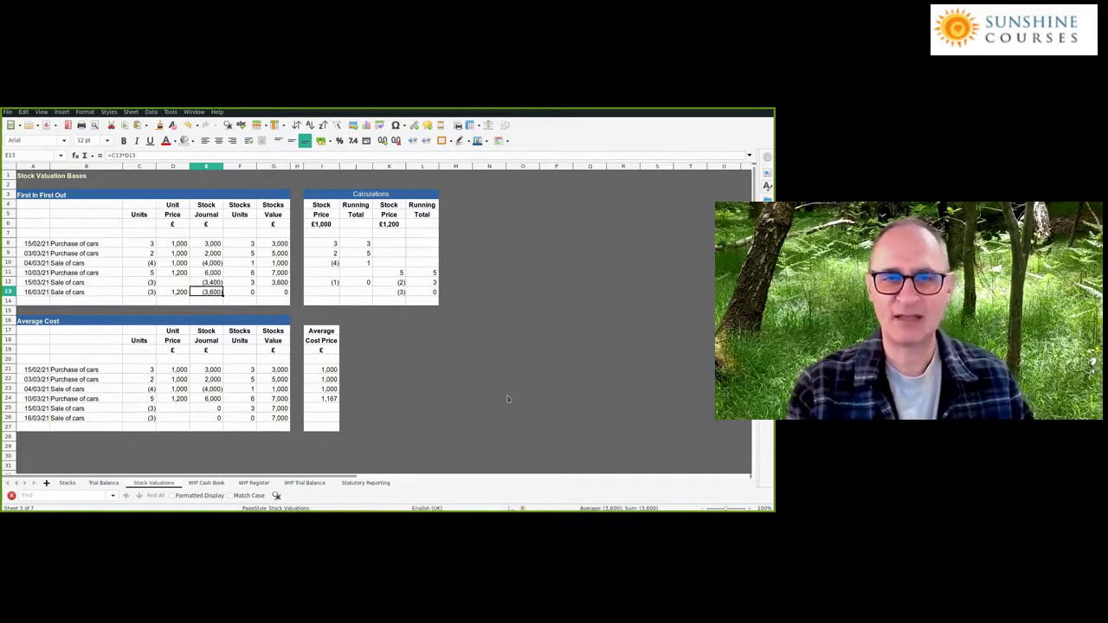
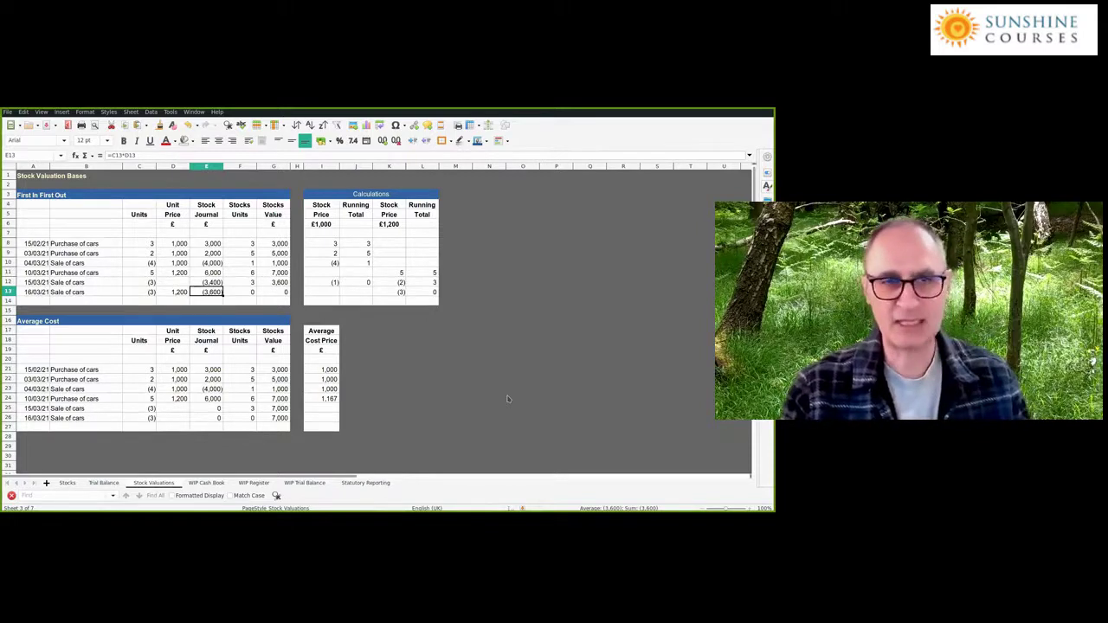
# - Go to the Average Cost table and review the unit prices of its first three transactions
pyautogui.press('Down')
pyautogui.press('Down')
pyautogui.press('Down')
pyautogui.press('Down')
pyautogui.press('Down')
pyautogui.press('Down')
pyautogui.press('Down')
pyautogui.press('Down')
pyautogui.press('Down')
pyautogui.press('Down')
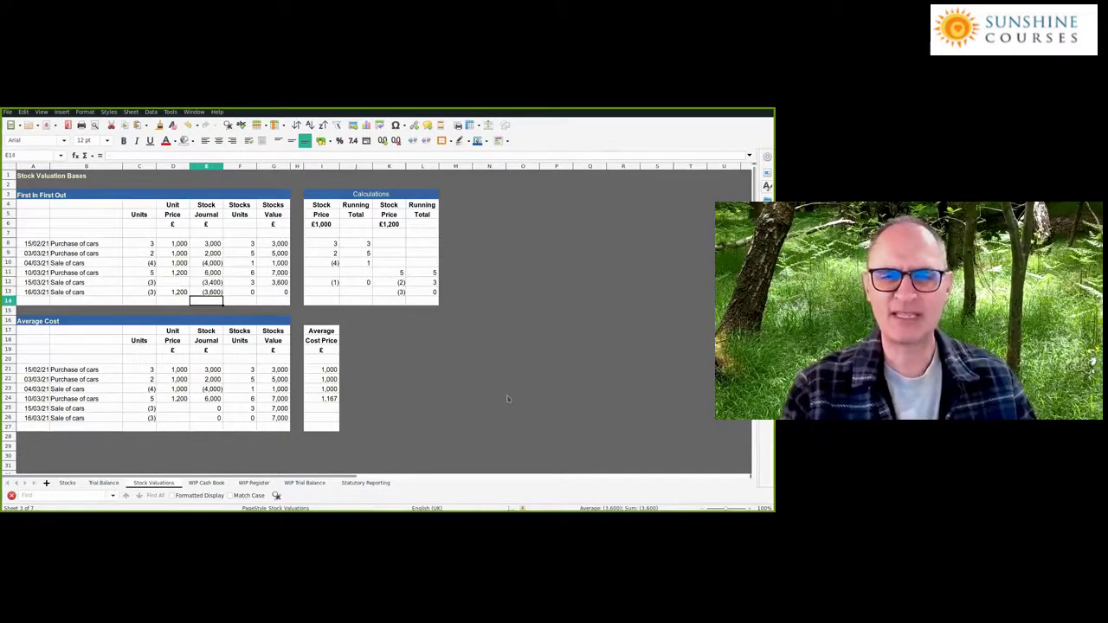
pyautogui.press('Down')
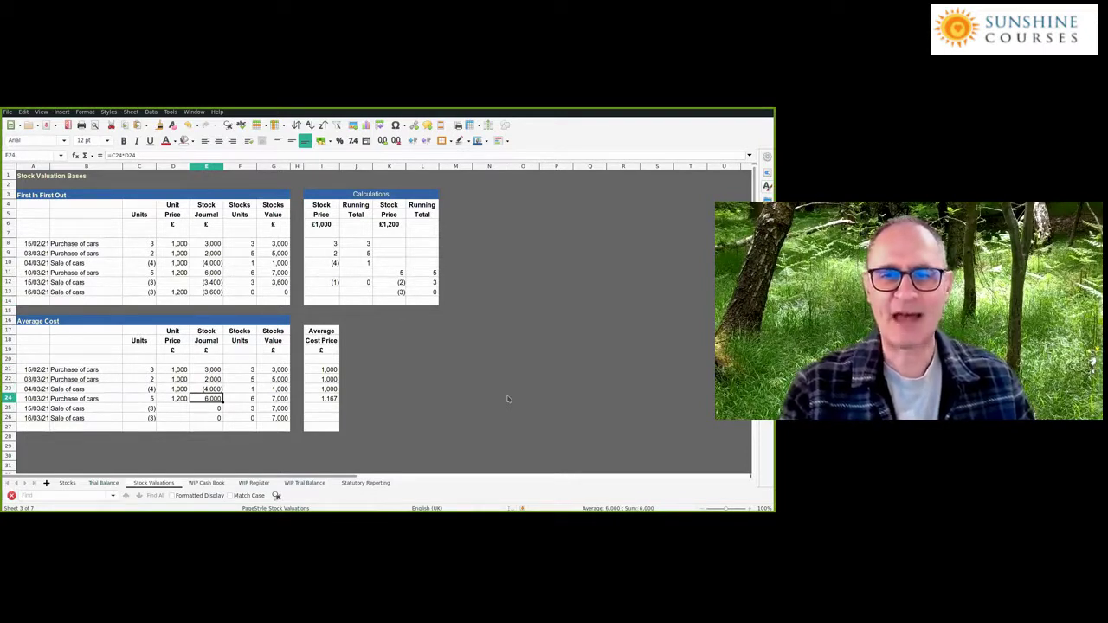
pyautogui.press('Up')
pyautogui.press('Up')
pyautogui.press('Up')
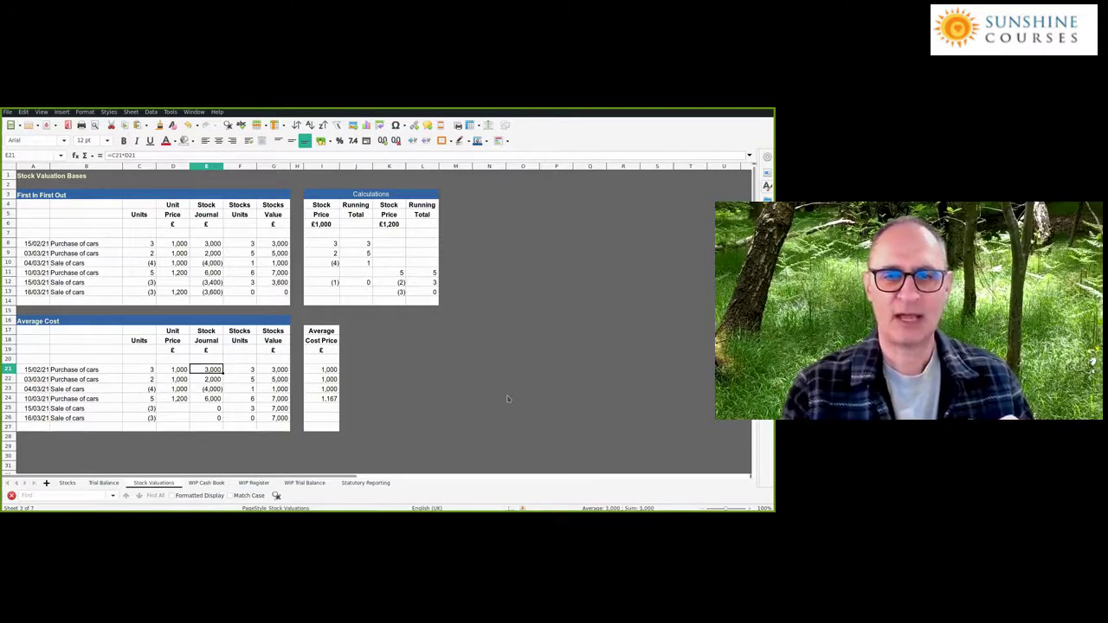
pyautogui.press('Left')
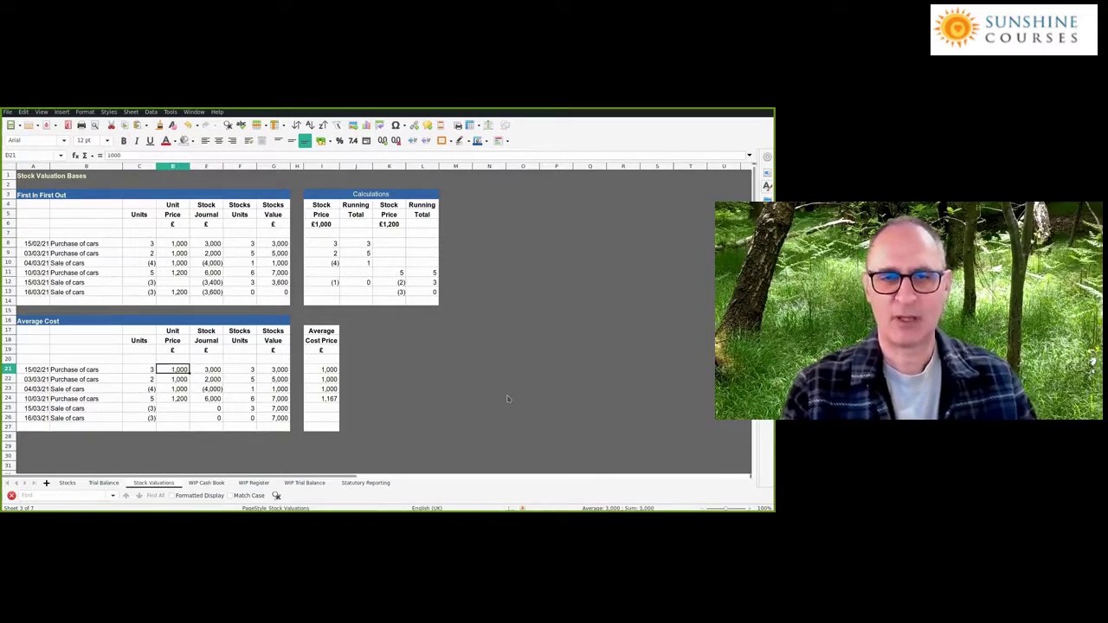
pyautogui.press('Down')
pyautogui.press('Down')
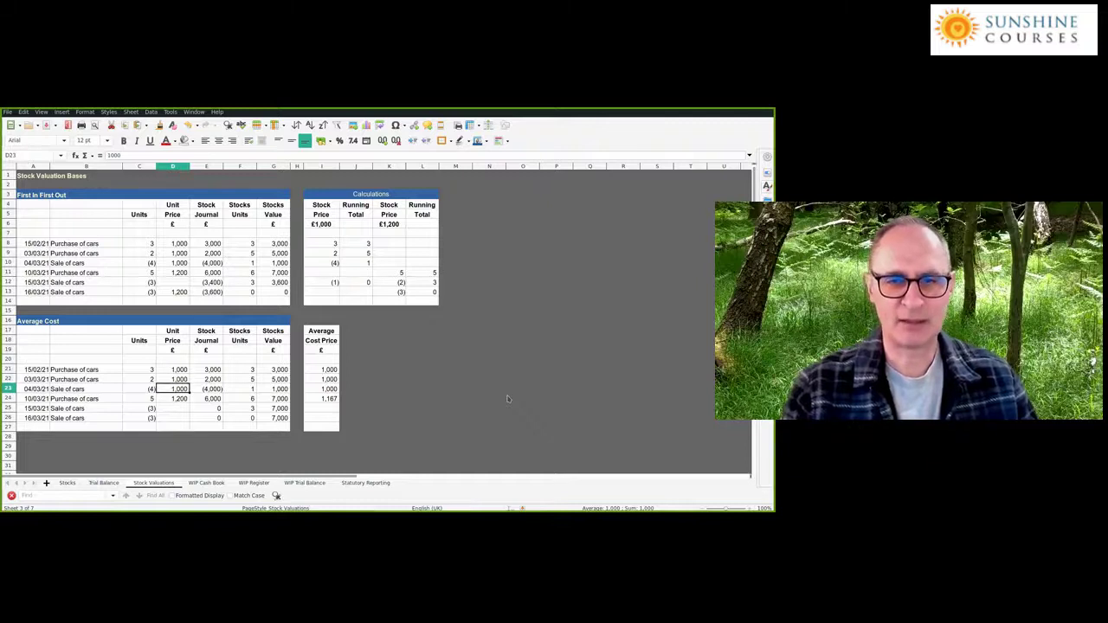
# - Examine the units, stock units and stock value formulas of the 04/03/21 sale and the purchases above it in the Average Cost table
pyautogui.press('Left')
pyautogui.press('Right')
pyautogui.press('Right')
pyautogui.press('Right')
pyautogui.press('Right')
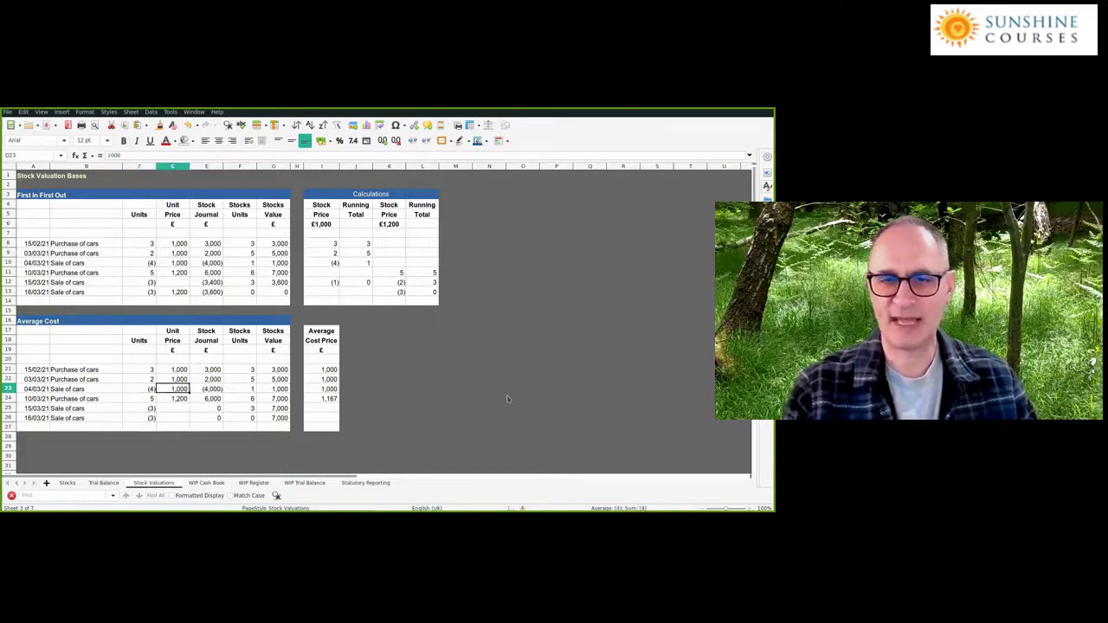
pyautogui.press('Left')
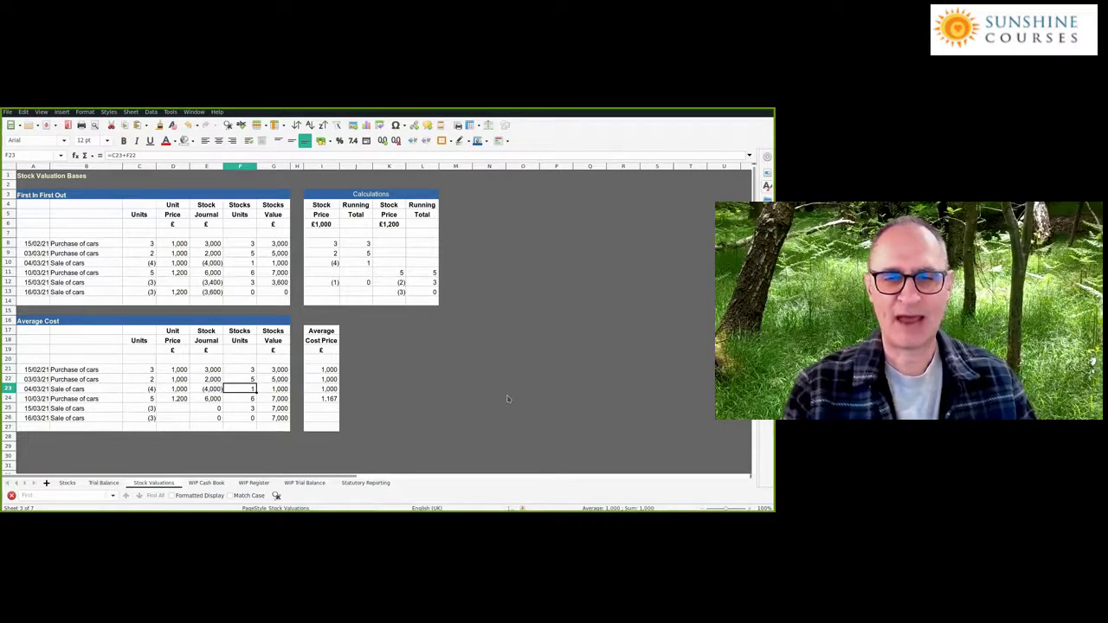
pyautogui.press('Right')
pyautogui.press('Right')
pyautogui.press('Right')
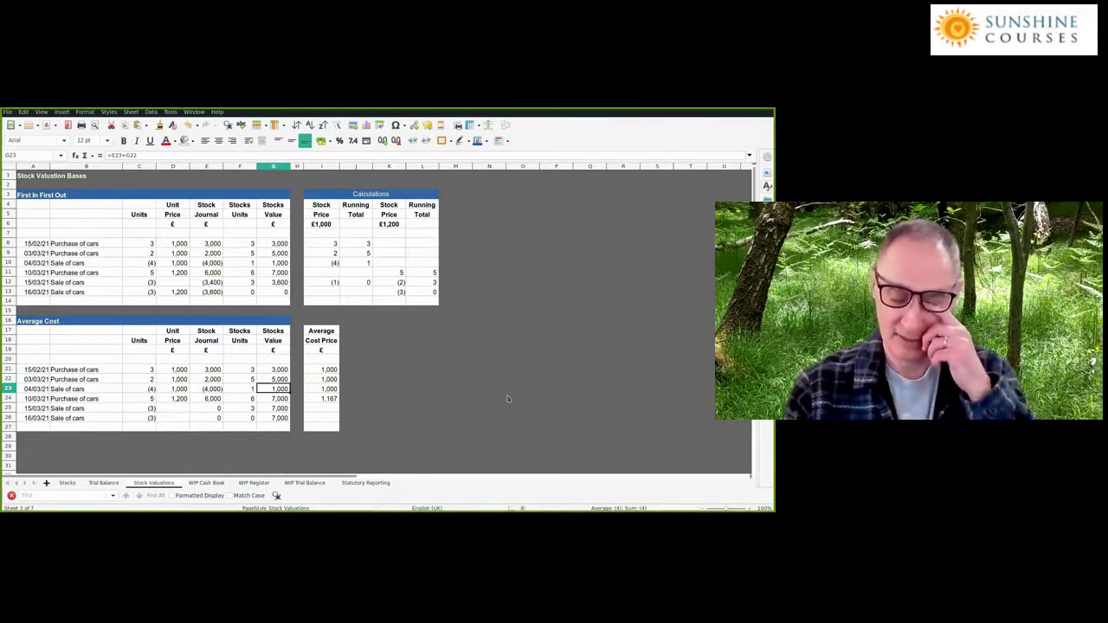
pyautogui.press('Up')
pyautogui.press('Up')
pyautogui.press('Down')
pyautogui.press('Left')
pyautogui.press('Left')
pyautogui.press('Left')
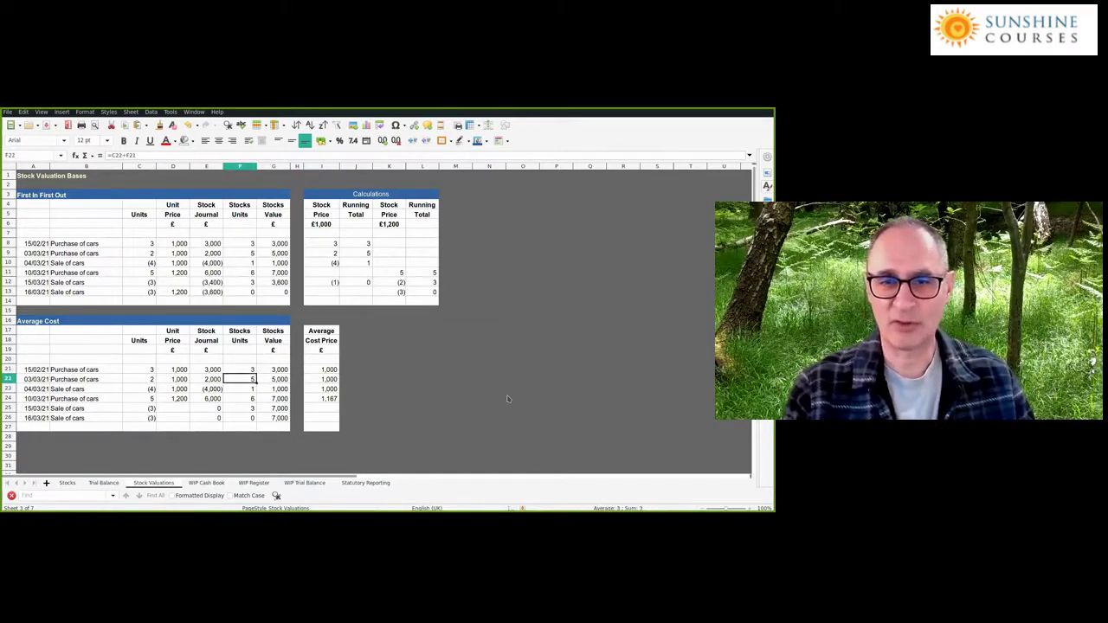
# - Examine the stock units, stock value and average cost price formulas for the 10/03/21 purchase in the Average Cost table
pyautogui.press('Up')
pyautogui.press('Right')
pyautogui.press('Right')
pyautogui.press('Right')
pyautogui.press('Down')
pyautogui.press('Down')
pyautogui.press('Down')
pyautogui.press('Left')
pyautogui.press('Left')
pyautogui.press('Left')
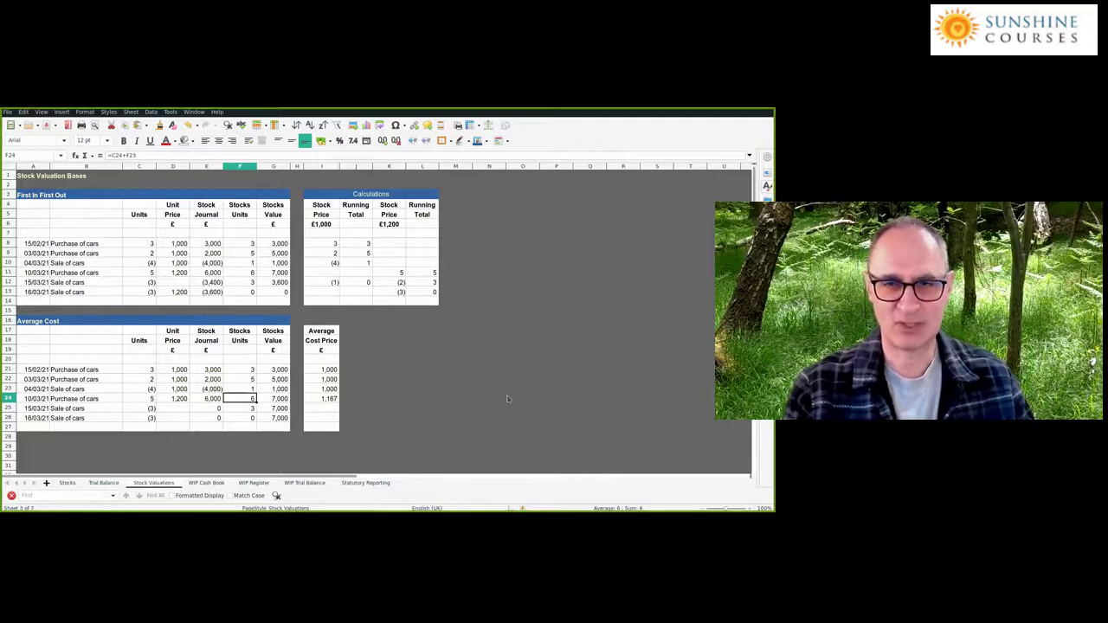
pyautogui.press('Right')
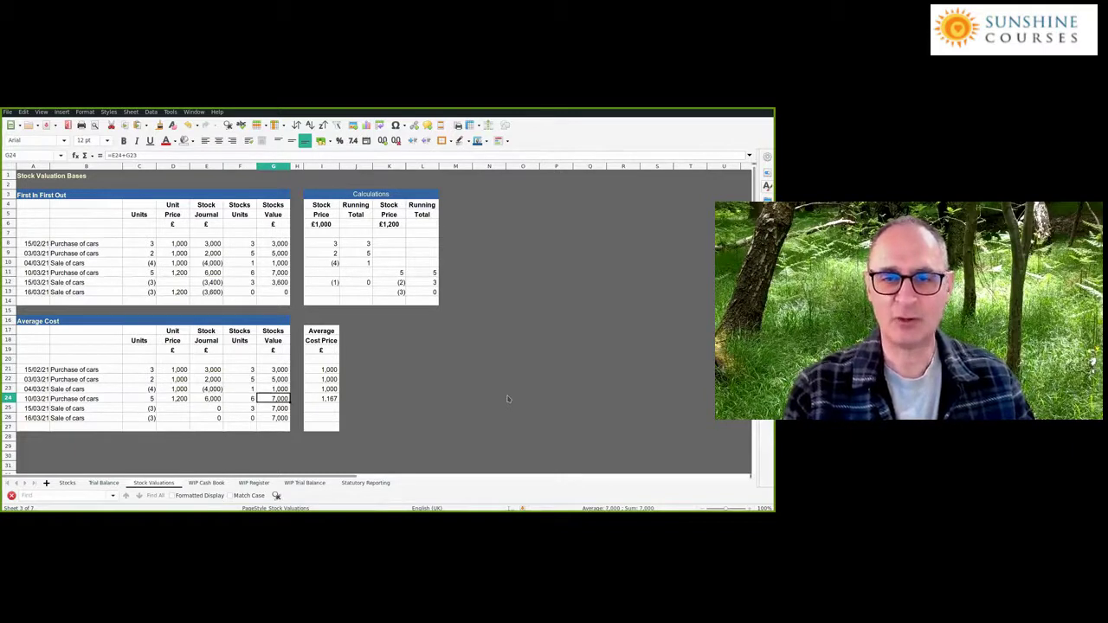
pyautogui.press('Right')
pyautogui.press('Right')
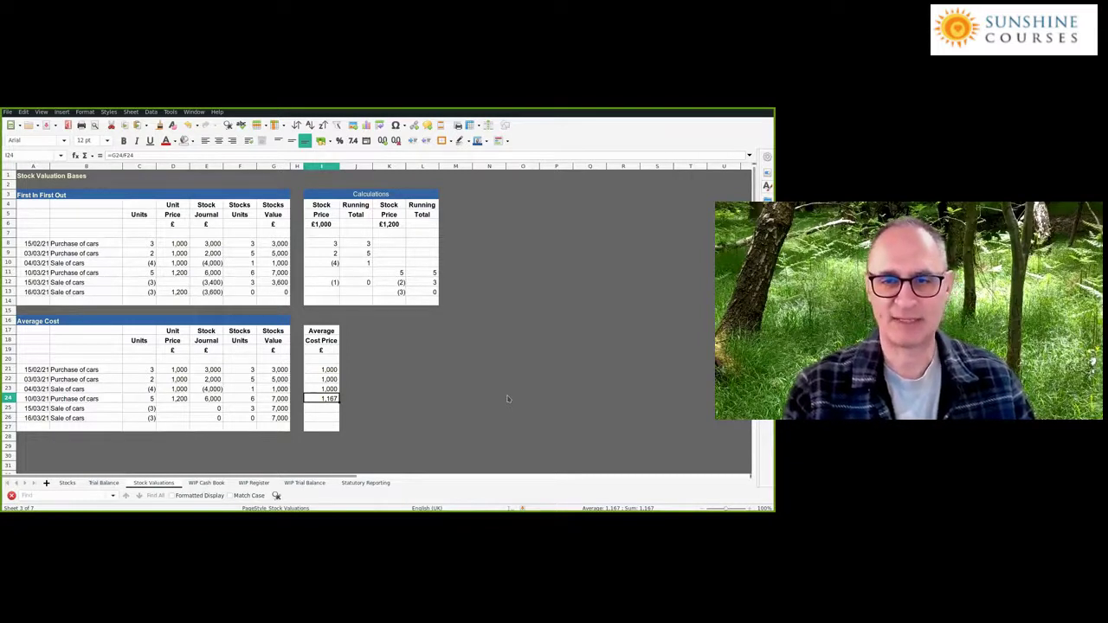
# - Link the unit price of the 15/03/21 sale in the Average Cost table (D25) to the average cost price in I24
pyautogui.press('Left')
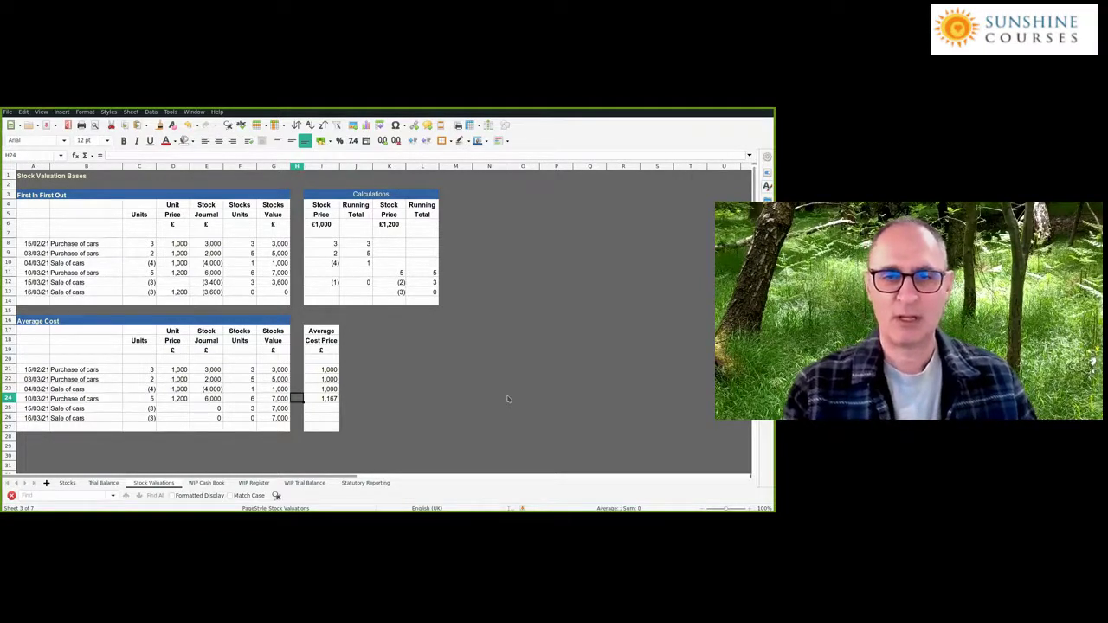
pyautogui.press('Left')
pyautogui.press('Left')
pyautogui.press('Left')
pyautogui.press('Left')
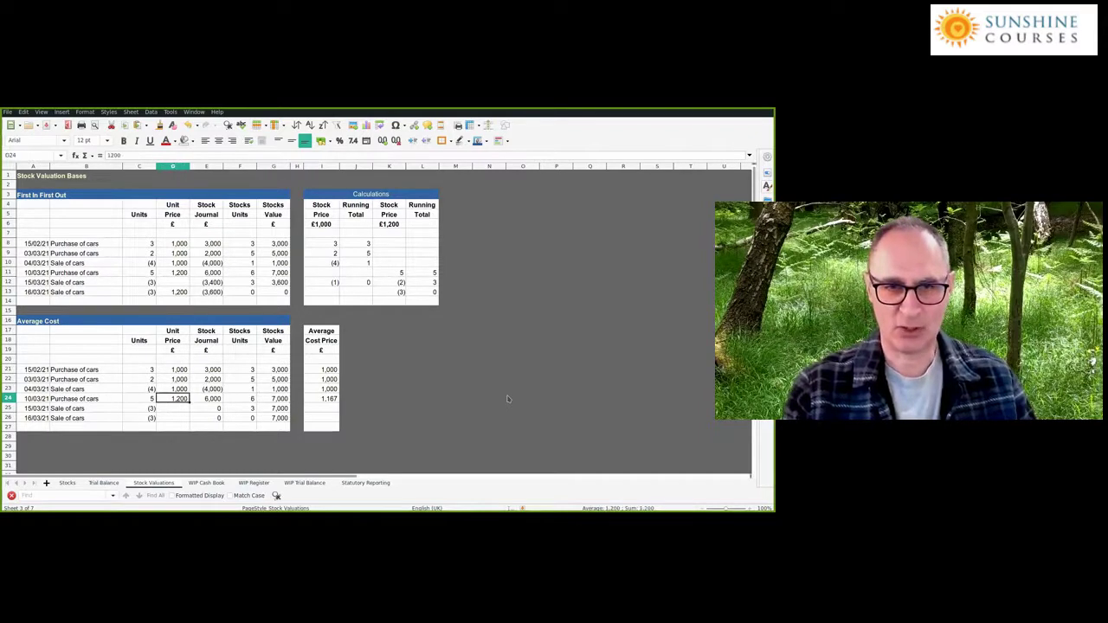
pyautogui.press('Down')
pyautogui.write('=')
pyautogui.click(326, 399)
pyautogui.press('Return')
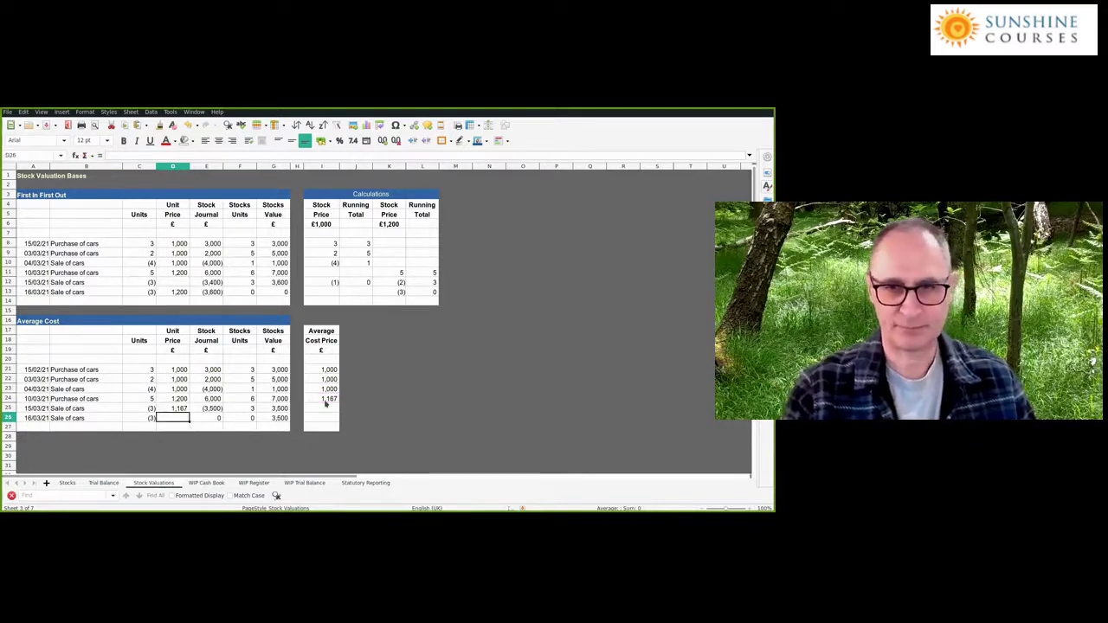
# - Copy the average cost price formula from I24 into I25 for the 15/03/21 sale
pyautogui.click(329, 399)
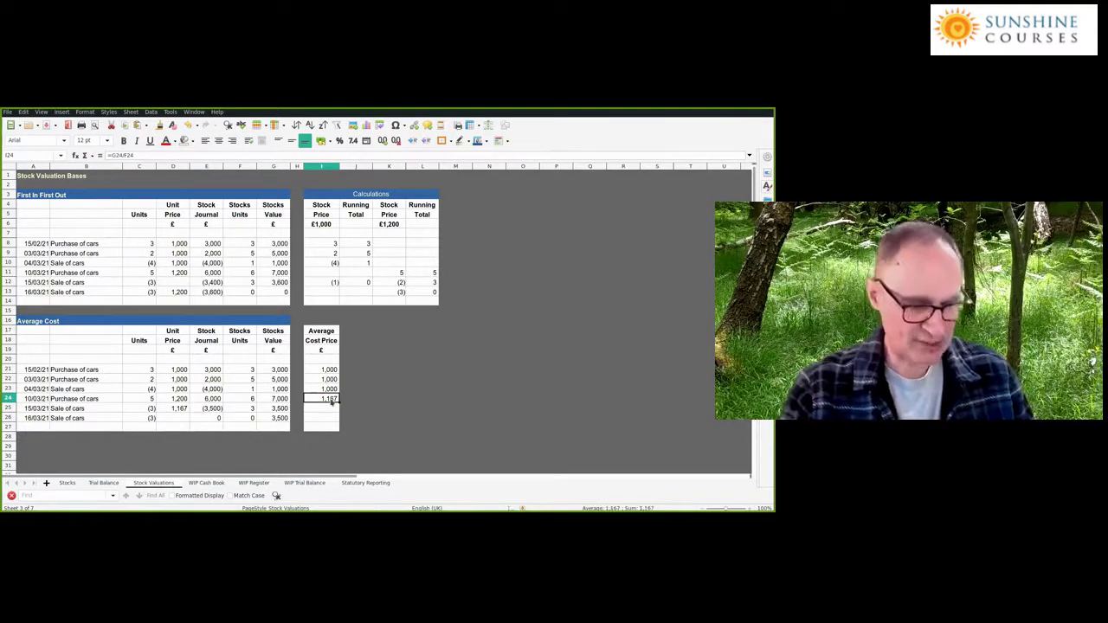
pyautogui.hotkey('ctrl', 'c')
pyautogui.press('Down')
pyautogui.hotkey('ctrl', 'v')
pyautogui.press('Down')
pyautogui.press('Up')
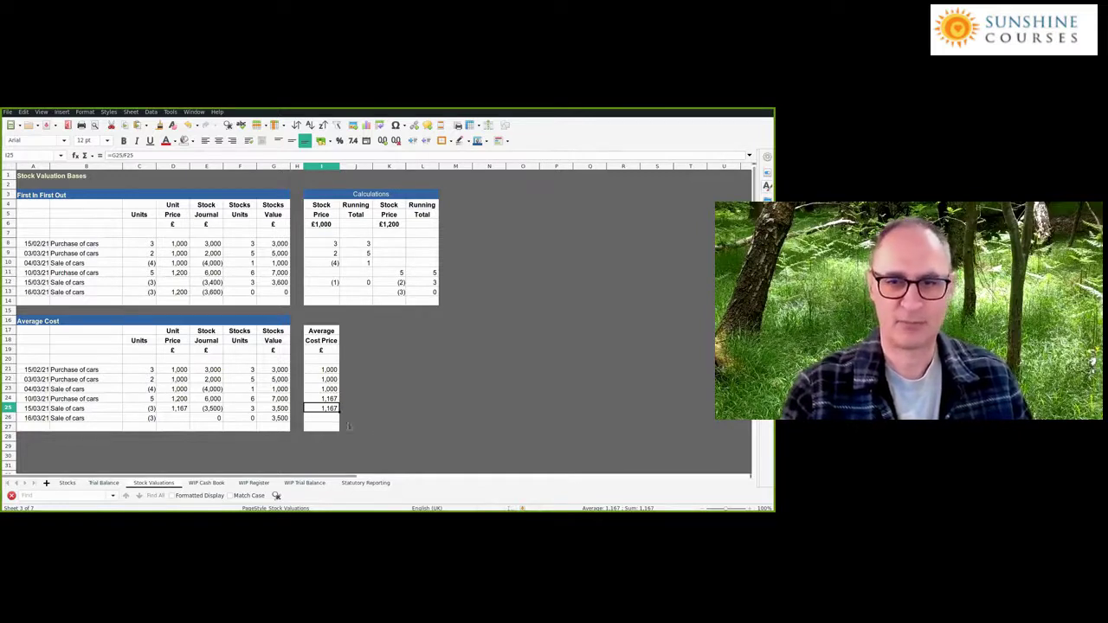
# - Set the unit price of the 16/03/21 sale in D26 to the formula =I25
pyautogui.click(169, 419)
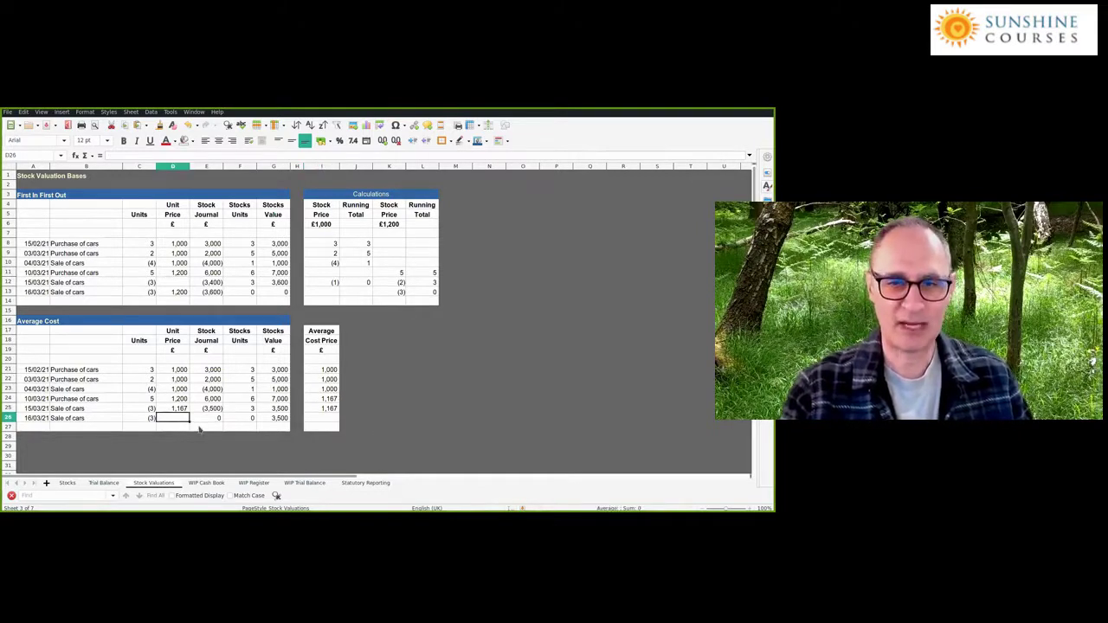
pyautogui.write('=')
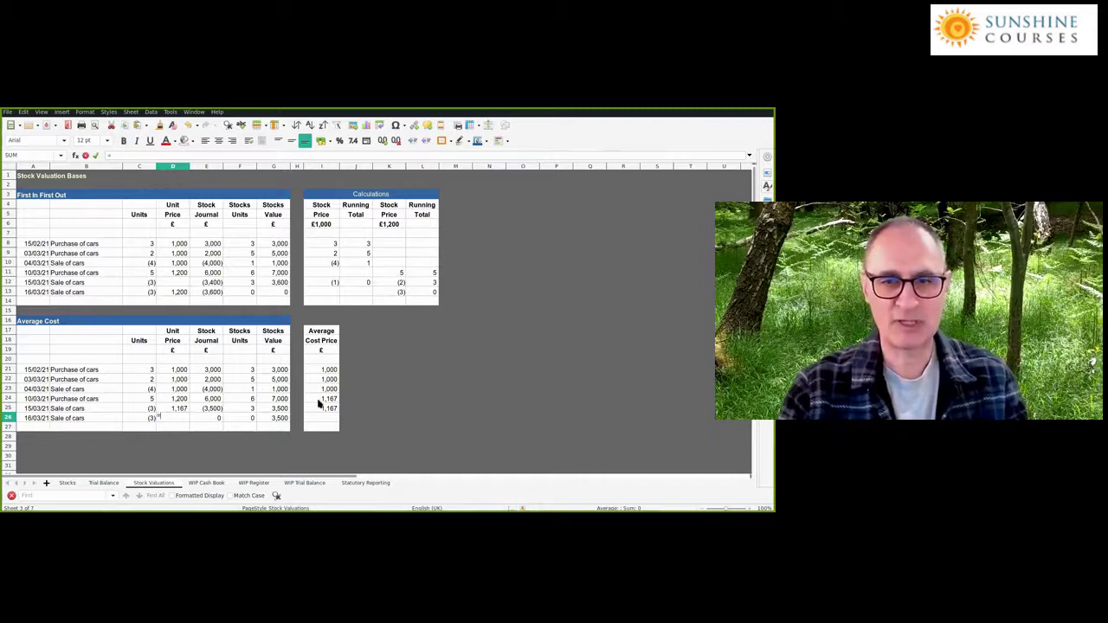
pyautogui.click(333, 409)
pyautogui.press('Return')
pyautogui.press('Up')
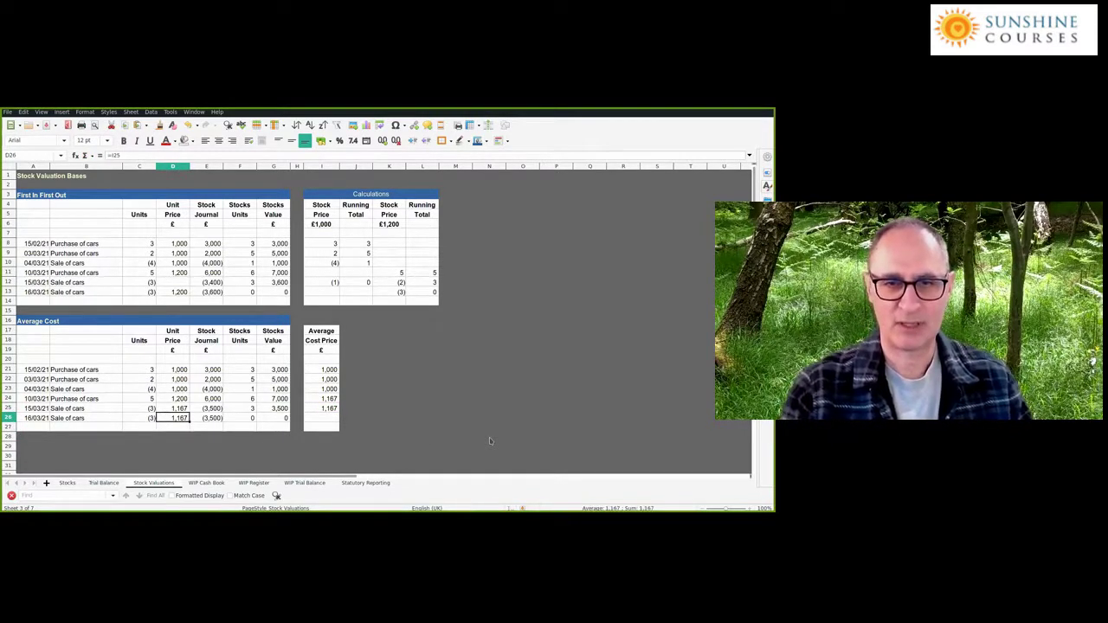
# - Compare the stock journal amounts of the last two sales under Average Cost with those under First In First Out
pyautogui.press('Right')
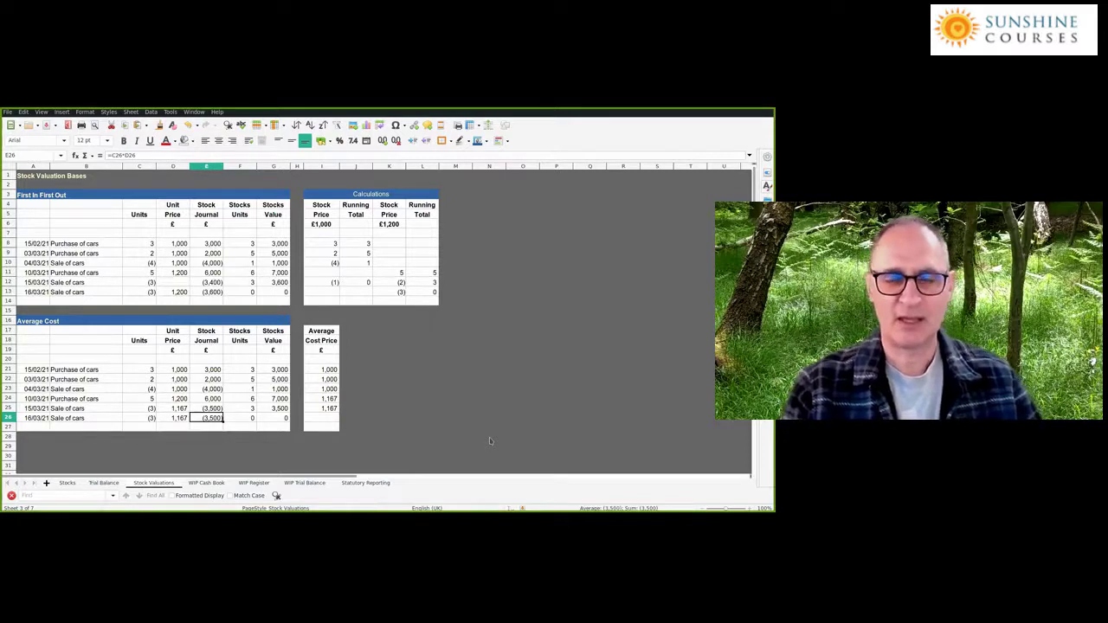
pyautogui.press('Up')
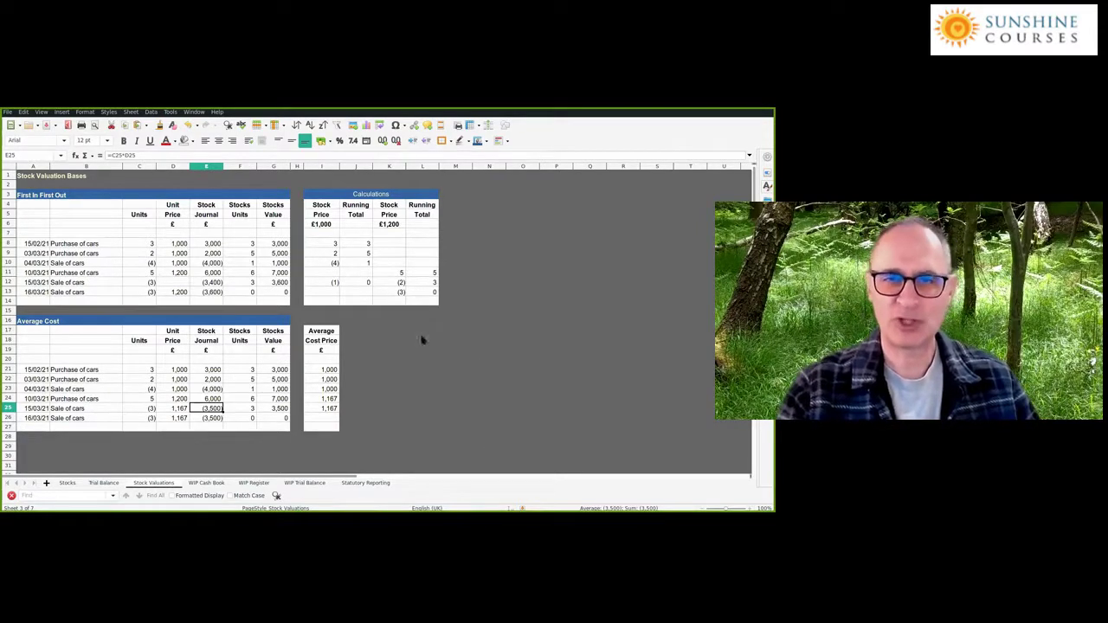
pyautogui.click(221, 285)
pyautogui.click(220, 292)
pyautogui.click(220, 284)
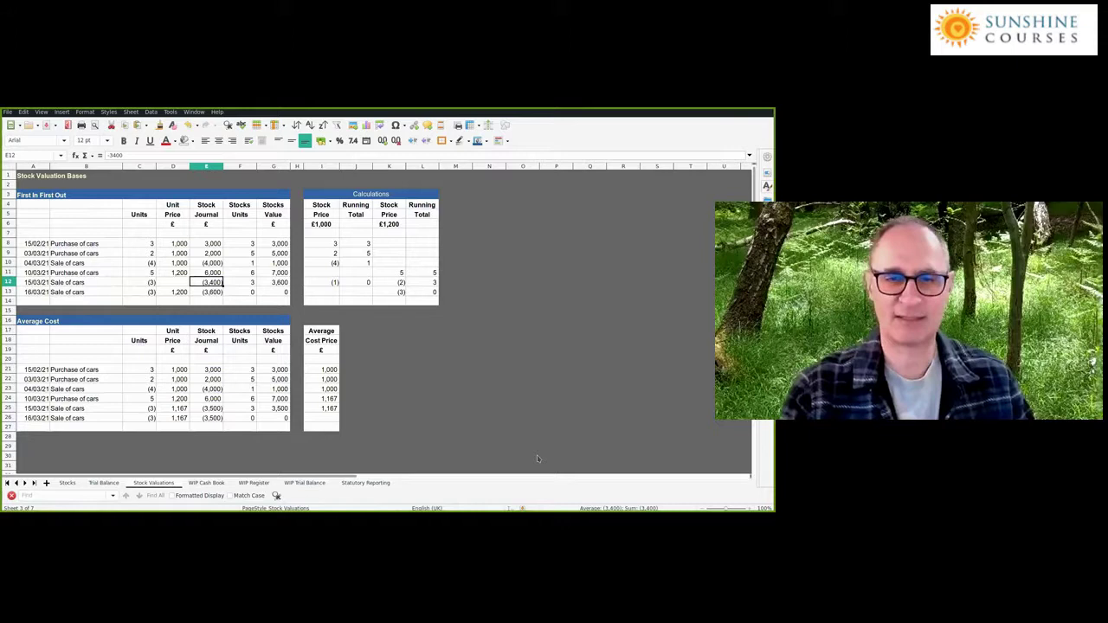
pyautogui.click(213, 410)
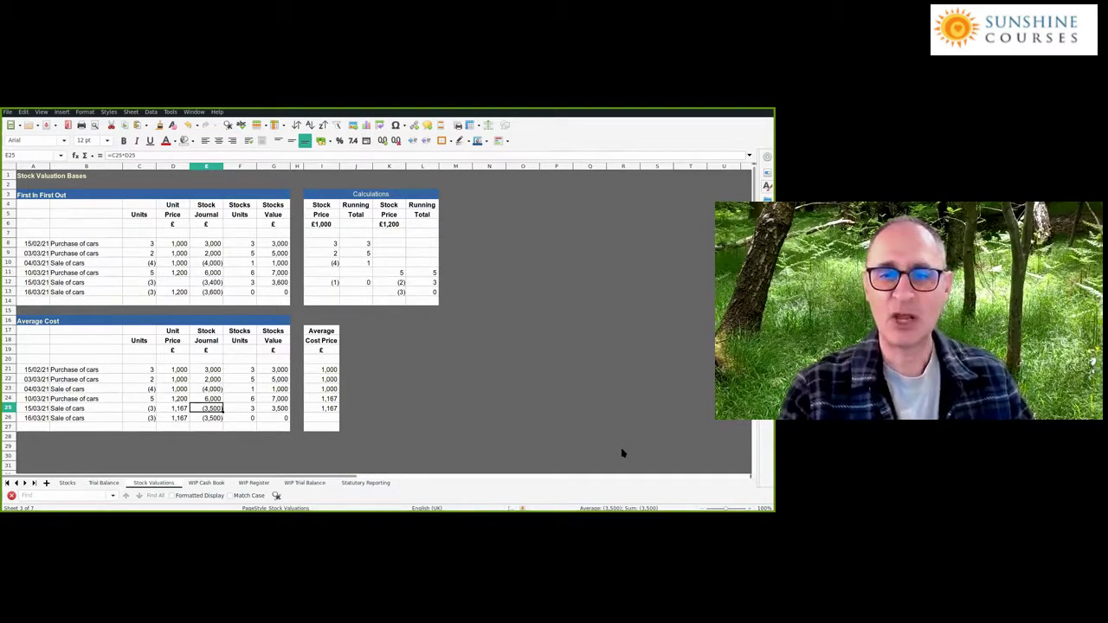
# - Compare the Average Cost Price column with the First In First Out stock price calculations
pyautogui.click(327, 408)
pyautogui.click(337, 244)
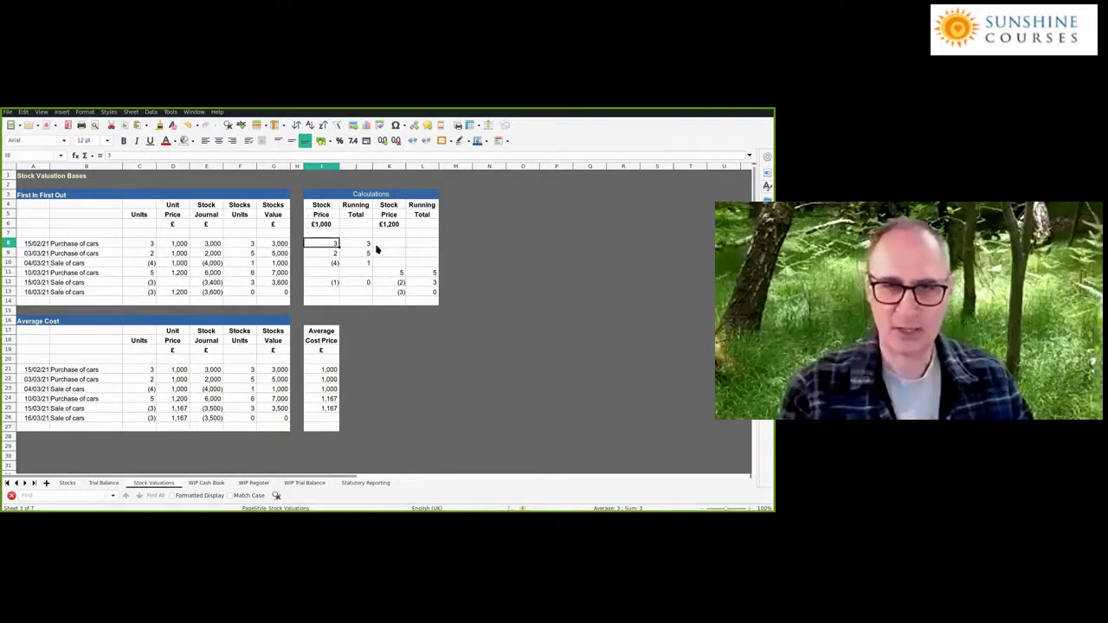
pyautogui.click(320, 253)
pyautogui.click(320, 244)
pyautogui.click(320, 255)
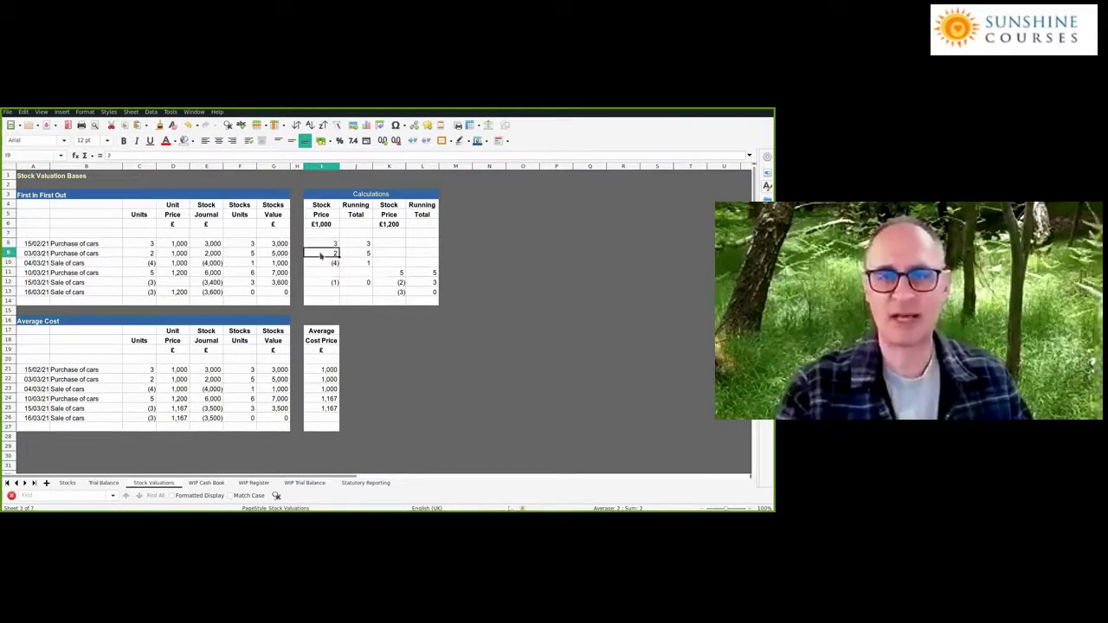
pyautogui.click(328, 372)
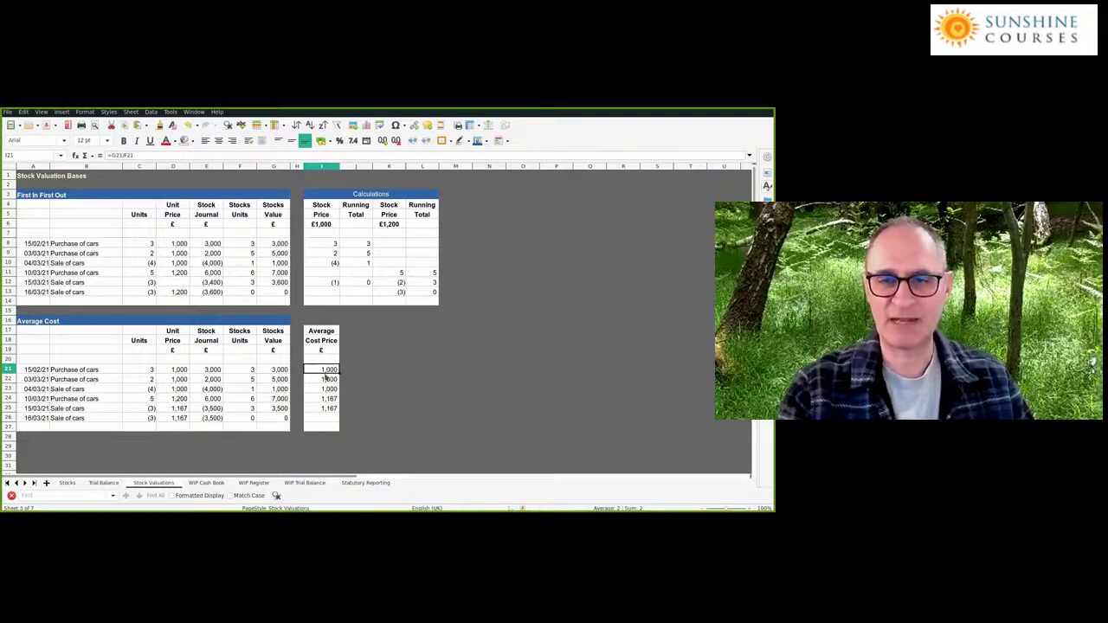
pyautogui.click(327, 388)
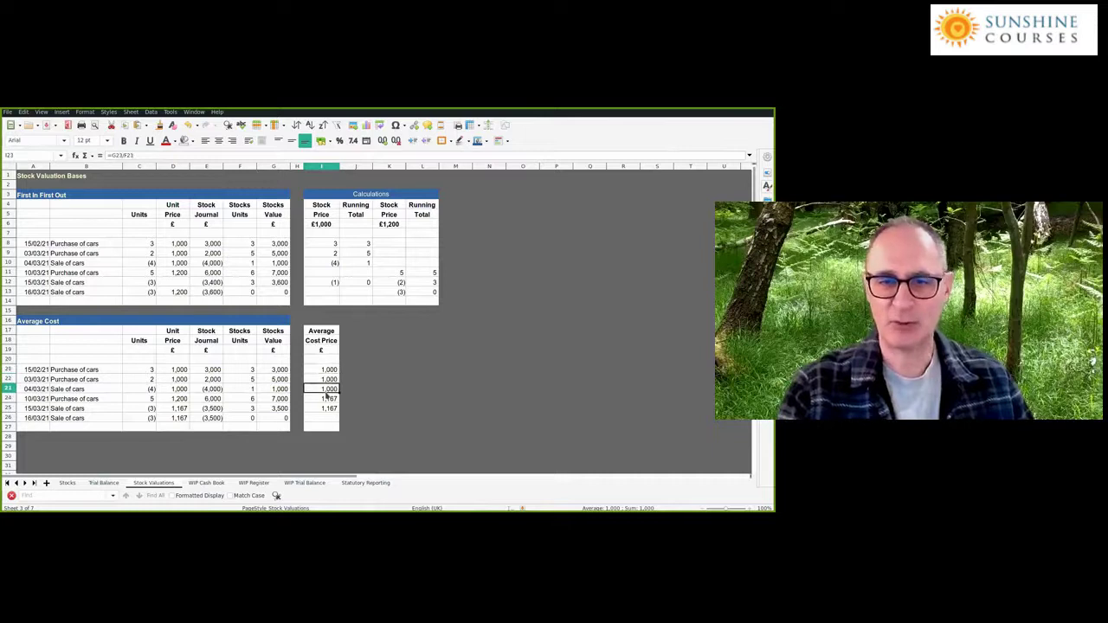
# - Recheck the 15/03/21 and 16/03/21 sales journals in the Average Cost table against E12 and E13
pyautogui.click(49, 410)
pyautogui.click(199, 409)
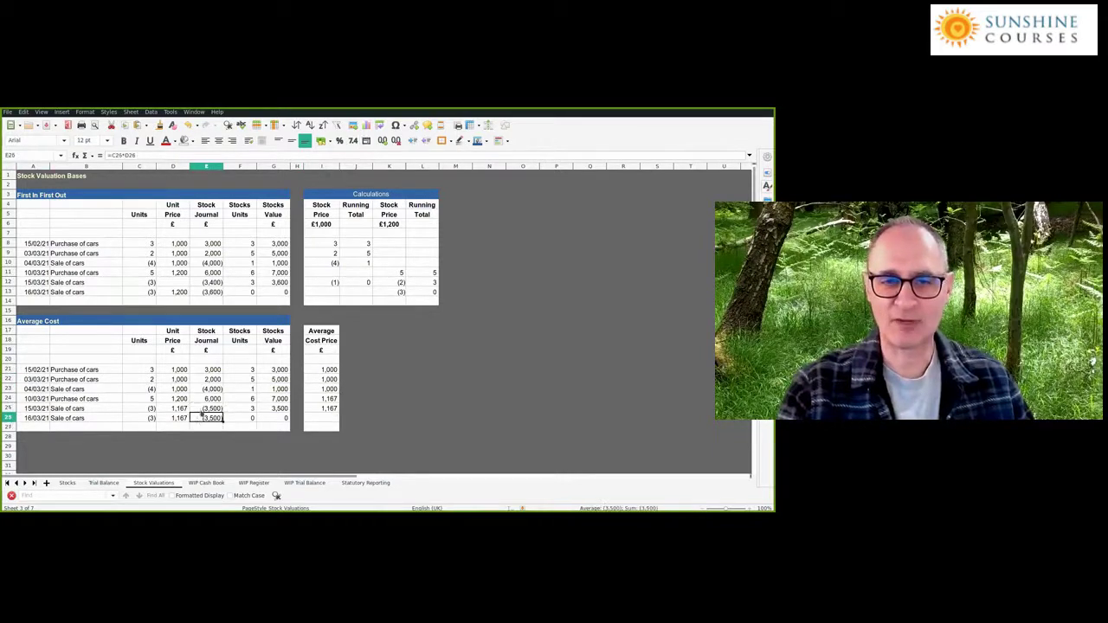
pyautogui.click(201, 418)
pyautogui.click(201, 410)
pyautogui.click(202, 283)
pyautogui.click(201, 292)
pyautogui.click(203, 283)
pyautogui.click(201, 292)
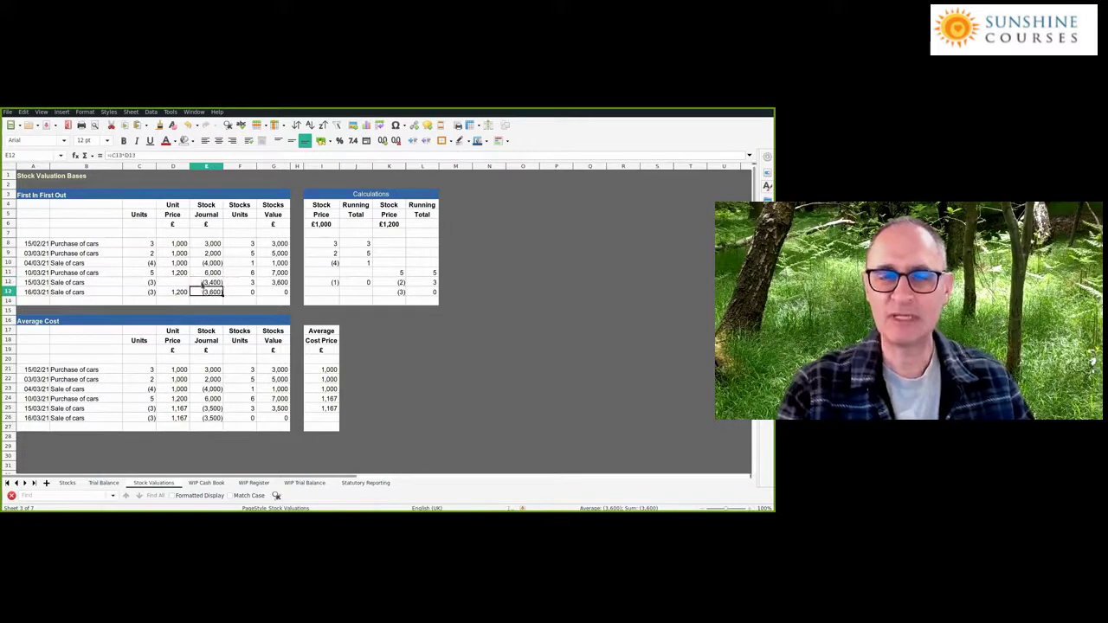
pyautogui.click(202, 283)
pyautogui.click(201, 291)
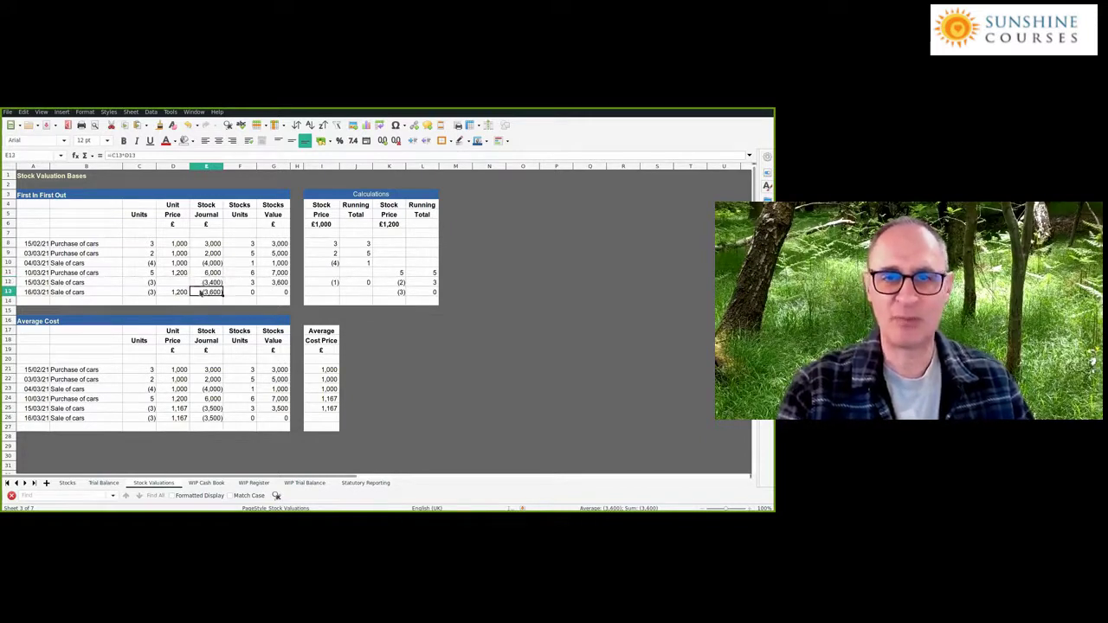
# - Compare the stock journal cells E25 and E26 under Average Cost with E12 and E13 under First In First Out
pyautogui.click(211, 408)
pyautogui.click(216, 417)
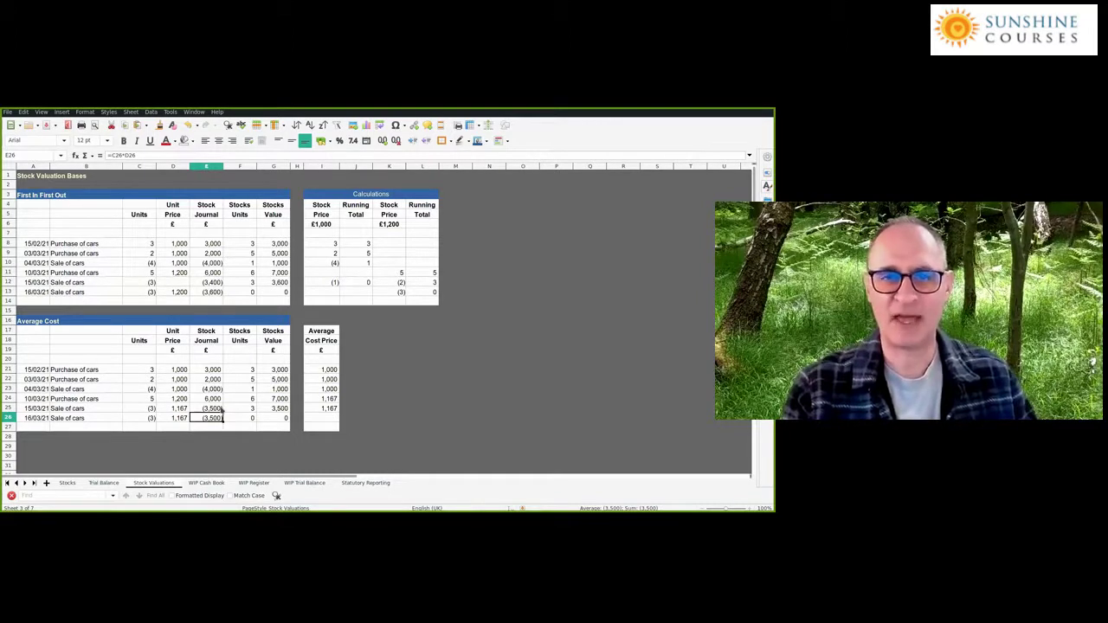
pyautogui.click(217, 284)
pyautogui.click(216, 408)
pyautogui.click(216, 418)
pyautogui.click(216, 292)
pyautogui.click(218, 282)
pyautogui.click(218, 292)
pyautogui.click(224, 419)
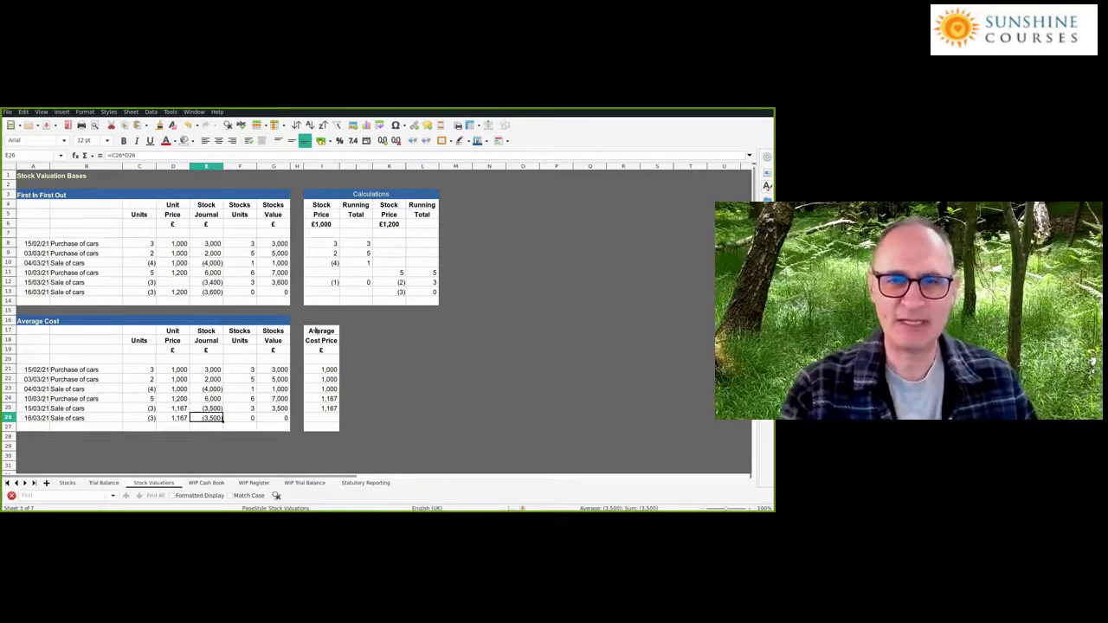
# - Compare the stock journal and unit price of the 16/03/21 sale under Average Cost and First In First Out
pyautogui.click(214, 410)
pyautogui.click(216, 293)
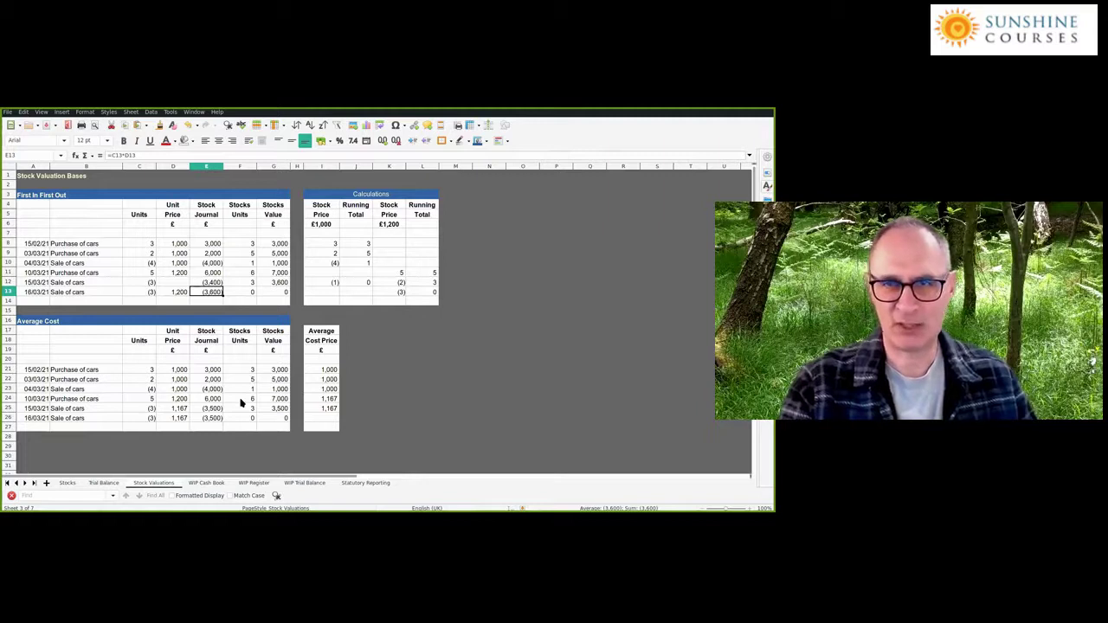
pyautogui.click(179, 419)
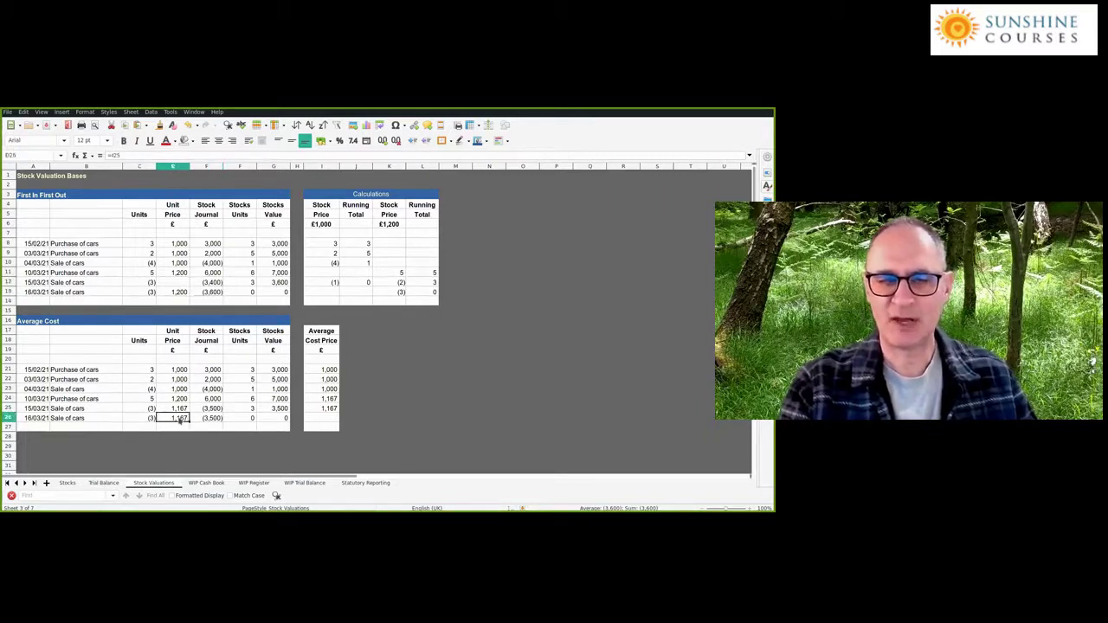
pyautogui.click(179, 292)
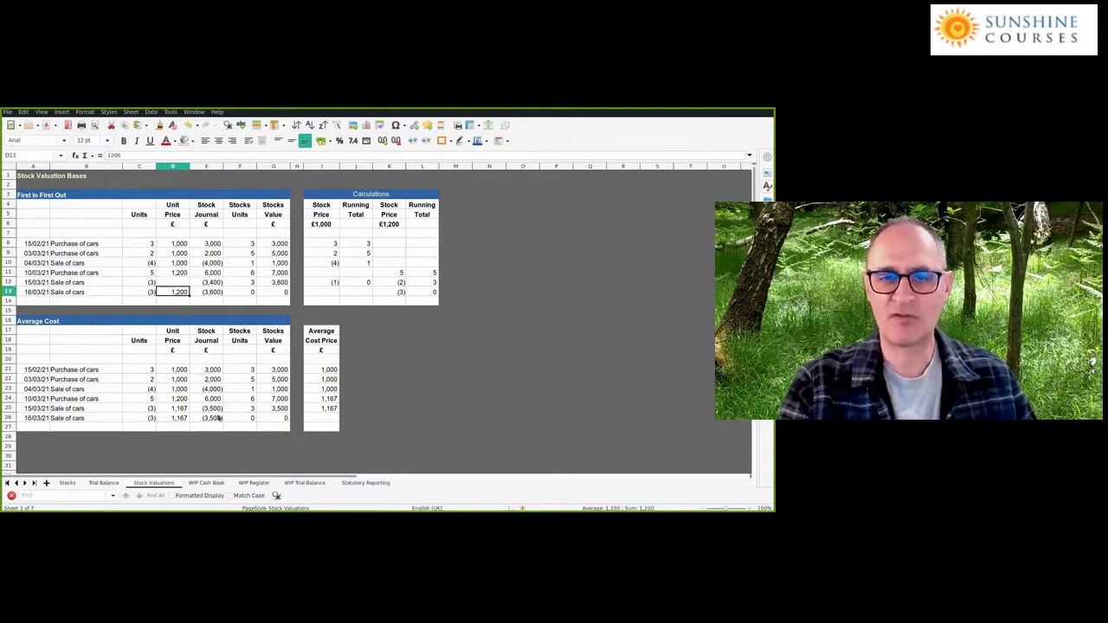
# - Review the running Stocks Value formulas in the Average Cost table from the 15/02/21 to the 10/03/21 rows
pyautogui.click(281, 372)
pyautogui.click(283, 380)
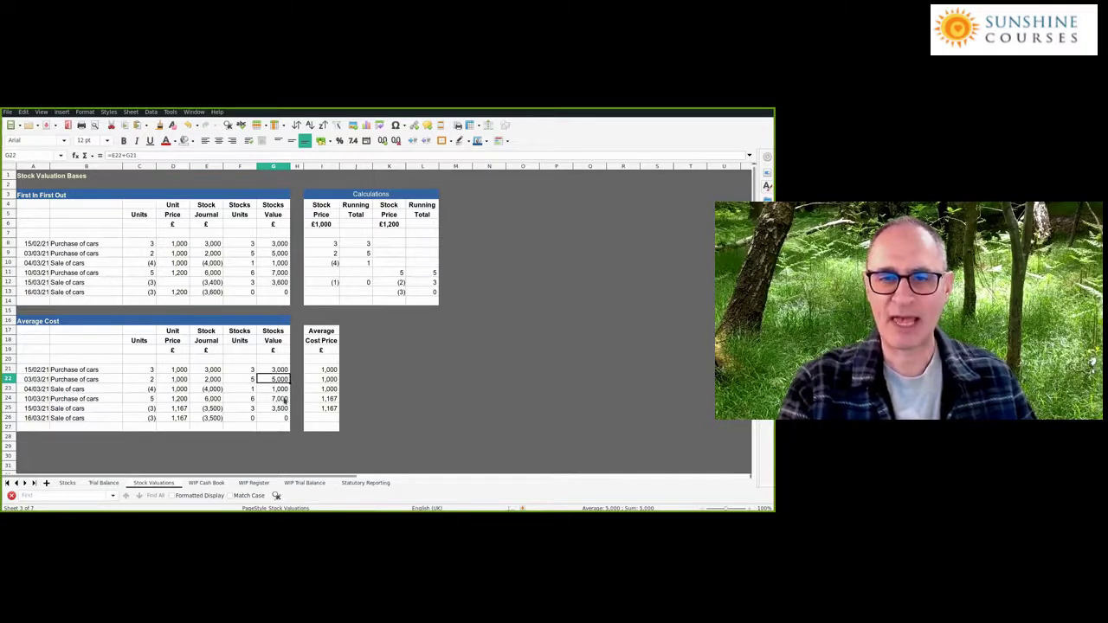
pyautogui.click(282, 398)
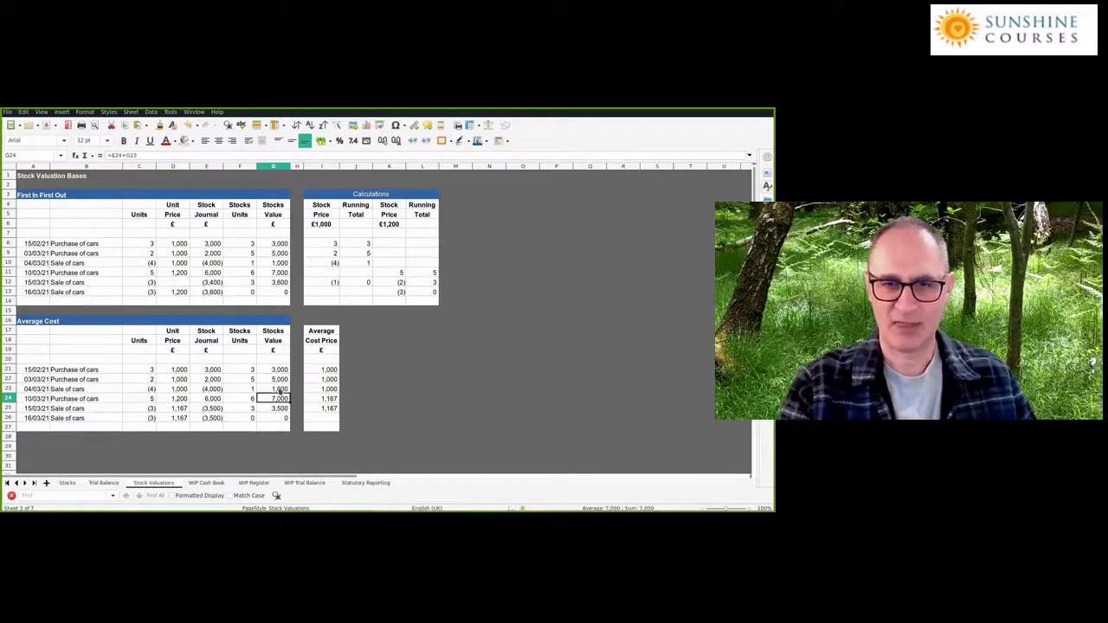
pyautogui.click(279, 389)
pyautogui.press('Down')
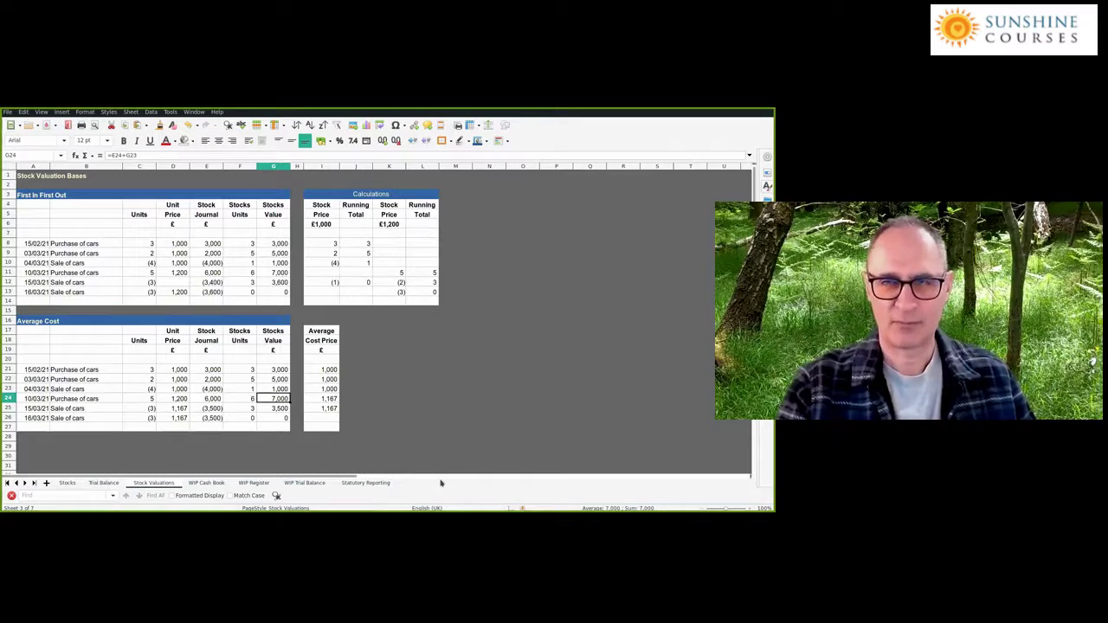
# - Check the Average Cost stock journals in E21 to E24 and the average cost prices in I21 and I25
pyautogui.click(214, 370)
pyautogui.click(213, 381)
pyautogui.click(213, 390)
pyautogui.click(213, 398)
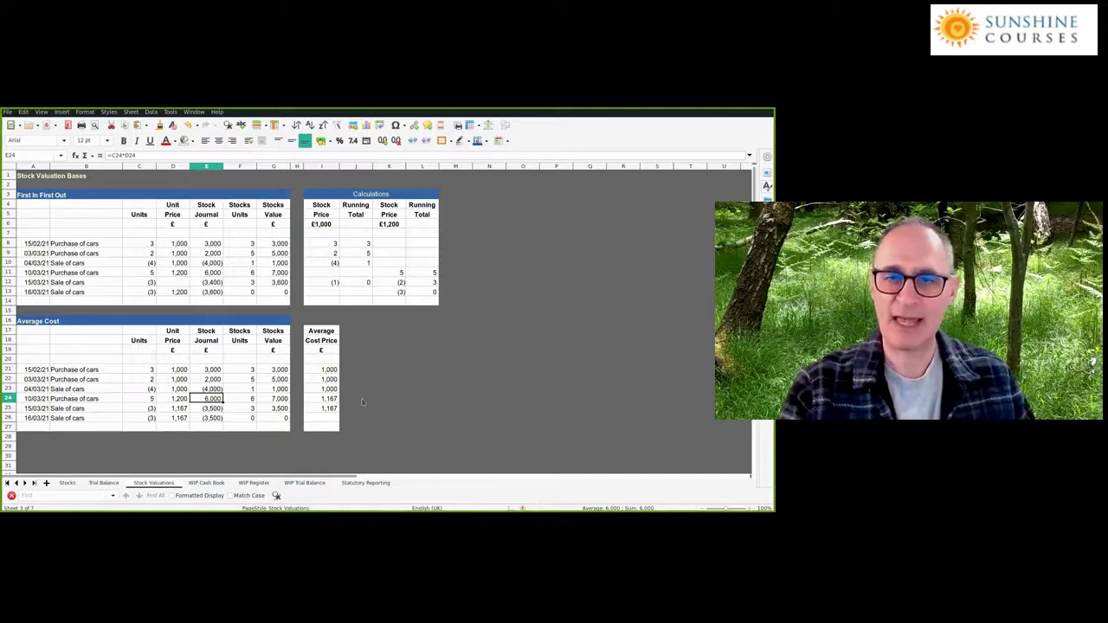
pyautogui.click(326, 371)
pyautogui.click(325, 408)
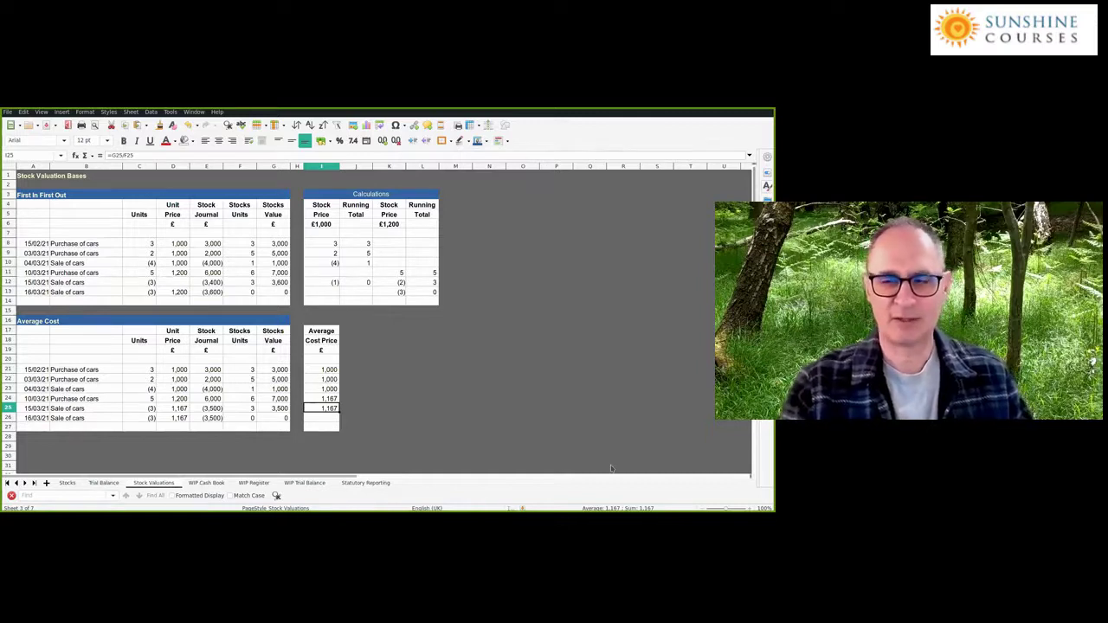
# - Open the WIP Cash Book sheet and examine the cash entries and the jobs they are allocated to
pyautogui.hotkey('ctrl', 'pagedown')
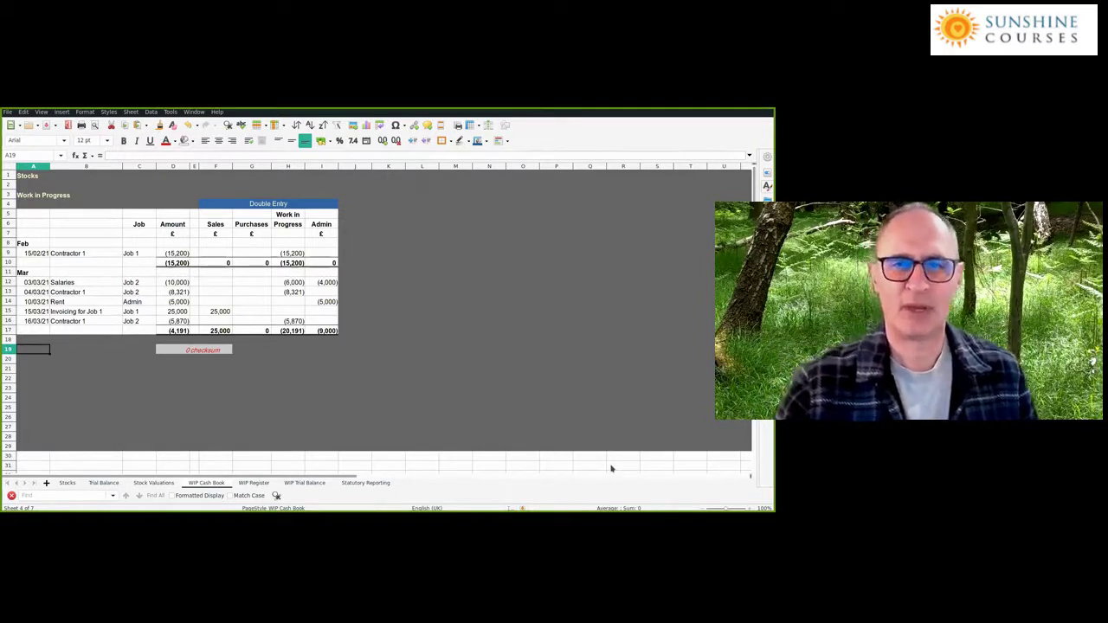
pyautogui.click(116, 256)
pyautogui.click(177, 255)
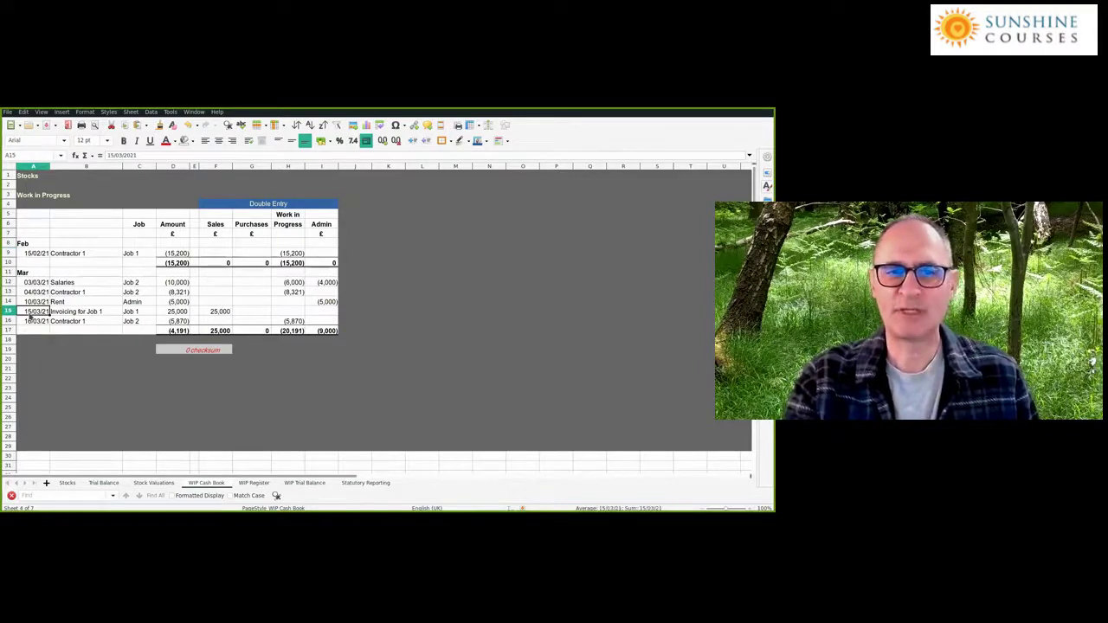
pyautogui.click(208, 312)
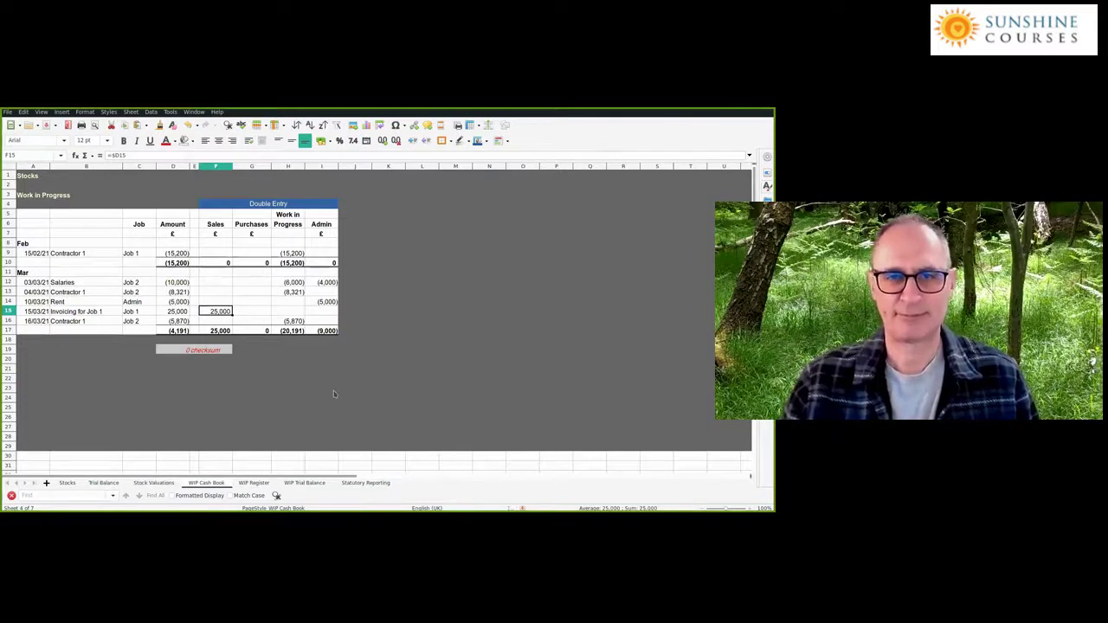
pyautogui.click(134, 312)
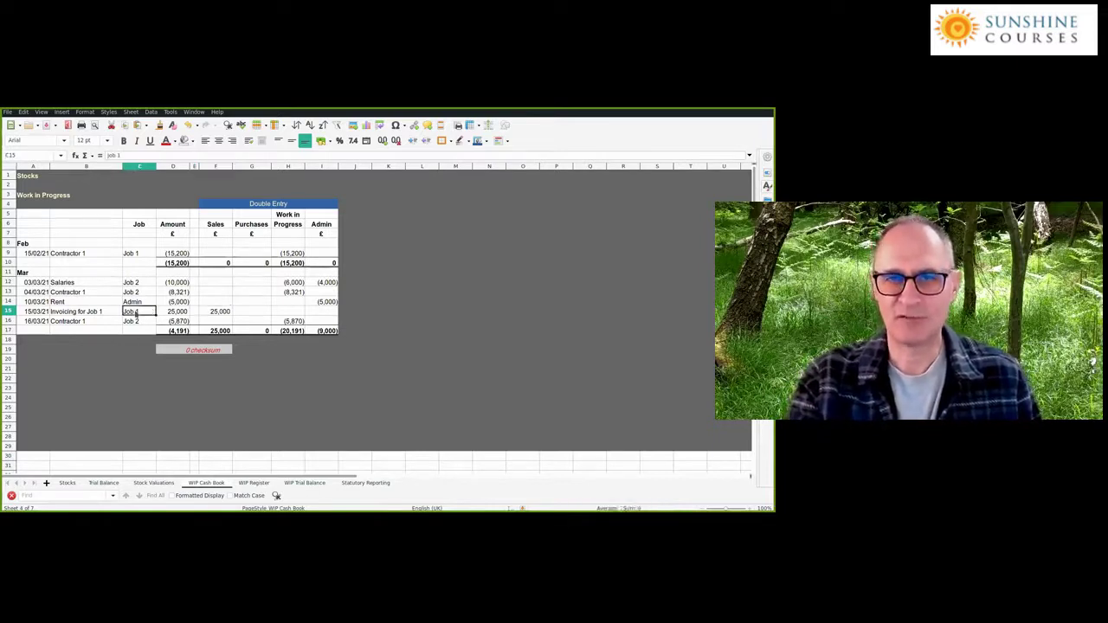
pyautogui.click(133, 283)
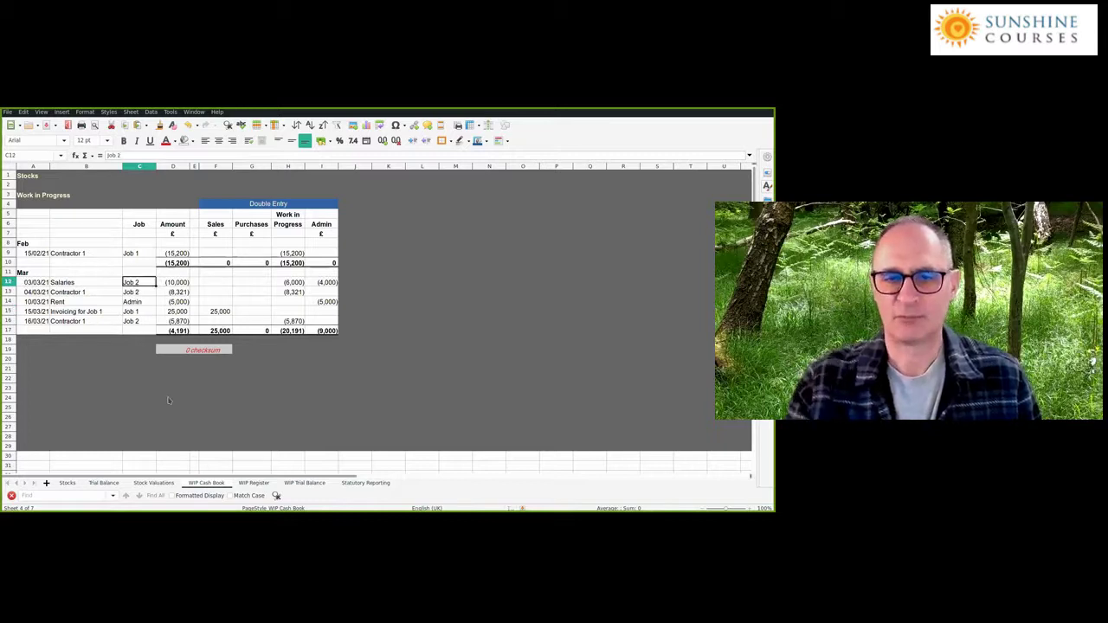
pyautogui.click(140, 256)
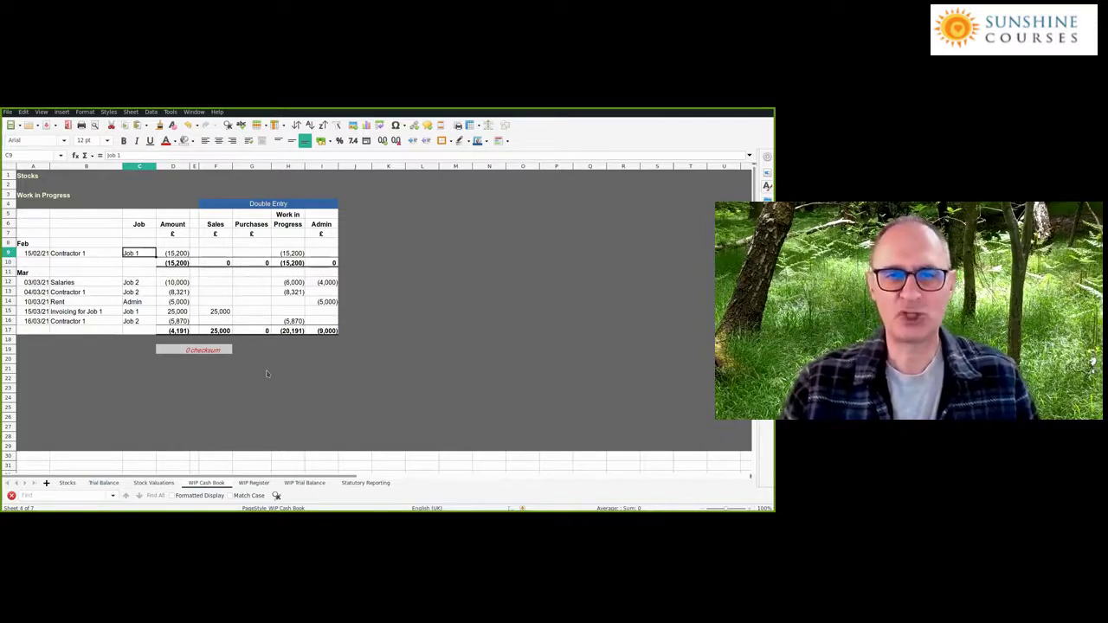
# - Trace the 15/02/21 Contractor 1 payment for Job 1 to the Work in Progress column and compare it with the Job 1 invoice
pyautogui.press('Right')
pyautogui.press('Right')
pyautogui.press('Right')
pyautogui.press('Right')
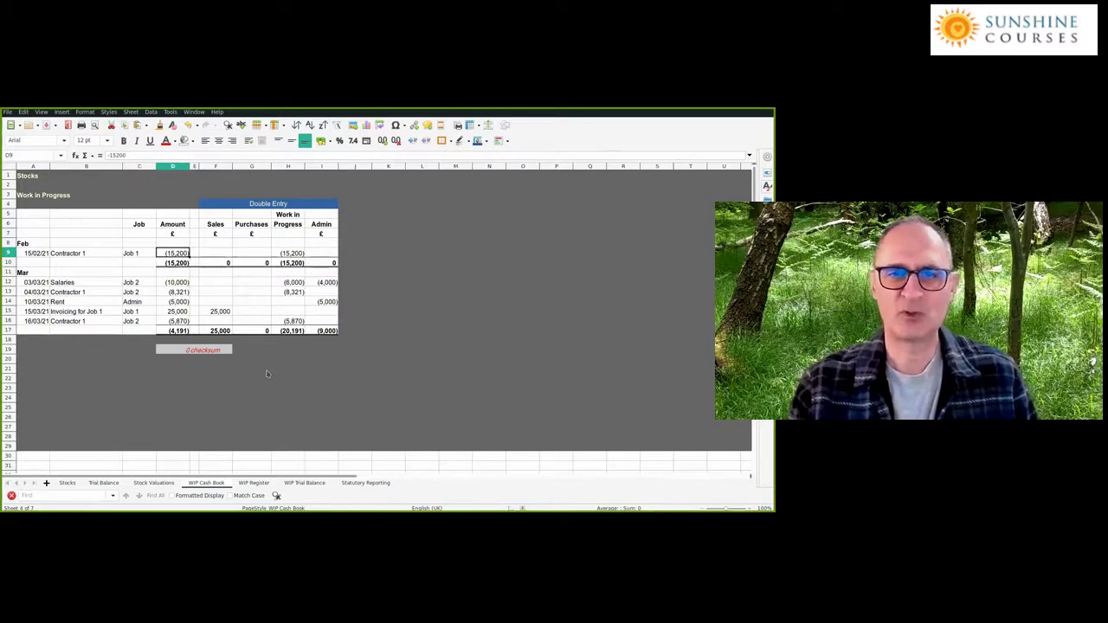
pyautogui.press('Right')
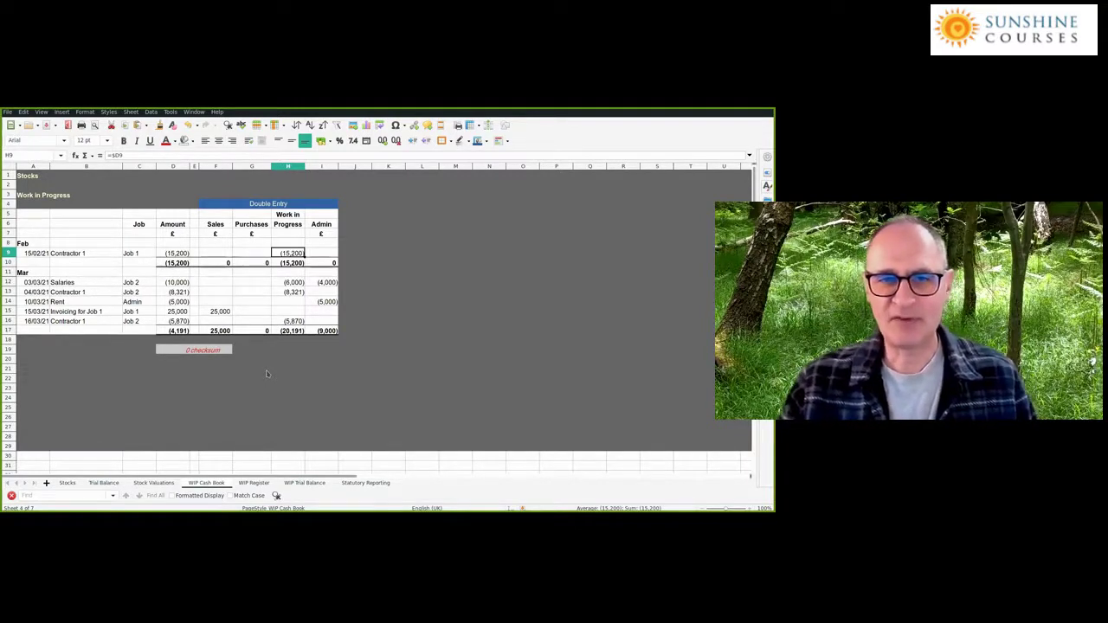
pyautogui.click(173, 312)
pyautogui.click(291, 244)
pyautogui.click(291, 252)
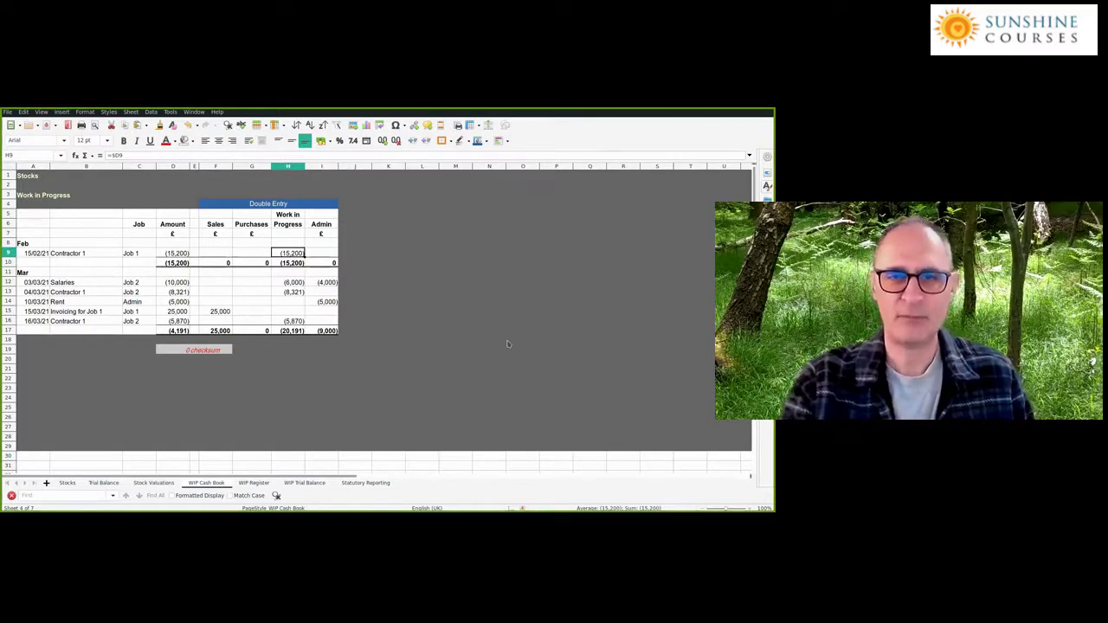
# - Examine how the 03/03/21 salaries payment is split between Work in Progress and Admin
pyautogui.click(32, 284)
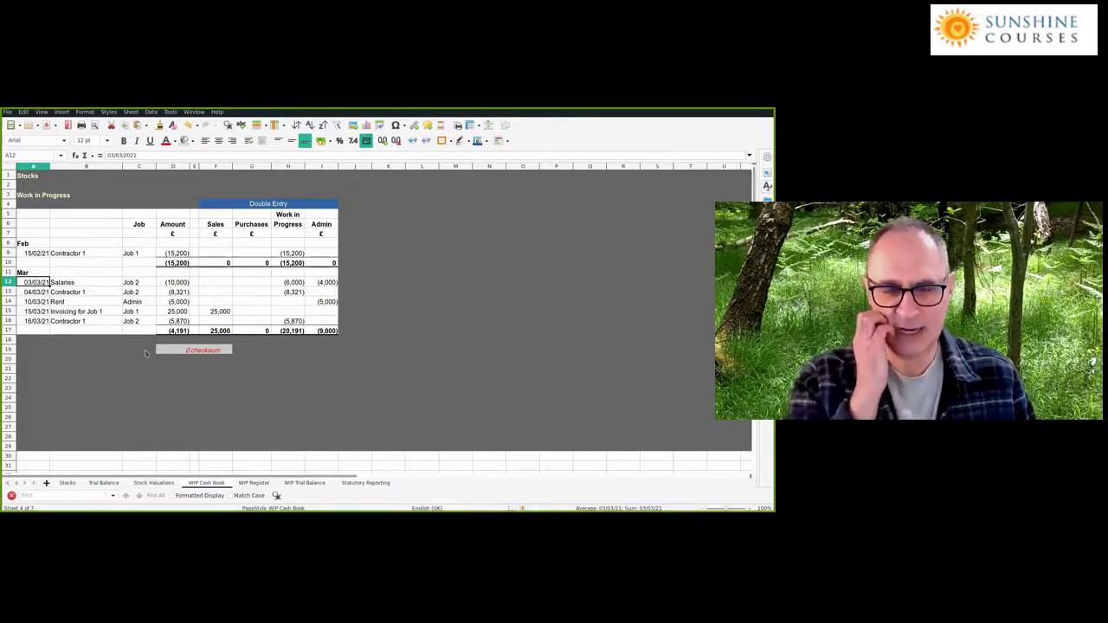
pyautogui.hotkey('ctrl', 'Right')
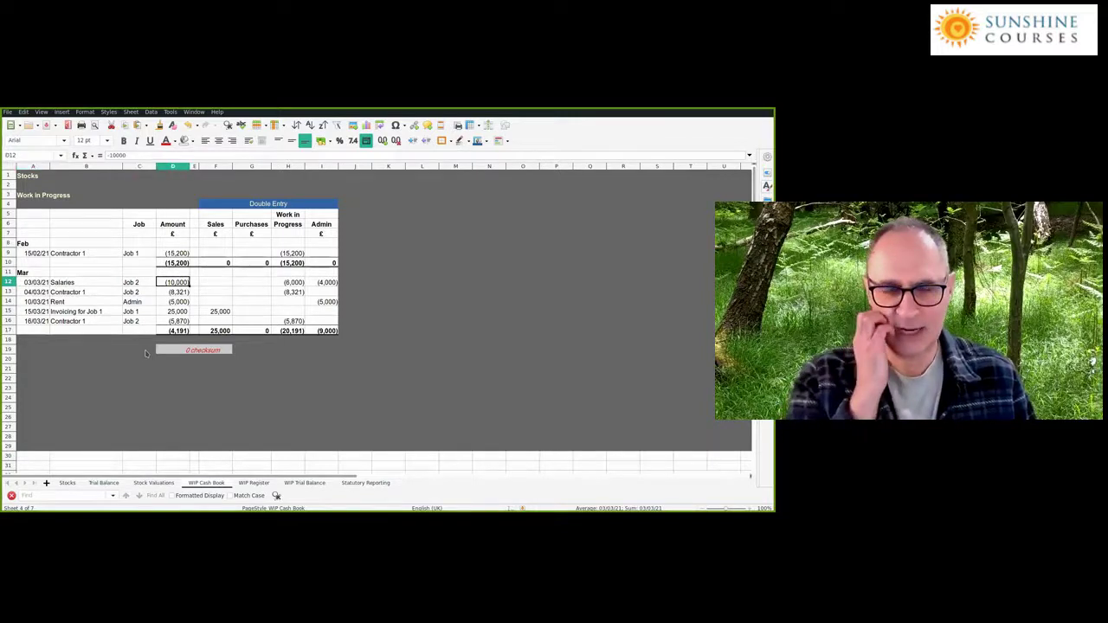
pyautogui.hotkey('ctrl', 'Right')
pyautogui.press('Right')
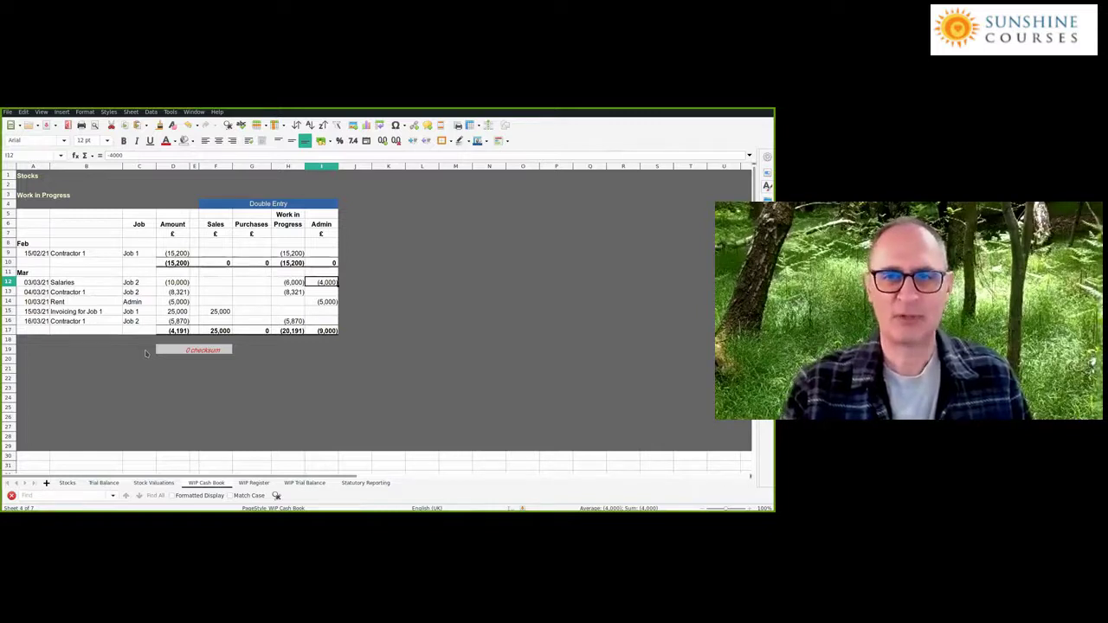
pyautogui.press('Left')
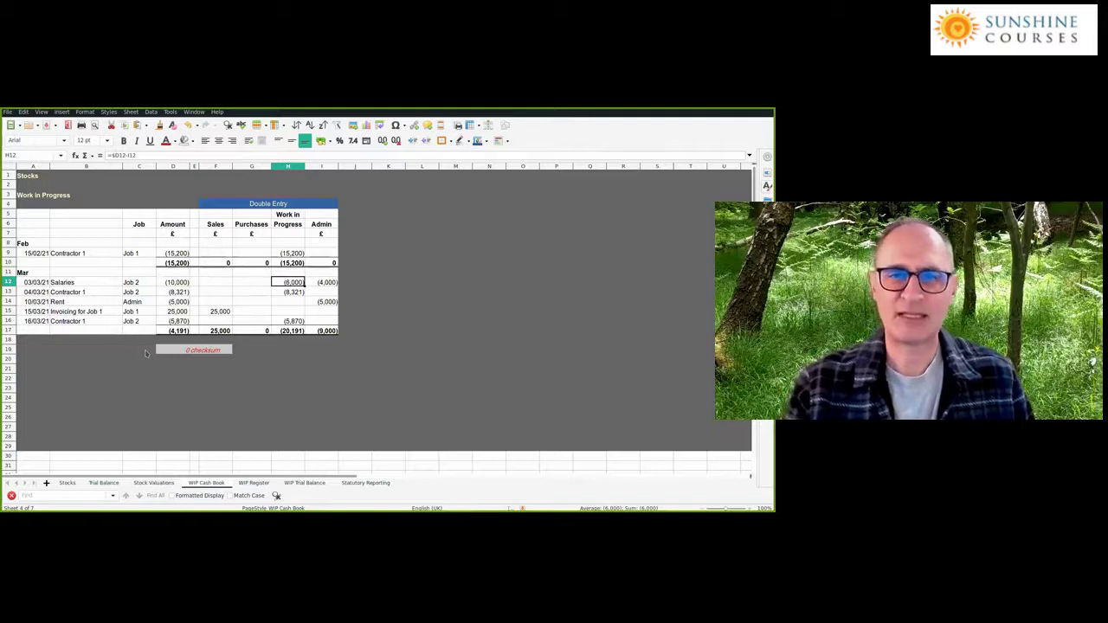
# - Review the Work in Progress postings from the 15/02/21 contractor cost down to the 04/03/21 contractor cost
pyautogui.press('Up')
pyautogui.press('Up')
pyautogui.press('Up')
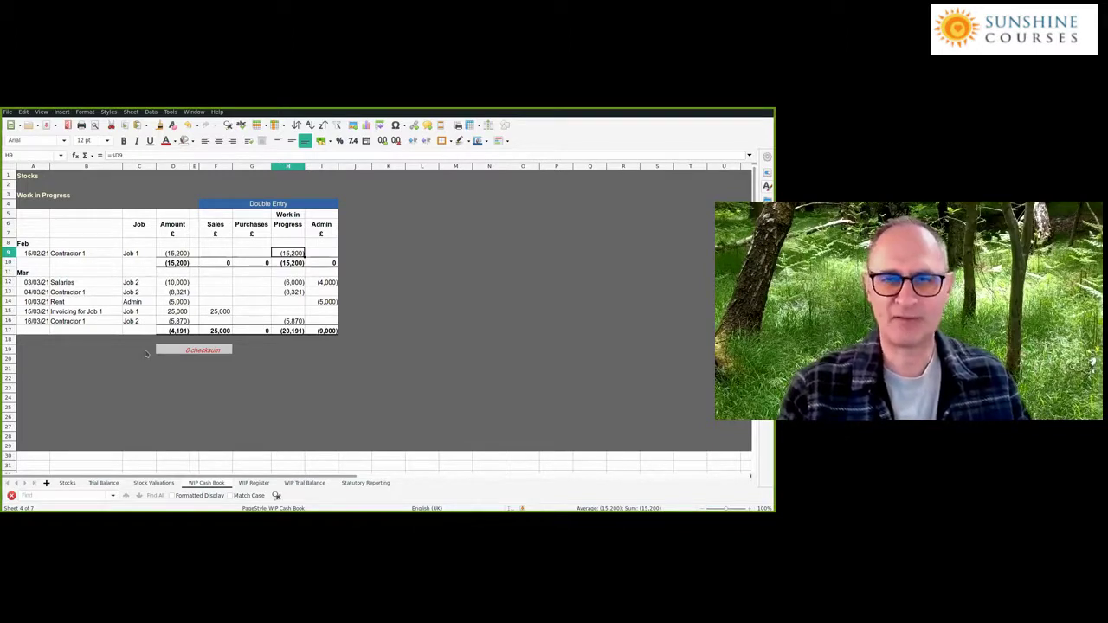
pyautogui.press('Down')
pyautogui.press('Down')
pyautogui.press('Down')
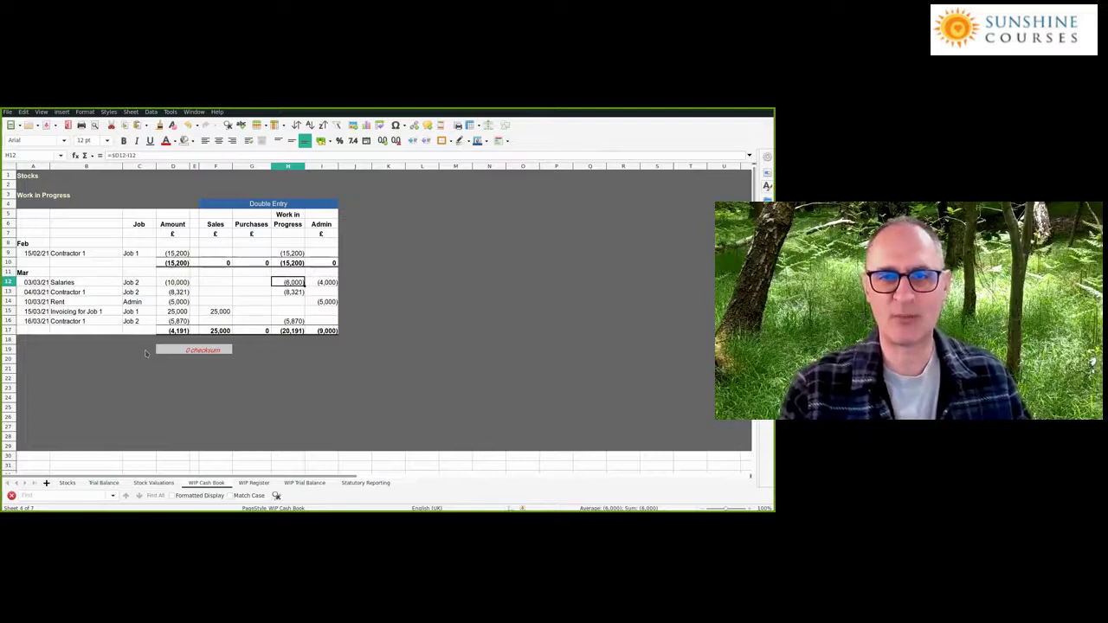
pyautogui.press('Down')
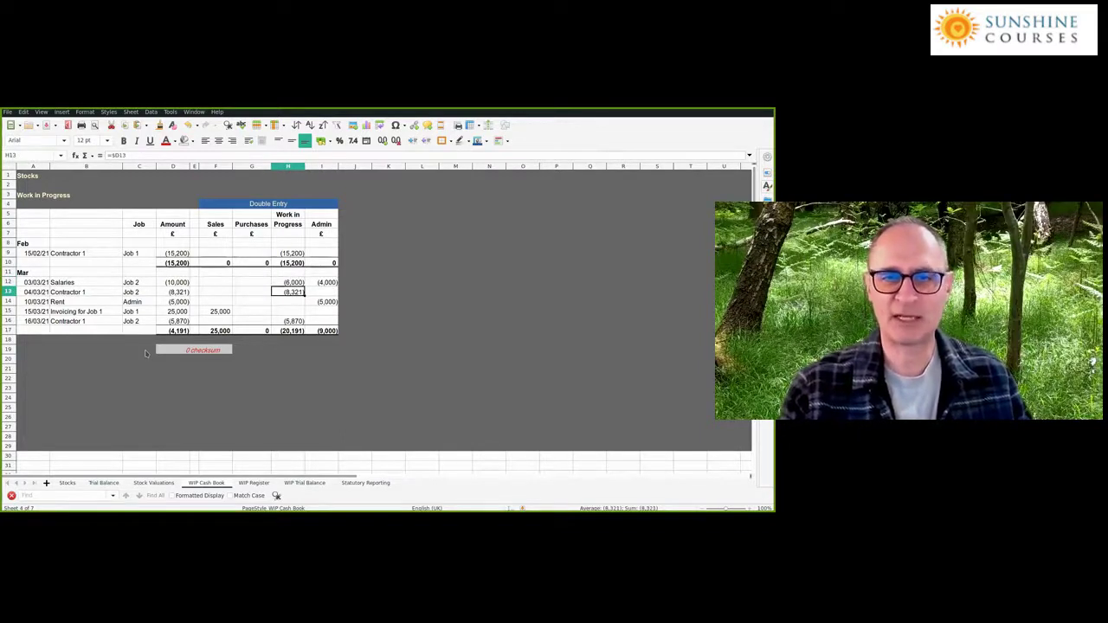
# - Check the double entry postings of the 10/03/21 rent, the Job 1 invoice and the 16/03/21 contractor cost
pyautogui.press('Down')
pyautogui.press('Right')
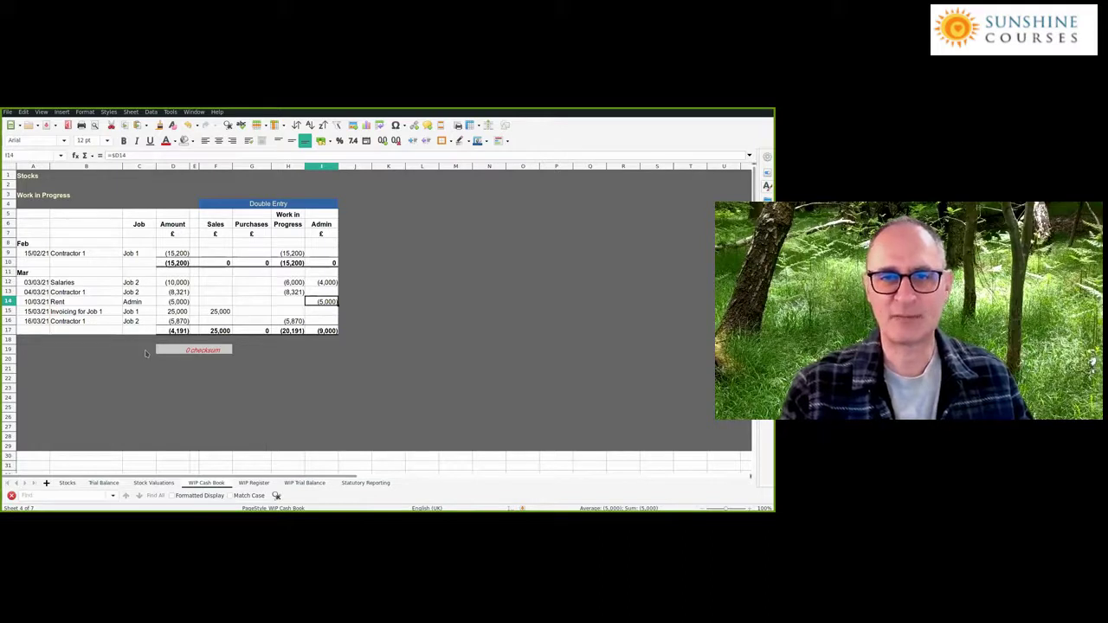
pyautogui.press('Left')
pyautogui.press('Left')
pyautogui.press('Left')
pyautogui.press('Down')
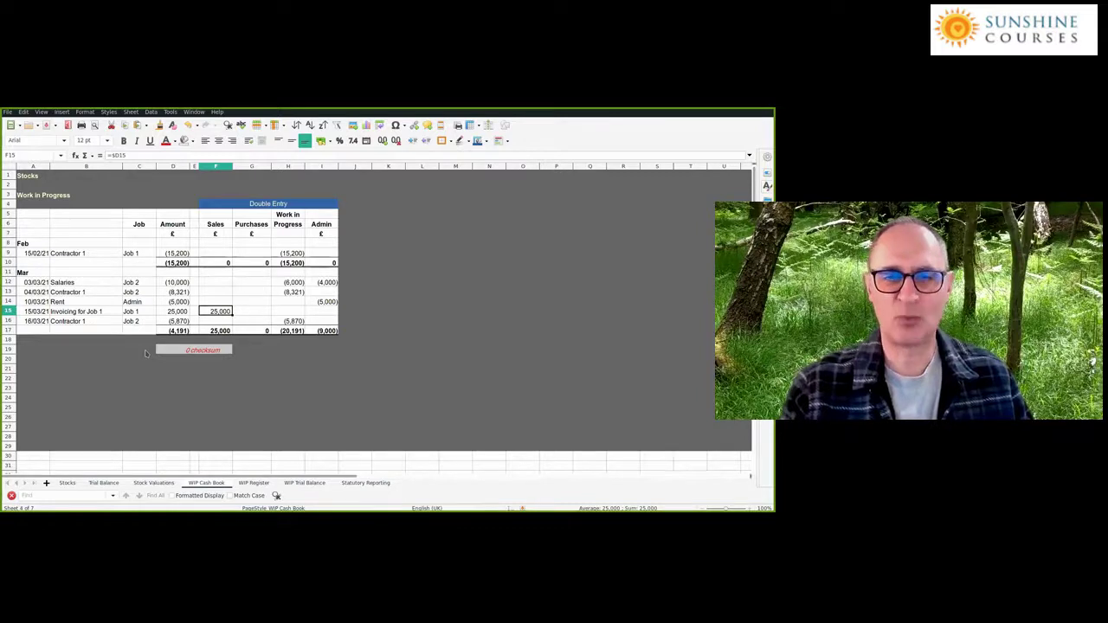
pyautogui.press('Down')
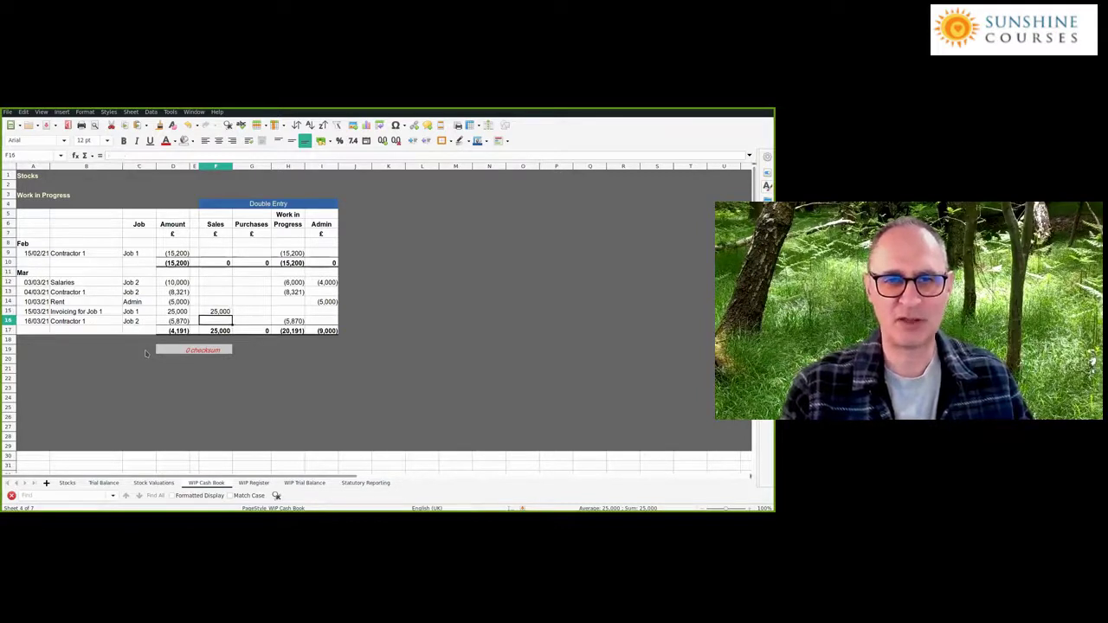
pyautogui.press('Right')
pyautogui.press('Right')
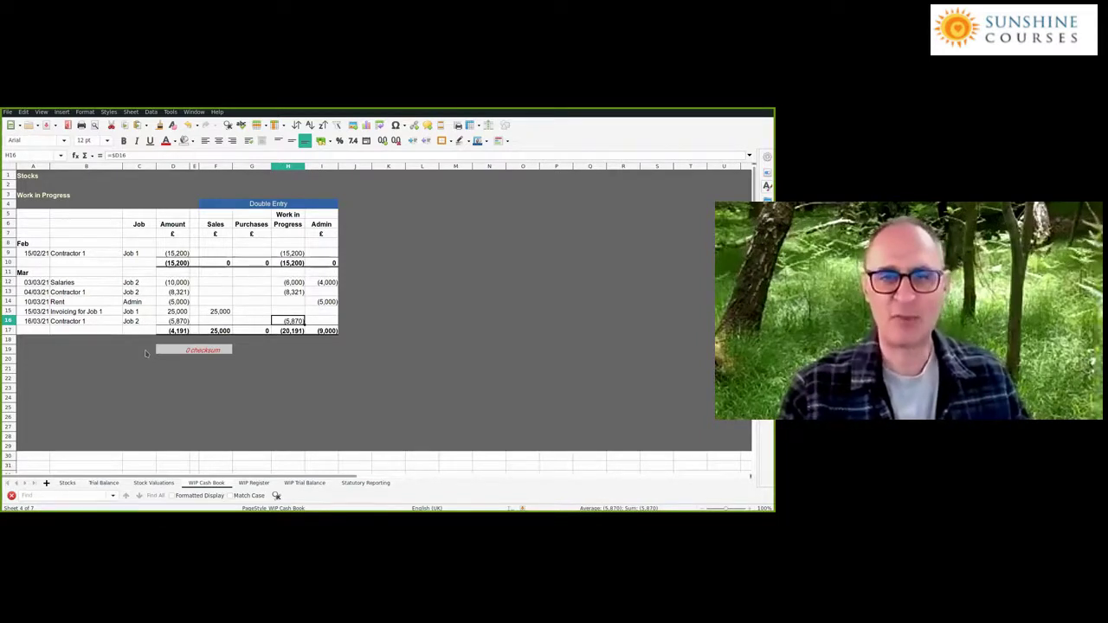
# - Check the March total of the Amount column in D17 against the individual March cash entries
pyautogui.press('Down')
pyautogui.press('Left')
pyautogui.press('Left')
pyautogui.press('Left')
pyautogui.press('Left')
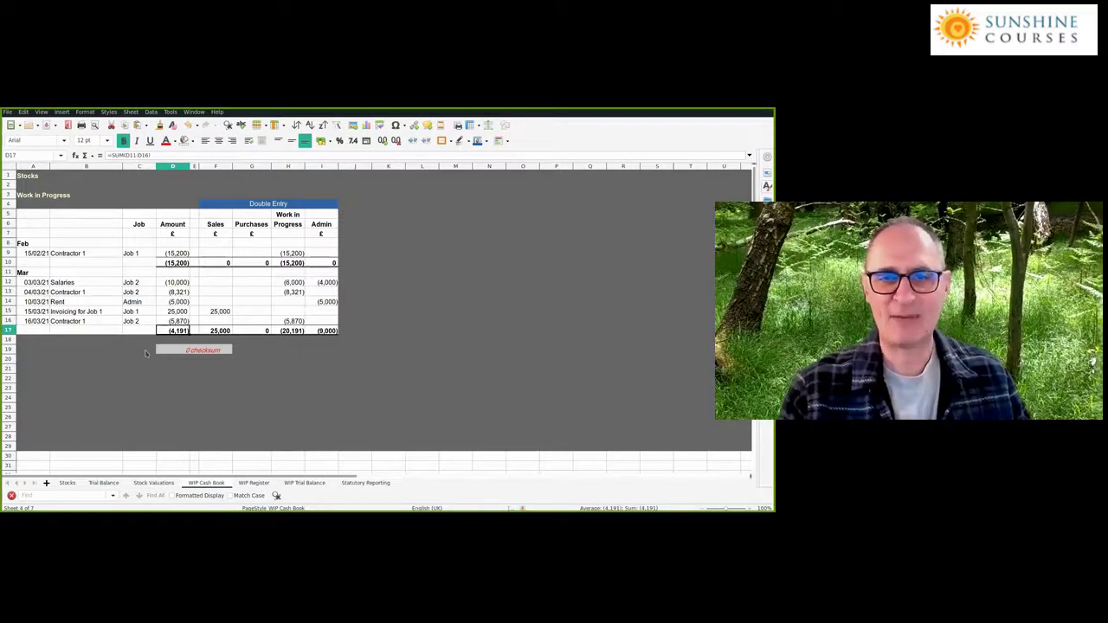
pyautogui.press('Up')
pyautogui.press('Up')
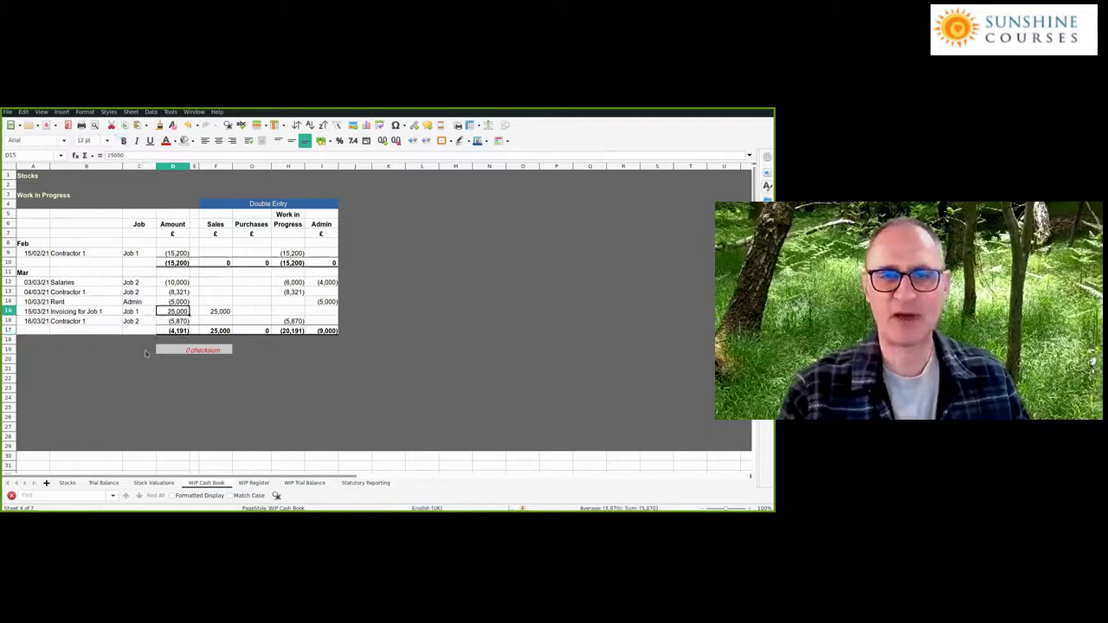
pyautogui.press('Up')
pyautogui.press('Up')
pyautogui.press('Up')
pyautogui.press('Down')
pyautogui.press('Down')
pyautogui.press('Down')
pyautogui.press('Down')
pyautogui.press('Down')
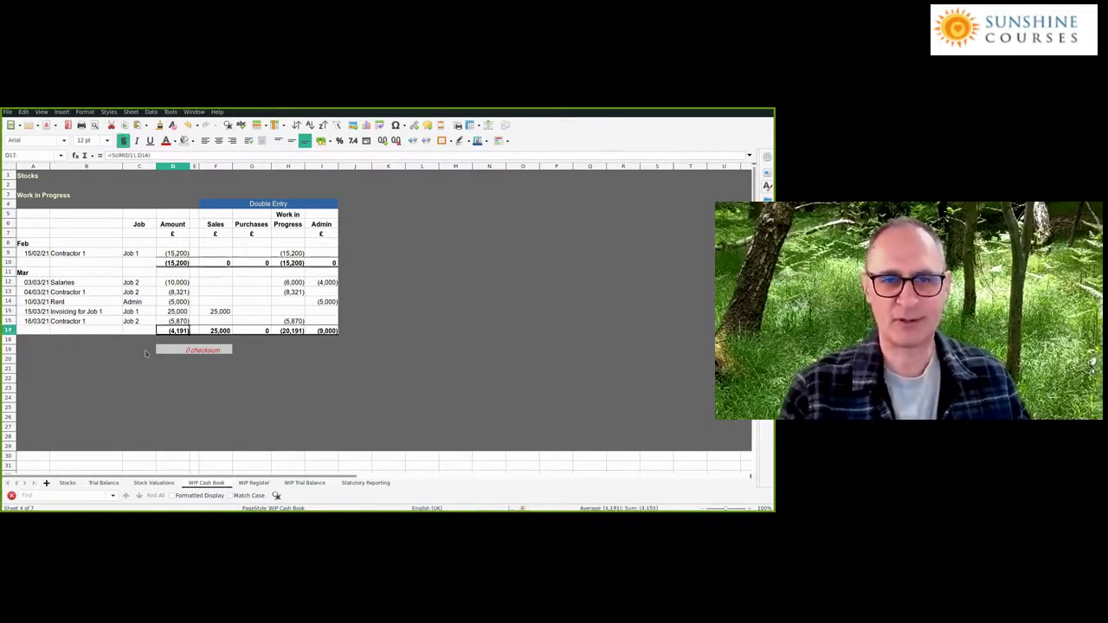
# - Inspect the March totals across the double entry columns up to Work in Progress in H17
pyautogui.press('Right')
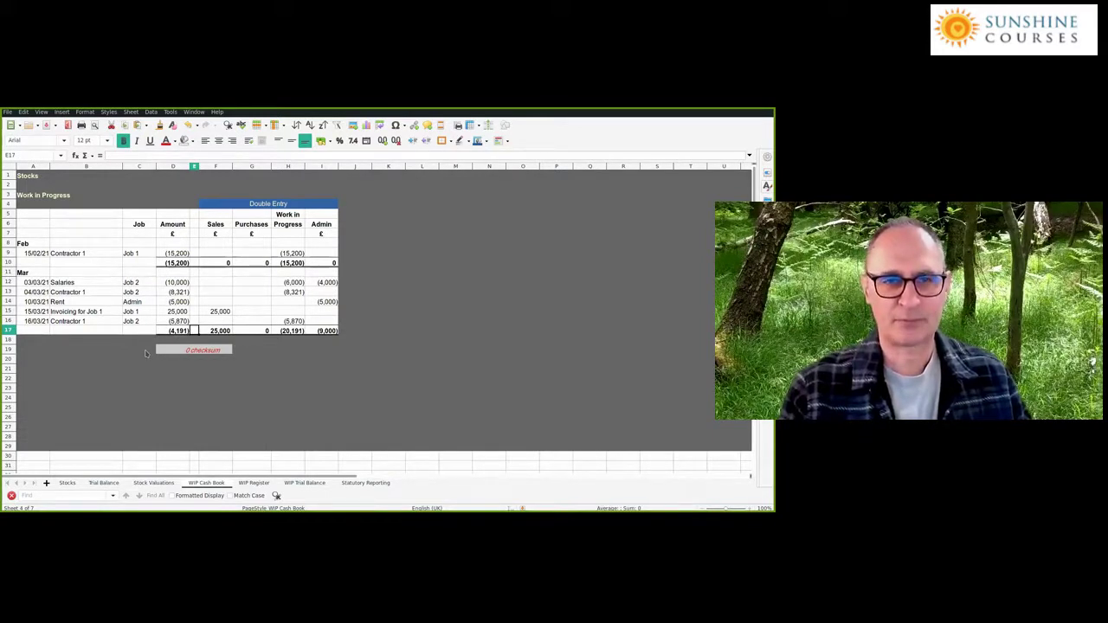
pyautogui.press('Right')
pyautogui.press('Right')
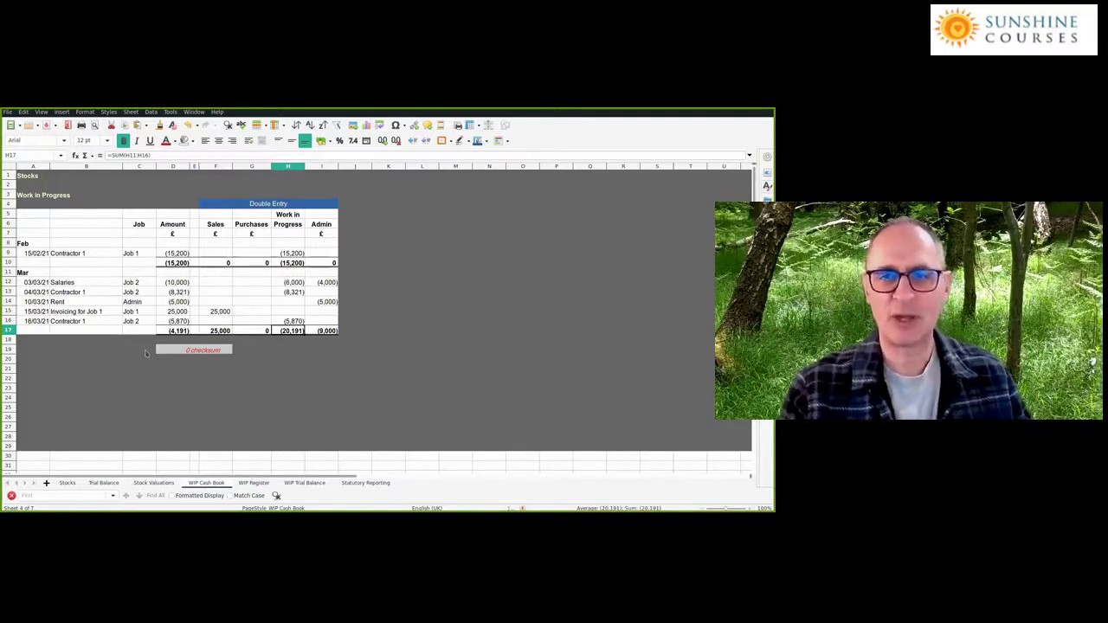
# - Check the March Work in Progress entries in column H against their total in H17, and inspect the Admin total in I17
pyautogui.press('Up')
pyautogui.hotkey('shift', 'Up')
pyautogui.hotkey('shift', 'Up')
pyautogui.hotkey('shift', 'Up')
pyautogui.hotkey('shift', 'Up')
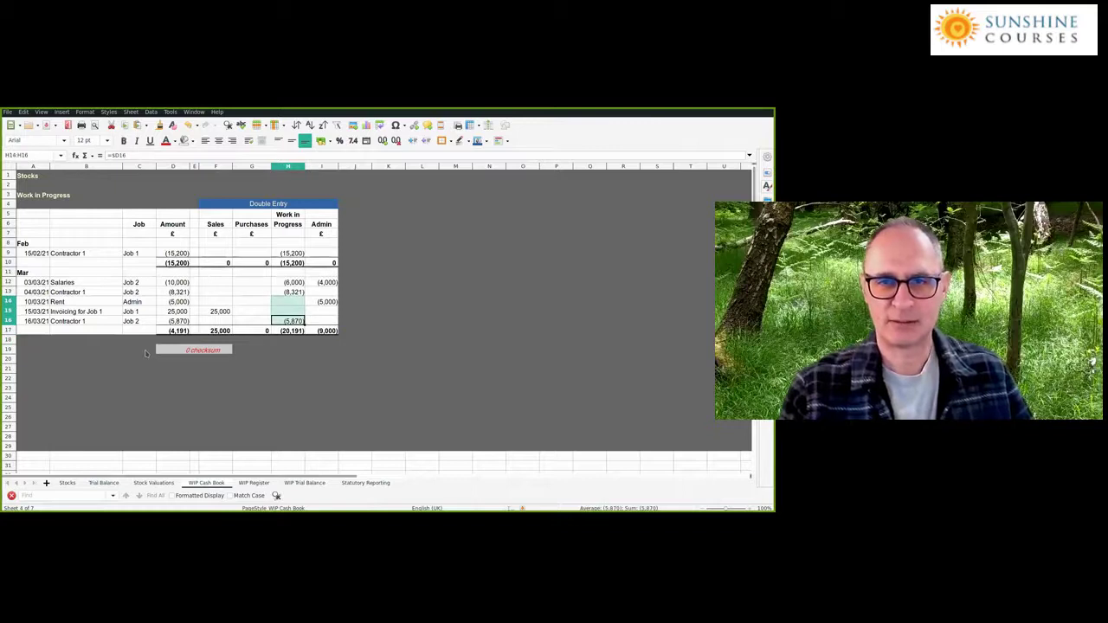
pyautogui.press('Down')
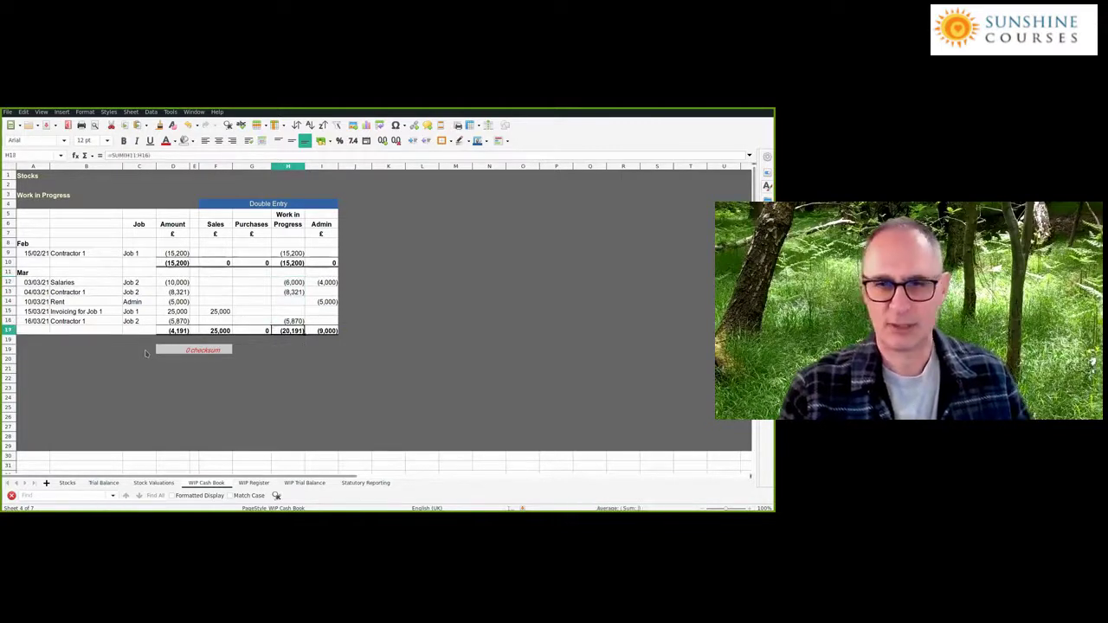
pyautogui.press('Right')
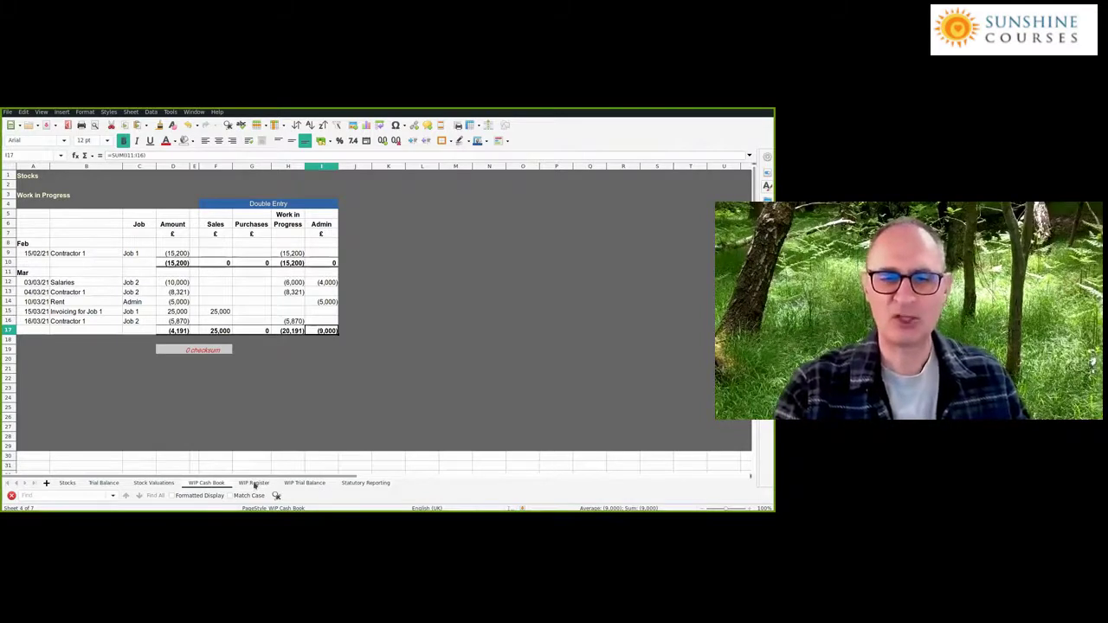
# - Review the Job 1 and Job 2 cost entries and the 15/03/21 Sales Journal entry on the WIP Register sheet
pyautogui.click(254, 483)
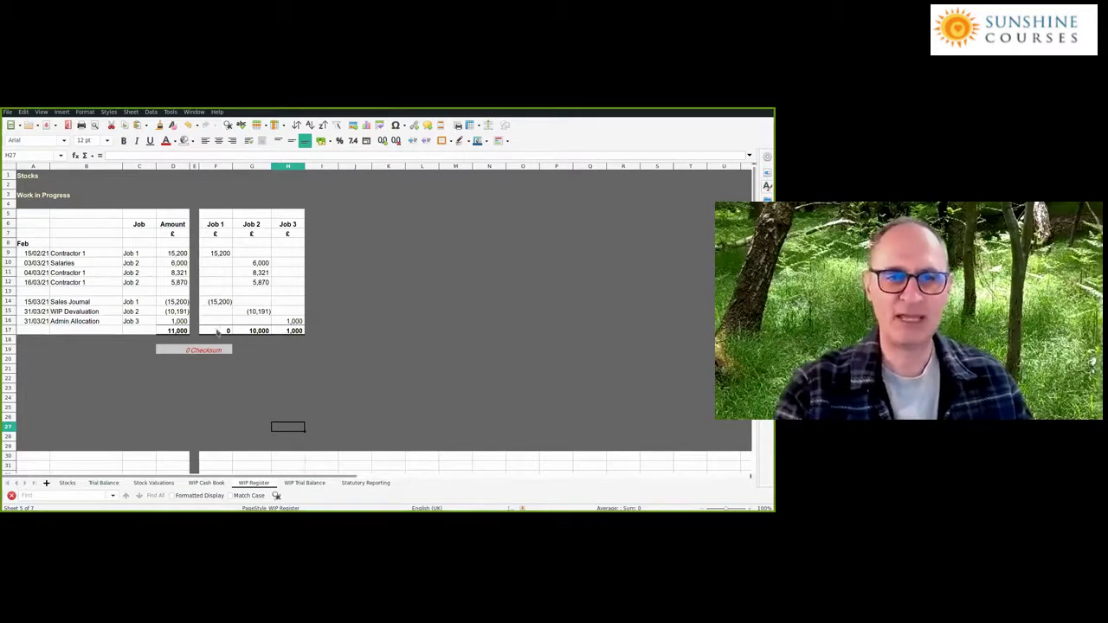
pyautogui.click(43, 253)
pyautogui.click(164, 254)
pyautogui.click(218, 255)
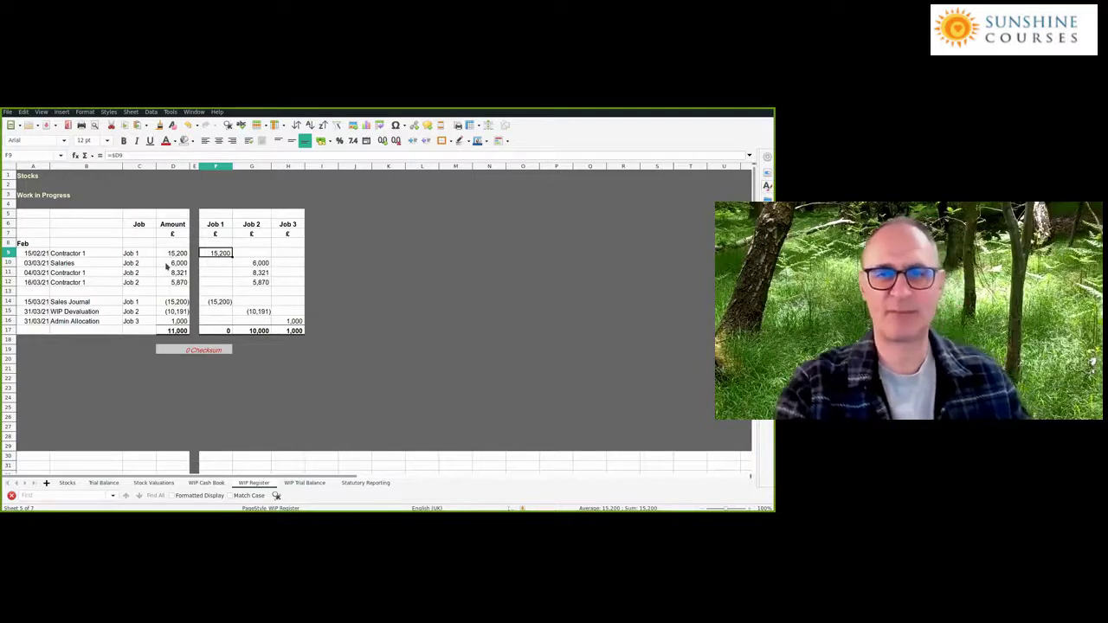
pyautogui.click(248, 262)
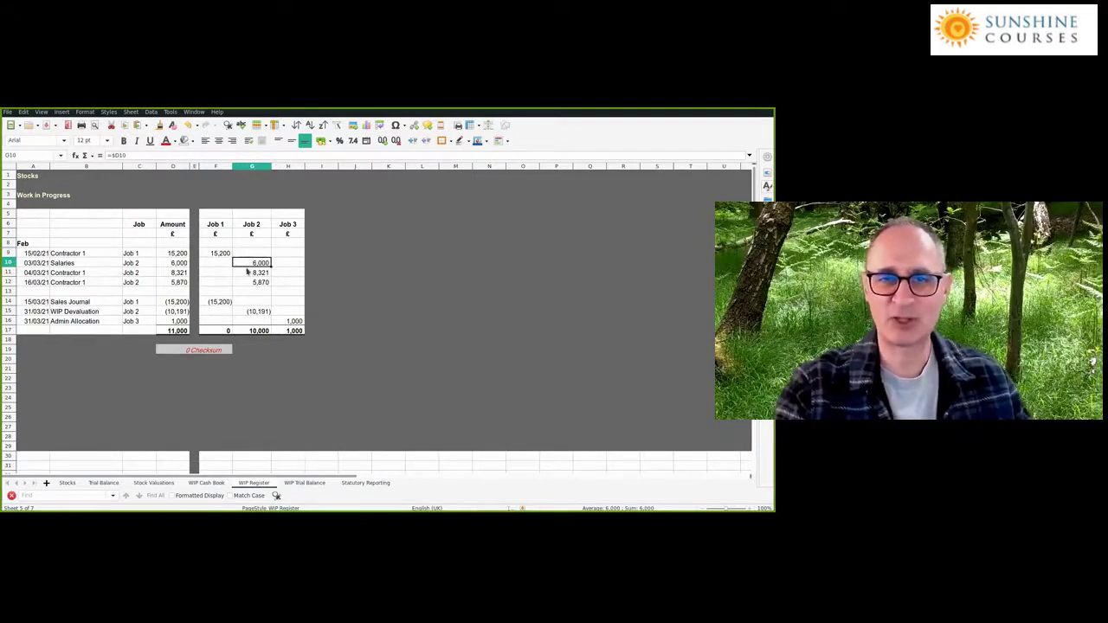
pyautogui.click(247, 273)
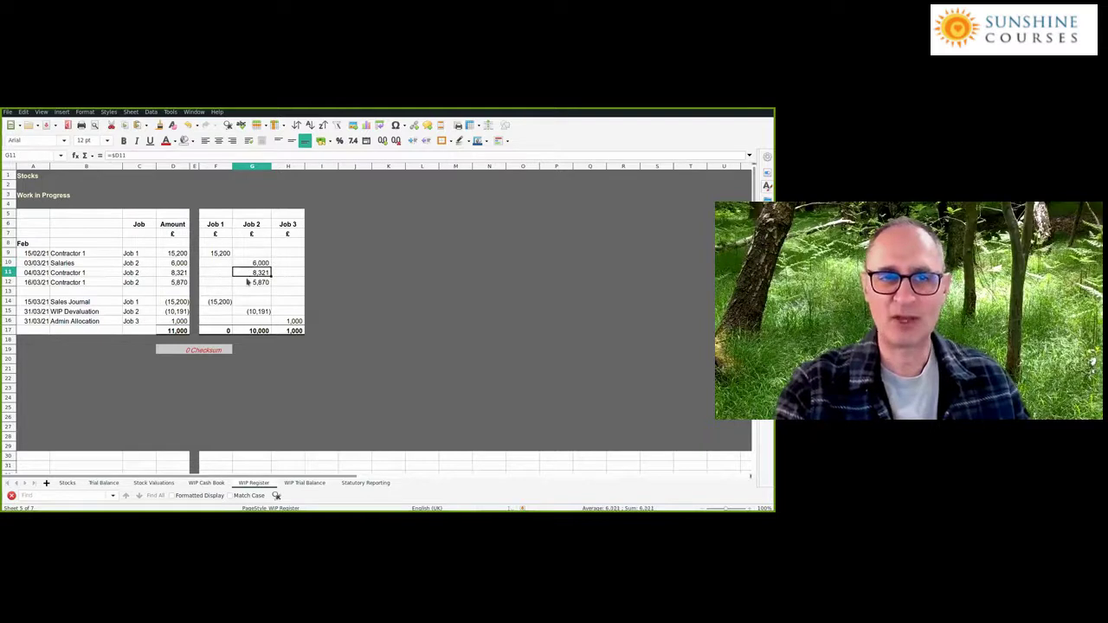
pyautogui.click(247, 284)
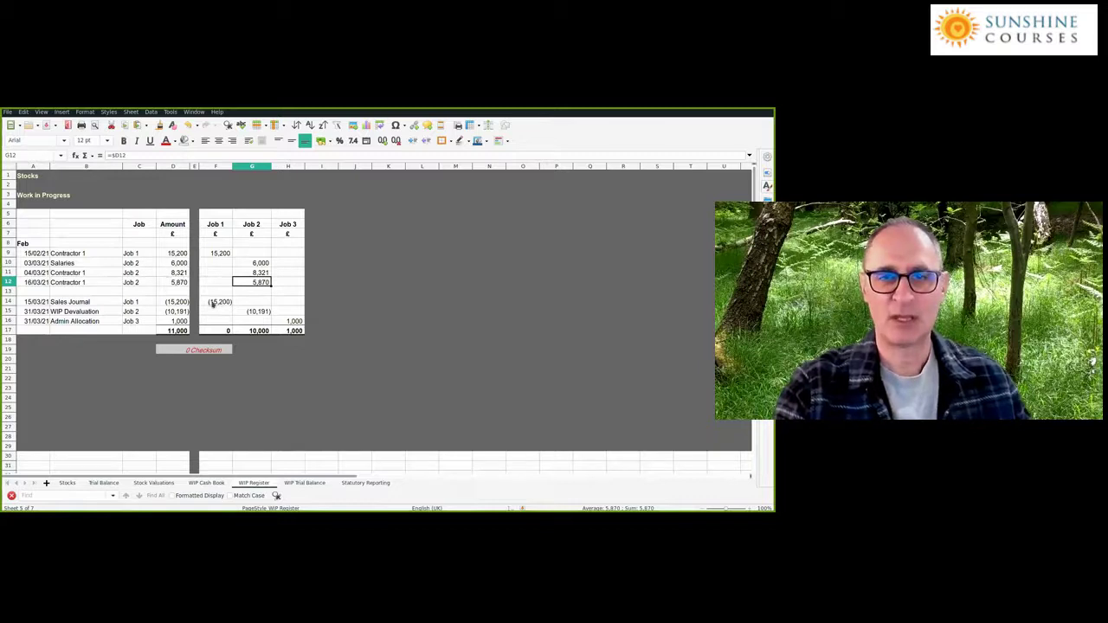
pyautogui.click(98, 302)
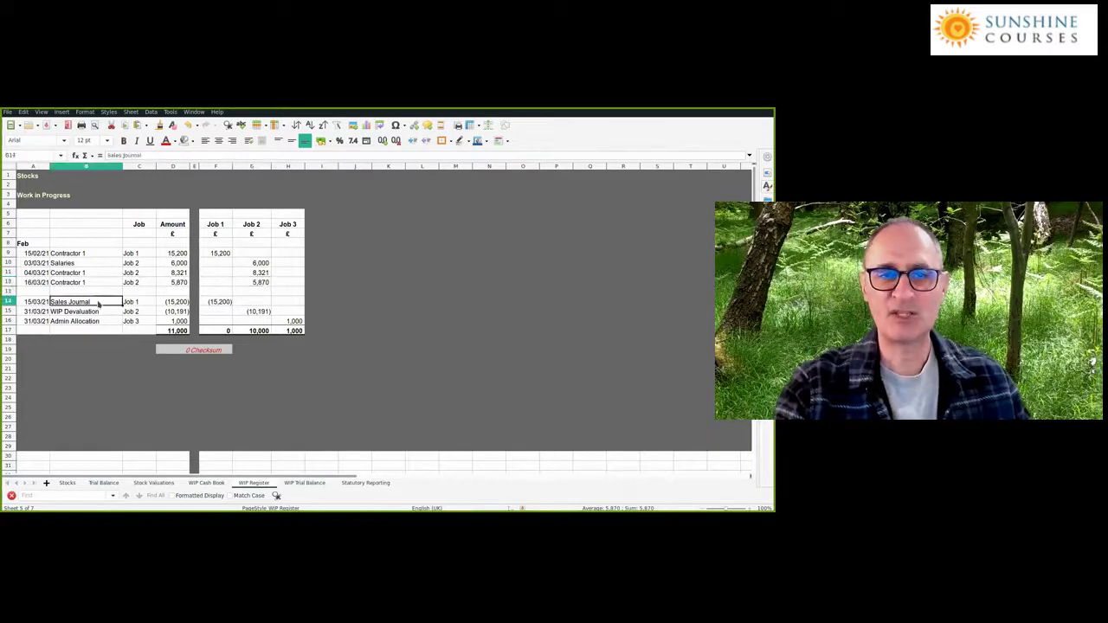
pyautogui.click(215, 303)
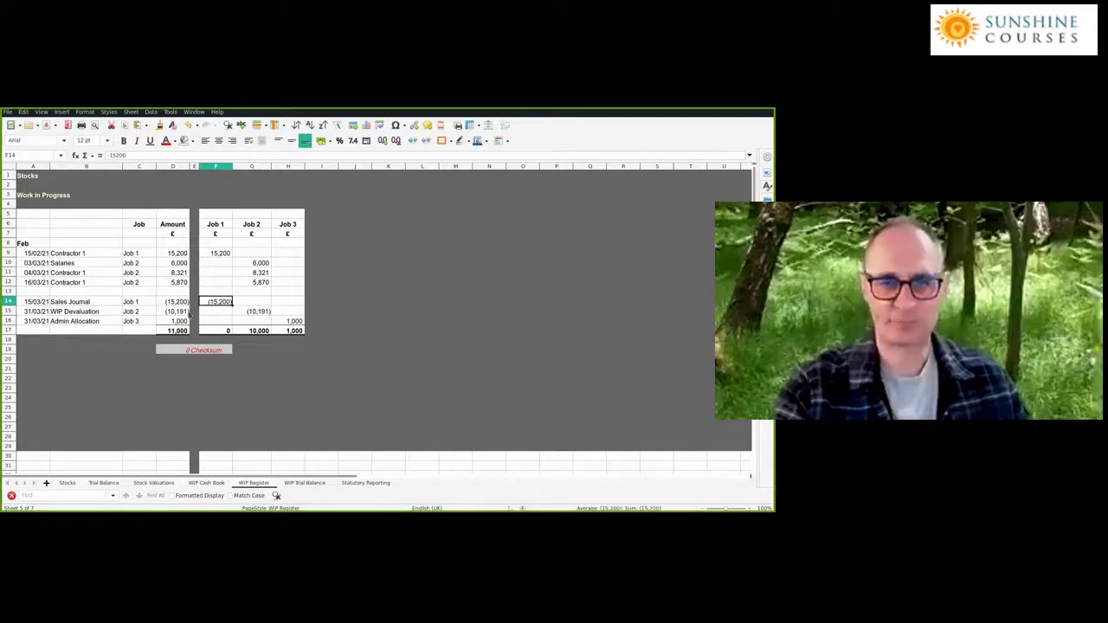
# - Clear the WIP Devaluation and Admin Allocation figures from D15:D16 and G15:H16 of the WIP Register
pyautogui.moveTo(179, 311); pyautogui.dragTo(181, 321)
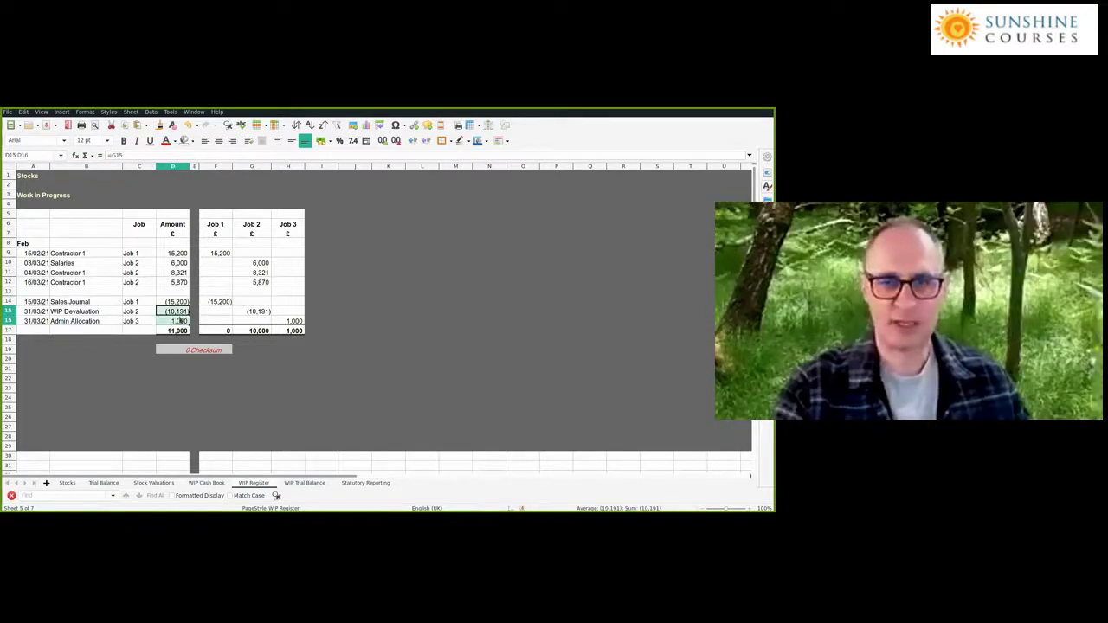
pyautogui.press('Delete')
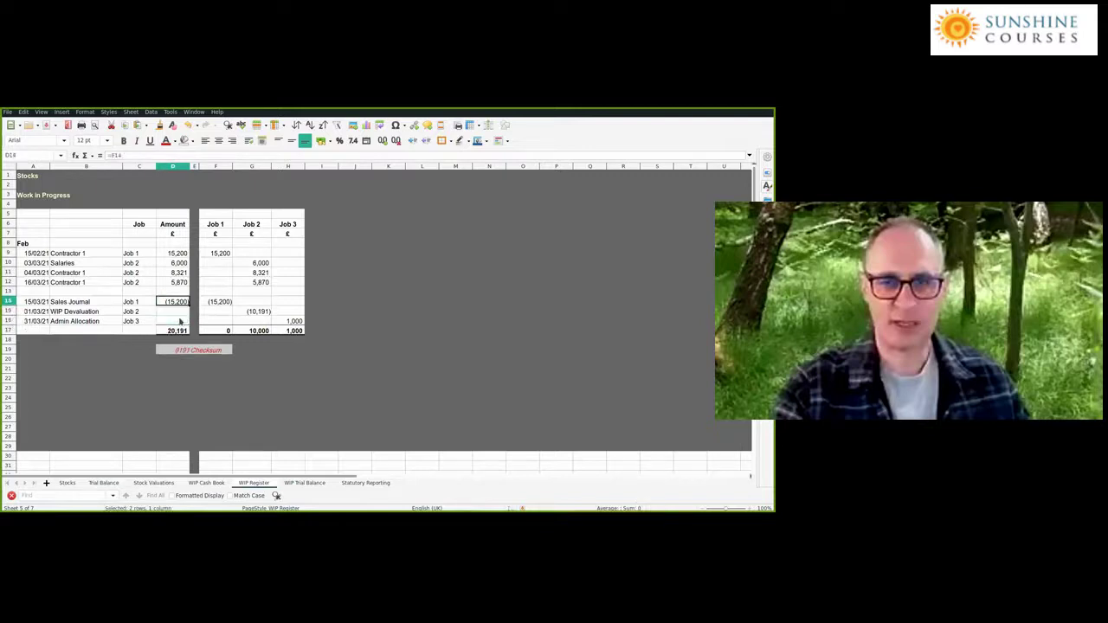
pyautogui.press('Right')
pyautogui.press('Right')
pyautogui.press('Right')
pyautogui.hotkey('shift', 'Right')
pyautogui.hotkey('shift', 'Down')
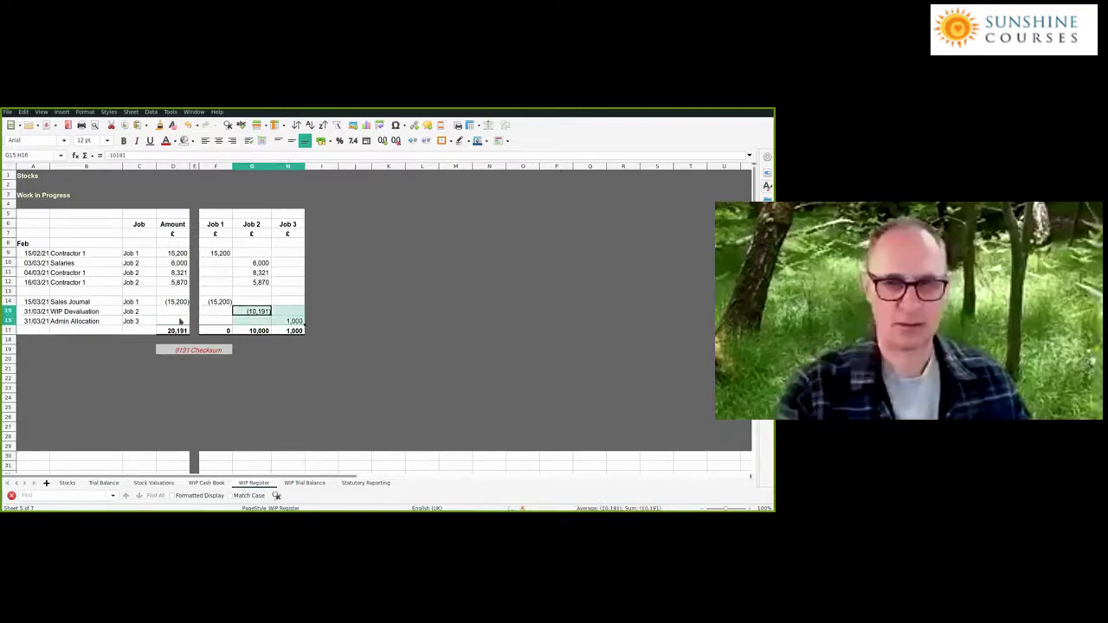
pyautogui.press('Delete')
pyautogui.press('Left')
pyautogui.press('Left')
pyautogui.press('Left')
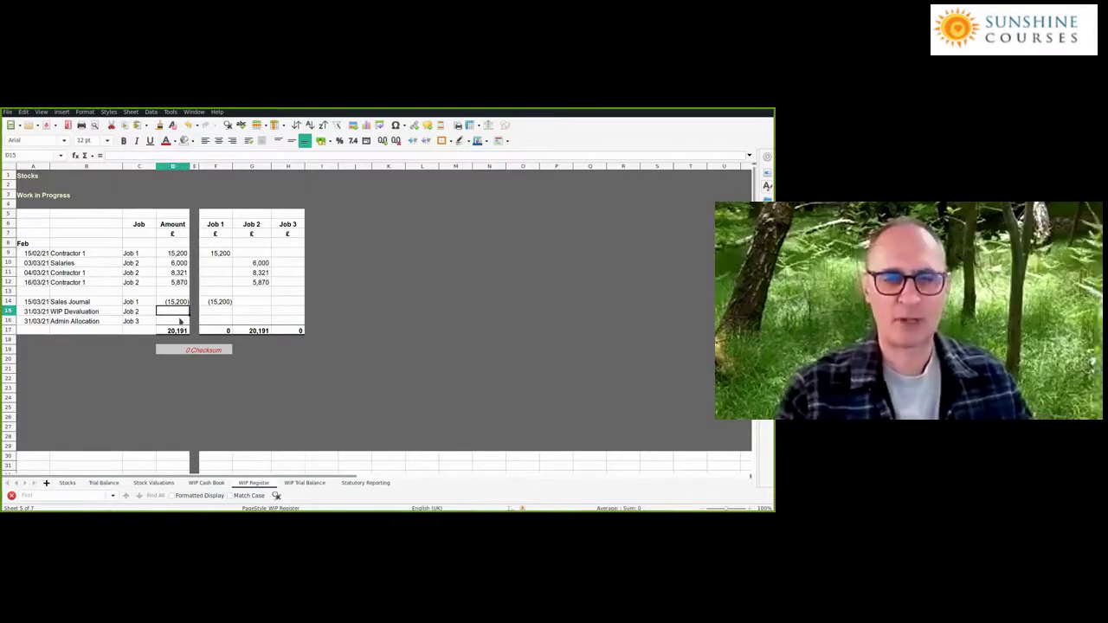
# - Compare the Sales Journal entry for Job 1 in the WIP Register with the Job 1 invoice in the WIP Cash Book
pyautogui.press('Up')
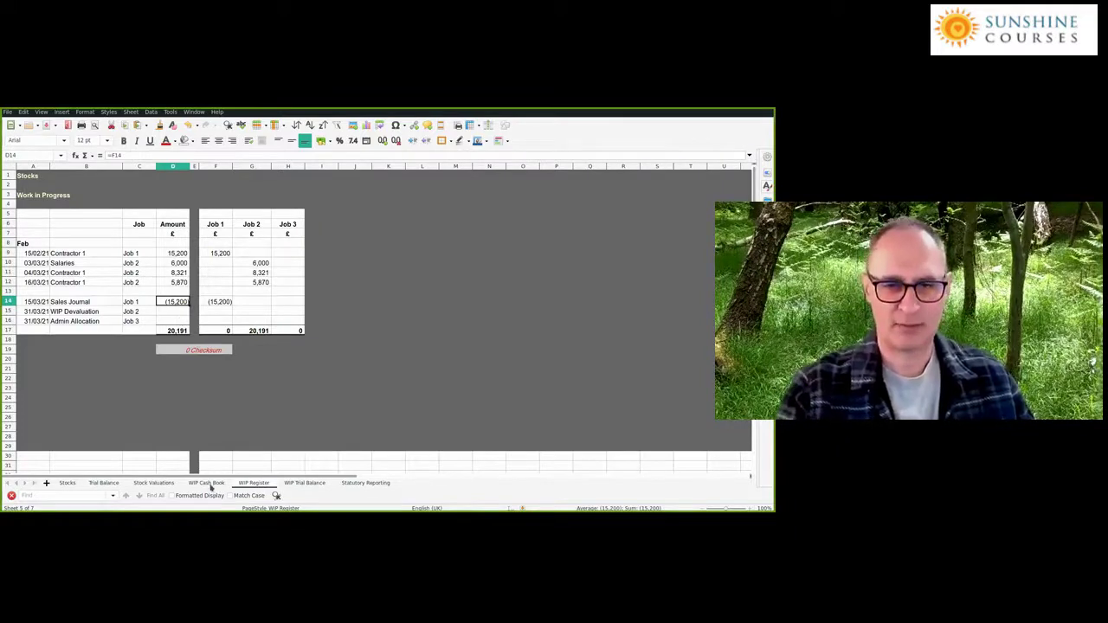
pyautogui.hotkey('ctrl', 'pageup')
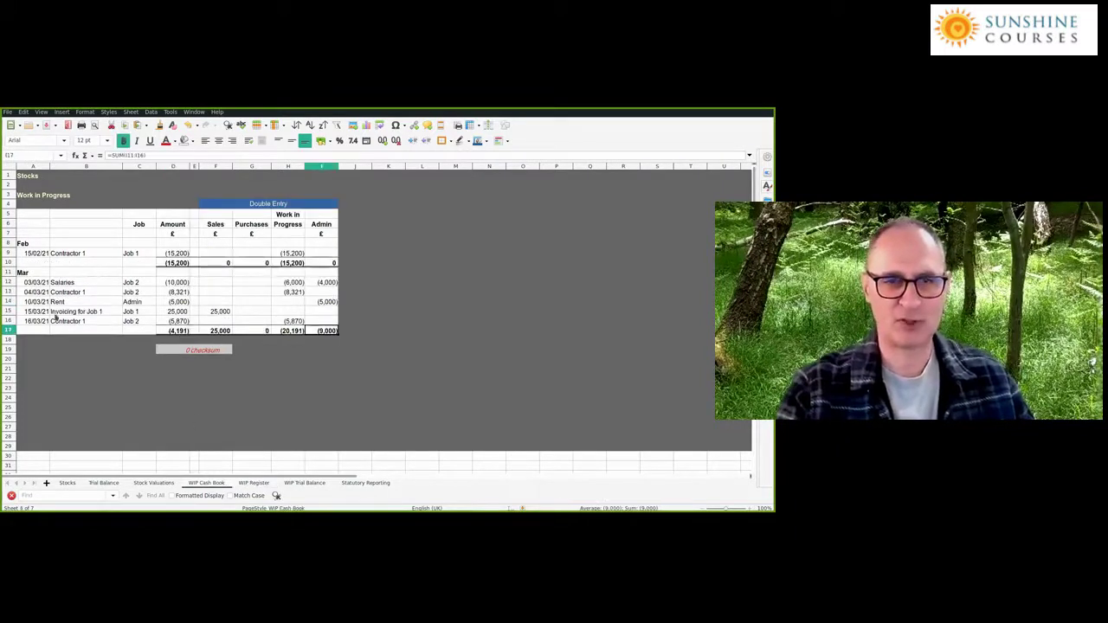
pyautogui.click(256, 484)
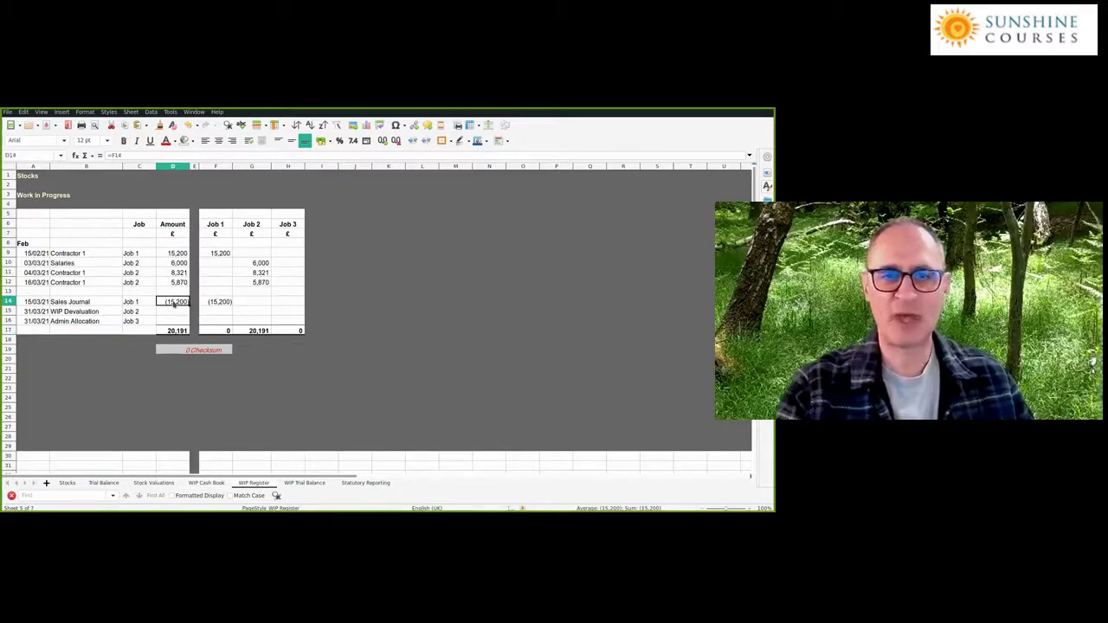
pyautogui.click(212, 303)
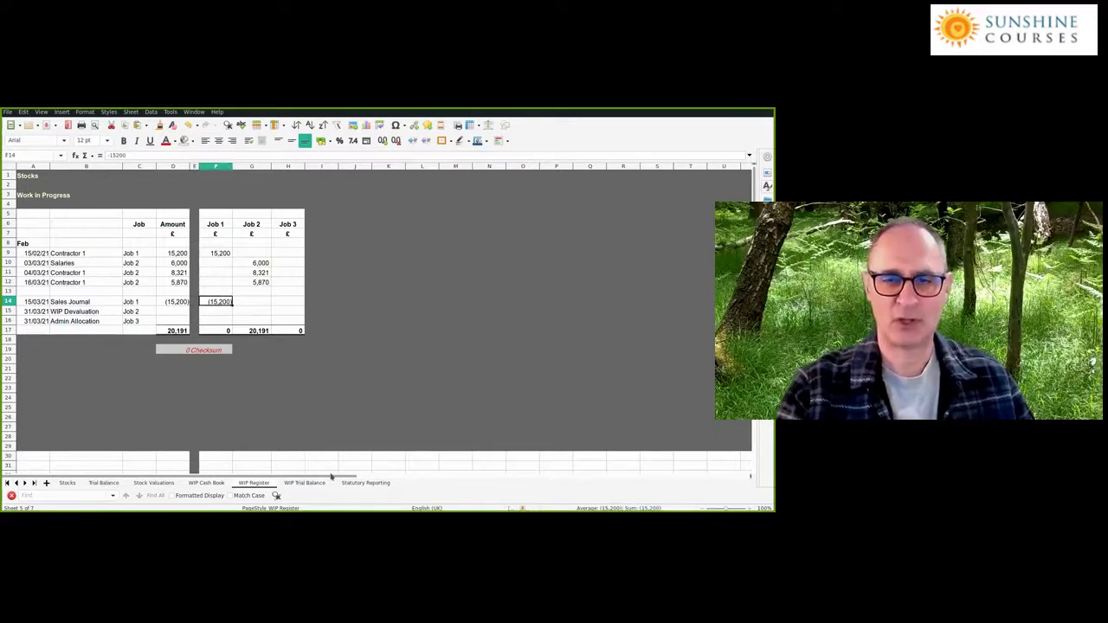
# - Clear the three March journal figures in the Stock row, H12:J12, of the WIP Trial Balance sheet
pyautogui.click(302, 486)
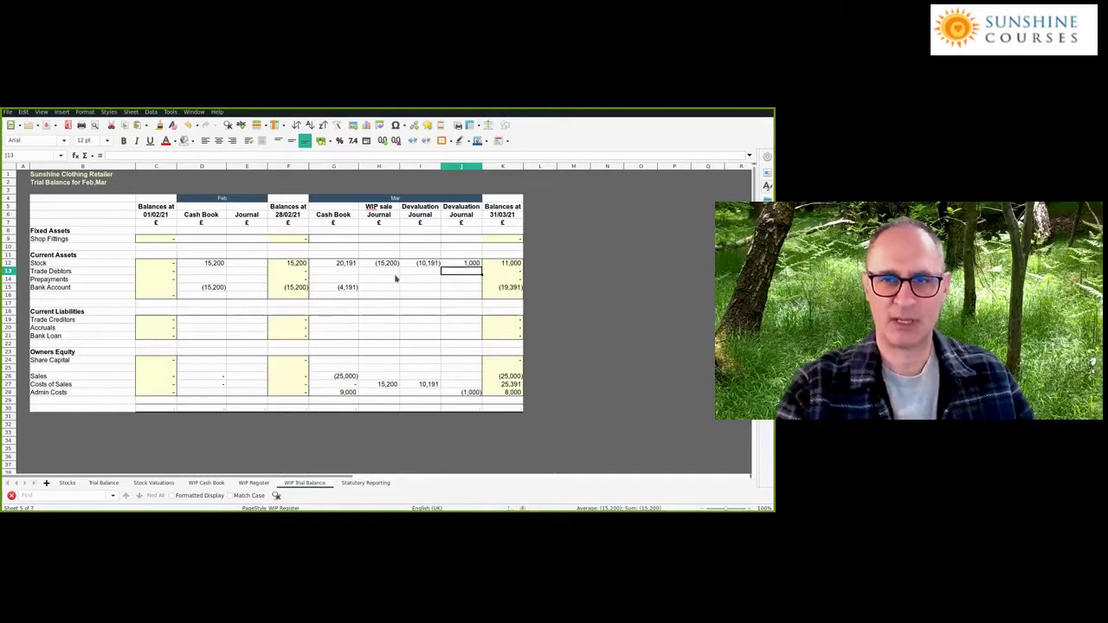
pyautogui.hotkey('shift', 'Right')
pyautogui.hotkey('shift', 'Right')
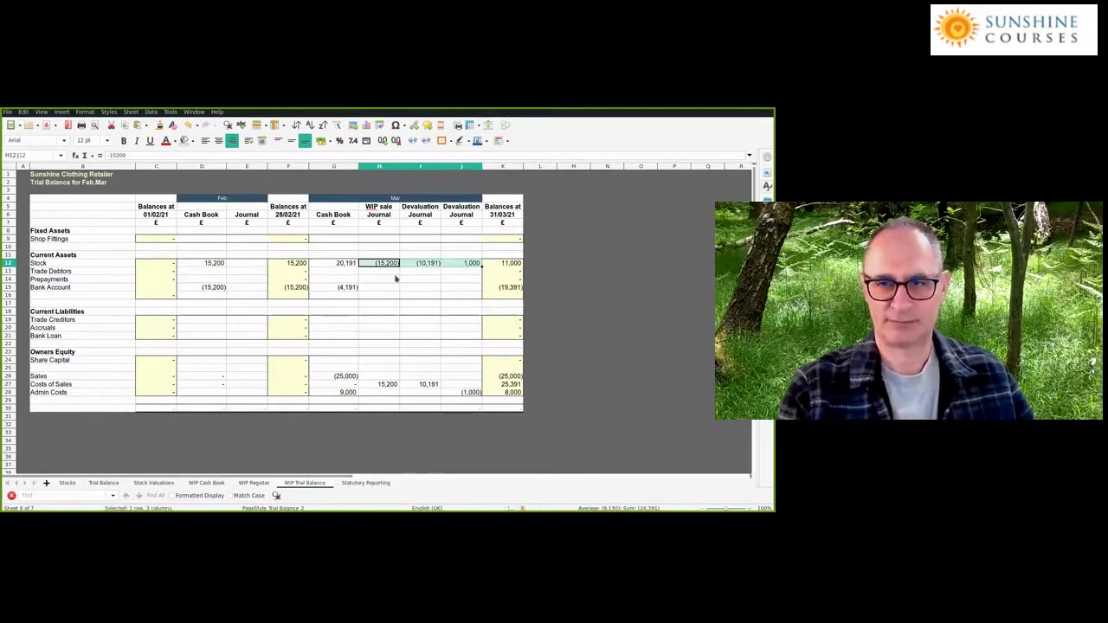
pyautogui.press('Delete')
# - Clear the March journal figures for Costs of Sales and Admin Costs in H27:J28
pyautogui.press('Down')
pyautogui.press('Down')
pyautogui.press('Down')
pyautogui.press('Down')
pyautogui.press('Down')
pyautogui.press('Down')
pyautogui.press('Down')
pyautogui.press('Down')
pyautogui.press('Down')
pyautogui.press('Down')
pyautogui.press('Down')
pyautogui.press('Down')
pyautogui.press('Down')
pyautogui.press('Down')
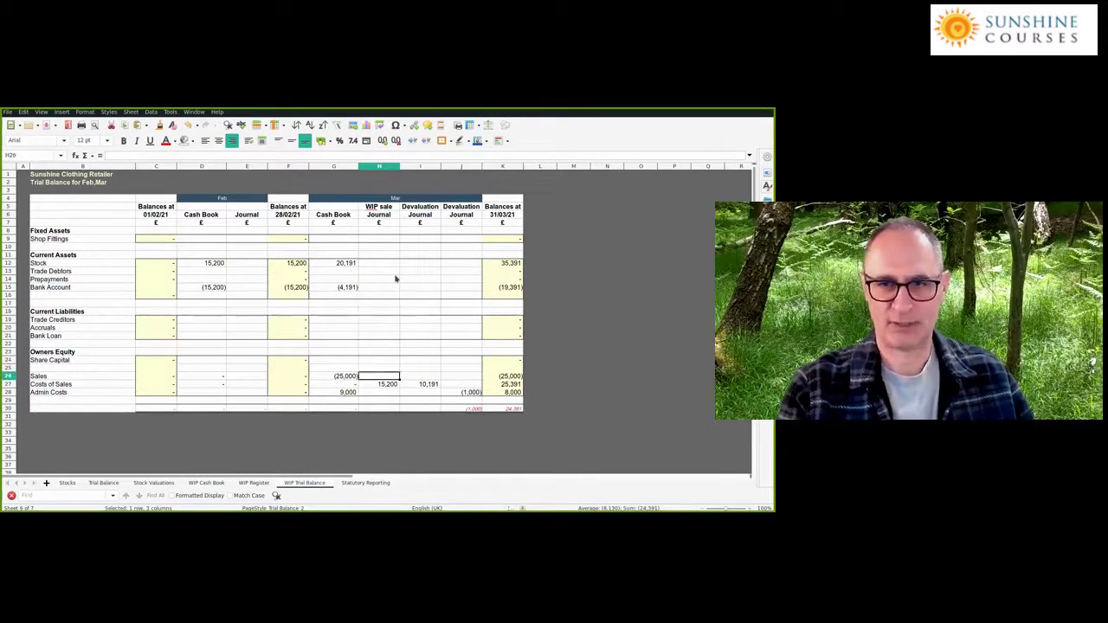
pyautogui.press('Down')
pyautogui.hotkey('shift', 'Right')
pyautogui.hotkey('shift', 'Right')
pyautogui.hotkey('shift', 'Down')
pyautogui.press('Delete')
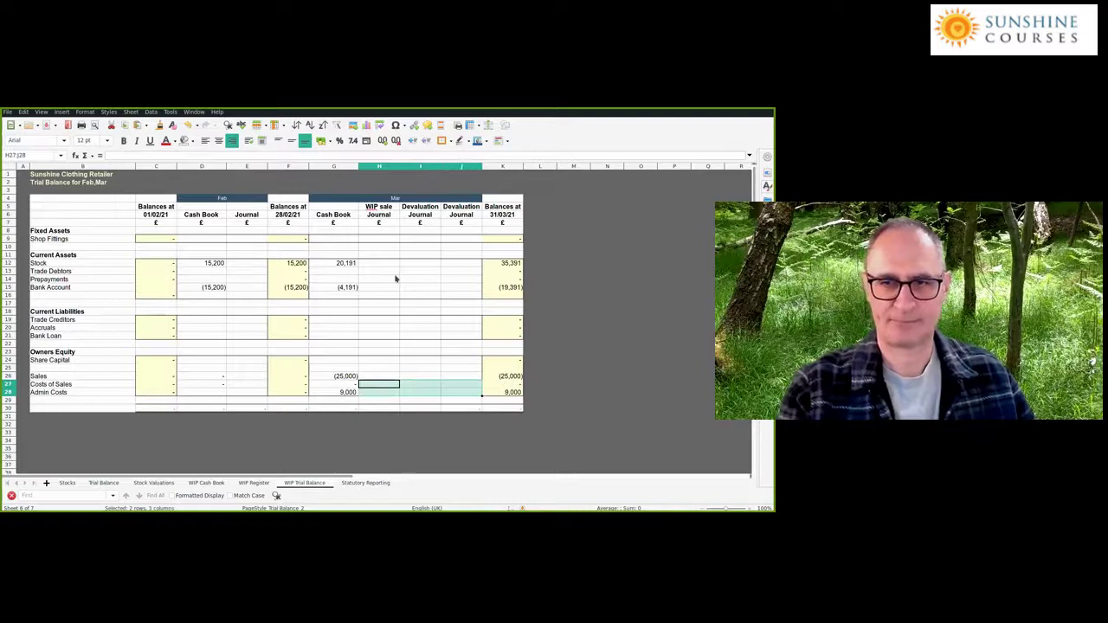
# - Trace the February Cash Book figure for Stock in D12 through the WIP Register and back to the WIP Cash Book
pyautogui.click(220, 267)
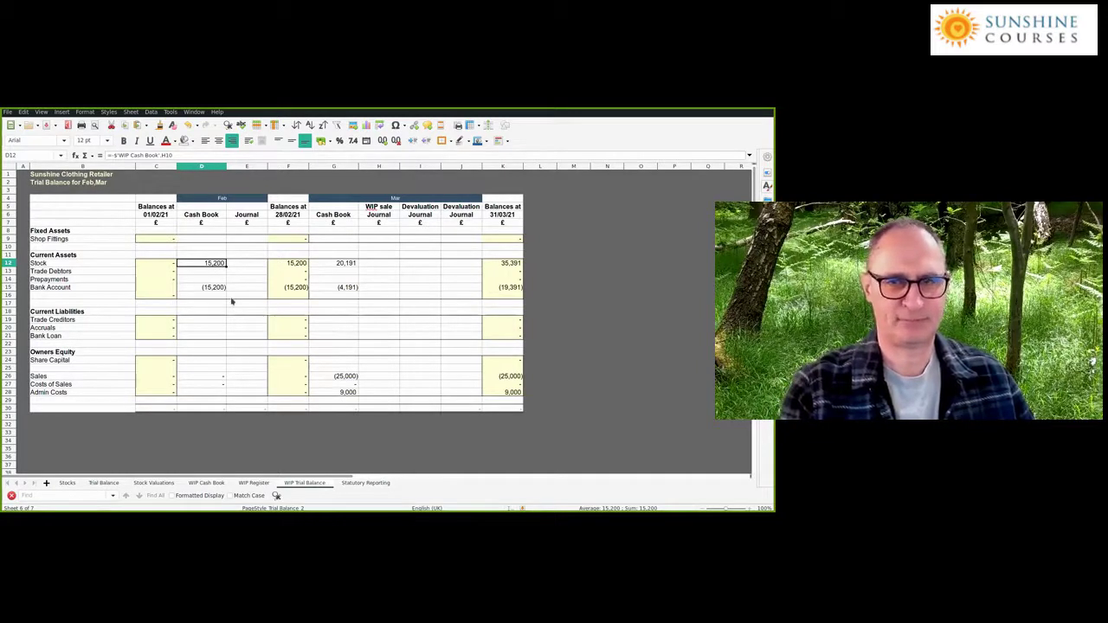
pyautogui.click(262, 485)
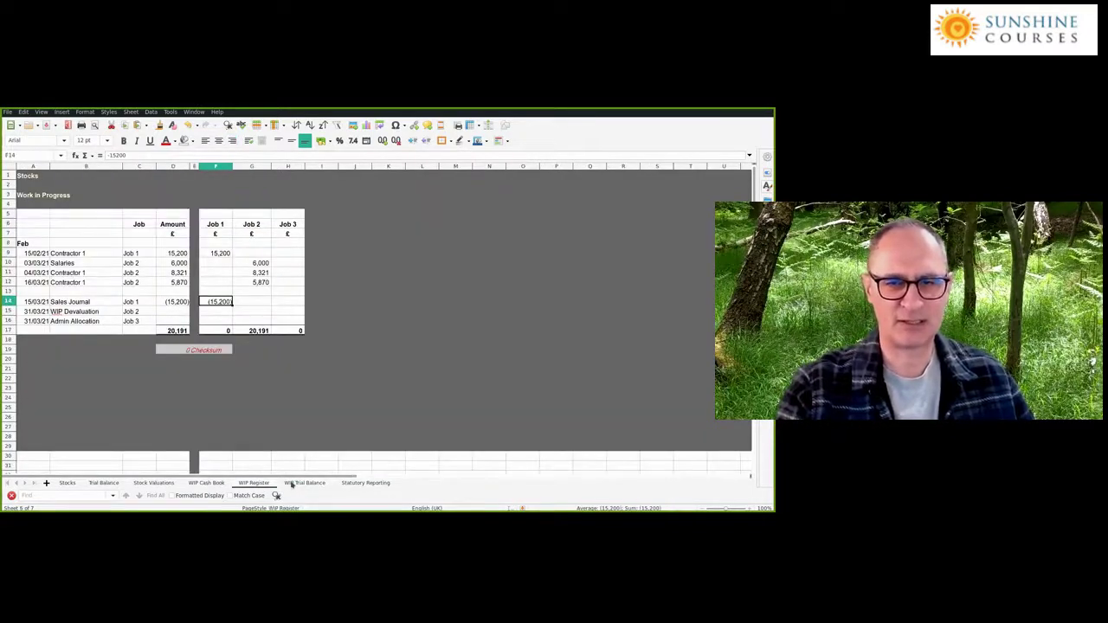
pyautogui.click(291, 482)
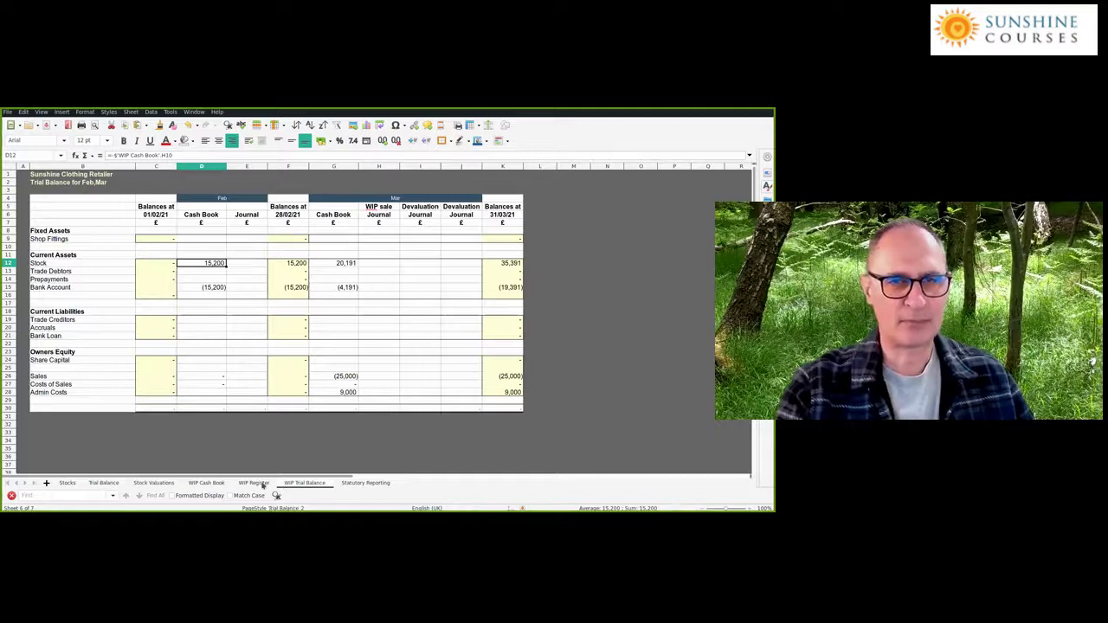
pyautogui.click(262, 484)
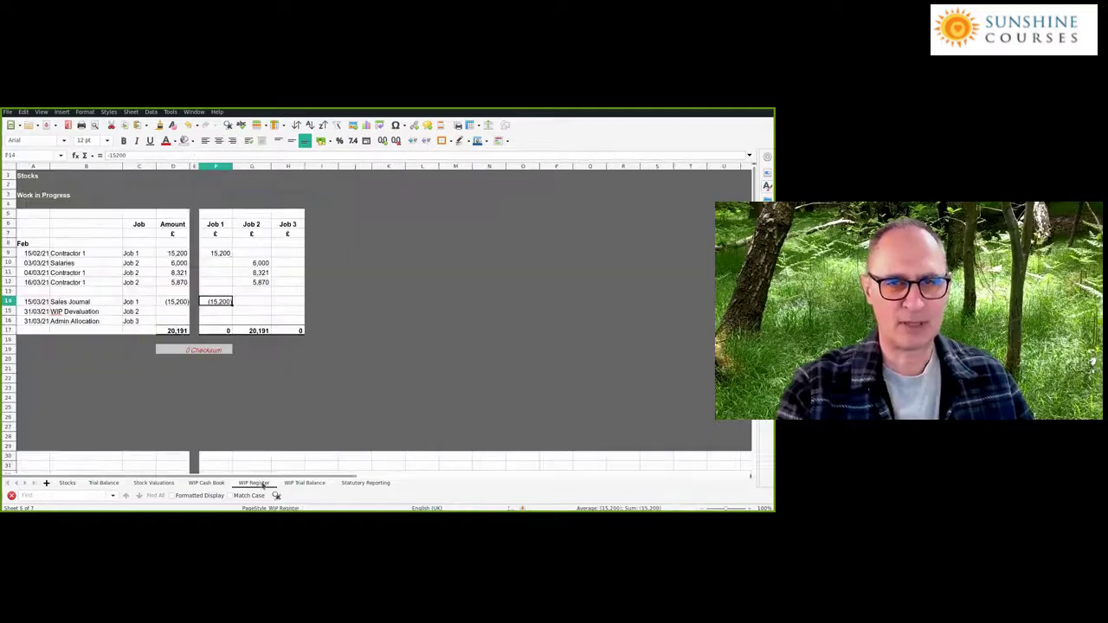
pyautogui.click(218, 483)
pyautogui.click(249, 483)
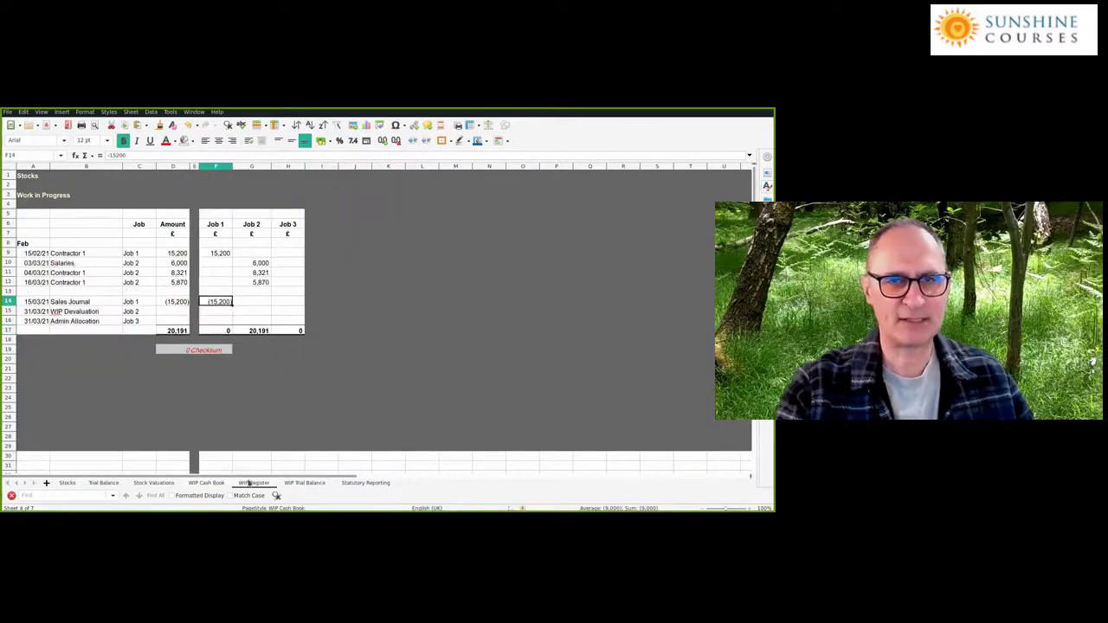
pyautogui.click(310, 485)
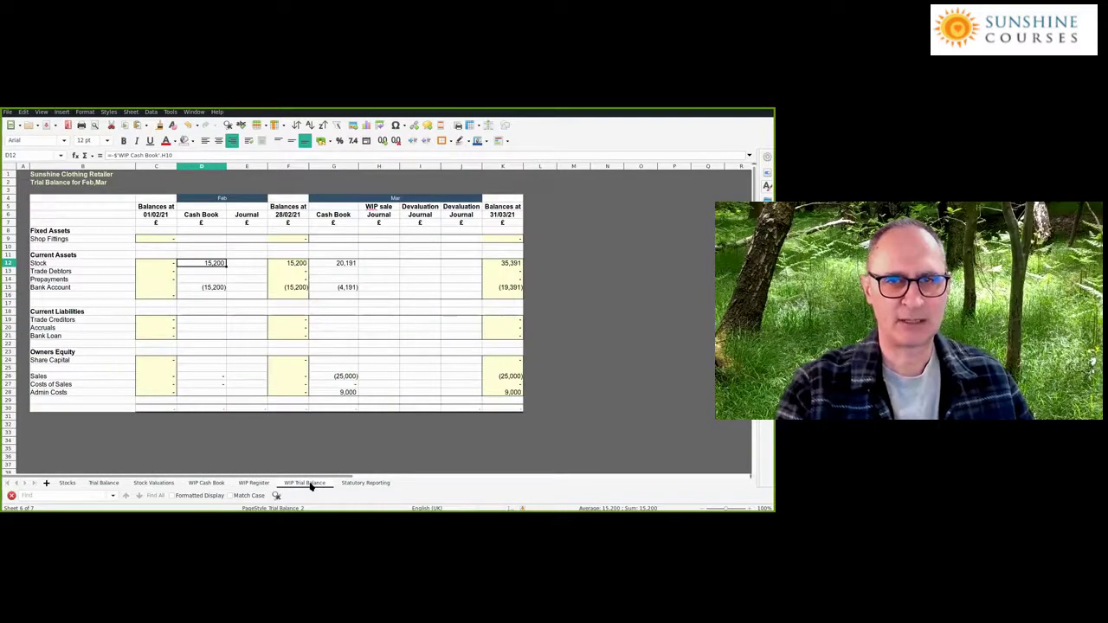
pyautogui.click(218, 485)
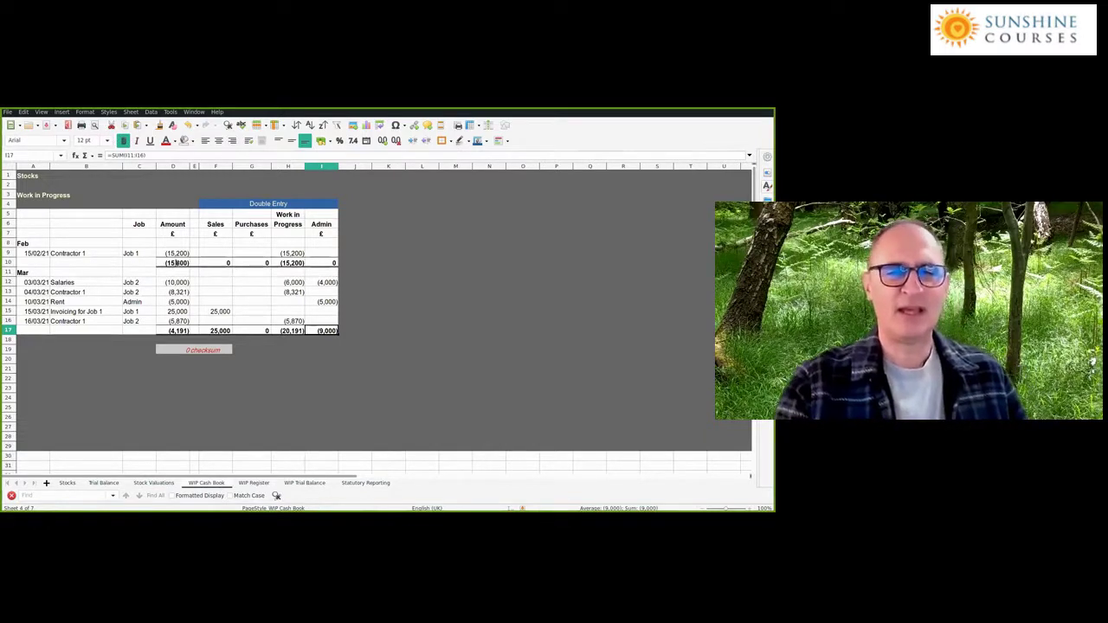
pyautogui.click(303, 482)
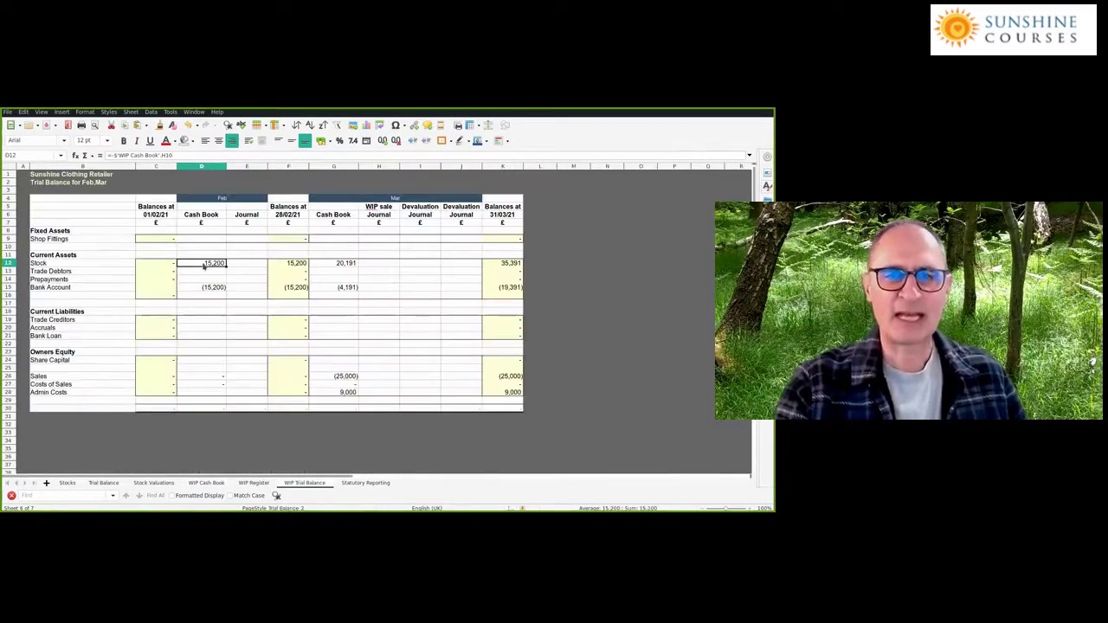
# - Compare the February Cash Book postings to Bank Account in D15 and Stock in D12
pyautogui.click(199, 290)
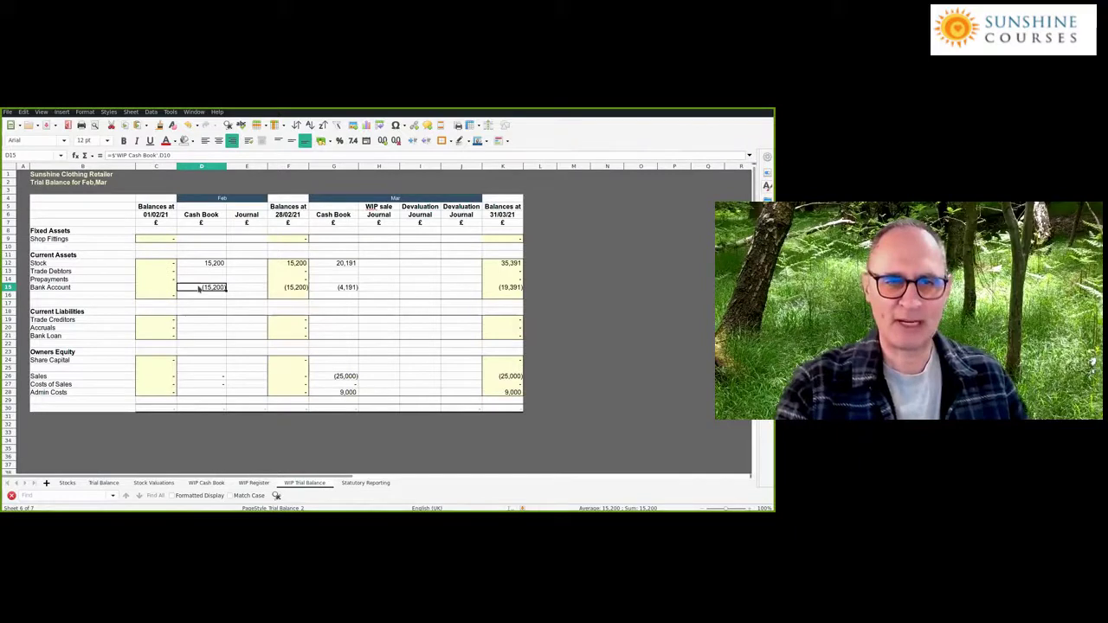
pyautogui.press('Up')
pyautogui.press('Up')
pyautogui.press('Up')
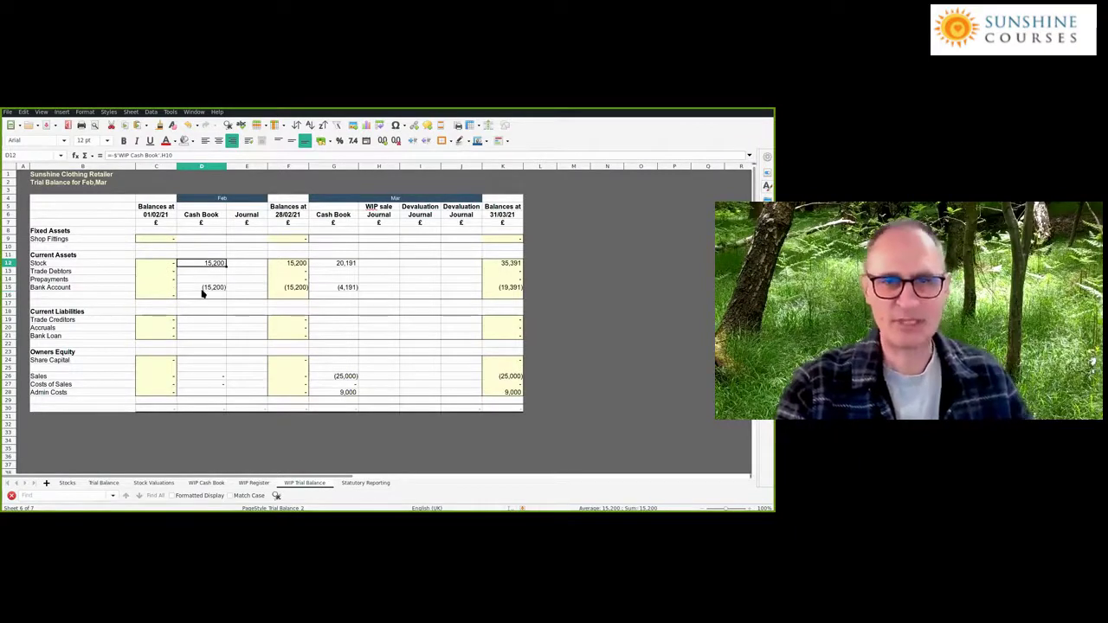
# - Rename the Stock row label in B12 as "Stock and WIP"
pyautogui.click(41, 263)
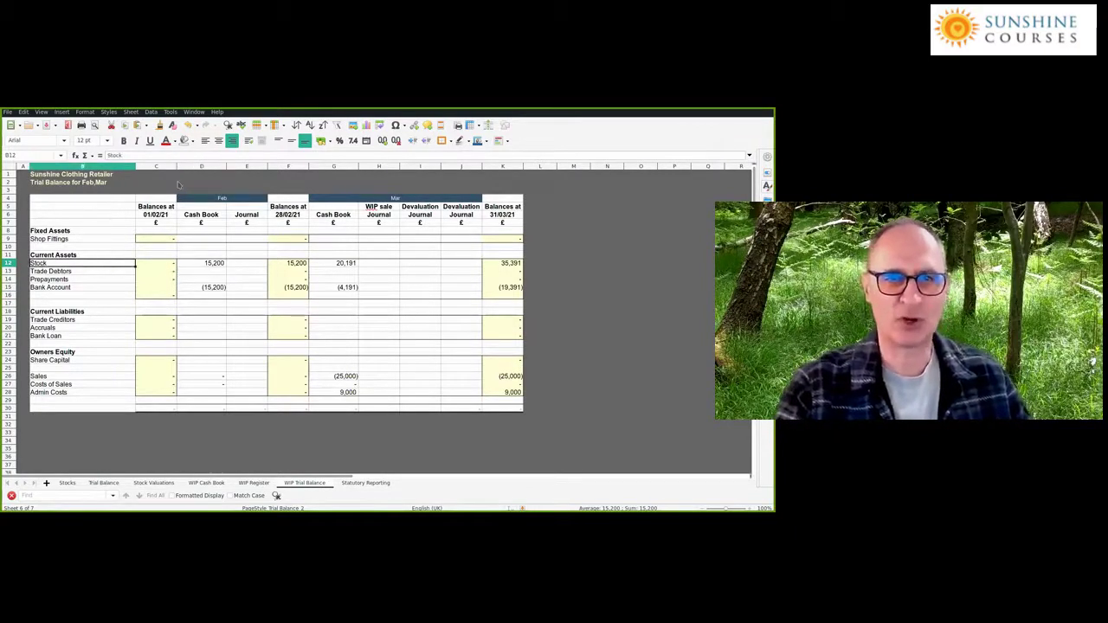
pyautogui.click(157, 155)
pyautogui.write('and WI')
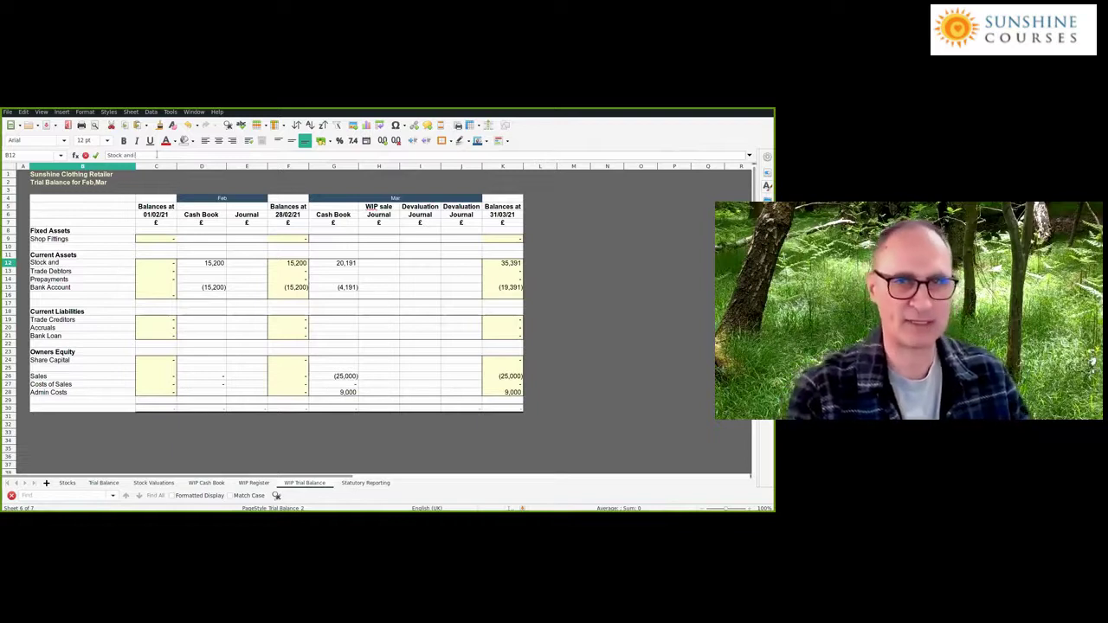
pyautogui.click(216, 263)
# - Inspect the source of the February Cash Book figure for Bank Account in D15
pyautogui.press('Down')
pyautogui.press('Down')
pyautogui.press('Down')
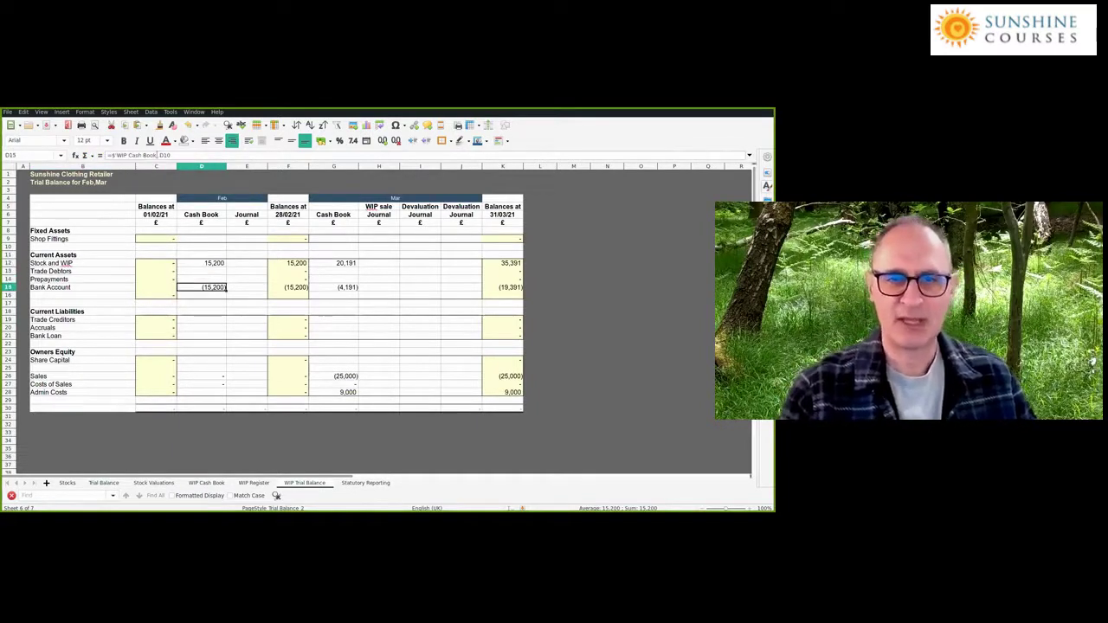
# - Examine the sources of the March Cash Book postings for Bank Account, Stock and WIP, Sales and Admin Costs in column G
pyautogui.press('Right')
pyautogui.press('Right')
pyautogui.press('Right')
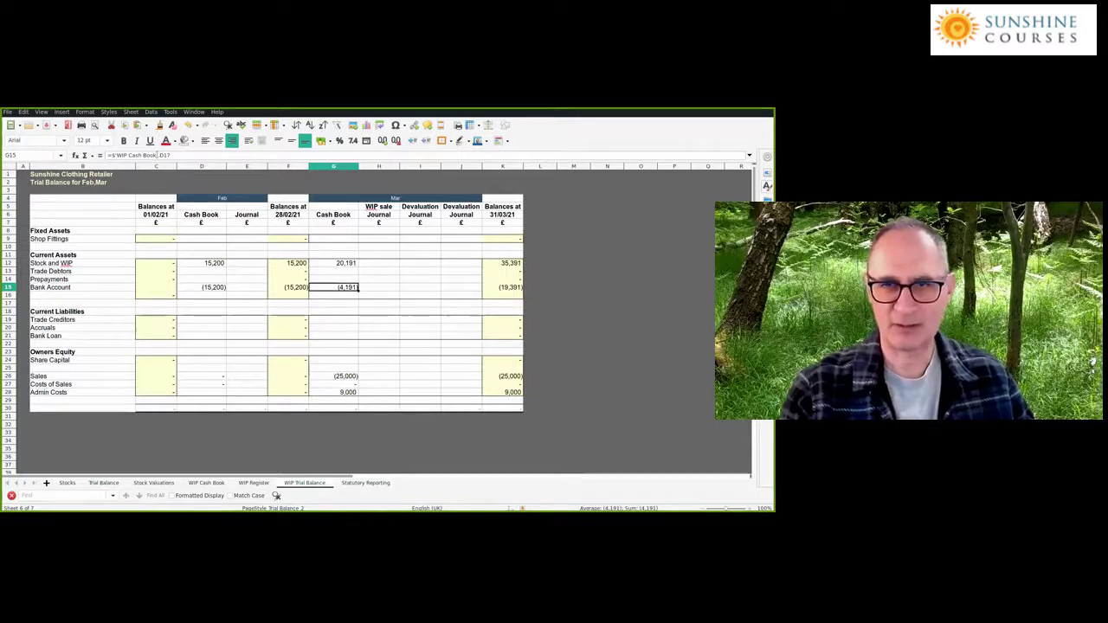
pyautogui.press('Up')
pyautogui.press('Up')
pyautogui.press('Up')
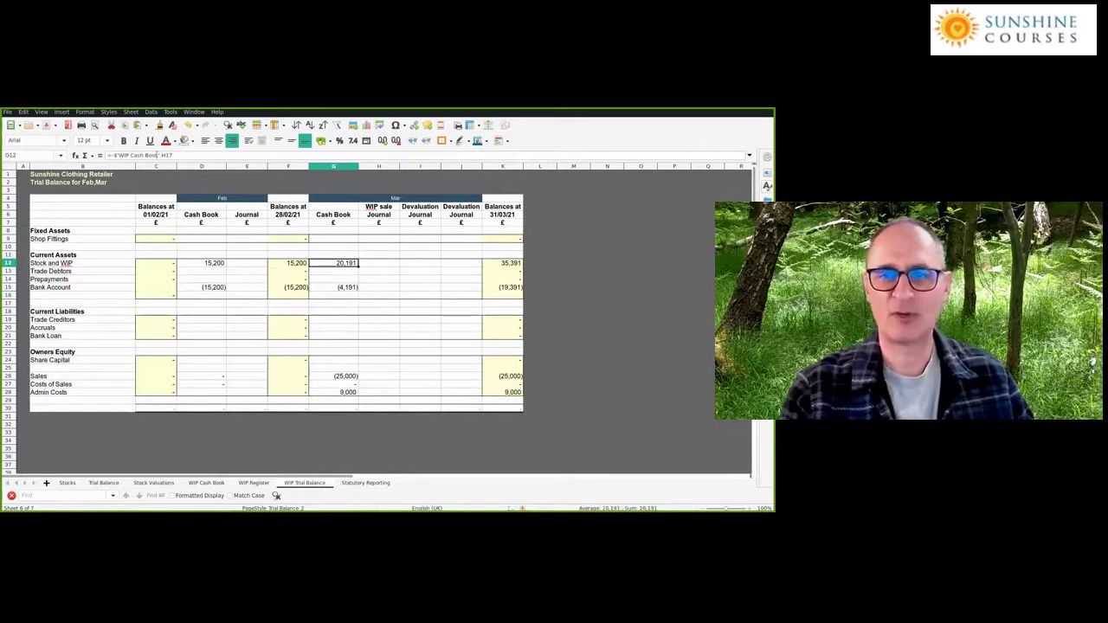
pyautogui.press('Down')
pyautogui.press('Down')
pyautogui.press('Down')
pyautogui.press('Down')
pyautogui.press('Down')
pyautogui.press('Down')
pyautogui.press('Down')
pyautogui.press('Down')
pyautogui.press('Down')
pyautogui.press('Down')
pyautogui.press('Down')
pyautogui.press('Down')
pyautogui.press('Down')
pyautogui.press('Down')
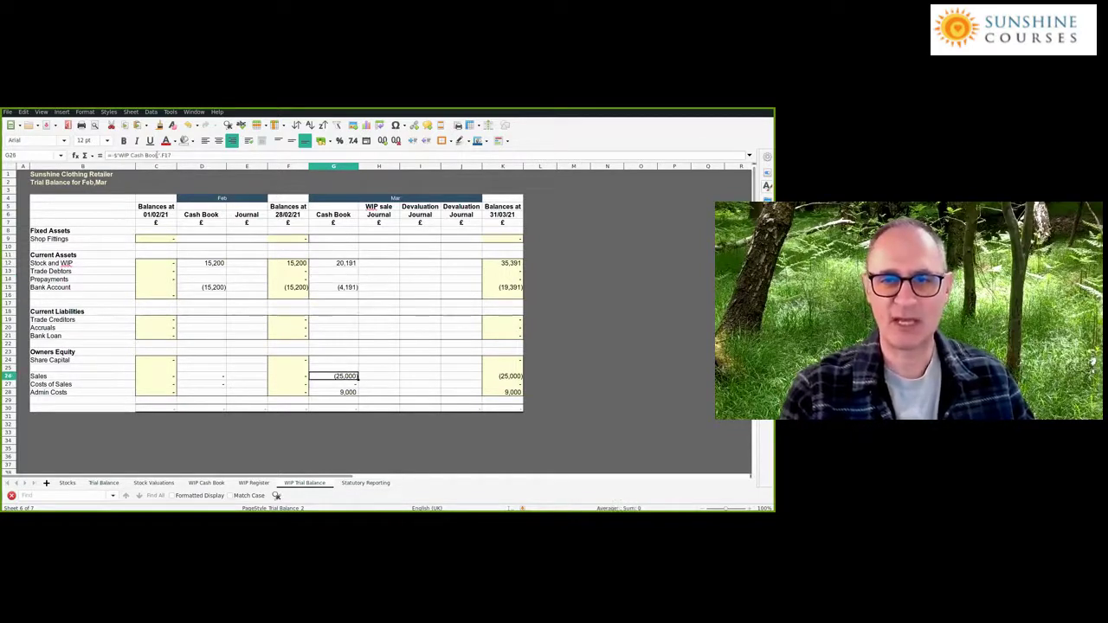
pyautogui.press('Down')
pyautogui.press('Down')
pyautogui.press('Up')
pyautogui.press('Up')
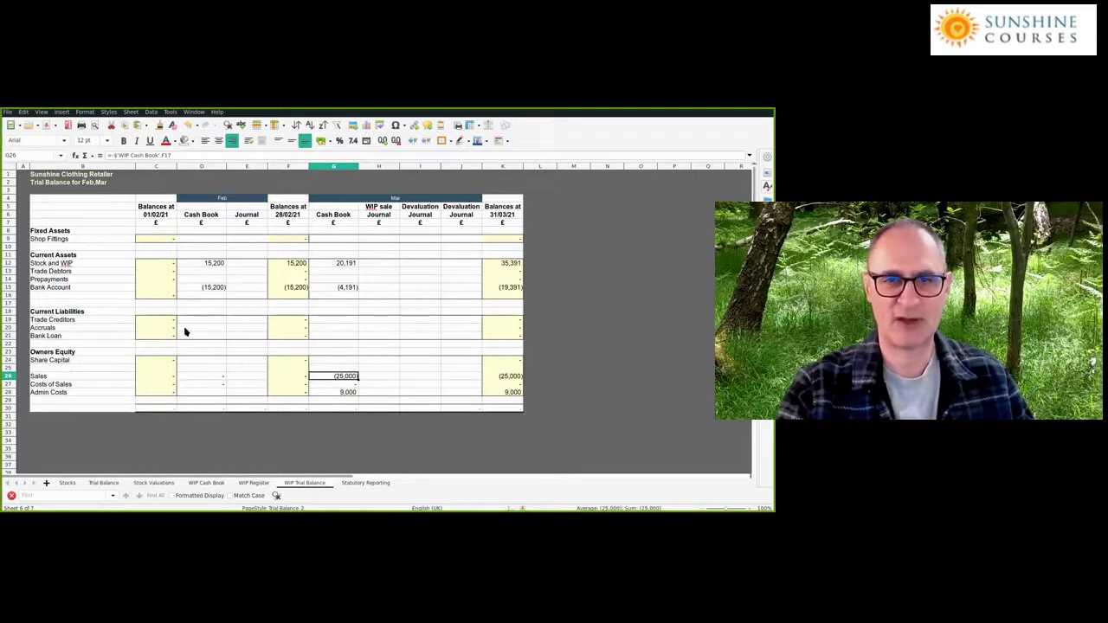
# - Compare the March totals in row 17 of the WIP Cash Book with the March postings in the WIP Trial Balance
pyautogui.hotkey('ctrl', 'pageup')
pyautogui.hotkey('ctrl', 'pageup')
pyautogui.press('Right')
pyautogui.press('Right')
pyautogui.press('Right')
pyautogui.press('Right')
pyautogui.press('Right')
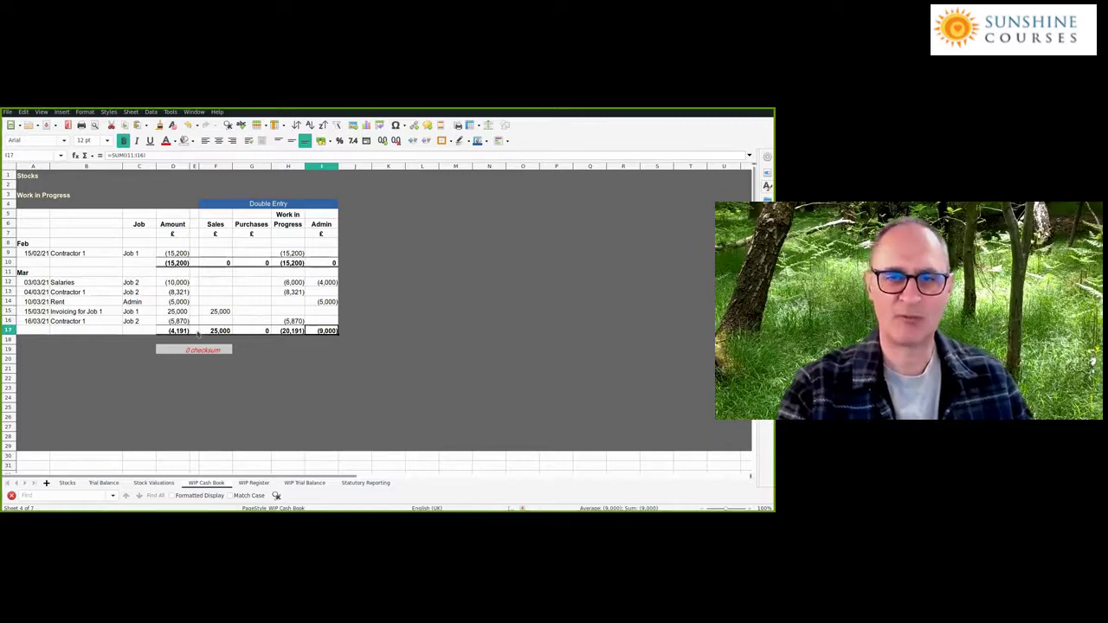
pyautogui.click(292, 484)
pyautogui.click(210, 485)
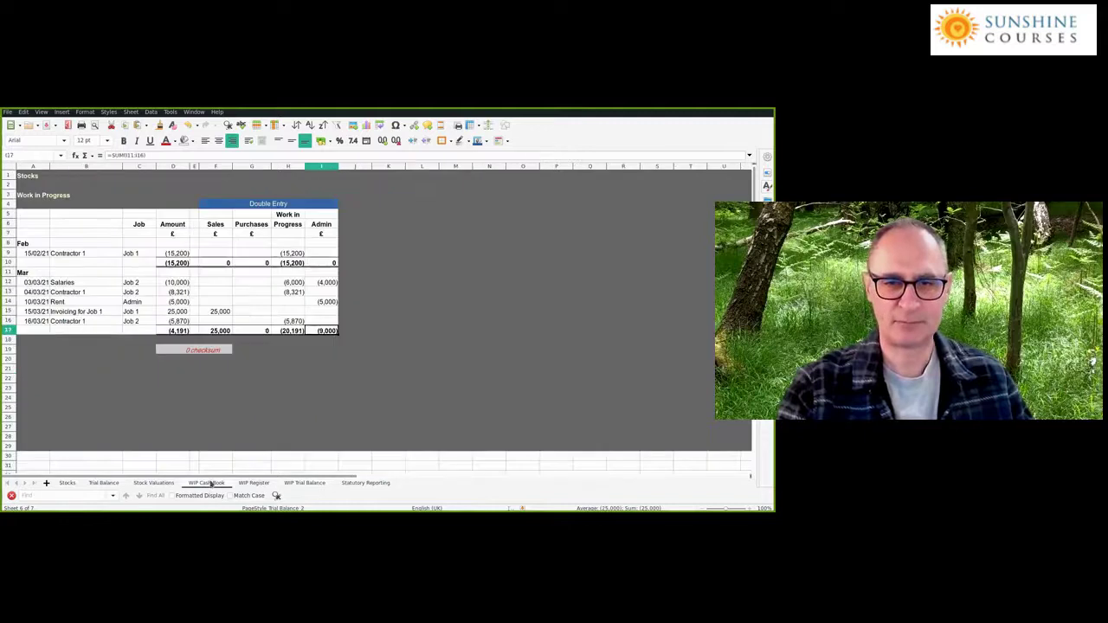
pyautogui.click(312, 483)
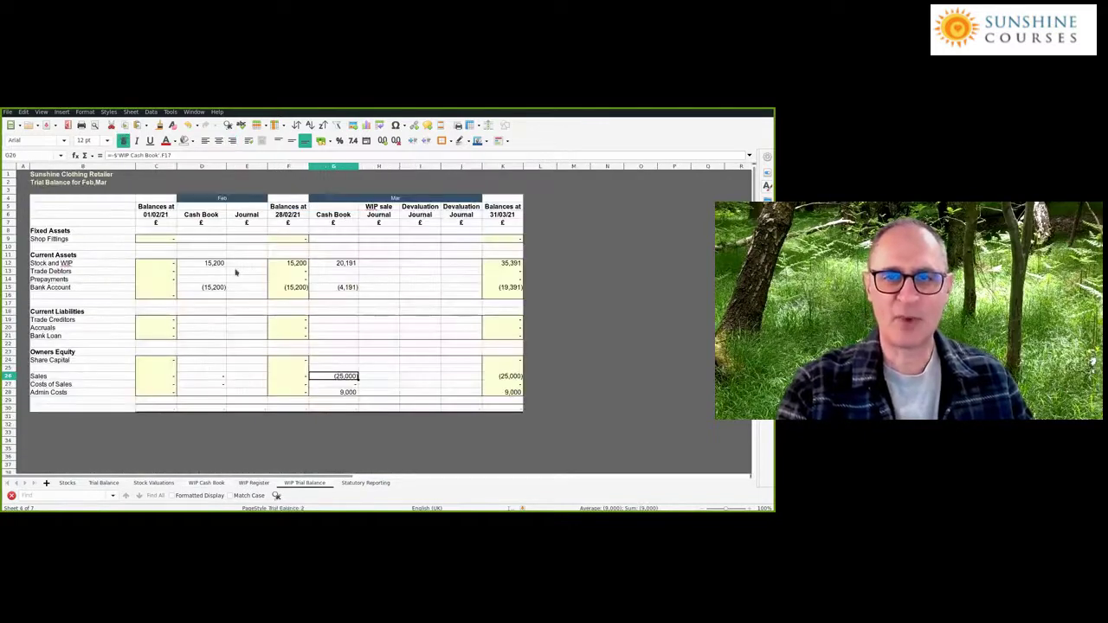
# - Trace the 28/02/21 Stock and WIP balance in F12 to the Job 1 entry in the WIP Register and the WIP Cash Book
pyautogui.click(292, 264)
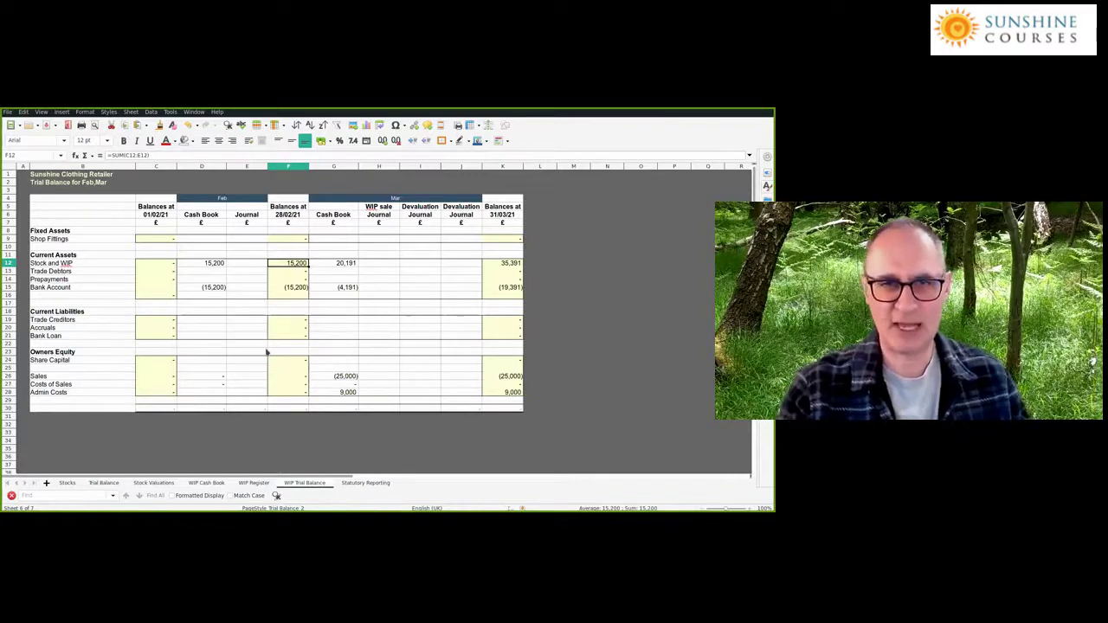
pyautogui.click(254, 483)
pyautogui.click(220, 254)
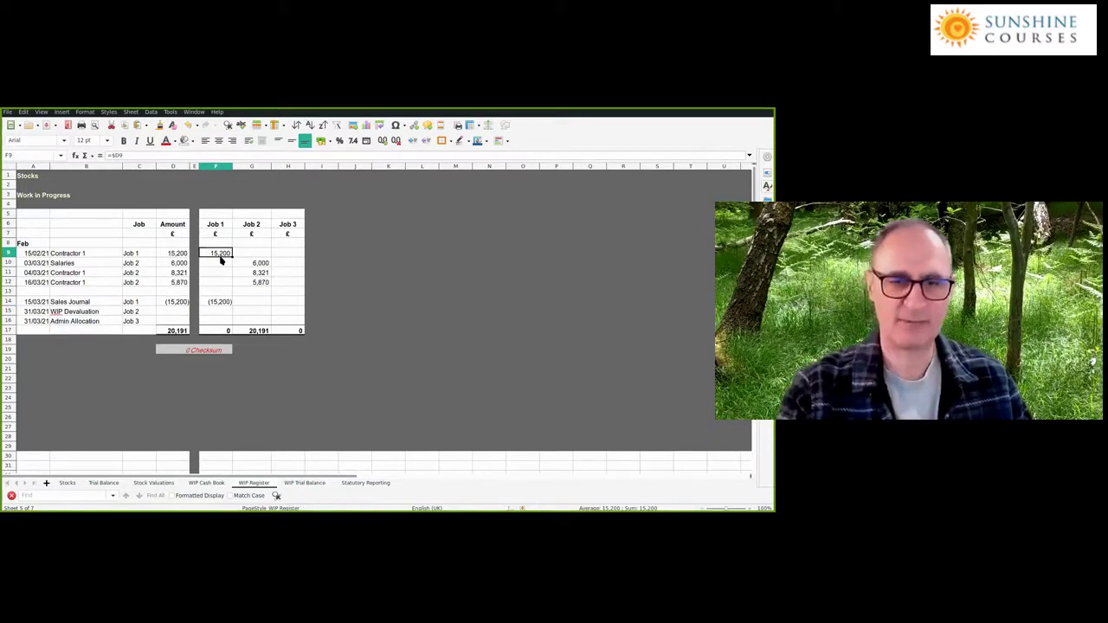
pyautogui.click(219, 485)
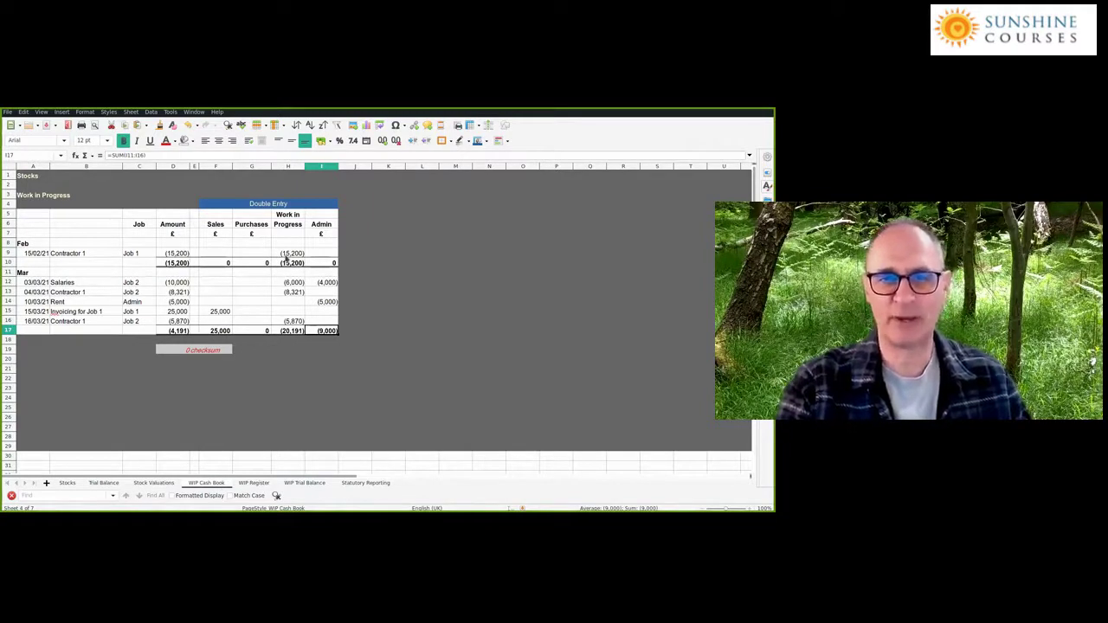
pyautogui.click(287, 255)
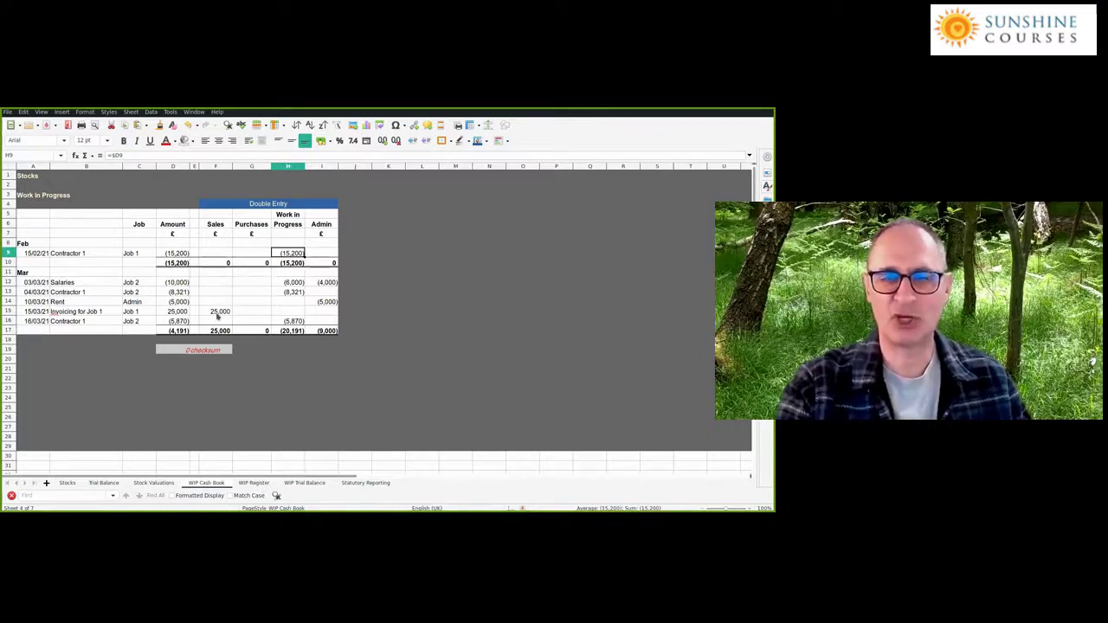
# - Check the March Cash Book figures for Sales in G26 and Admin Costs in G28 of the WIP Trial Balance
pyautogui.hotkey('ctrl', 'pagedown')
pyautogui.hotkey('ctrl', 'pagedown')
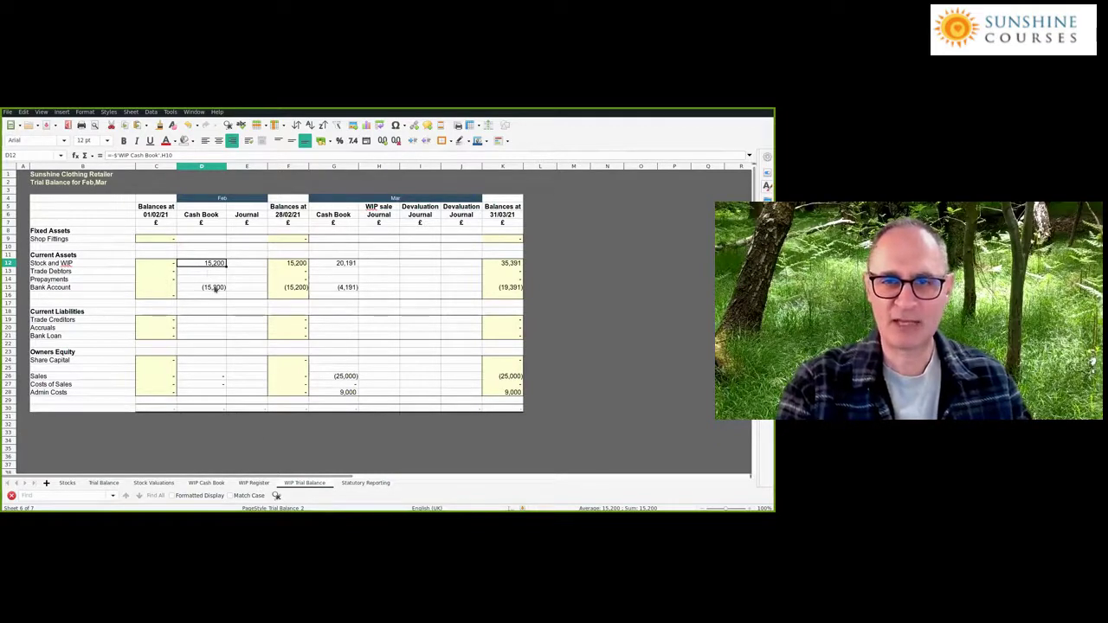
pyautogui.click(348, 376)
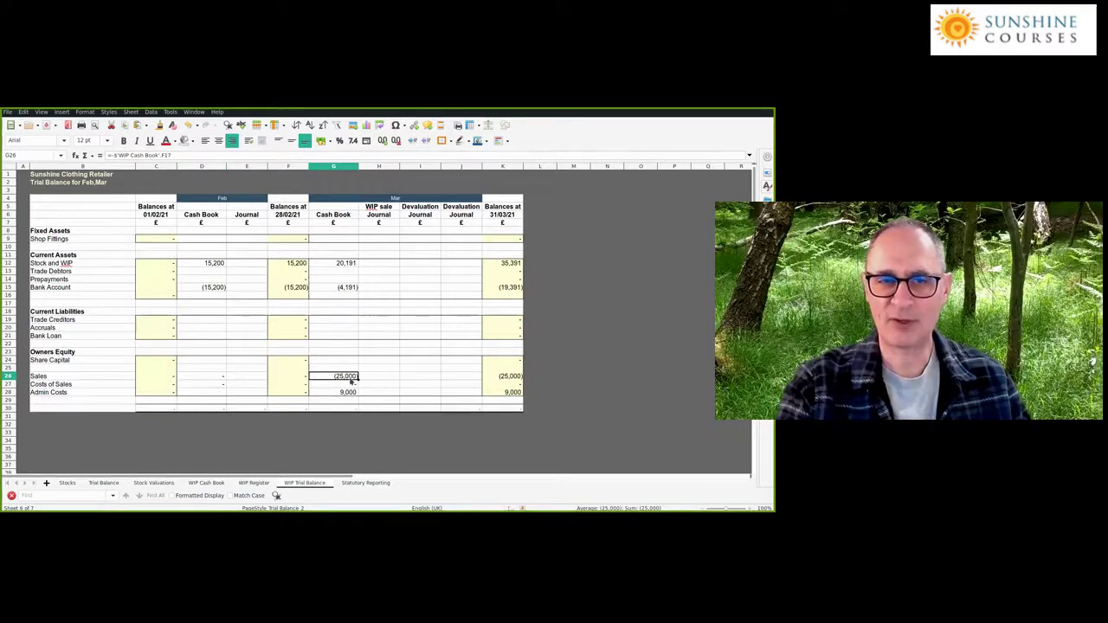
pyautogui.click(345, 392)
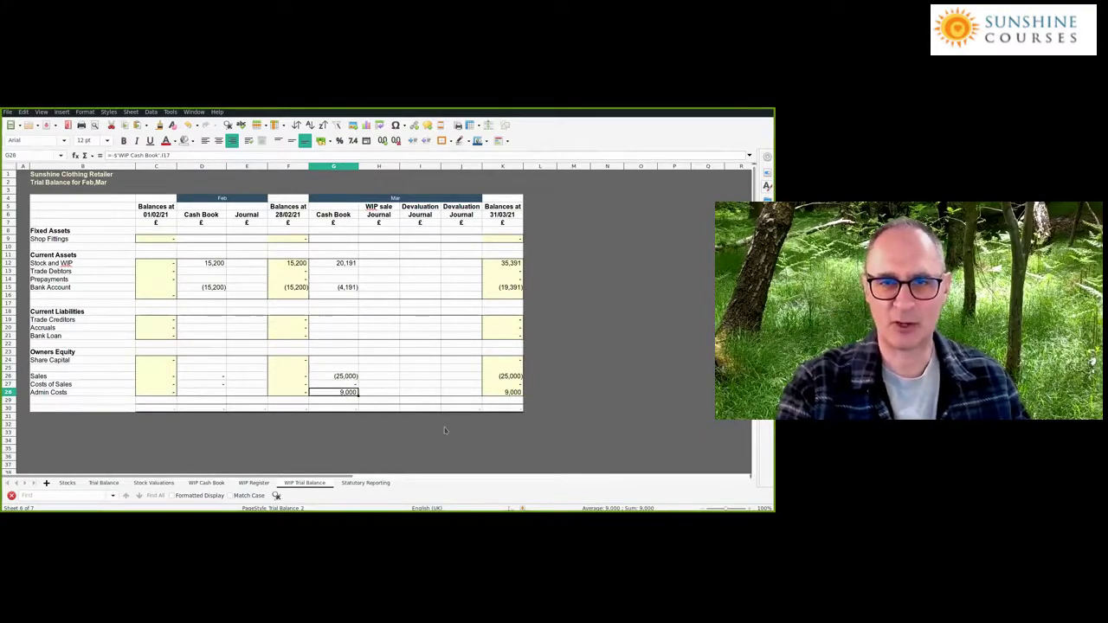
# - Examine the Job 1 Sales Journal entry in F14 and D14 of the WIP Register
pyautogui.click(253, 483)
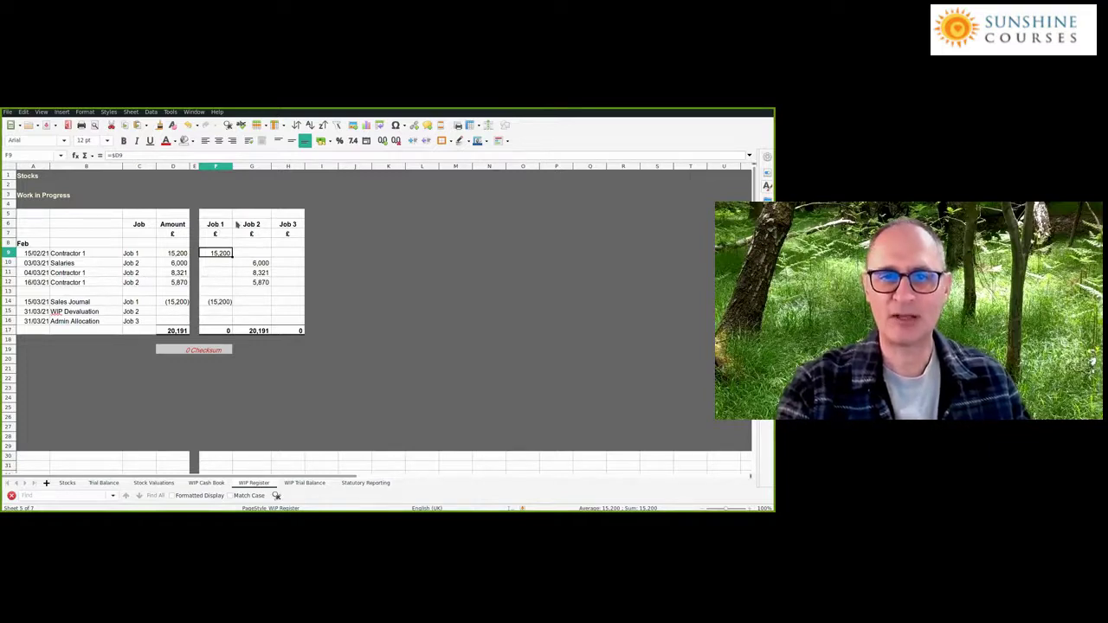
pyautogui.click(221, 304)
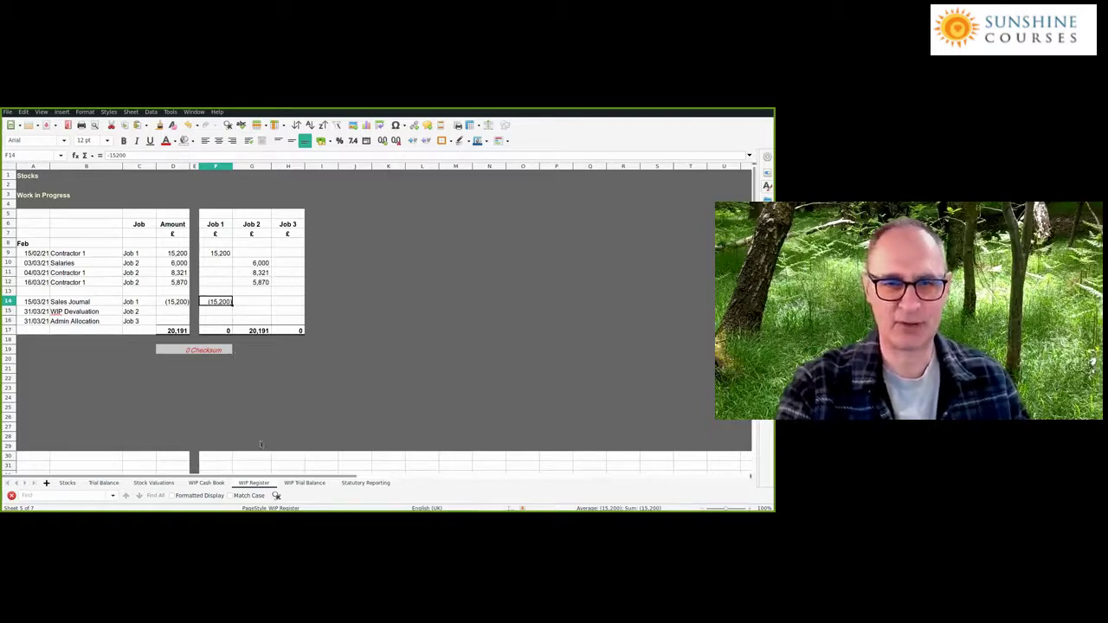
pyautogui.click(183, 303)
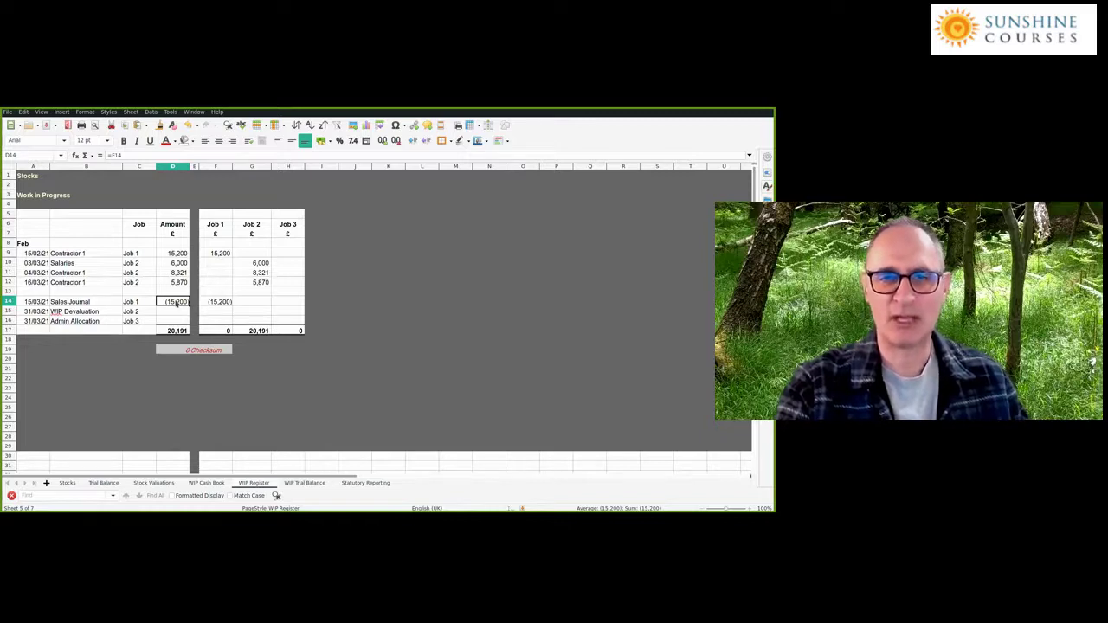
# - Enter -15000 for Stock and WIP in the WIP sale Journal, cell H12 of the WIP Trial Balance
pyautogui.click(303, 483)
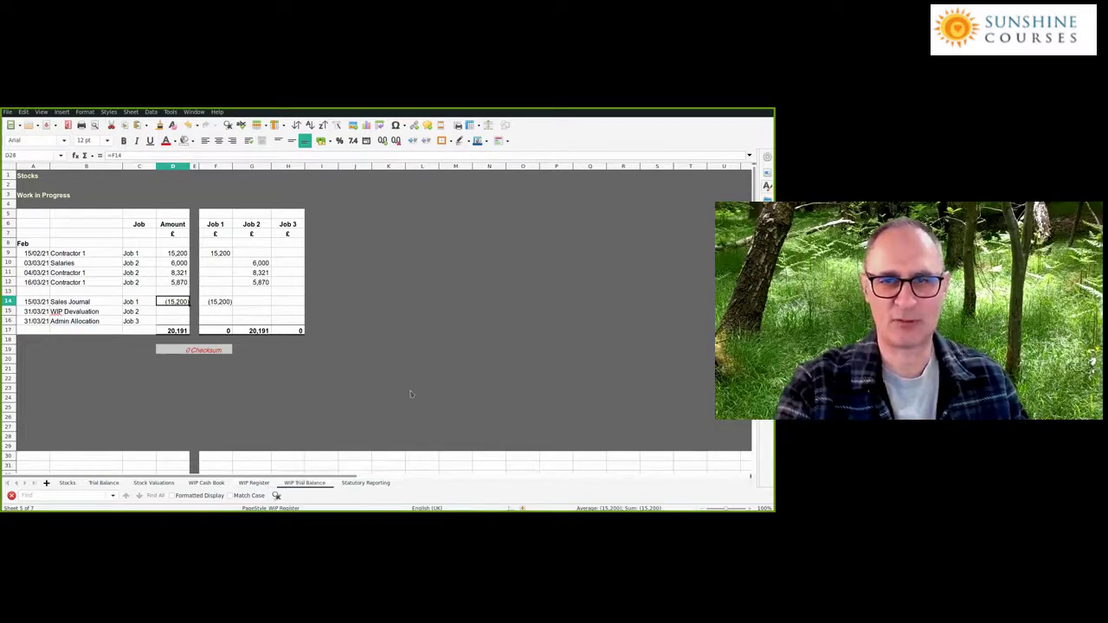
pyautogui.click(378, 263)
pyautogui.write('=')
pyautogui.write('-15000')
pyautogui.press('Return')
pyautogui.press('Up')
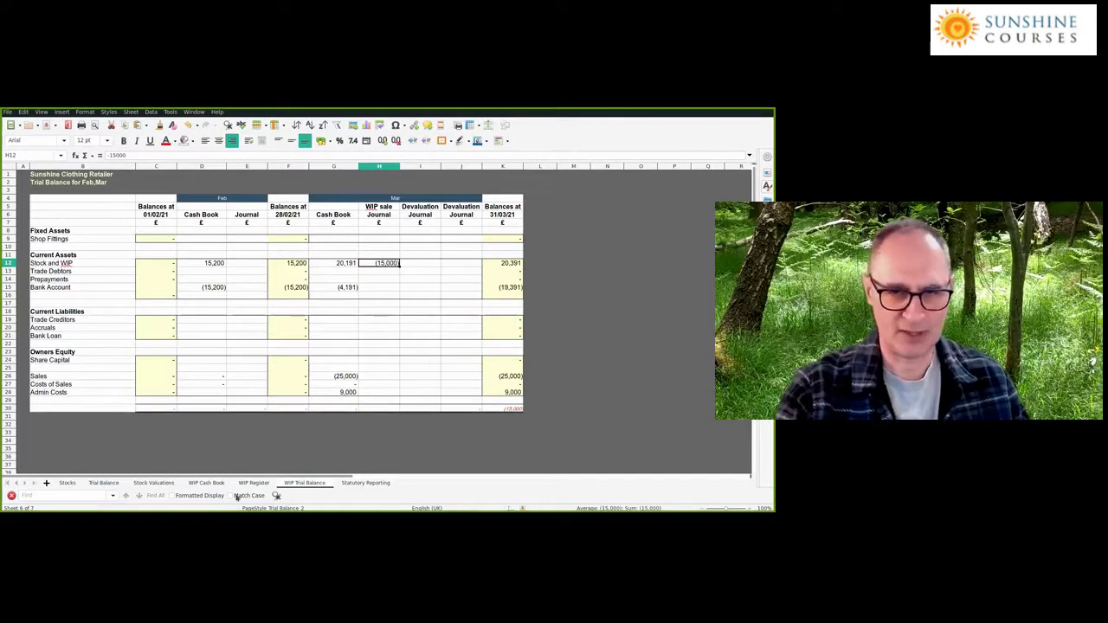
# - Check the Job 1 cost in the WIP sheets and set the Stock and WIP sale journal in H12 to -15200
pyautogui.click(221, 484)
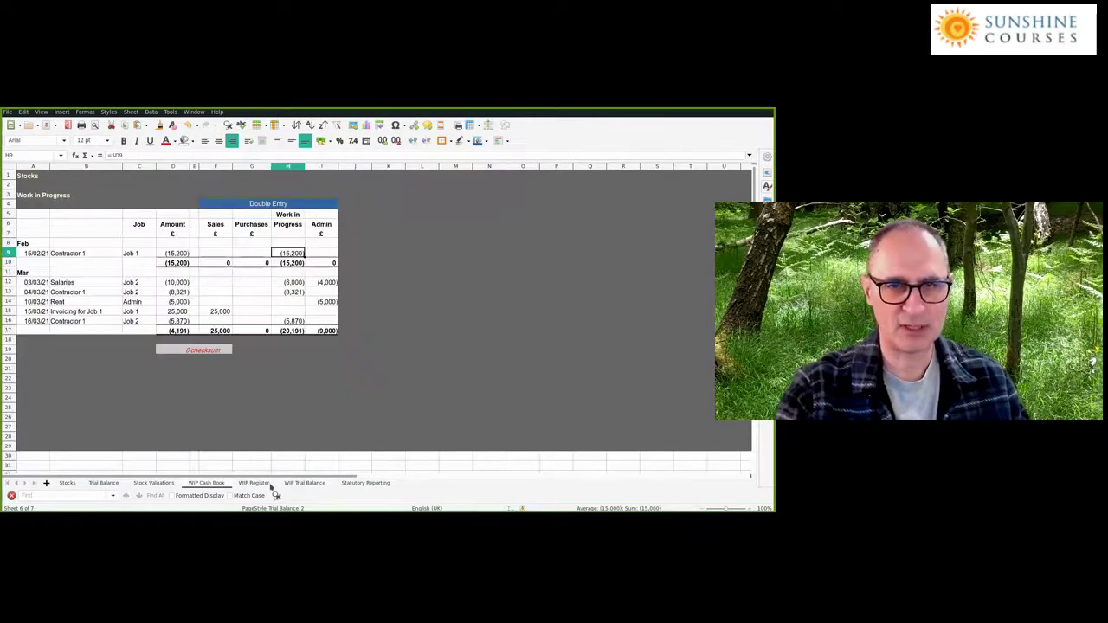
pyautogui.click(256, 485)
pyautogui.click(307, 485)
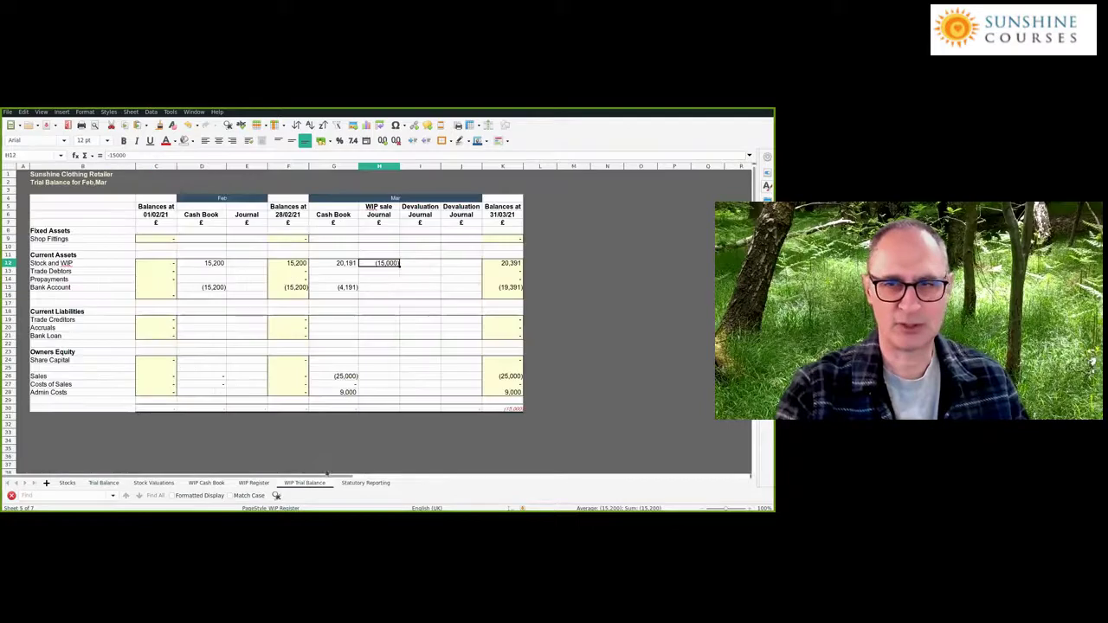
pyautogui.write('-1500')
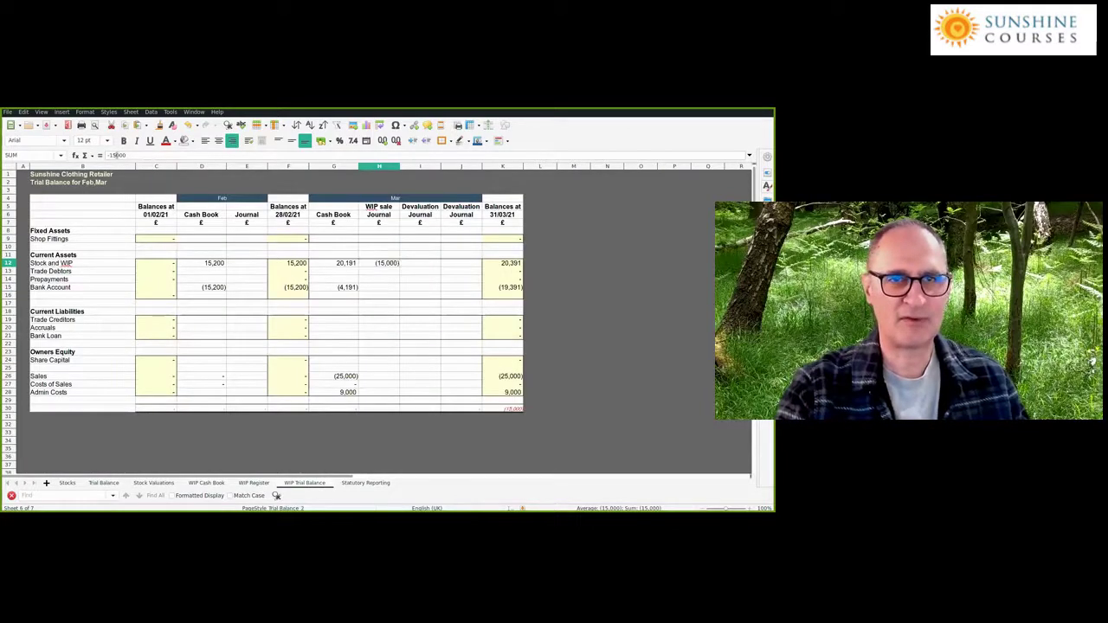
pyautogui.press('Return')
# - Enter 15200 for Costs of Sales in the WIP sale Journal, cell H27
pyautogui.press('Down')
pyautogui.press('Down')
pyautogui.press('Down')
pyautogui.press('Down')
pyautogui.press('Down')
pyautogui.press('Down')
pyautogui.press('Down')
pyautogui.press('Down')
pyautogui.press('Down')
pyautogui.press('Down')
pyautogui.press('Down')
pyautogui.press('Down')
pyautogui.press('Down')
pyautogui.press('Down')
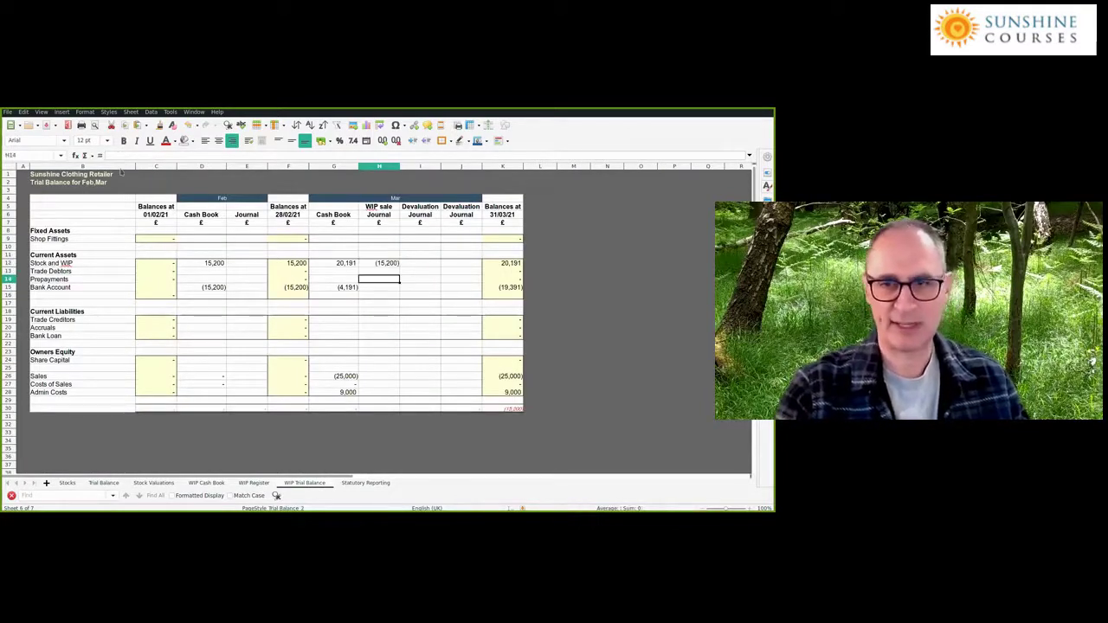
pyautogui.write('1')
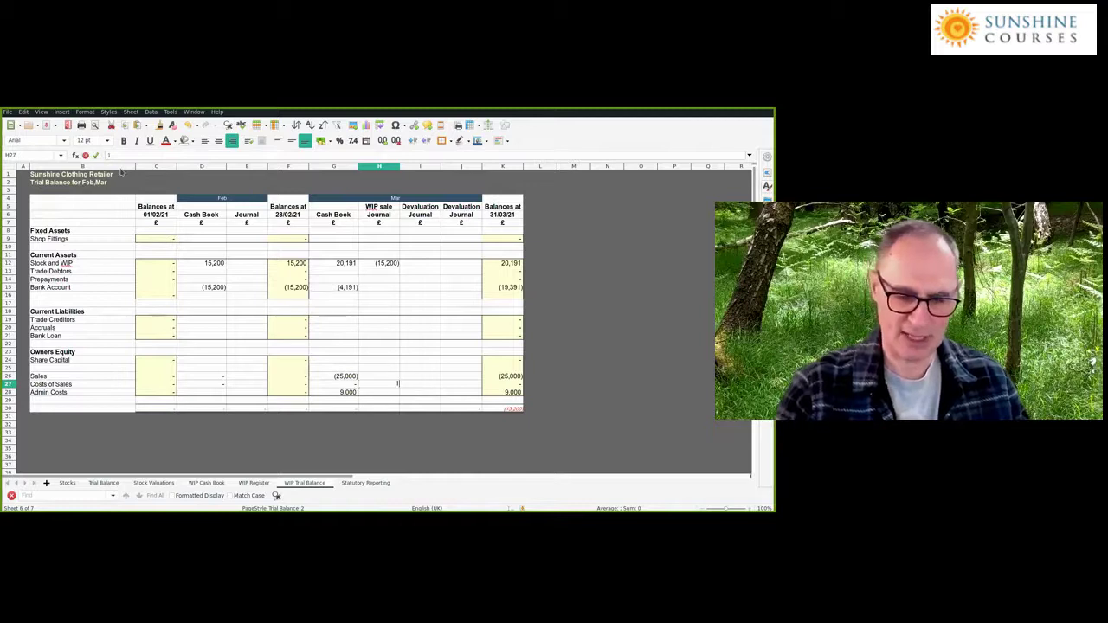
pyautogui.write('5000')
pyautogui.press('Return')
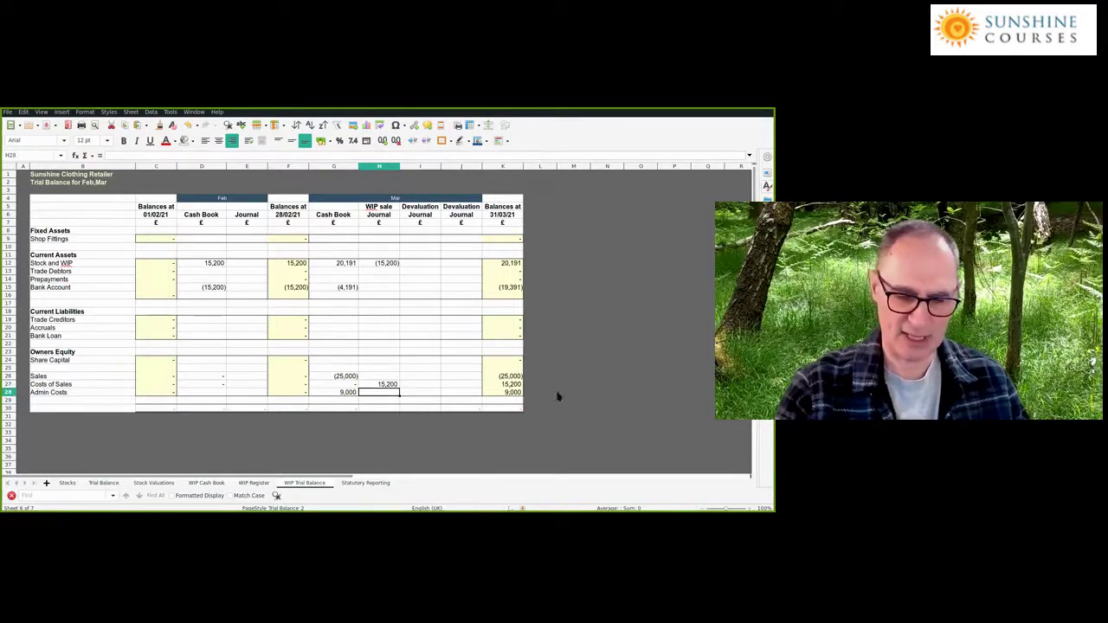
# - Review the 31/03/21 Costs of Sales and Admin Costs balances, and compare the Stock and WIP balance with the Job 2 total in the WIP Register
pyautogui.click(513, 383)
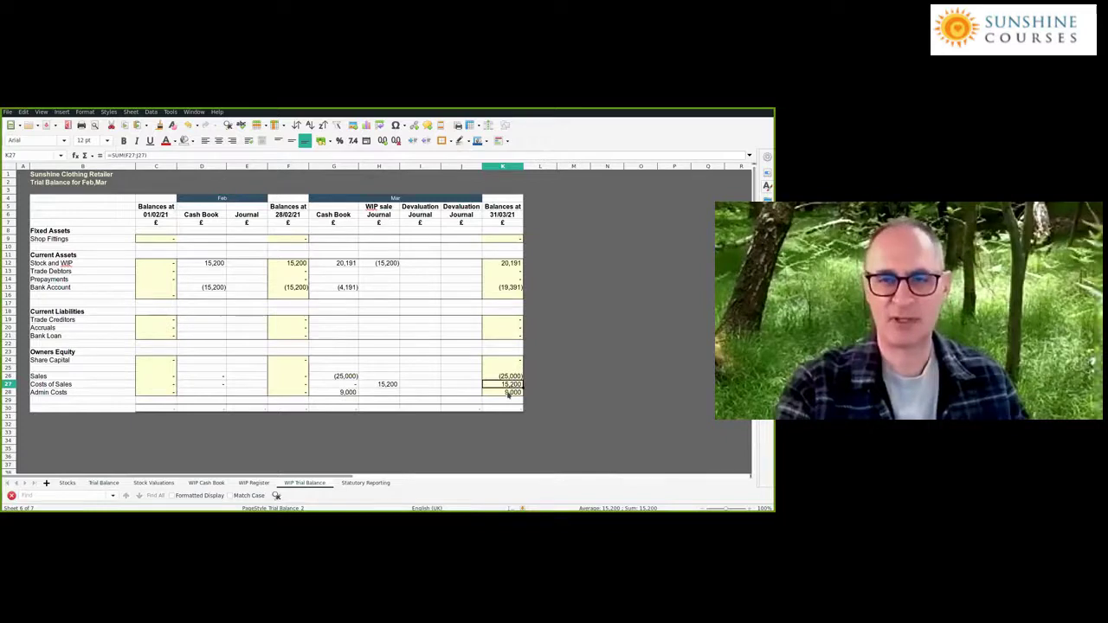
pyautogui.press('Down')
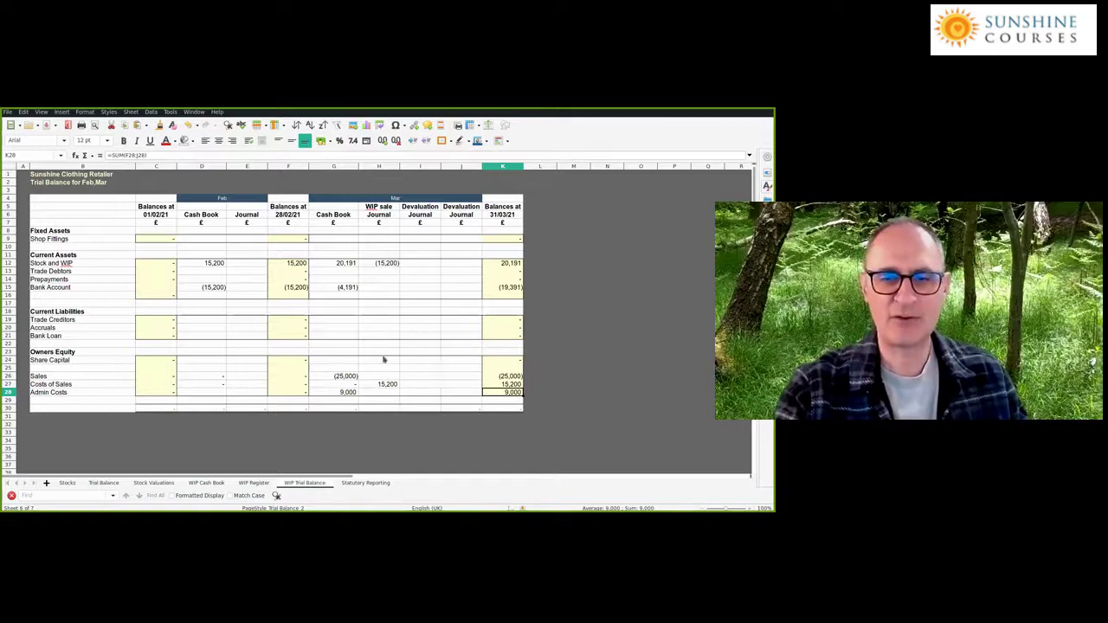
pyautogui.hotkey('ctrl', 'pageup')
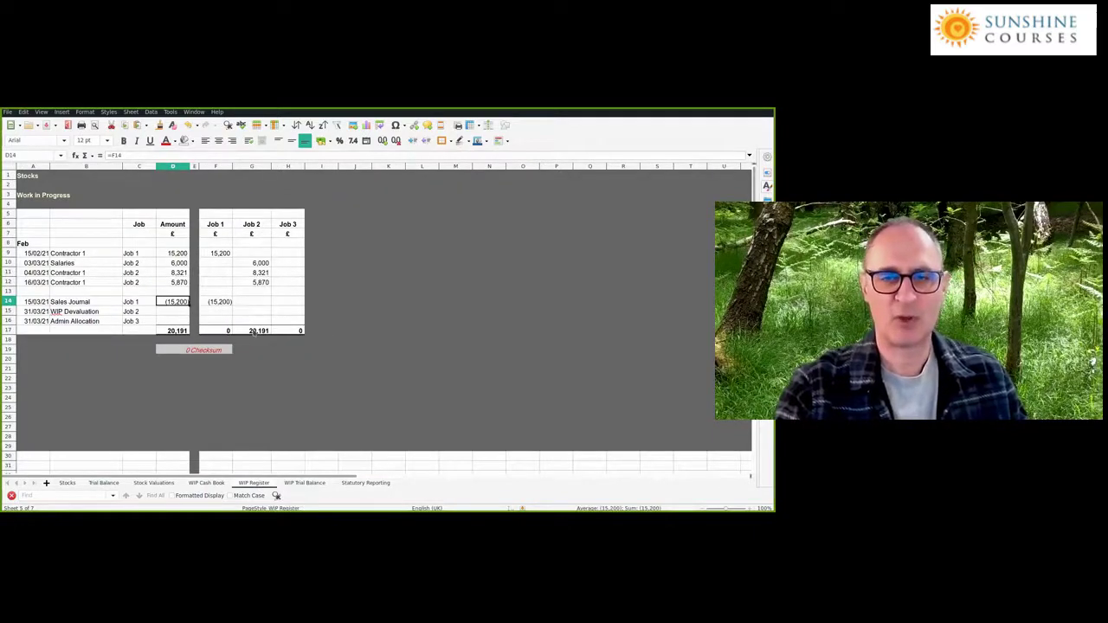
pyautogui.click(253, 332)
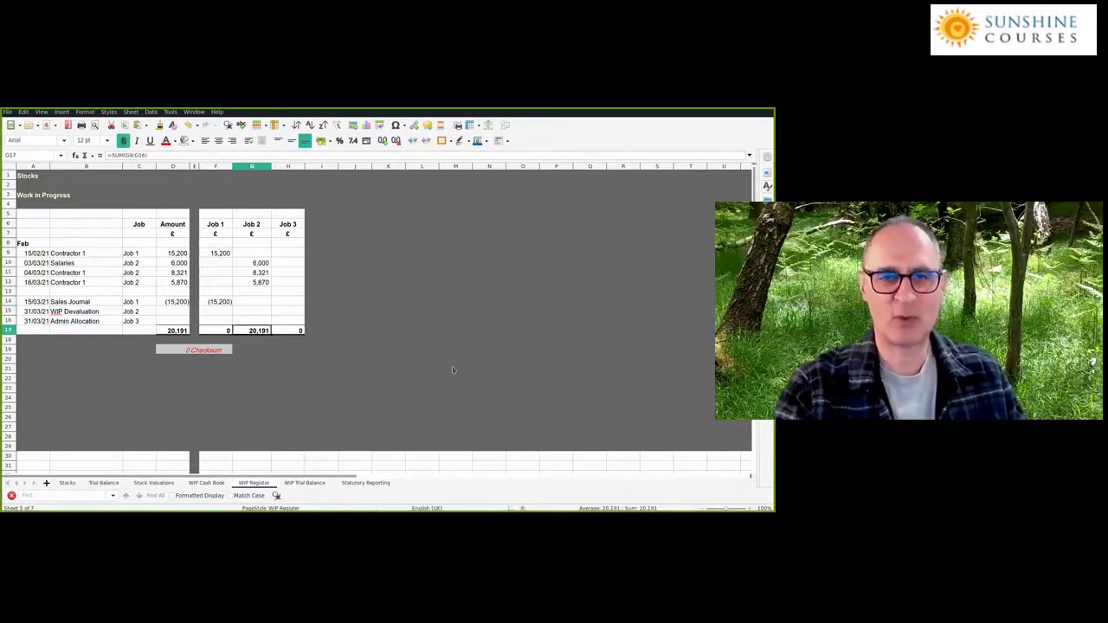
pyautogui.click(305, 482)
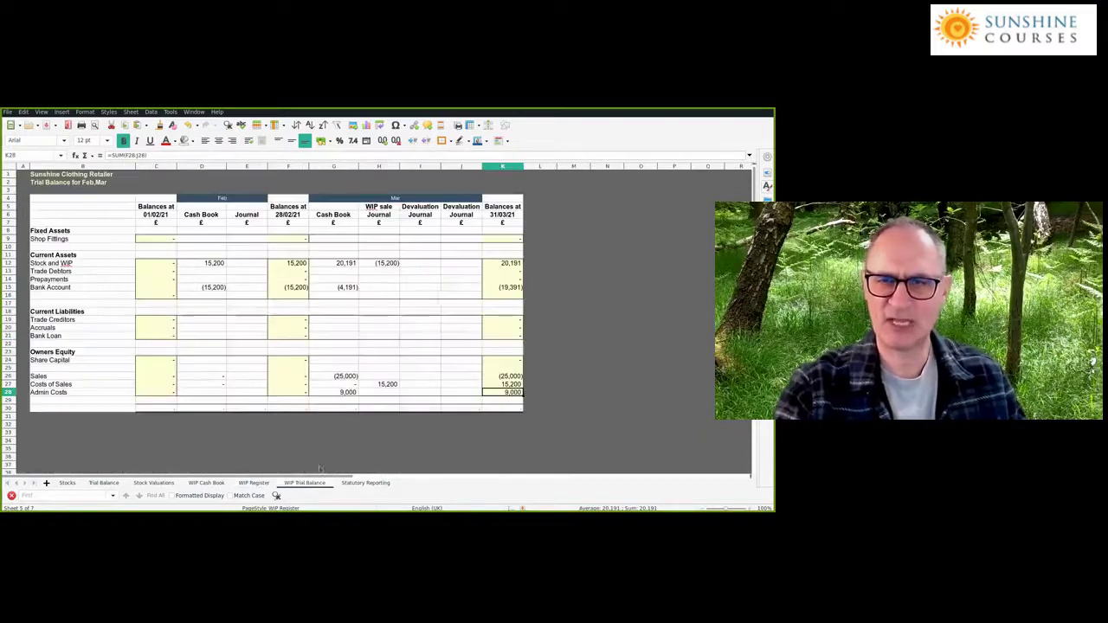
pyautogui.click(506, 264)
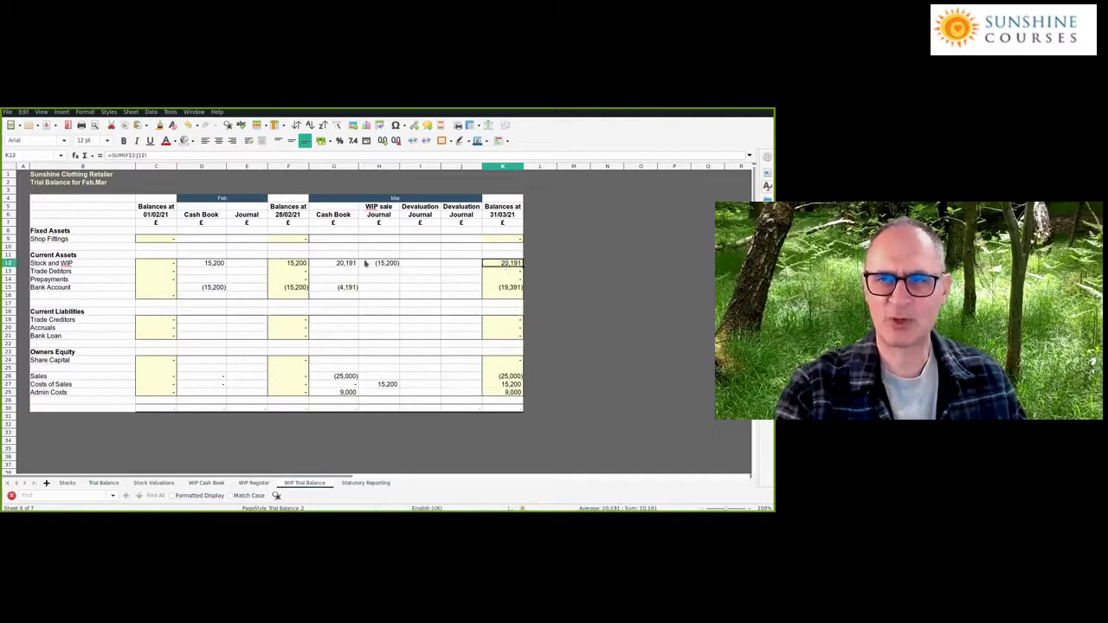
# - Examine the Job 2 cost entries in G10:G12 of the WIP Register and their total in G17
pyautogui.click(254, 482)
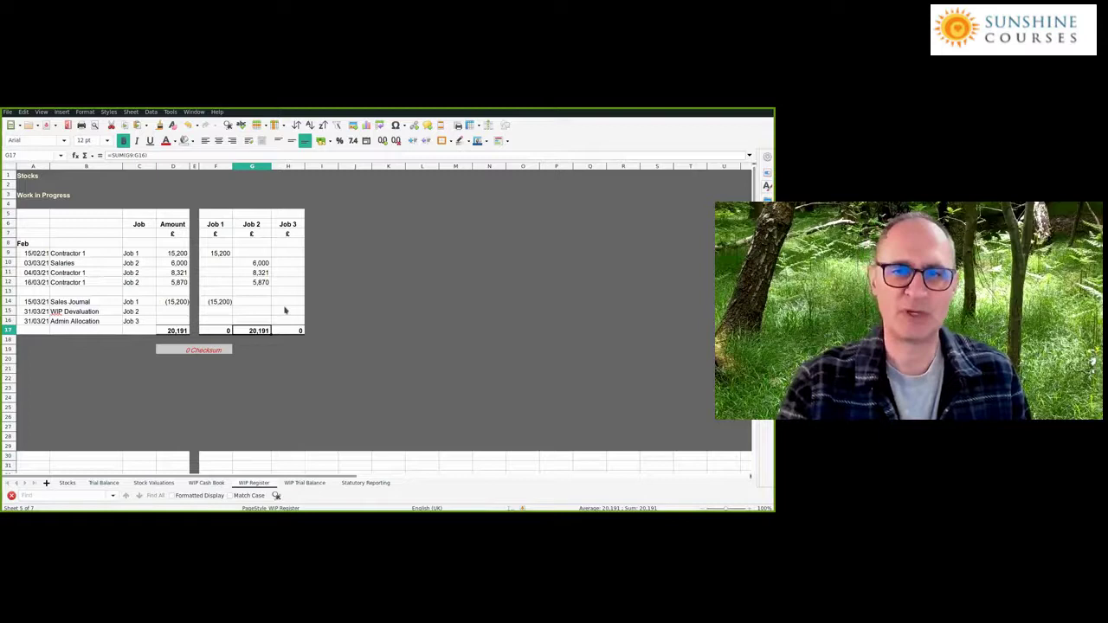
pyautogui.moveTo(257, 262); pyautogui.dragTo(258, 283)
pyautogui.click(241, 333)
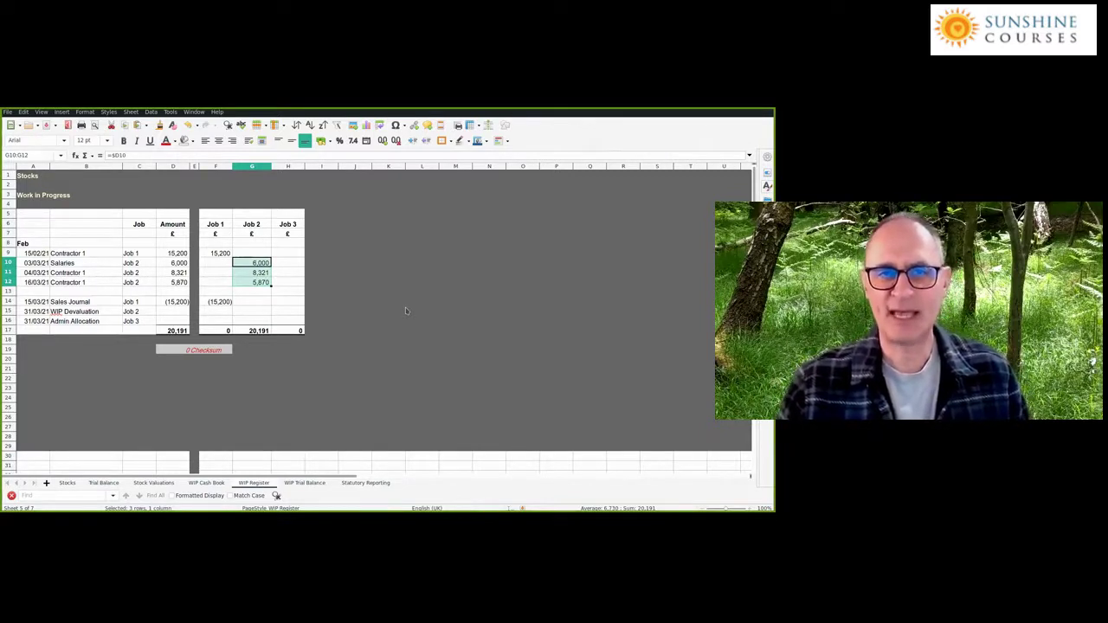
pyautogui.click(257, 284)
pyautogui.click(257, 284)
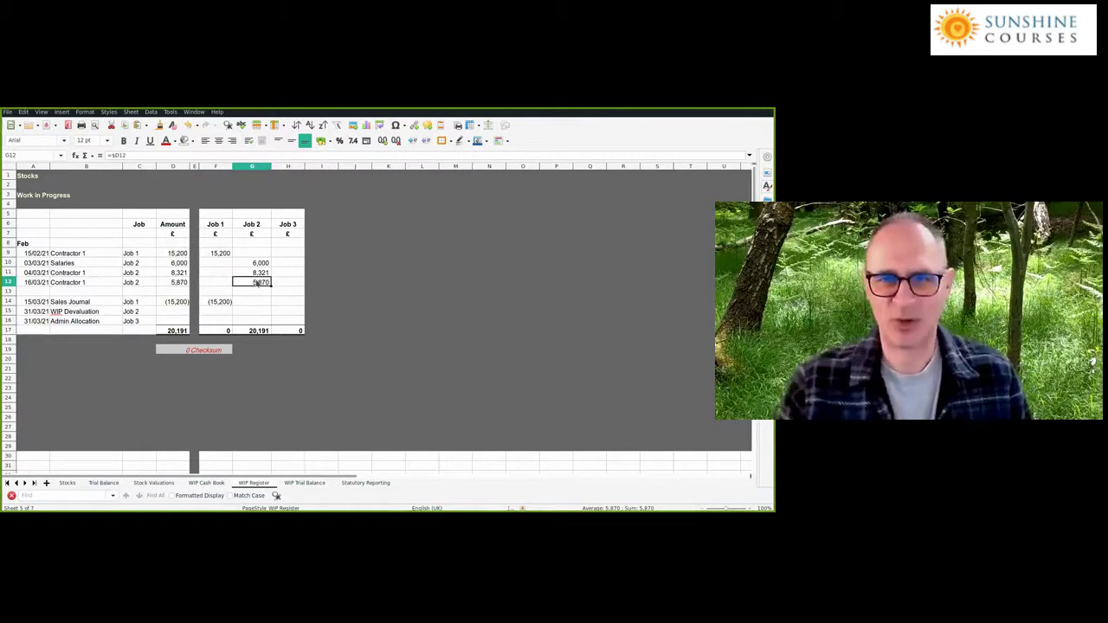
pyautogui.click(258, 332)
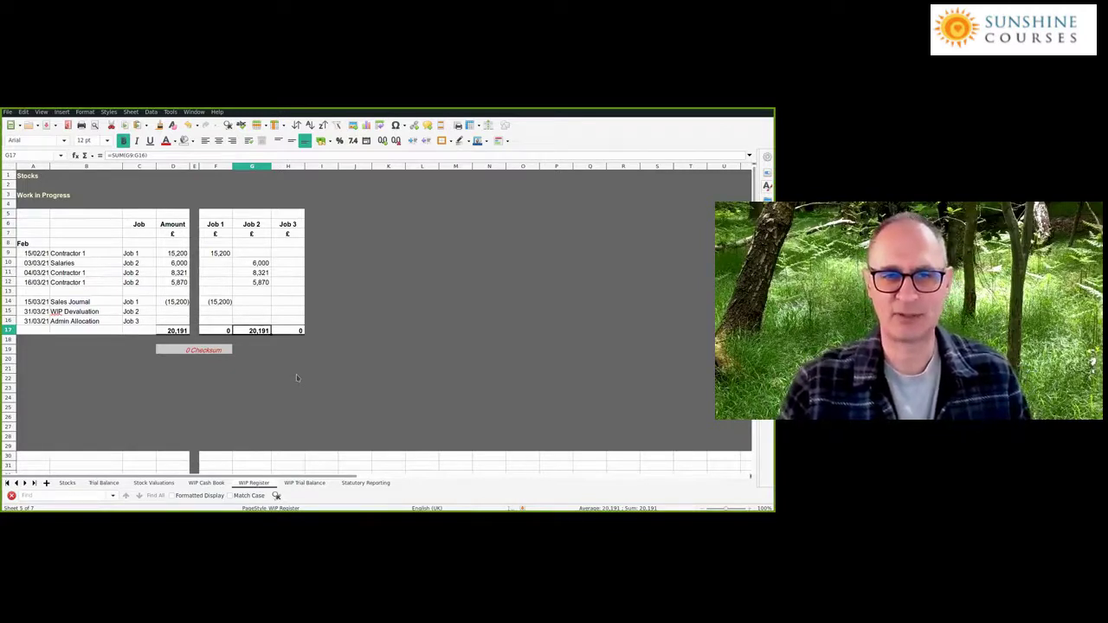
# - Enter -10191 for the 31/03/21 WIP Devaluation of Job 2 in G15 of the WIP Register and check the Job 2 total
pyautogui.press('Up')
pyautogui.press('Up')
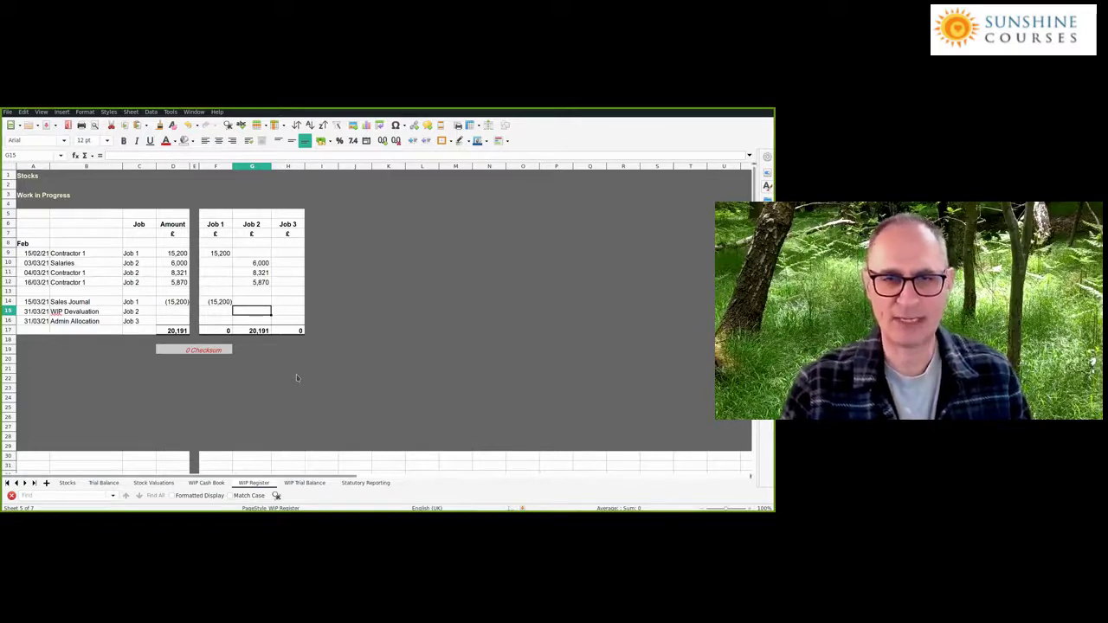
pyautogui.write('=')
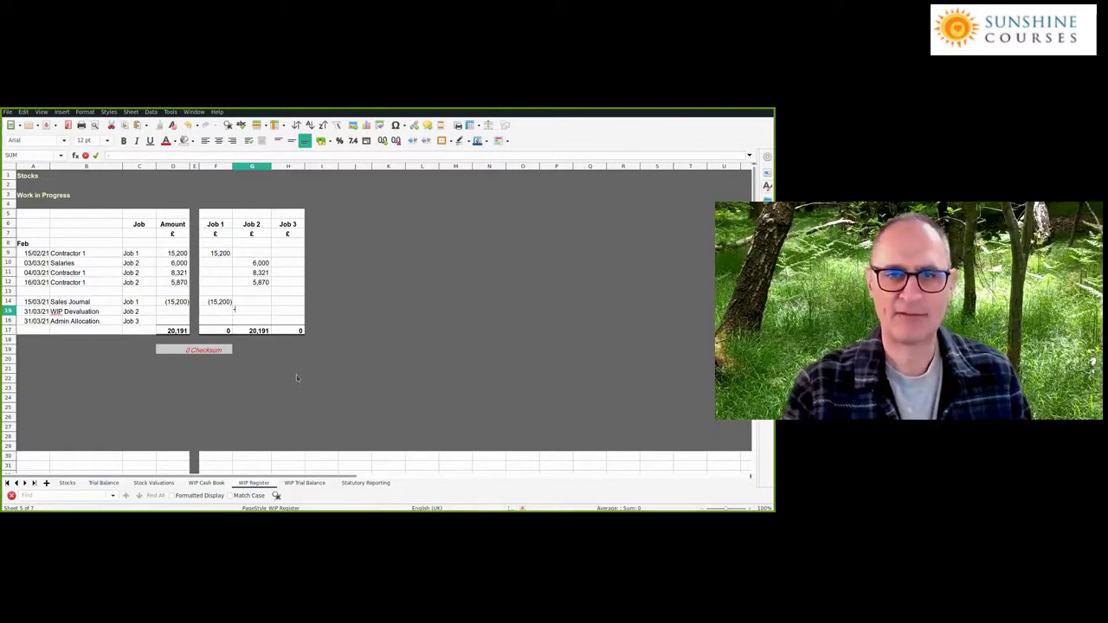
pyautogui.press('Return')
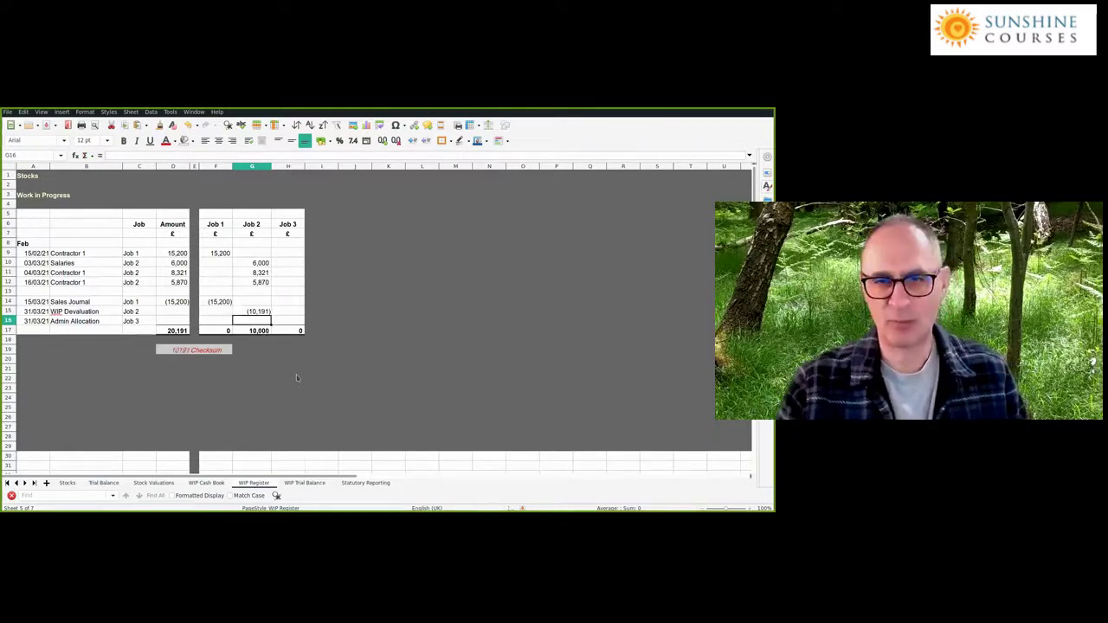
pyautogui.press('Up')
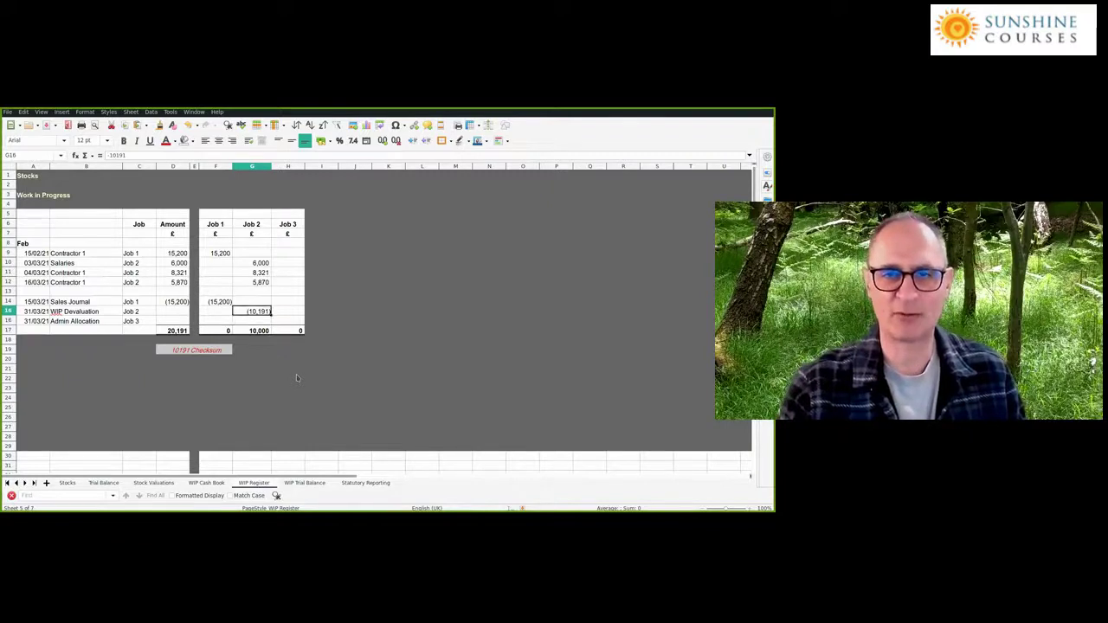
pyautogui.press('Down')
pyautogui.press('Down')
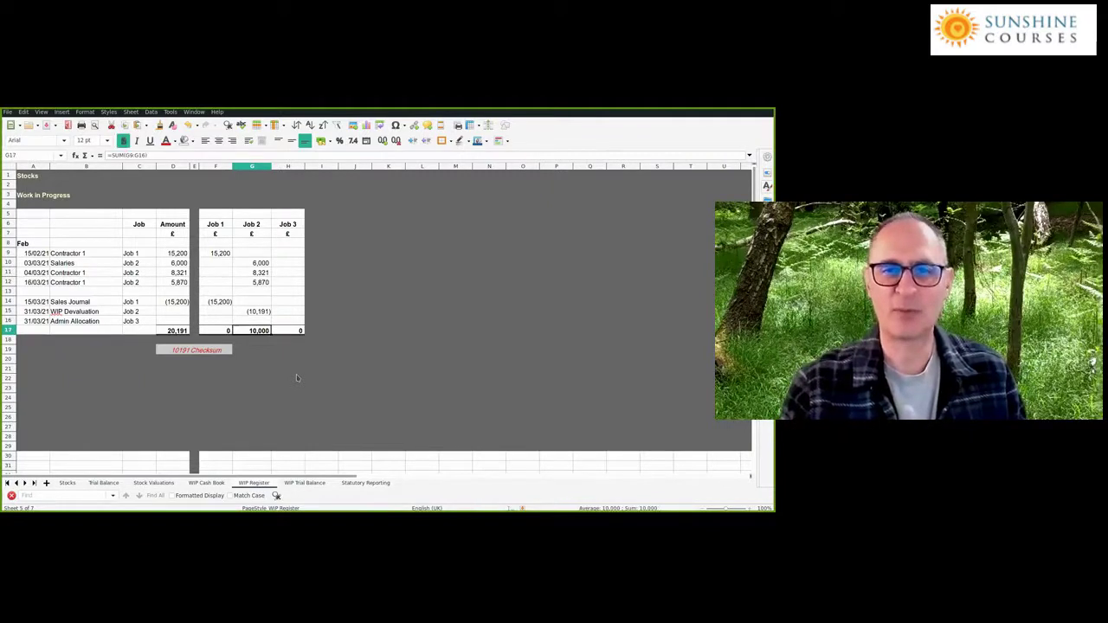
# - Link the WIP Devaluation Amount in D15 to the Job 2 entry with =G15 and check the checksum in D19
pyautogui.press('Up')
pyautogui.press('Up')
pyautogui.press('Left')
pyautogui.press('Left')
pyautogui.press('Left')
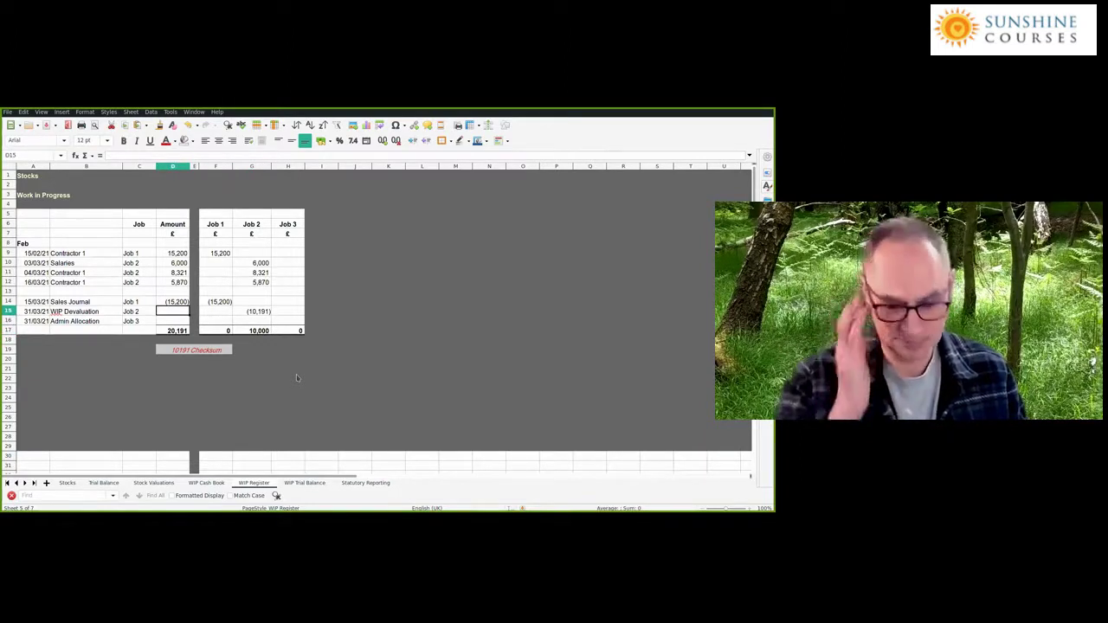
pyautogui.write('=g15')
pyautogui.press('Return')
pyautogui.press('Down')
pyautogui.press('Down')
pyautogui.press('Down')
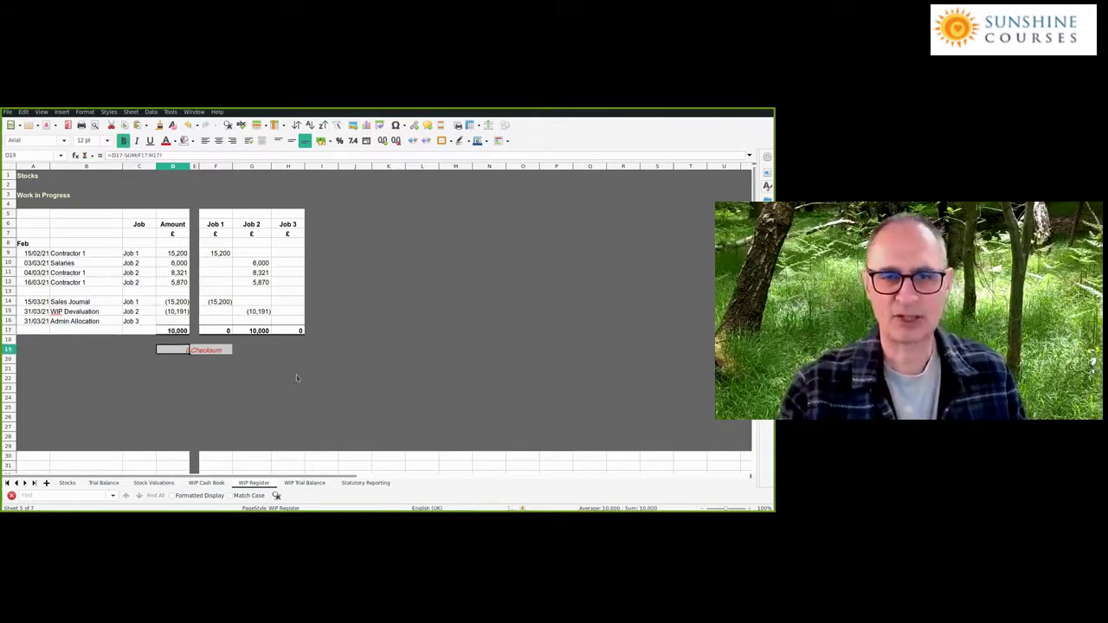
# - Compare the WIP Register's Amount total in D17 with the job totals in row 17, and view the Job 2 devaluation in G15
pyautogui.press('Up')
pyautogui.press('Up')
pyautogui.press('Right')
pyautogui.hotkey('shift', 'Right')
pyautogui.hotkey('shift', 'Right')
pyautogui.press('Left')
pyautogui.press('Left')
pyautogui.press('Left')
pyautogui.press('Left')
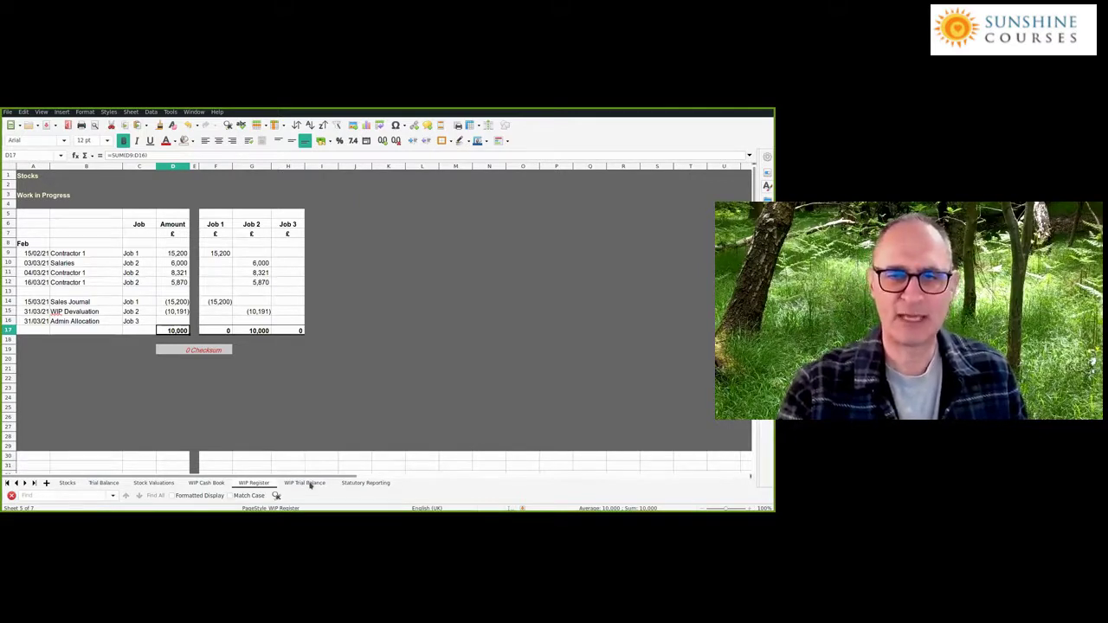
pyautogui.click(258, 311)
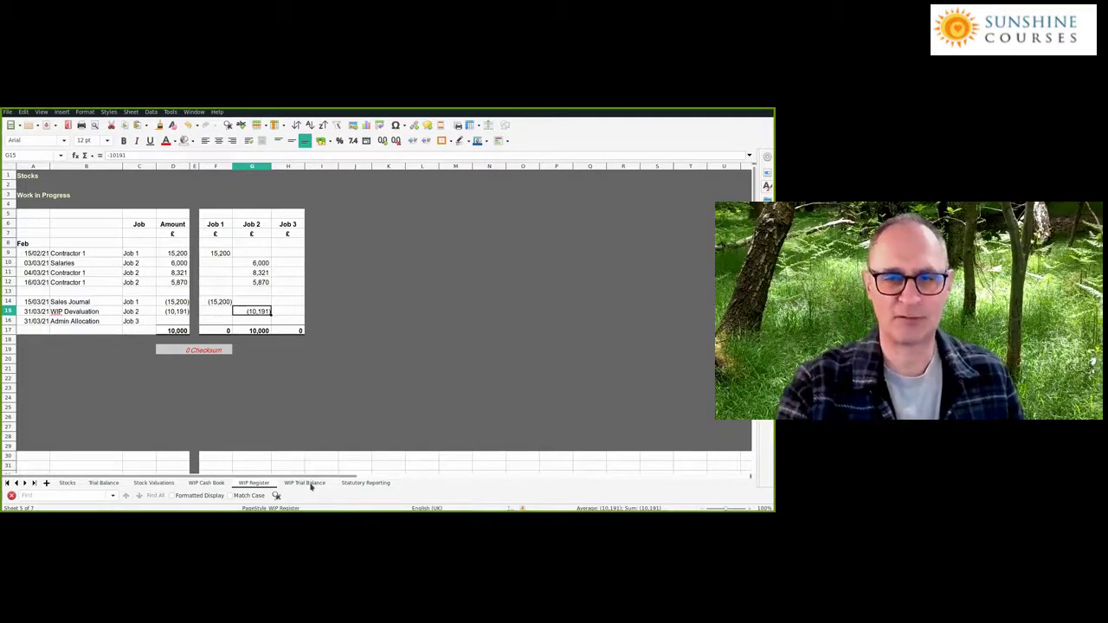
# - Enter -10191 for Stock and WIP in the first Devaluation Journal of the WIP Trial Balance, cell I12
pyautogui.click(311, 487)
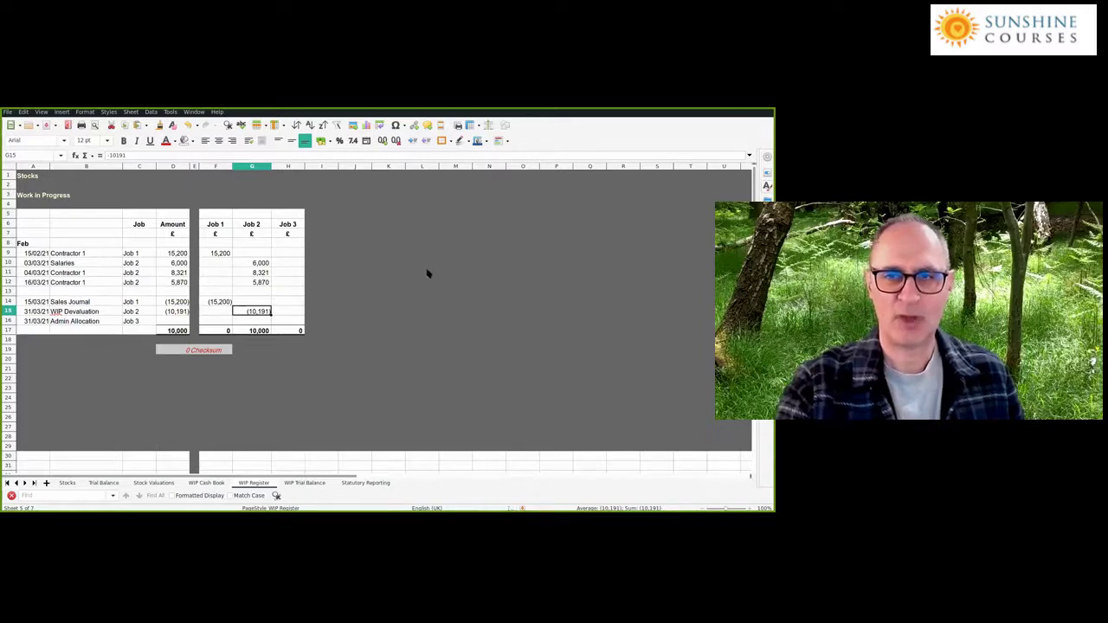
pyautogui.press('Left')
pyautogui.press('Left')
pyautogui.write('-')
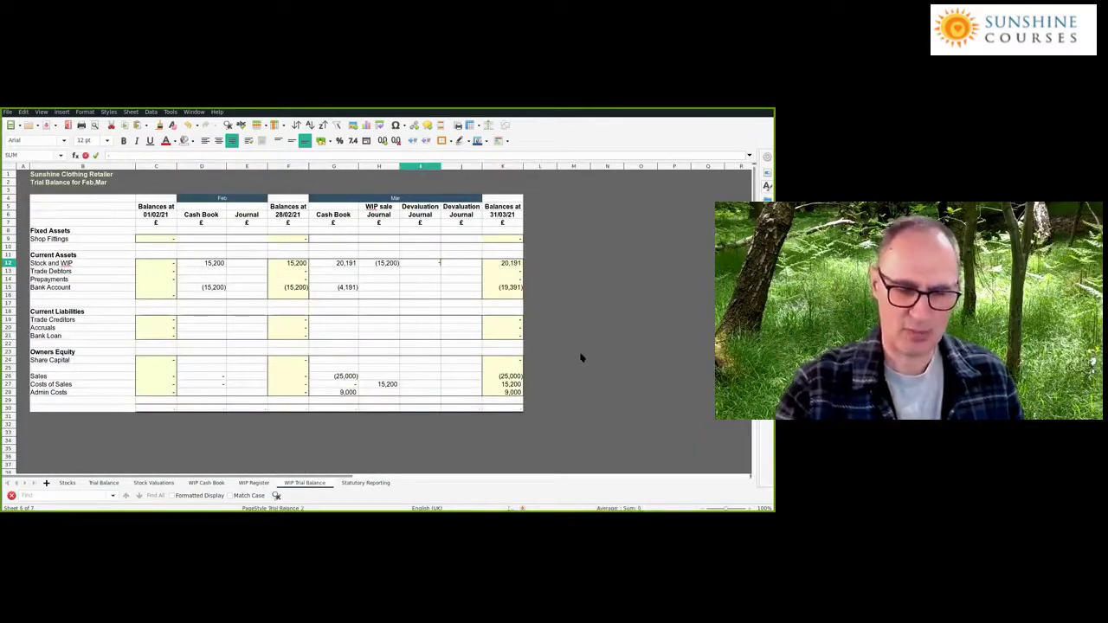
pyautogui.write('10191')
pyautogui.press('Return')
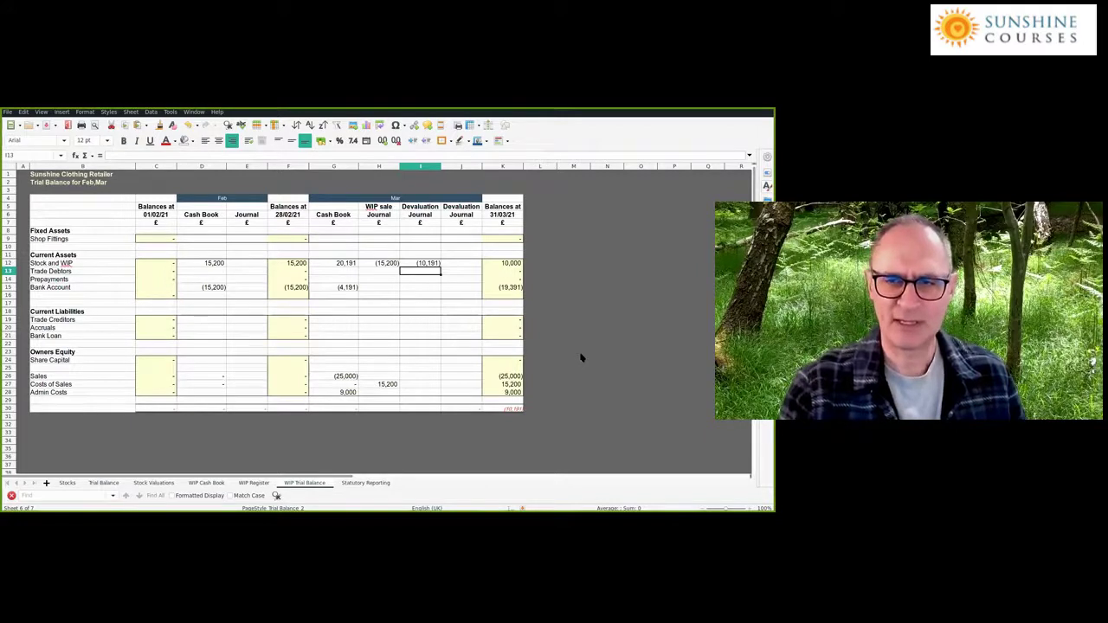
# - Enter 10000 for Costs of Sales in the first Devaluation Journal, cell I27
pyautogui.press('Down')
pyautogui.press('Down')
pyautogui.press('Down')
pyautogui.press('Down')
pyautogui.press('Down')
pyautogui.press('Down')
pyautogui.press('Down')
pyautogui.press('Down')
pyautogui.press('Down')
pyautogui.press('Down')
pyautogui.press('Down')
pyautogui.press('Down')
pyautogui.press('Down')
pyautogui.press('Down')
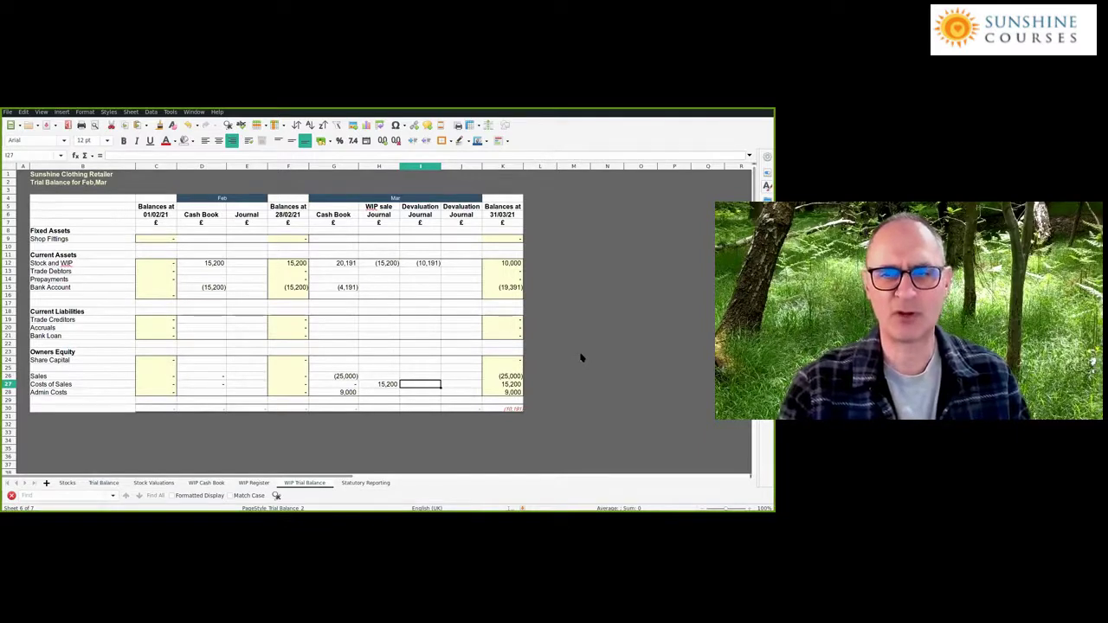
pyautogui.write('10000')
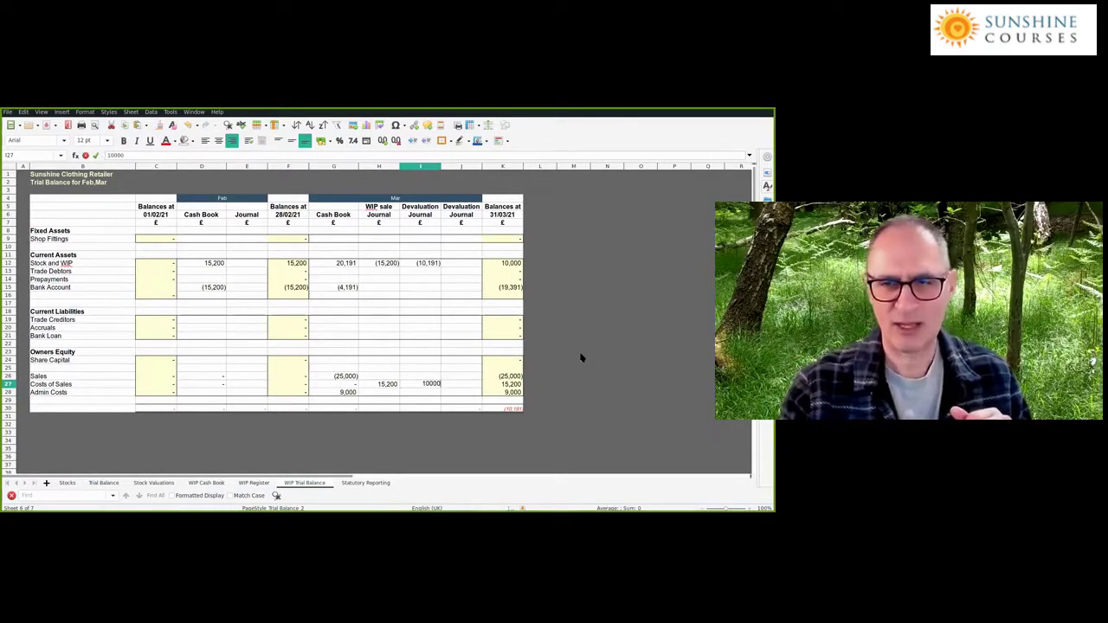
pyautogui.press('Return')
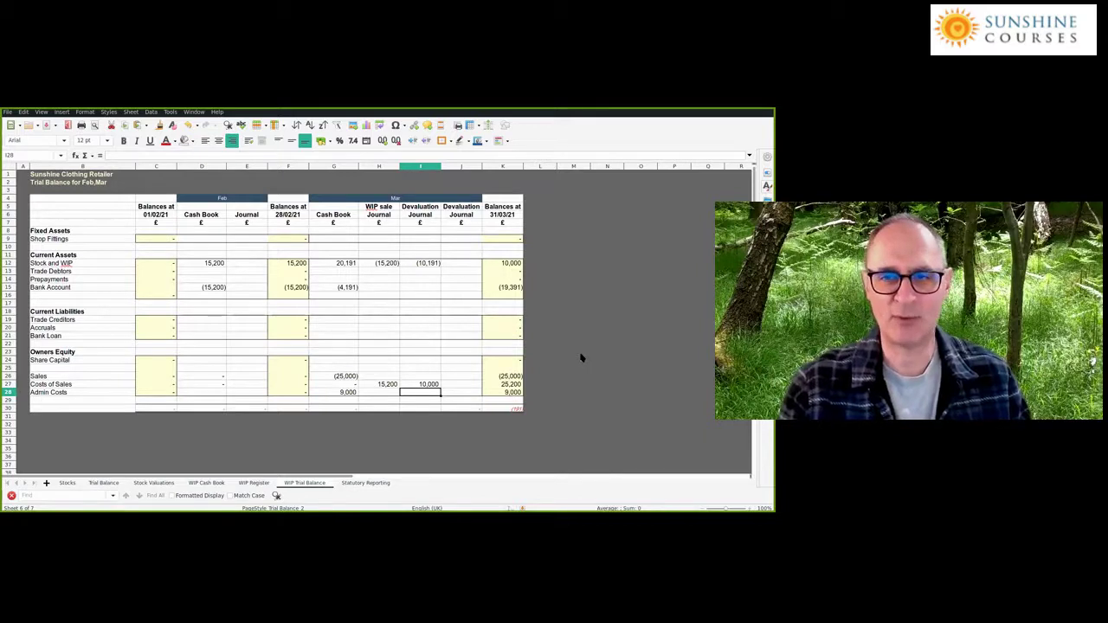
pyautogui.press('Up')
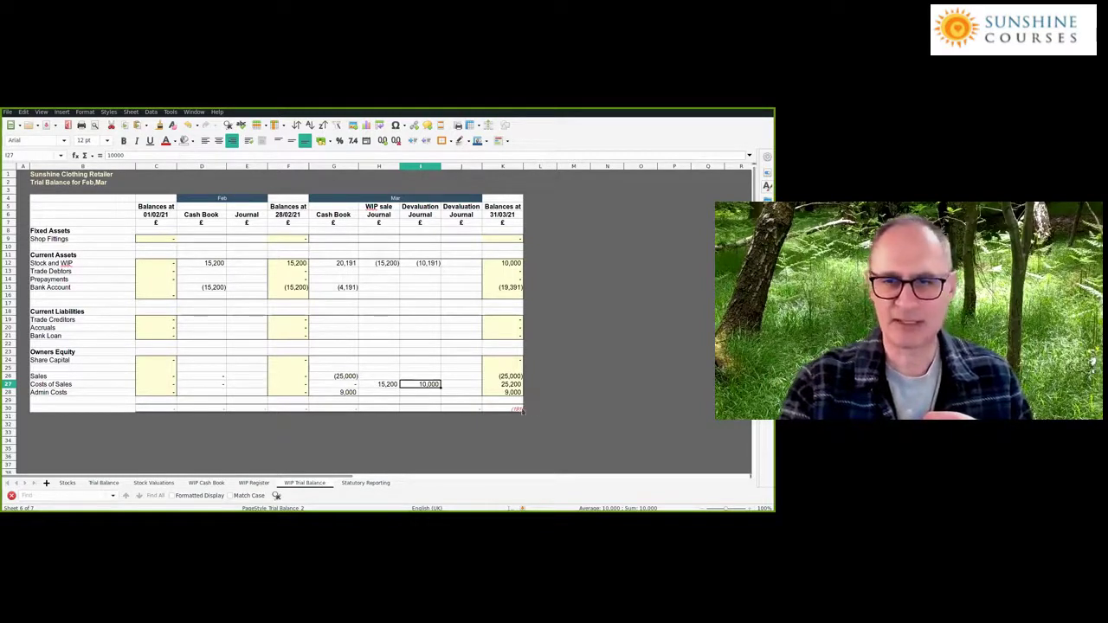
# - Check the trial balance difference in K30 and set the Costs of Sales devaluation in I27 to 10191
pyautogui.click(519, 409)
pyautogui.click(430, 386)
pyautogui.write('10191')
pyautogui.press('Return')
pyautogui.press('Up')
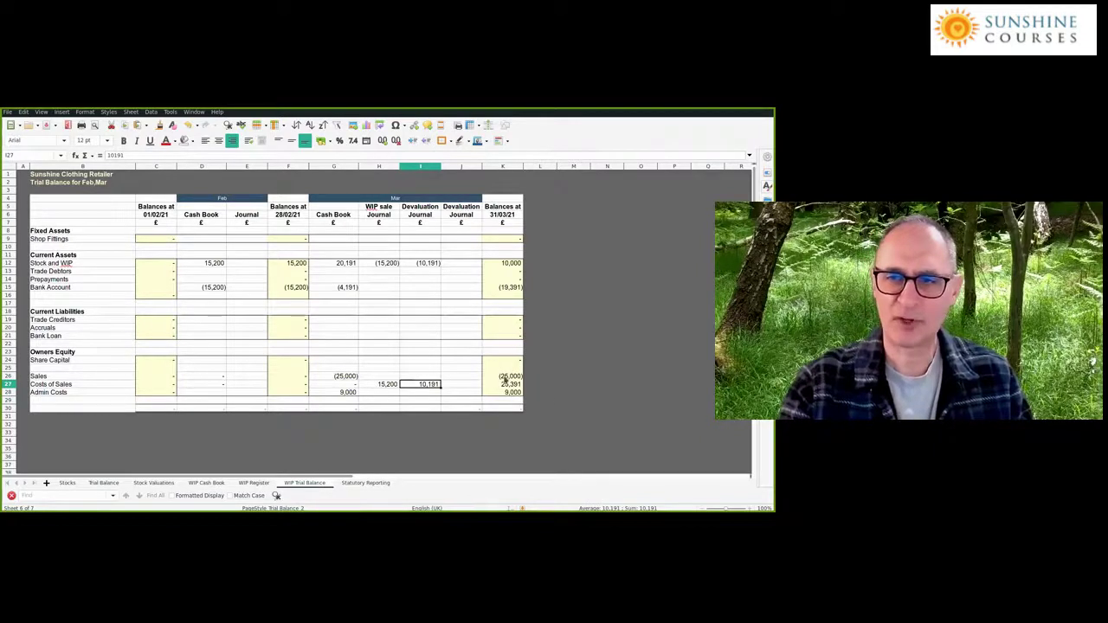
# - Review the 31/03/21 Sales, Costs of Sales and Admin Costs balances in K26:K28 and the devaluation entry in I27
pyautogui.moveTo(504, 376); pyautogui.dragTo(502, 391)
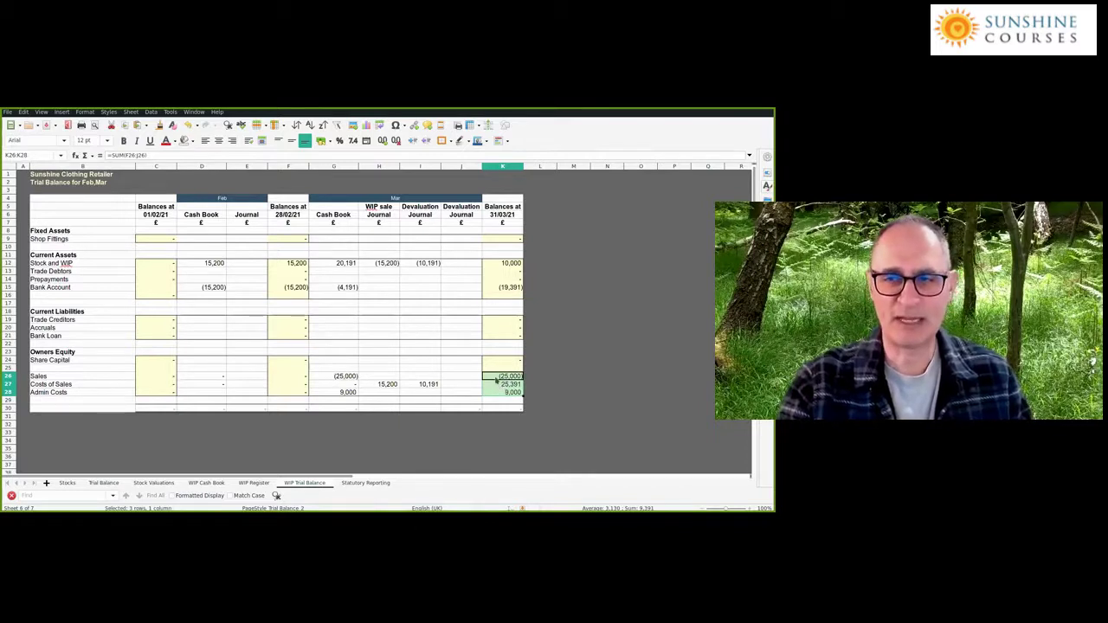
pyautogui.click(496, 378)
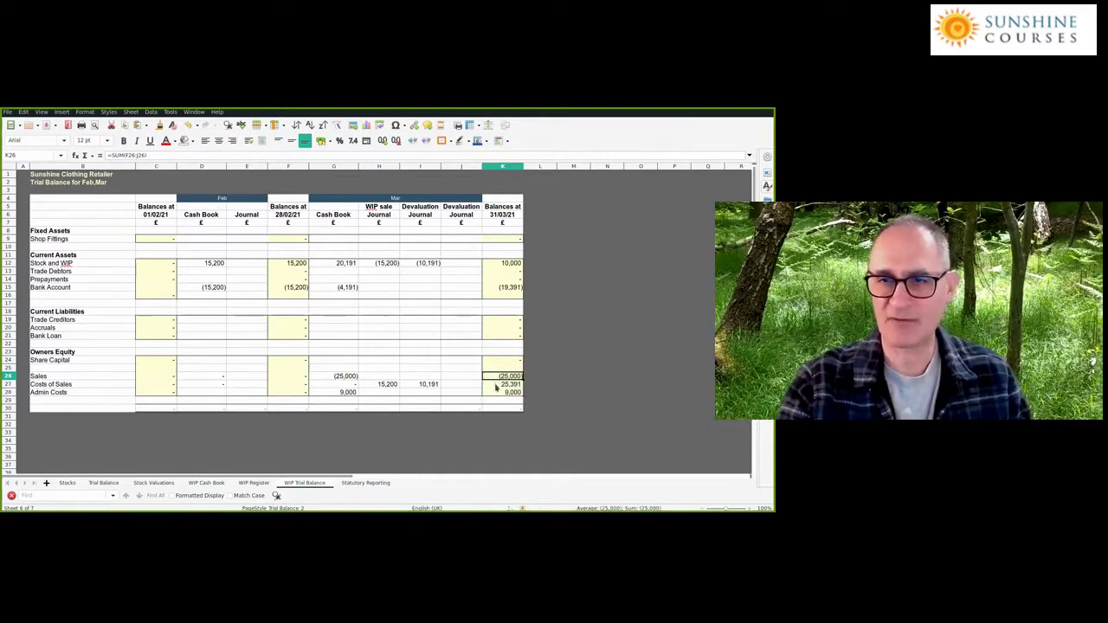
pyautogui.click(504, 385)
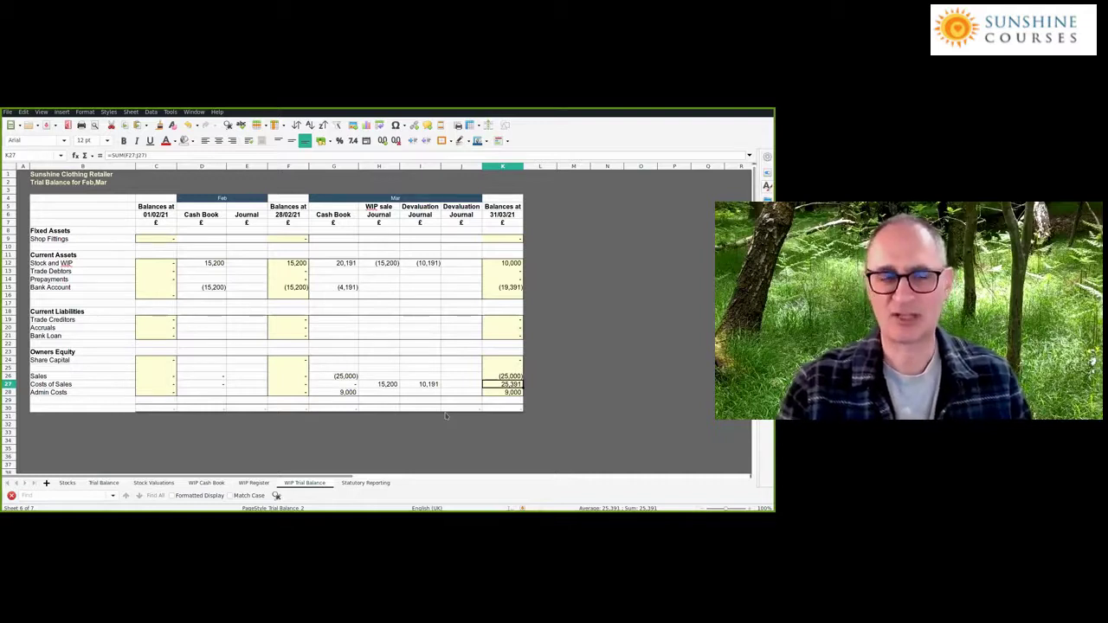
pyautogui.press('Left')
pyautogui.press('Left')
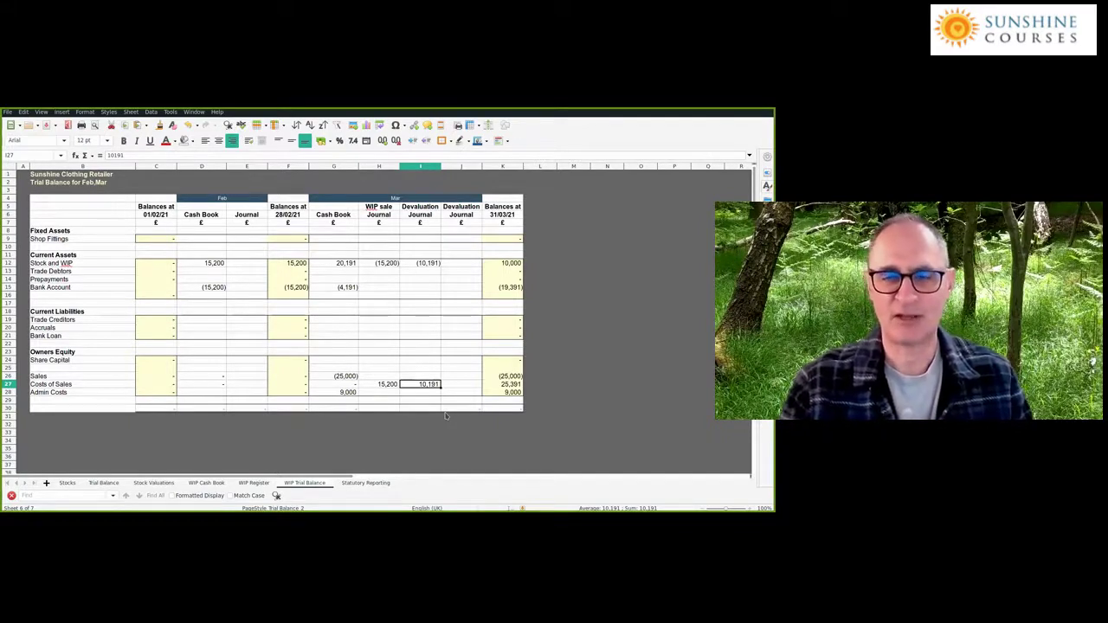
# - View the empty Admin Allocation row in the WIP Register, then examine the March salaries and rent Admin entries in the WIP Cash Book
pyautogui.click(255, 483)
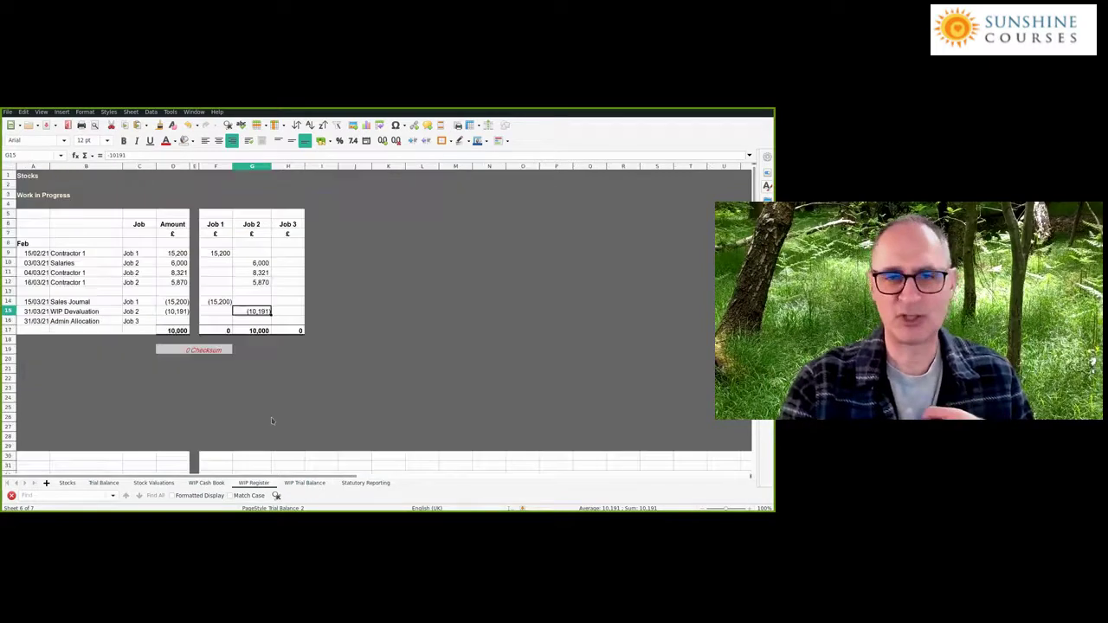
pyautogui.click(175, 321)
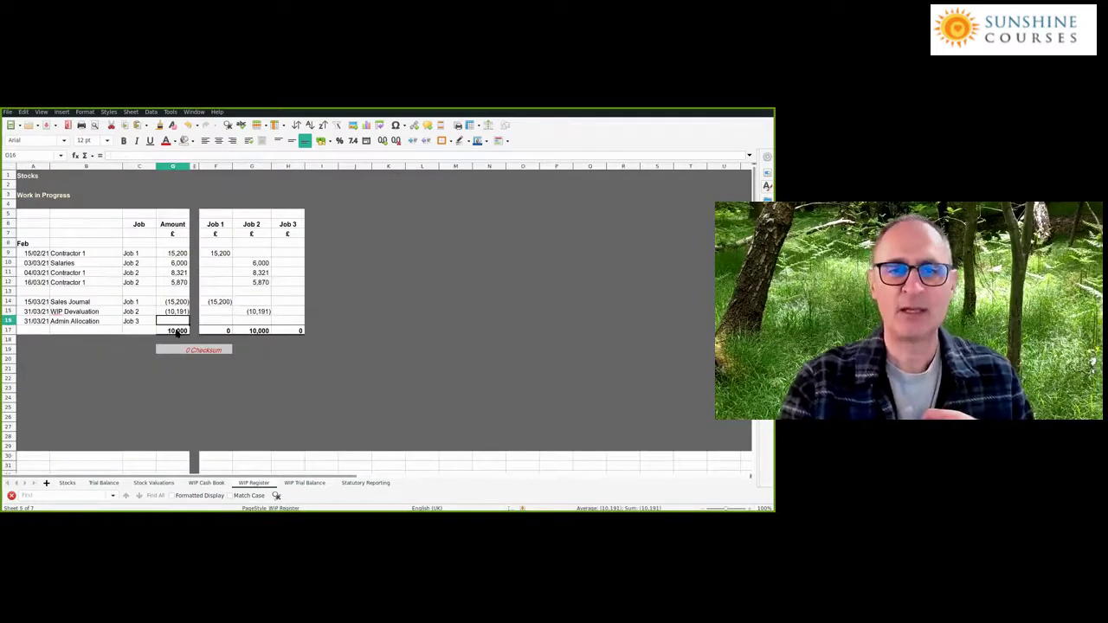
pyautogui.click(212, 484)
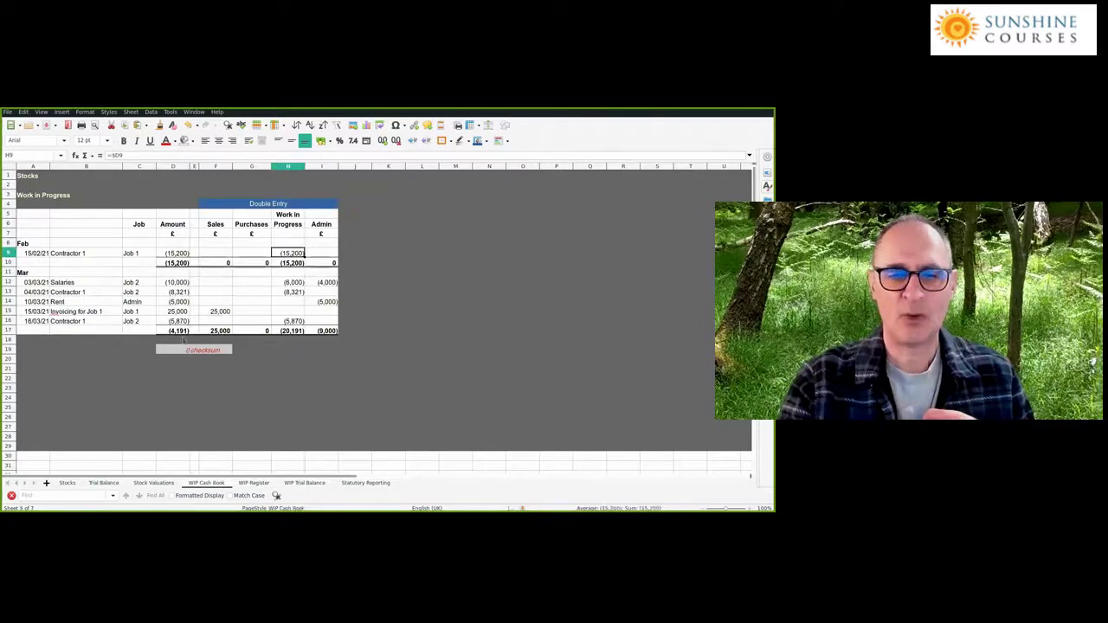
pyautogui.click(321, 302)
pyautogui.click(329, 283)
pyautogui.click(317, 302)
pyautogui.click(176, 303)
pyautogui.click(318, 303)
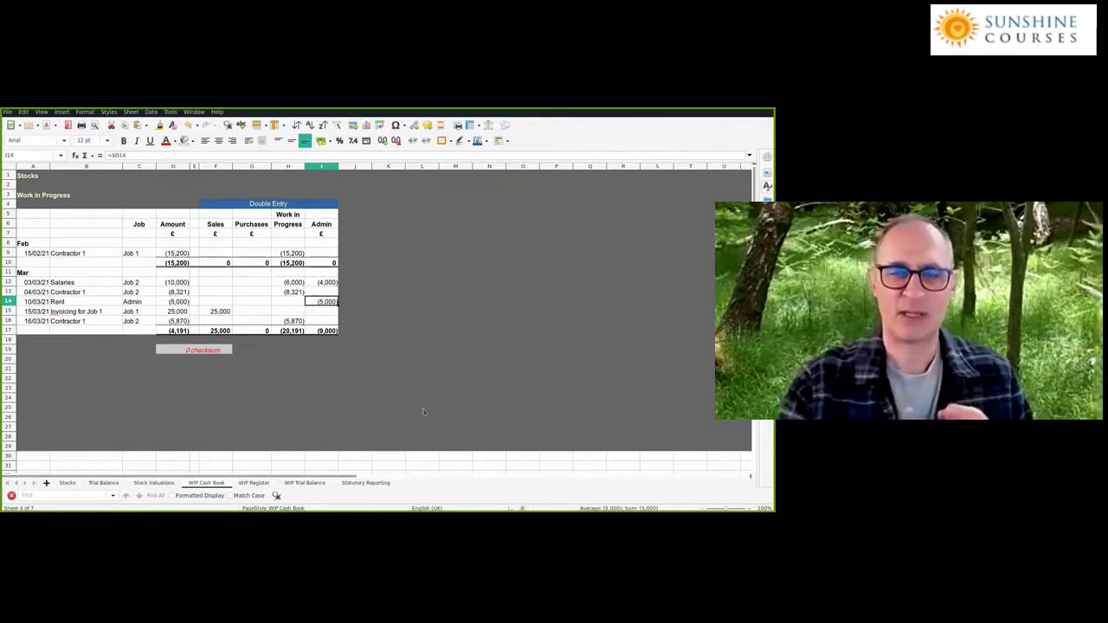
# - Compare the WIP Trial Balance and WIP Register with the Admin costs in I12 and I14 of the WIP Cash Book
pyautogui.click(295, 483)
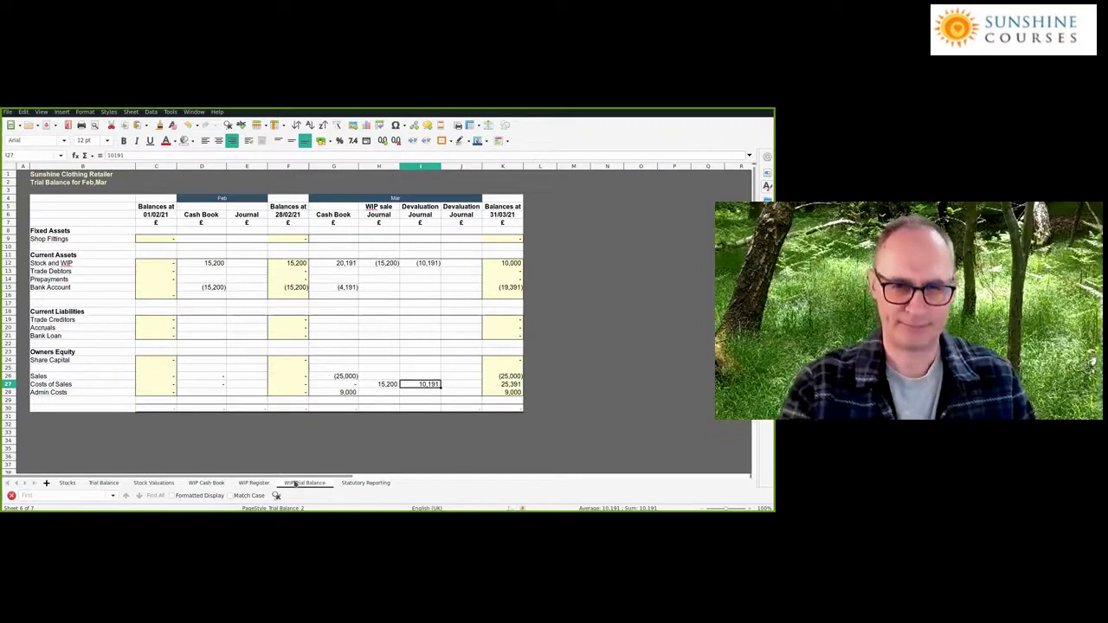
pyautogui.click(223, 482)
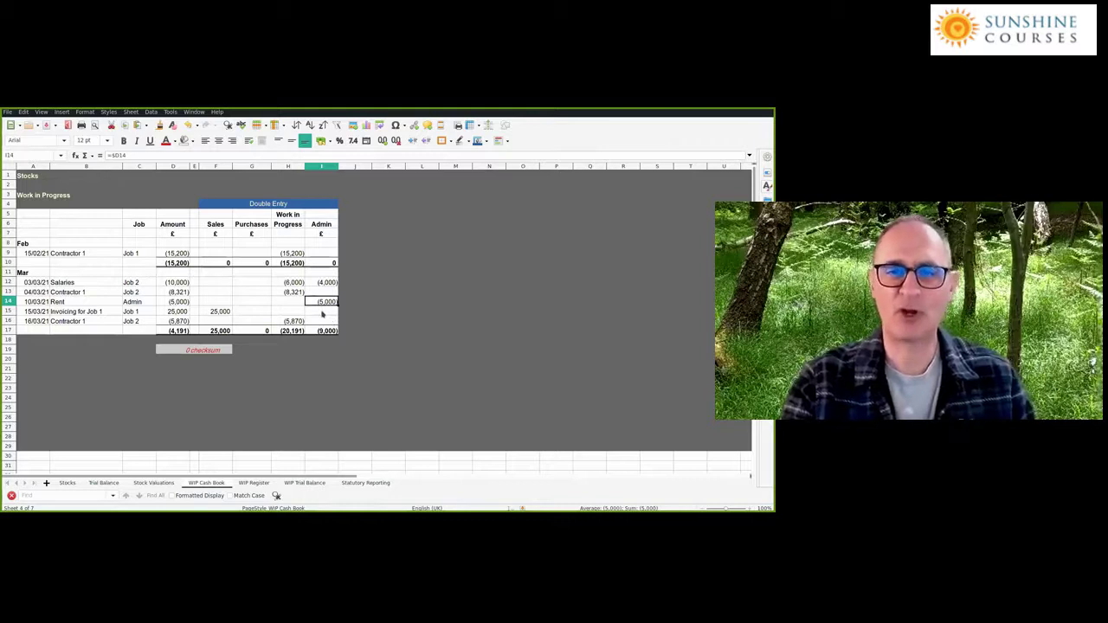
pyautogui.click(287, 483)
pyautogui.click(253, 483)
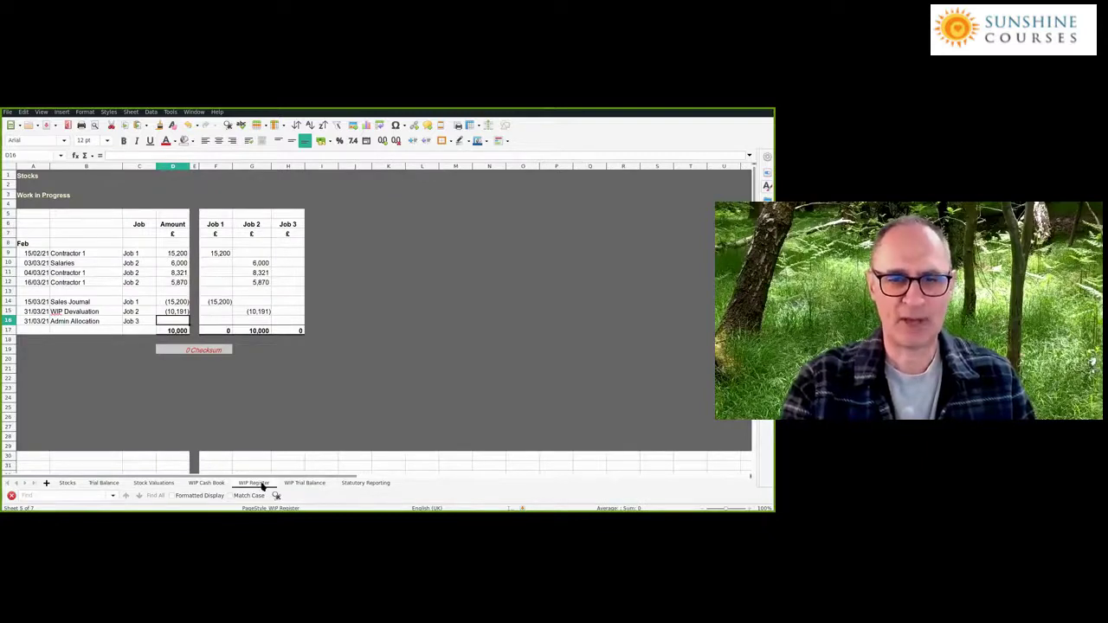
pyautogui.click(205, 483)
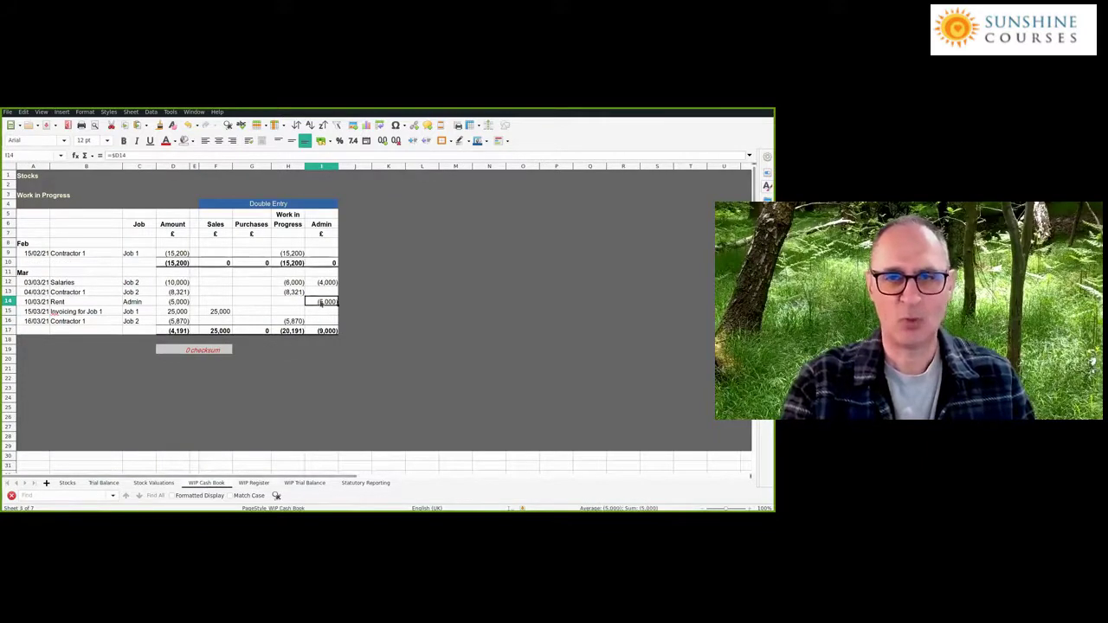
pyautogui.click(323, 284)
pyautogui.click(321, 303)
pyautogui.click(324, 284)
pyautogui.click(321, 303)
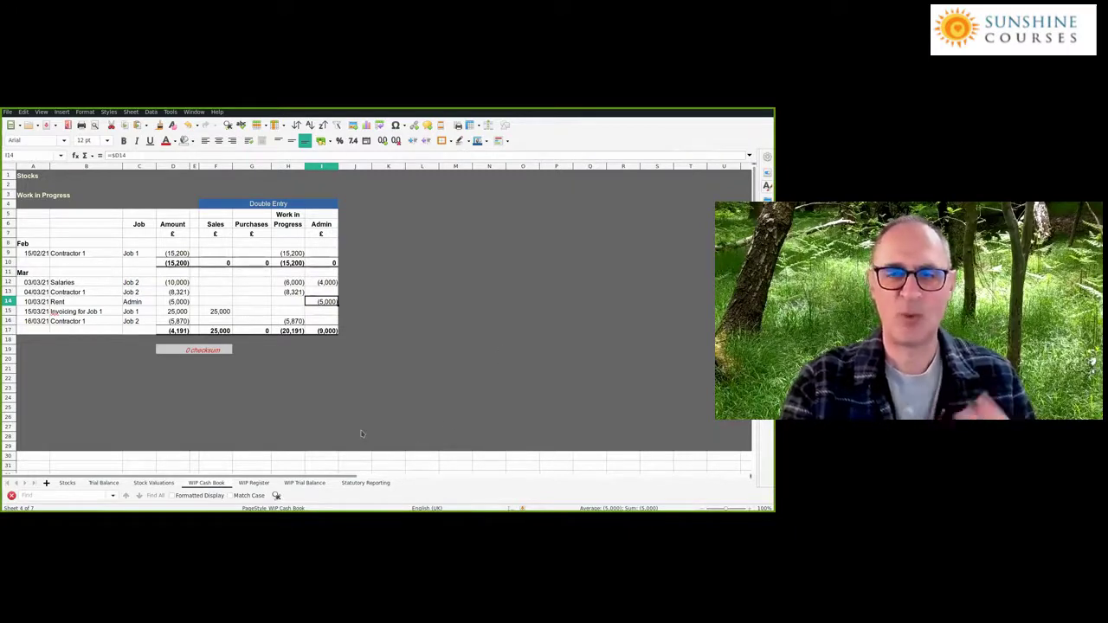
pyautogui.click(303, 484)
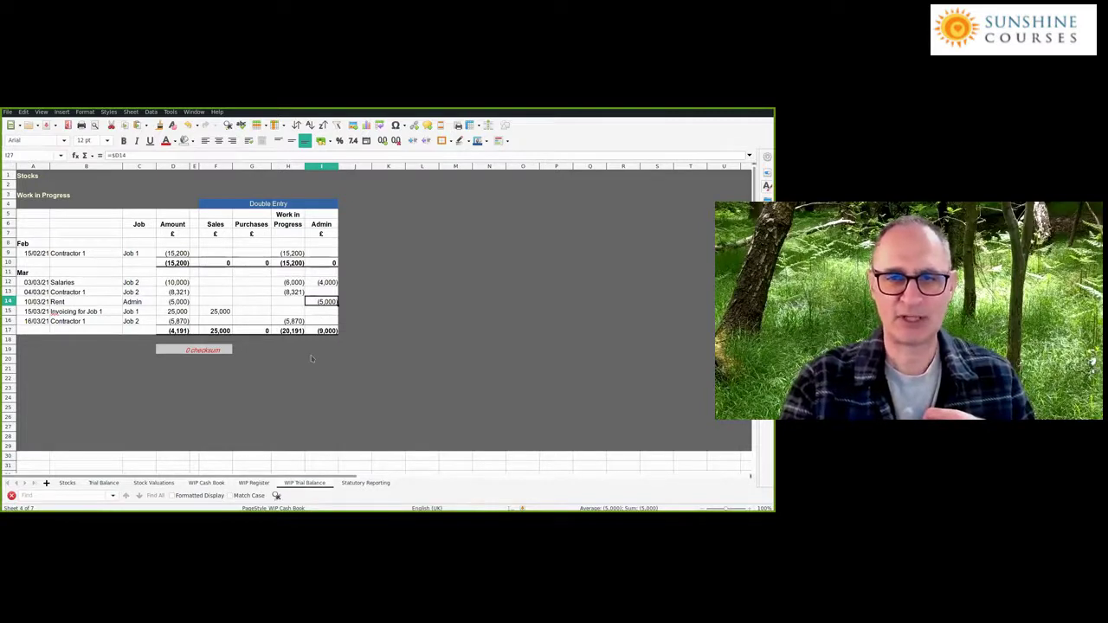
# - Enter 1000 for the Job 3 Admin Allocation in H16 of the WIP Register
pyautogui.hotkey('ctrl', 'pageup')
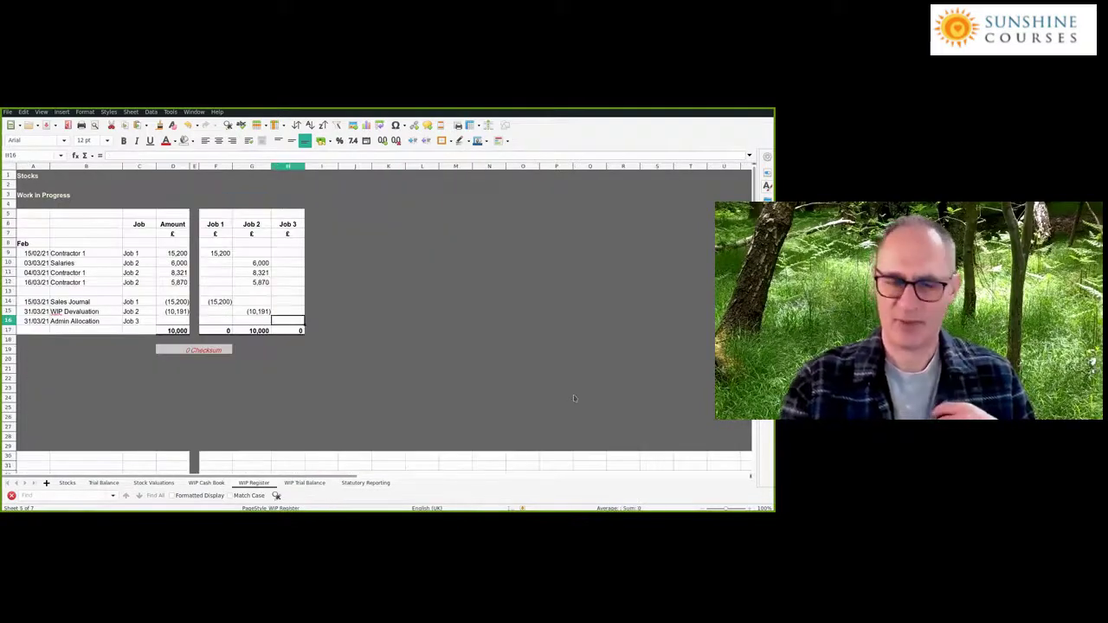
pyautogui.write('1000')
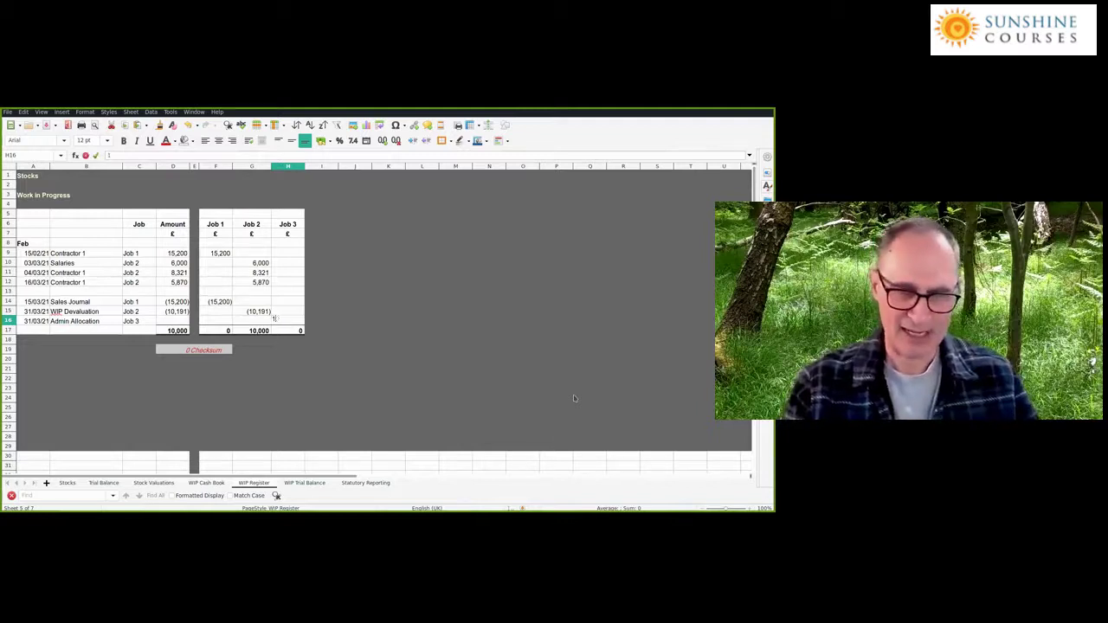
pyautogui.press('Return')
# - Enter 1000 as the Admin Allocation amount in D16 of the WIP Register and review that row's entries
pyautogui.press('Up')
pyautogui.press('Left')
pyautogui.press('Left')
pyautogui.press('Left')
pyautogui.press('Left')
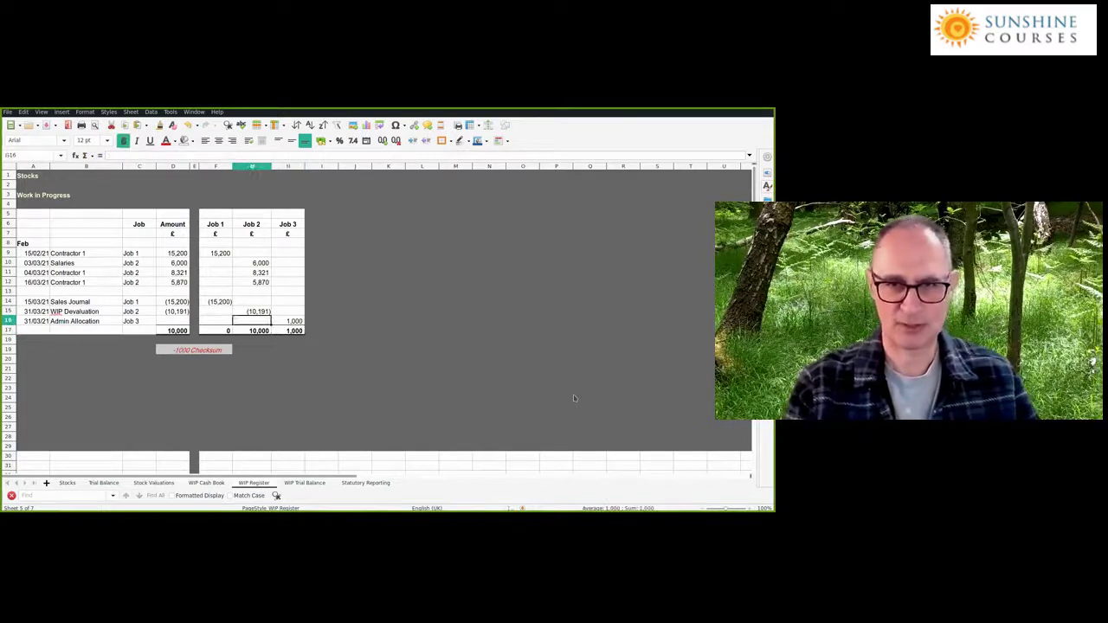
pyautogui.write('1,000')
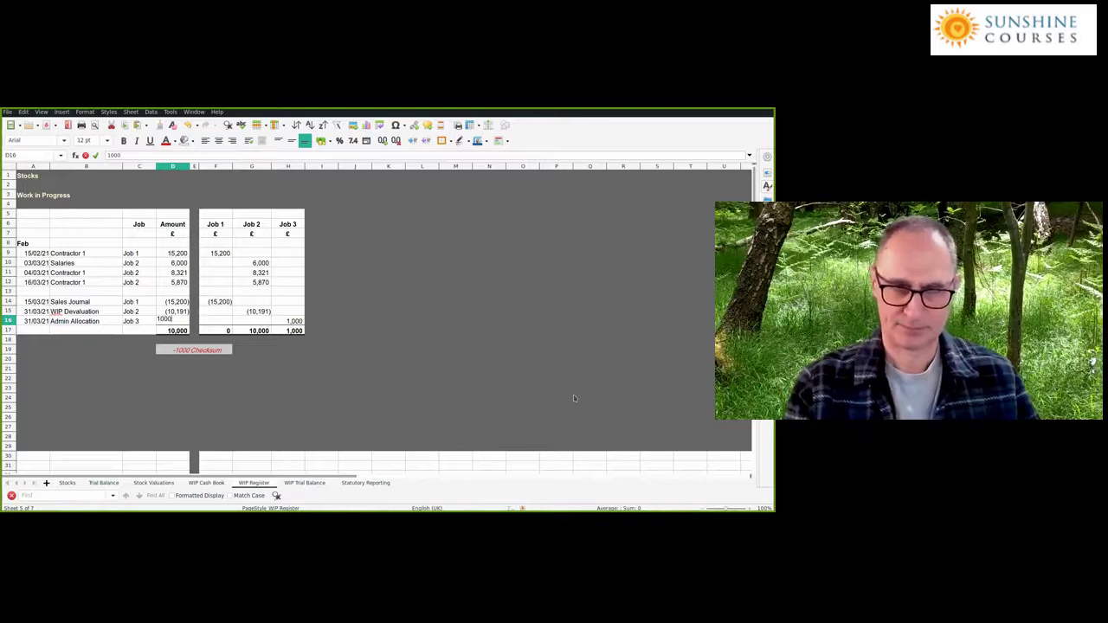
pyautogui.press('Return')
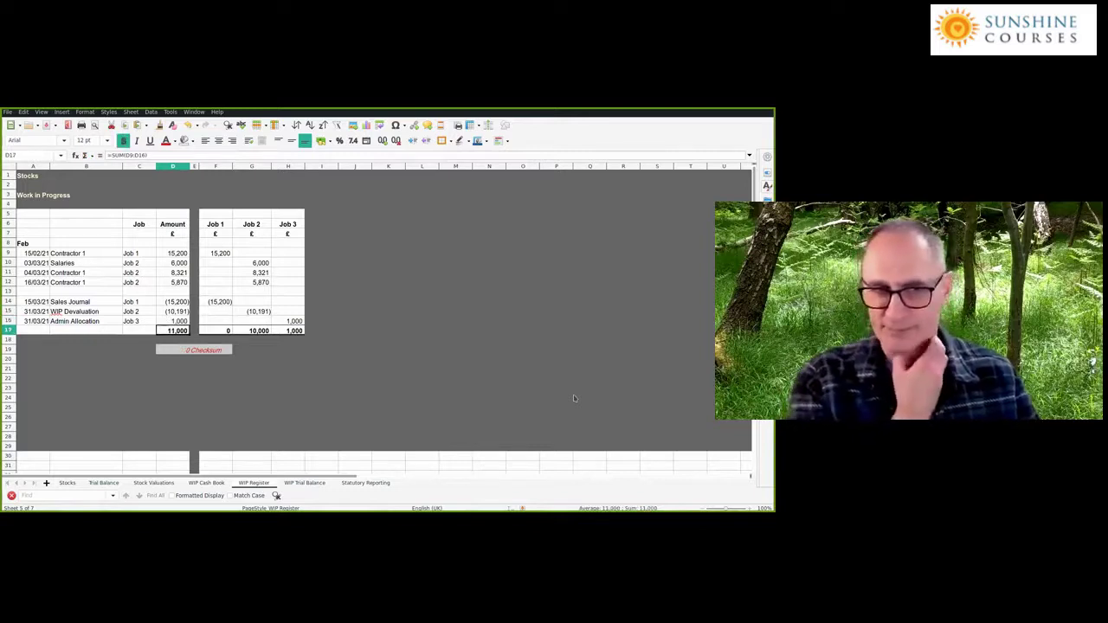
pyautogui.press('Left')
pyautogui.press('Left')
pyautogui.press('Up')
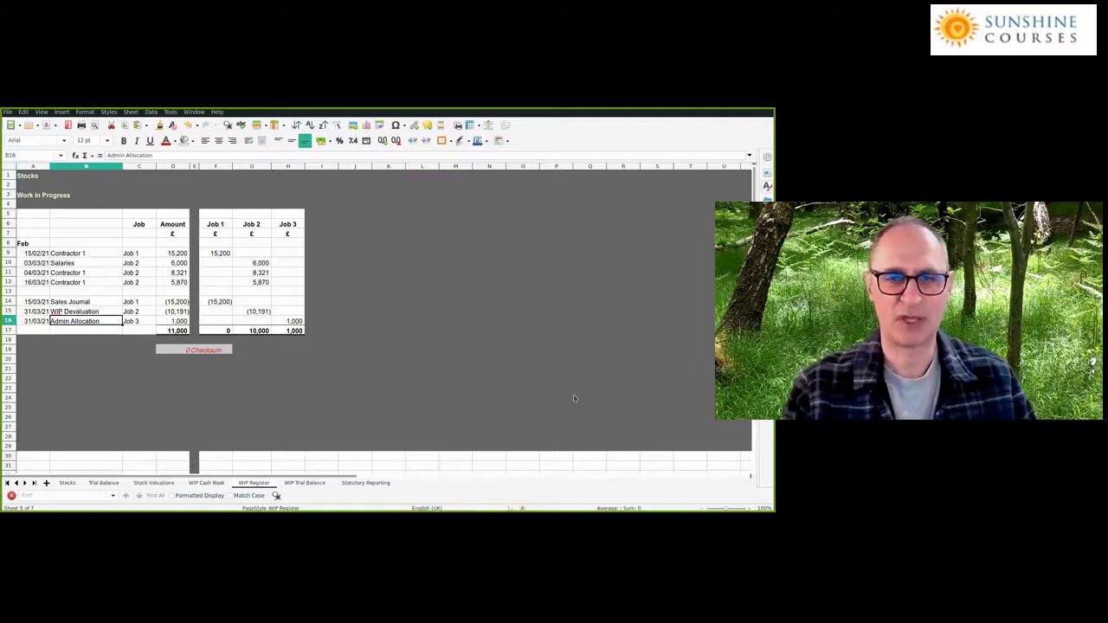
pyautogui.click(299, 322)
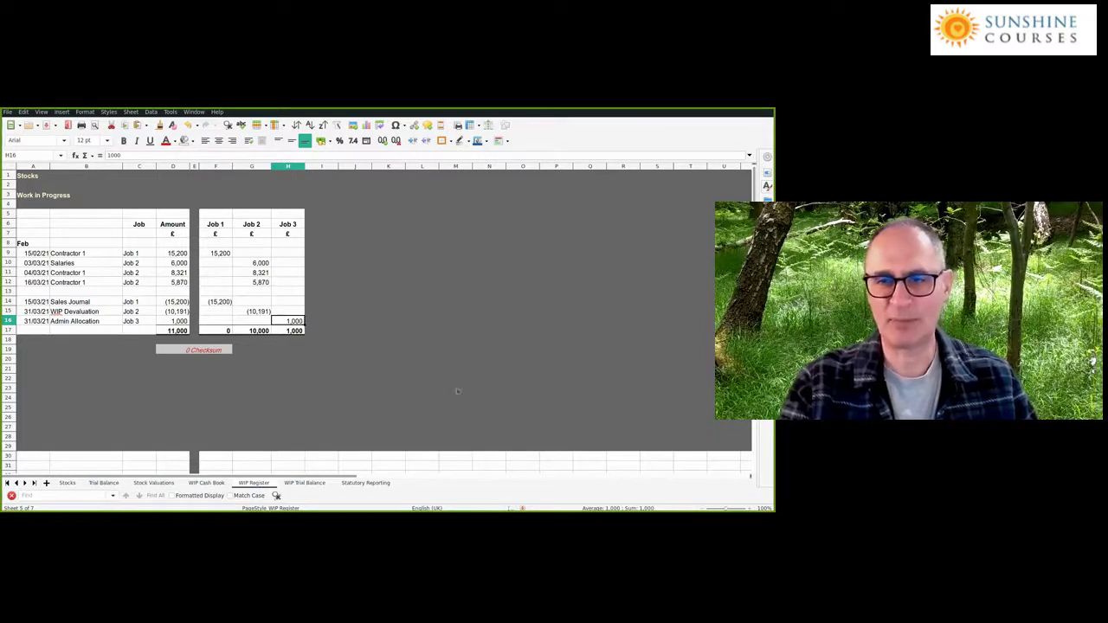
# - Enter 1000 for Stock and WIP in J12, the second Devaluation Journal column of the WIP Trial Balance
pyautogui.hotkey('ctrl', 'pagedown')
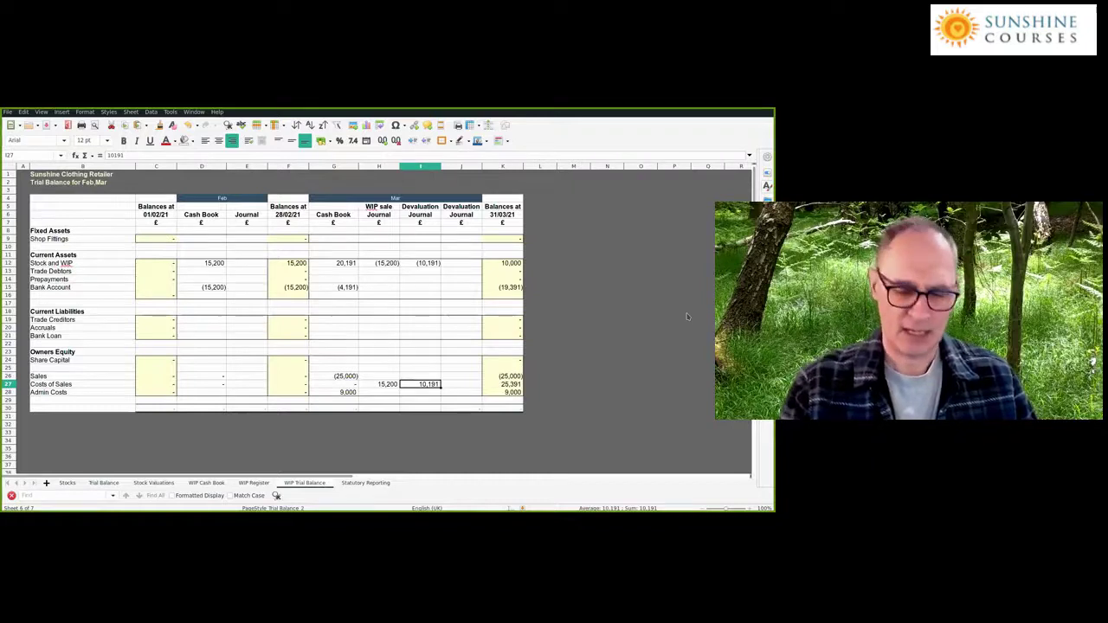
pyautogui.hotkey('ctrl', 'Up')
pyautogui.press('Right')
pyautogui.write('1,00')
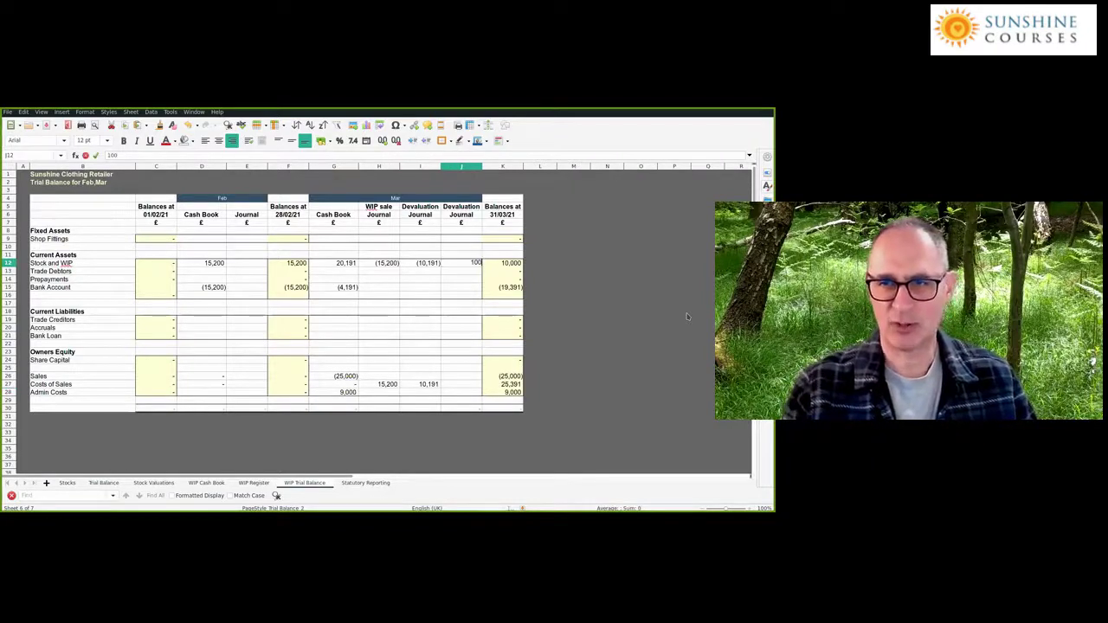
pyautogui.write('0')
pyautogui.press('Return')
# - Enter the balancing -1000 against Admin Costs in J28 of the second Devaluation Journal column
pyautogui.hotkey('ctrl', 'Down')
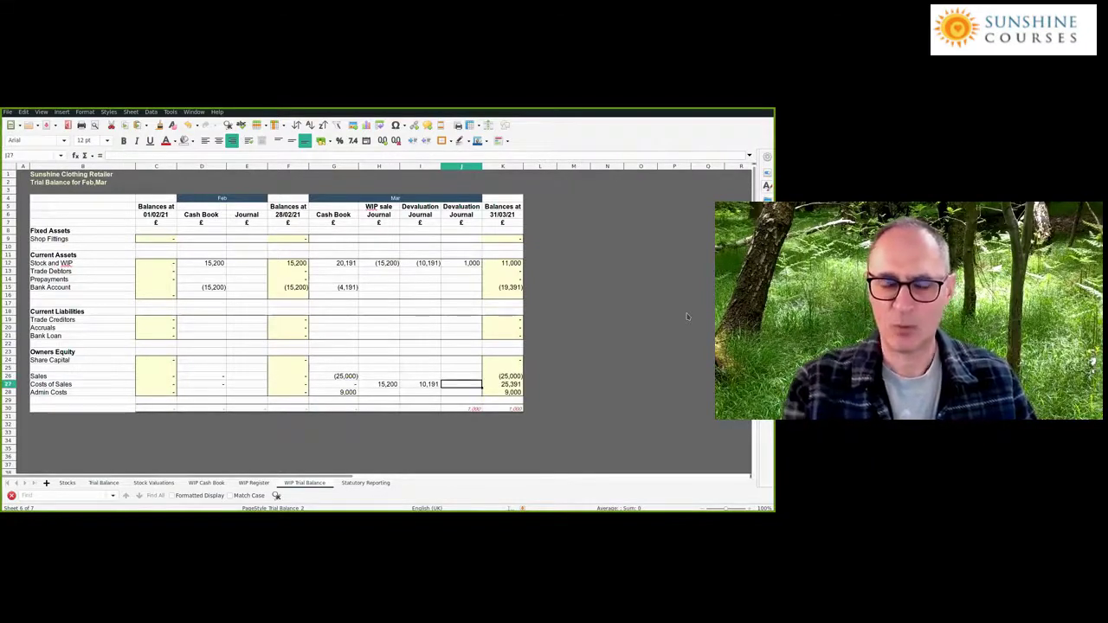
pyautogui.press('Down')
pyautogui.write('-1000')
pyautogui.press('Return')
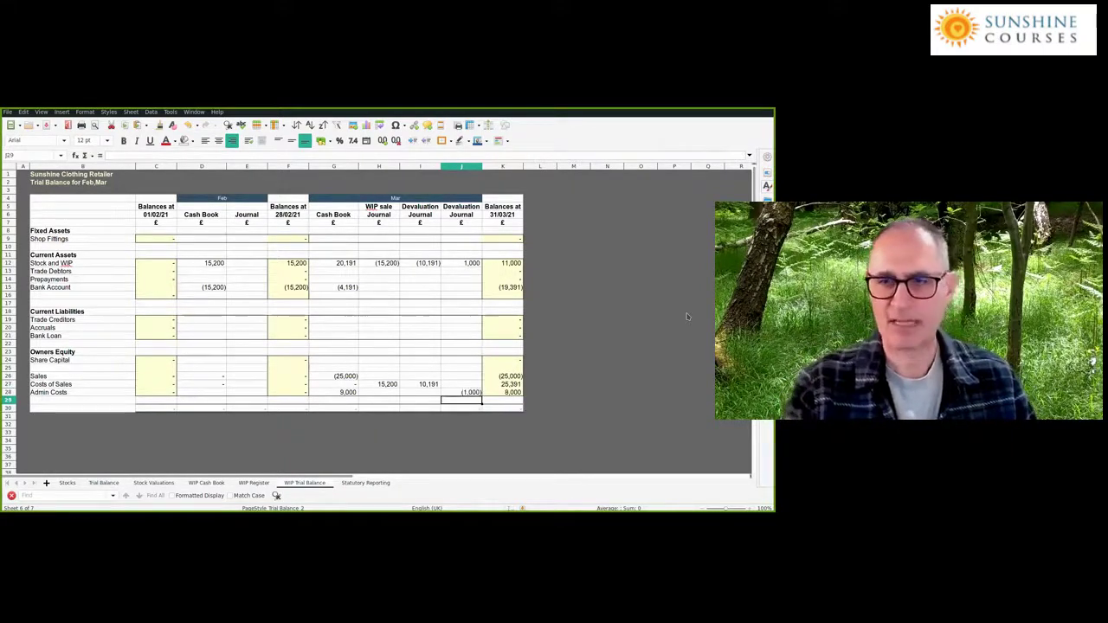
# - Review the 31/03/21 balances for Sales, Costs of Sales and Admin Costs in K26:K28 after the admin allocation journal
pyautogui.press('Right')
pyautogui.press('Up')
pyautogui.press('Up')
pyautogui.press('Up')
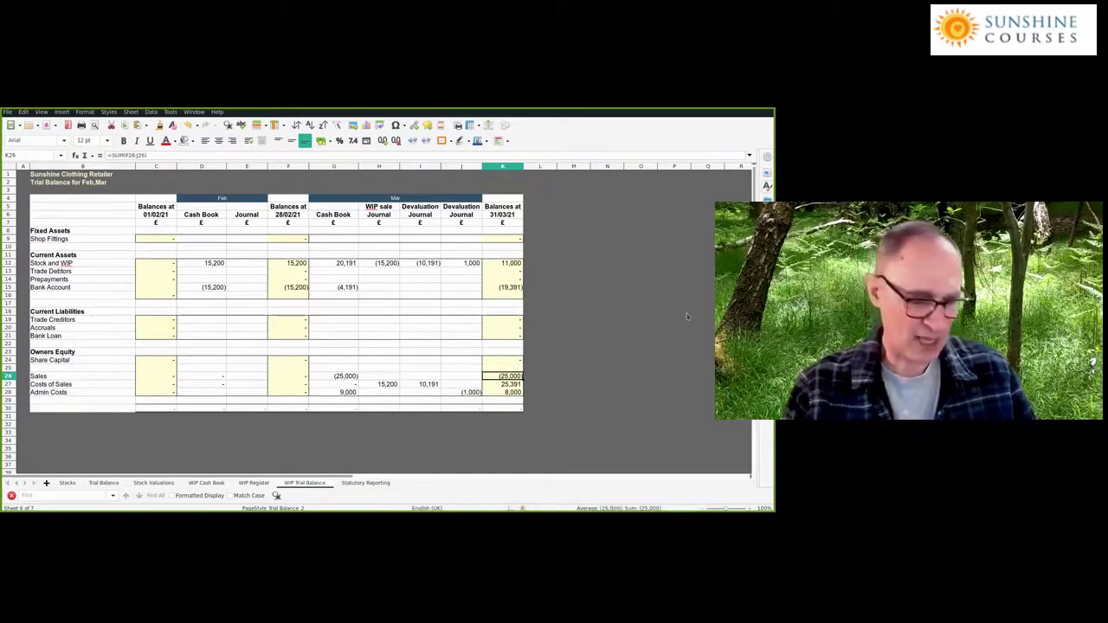
pyautogui.hotkey('shift', 'Down')
pyautogui.hotkey('shift', 'Down')
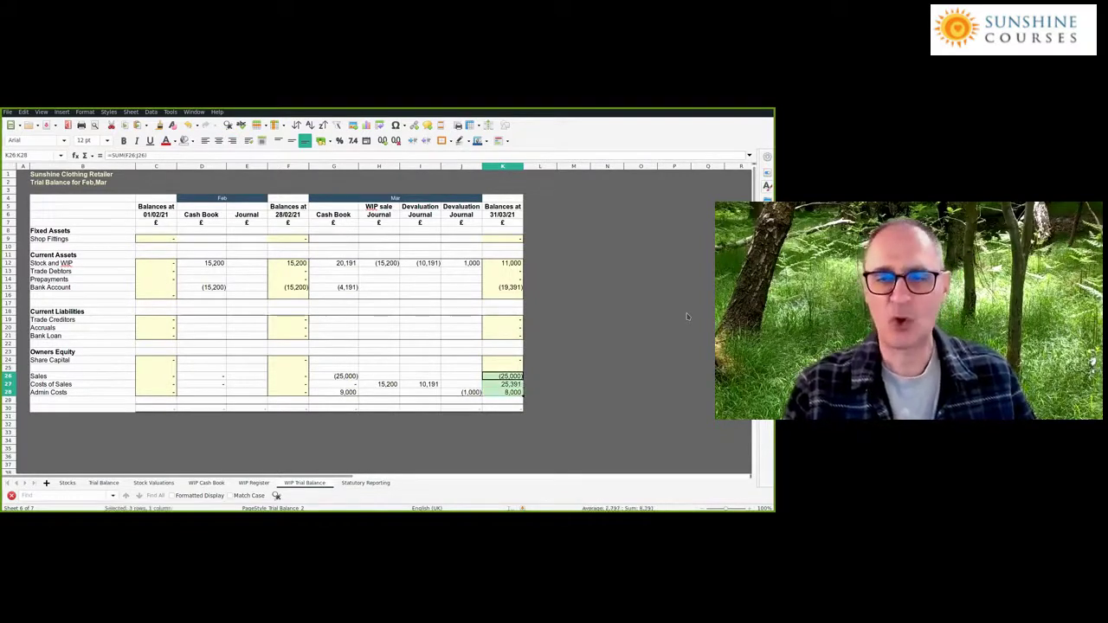
pyautogui.press('Left')
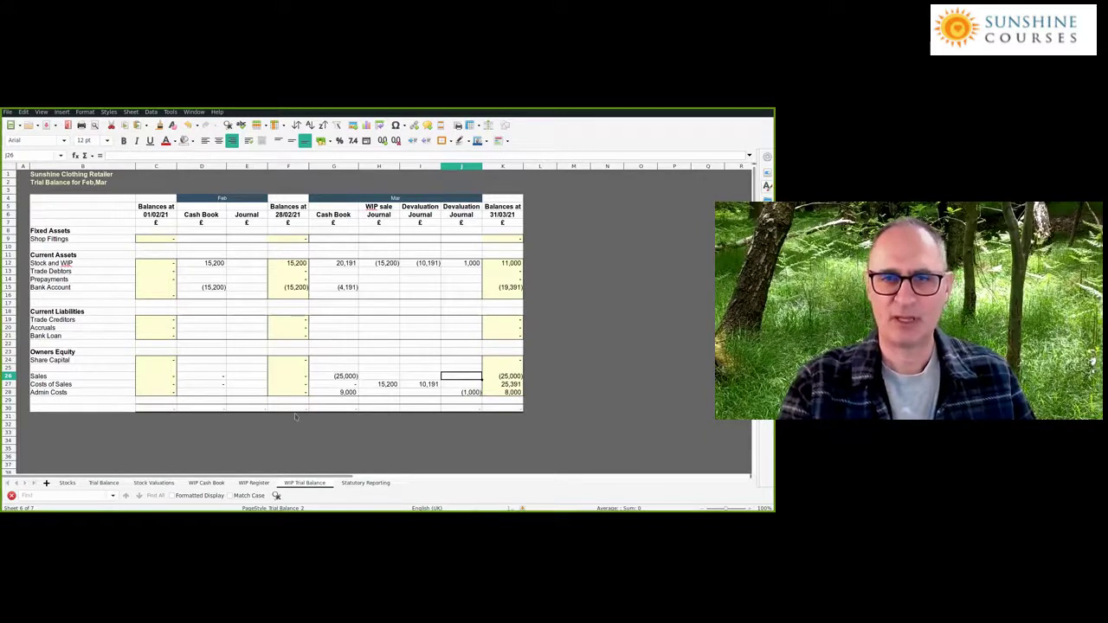
# - Compare the March Stock and WIP movements in G12:J12 of the WIP Trial Balance with the job totals in F17:H17 of the WIP Register
pyautogui.click(253, 483)
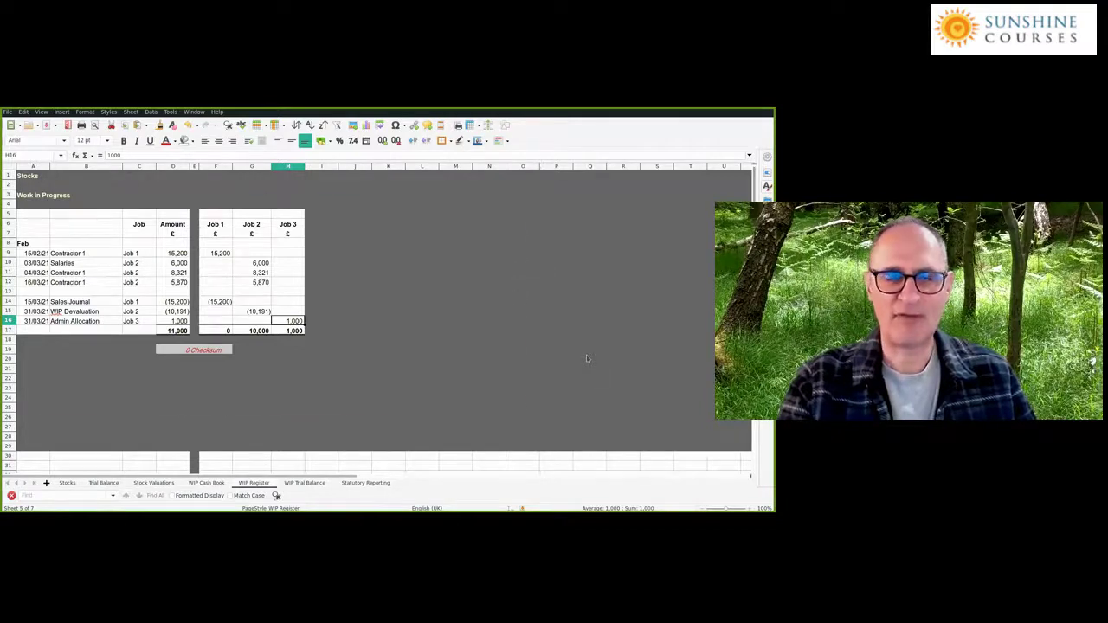
pyautogui.hotkey('ctrl', 'pagedown')
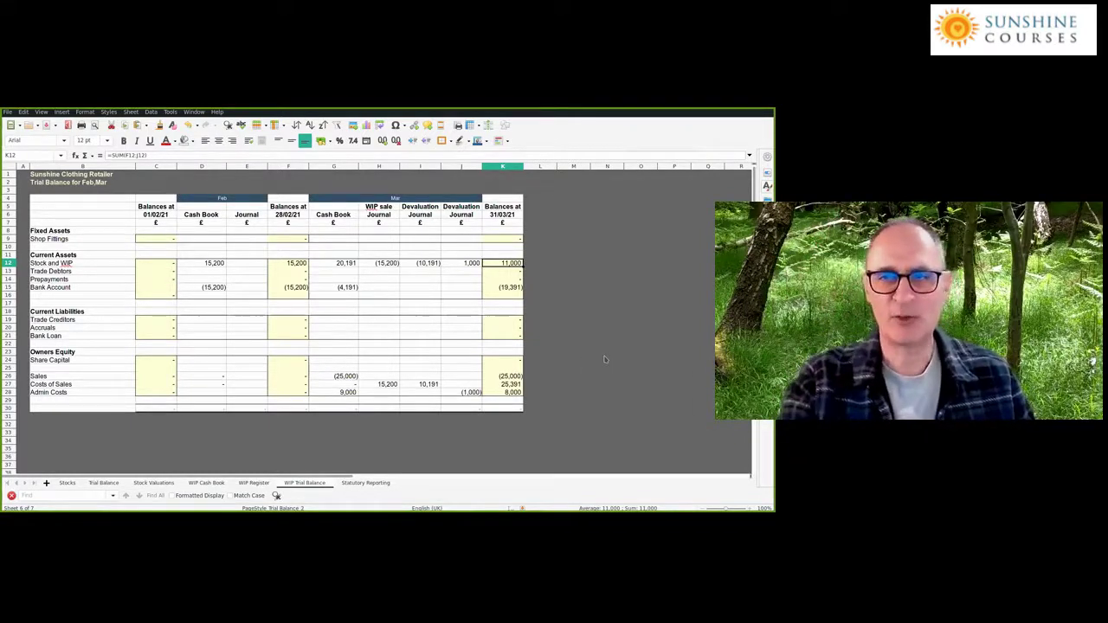
pyautogui.moveTo(347, 268); pyautogui.dragTo(455, 268)
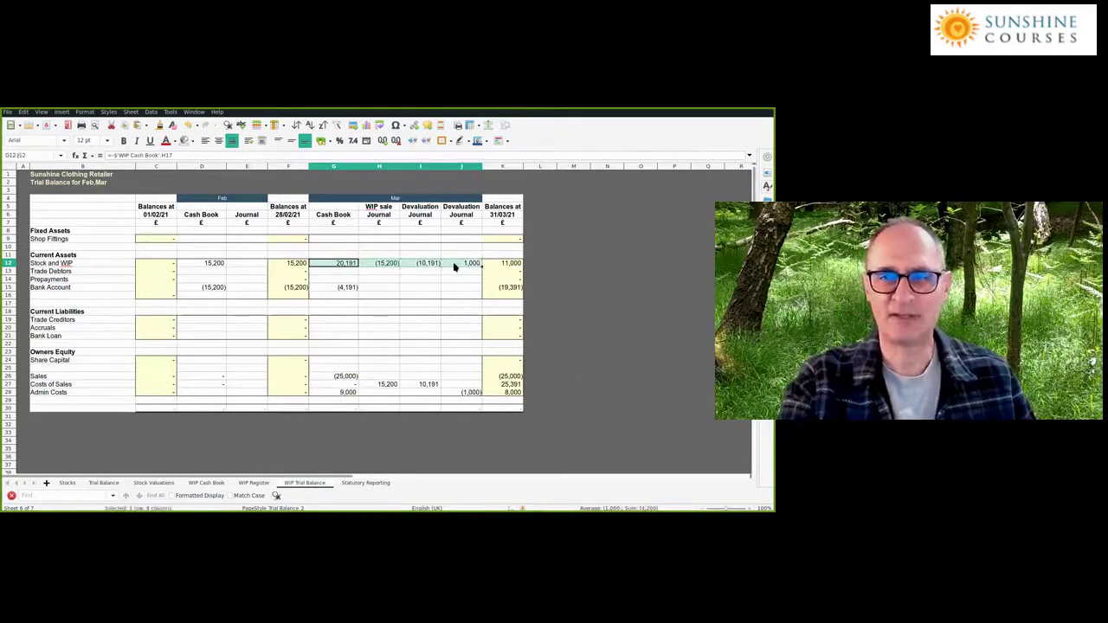
pyautogui.click(255, 482)
pyautogui.moveTo(229, 333); pyautogui.dragTo(275, 334)
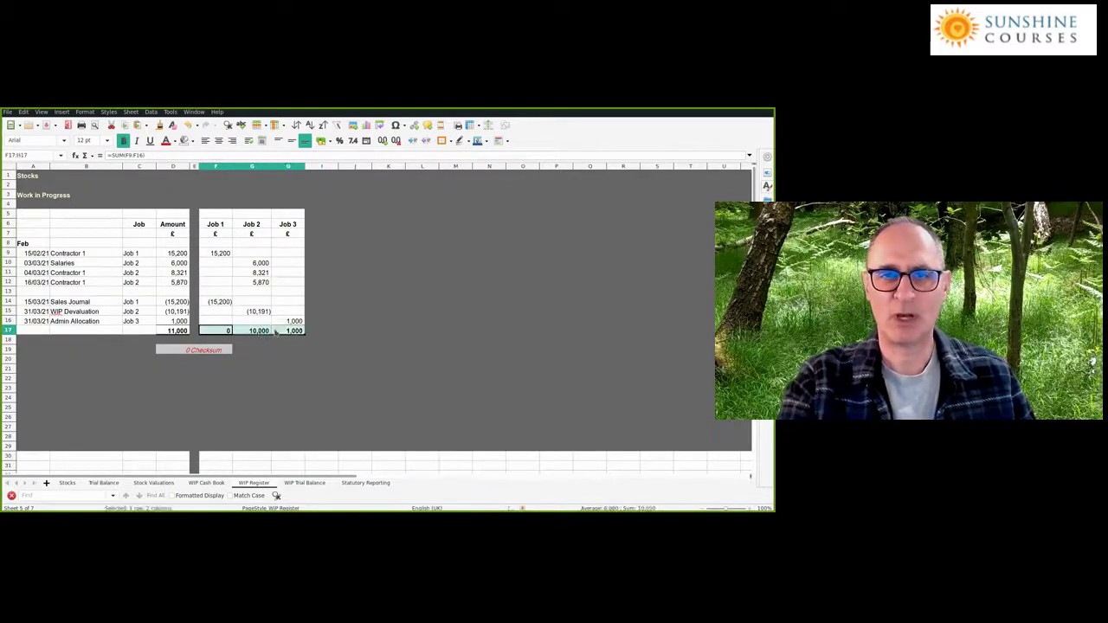
# - Check the Job 2 cost and devaluation entries in column G against the job totals in row 17
pyautogui.click(260, 264)
pyautogui.click(257, 282)
pyautogui.click(257, 310)
pyautogui.click(228, 331)
pyautogui.press('Right')
pyautogui.press('Right')
pyautogui.click(228, 331)
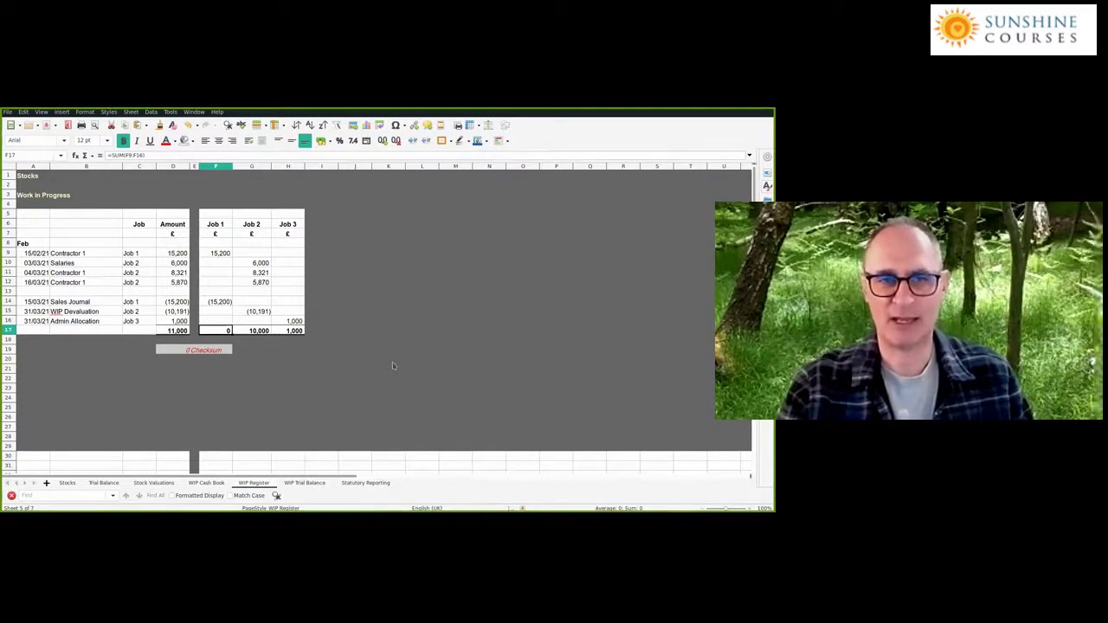
# - Examine Job 2's 04/03/21 Contractor 1 cost in G11 alongside its WIP Devaluation in G15
pyautogui.click(265, 273)
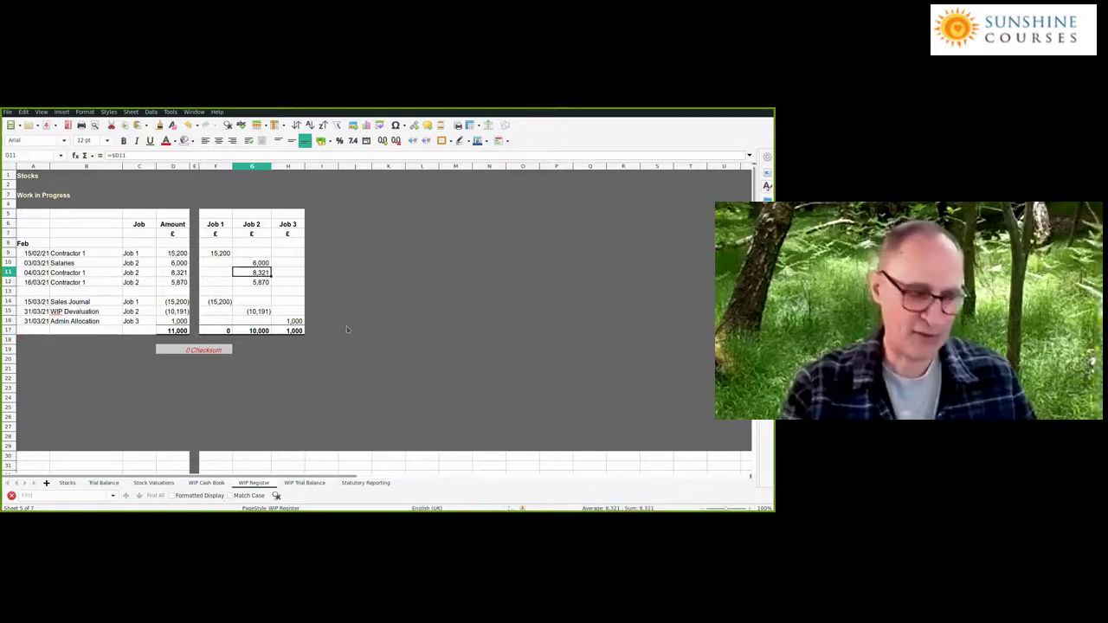
pyautogui.press('Right')
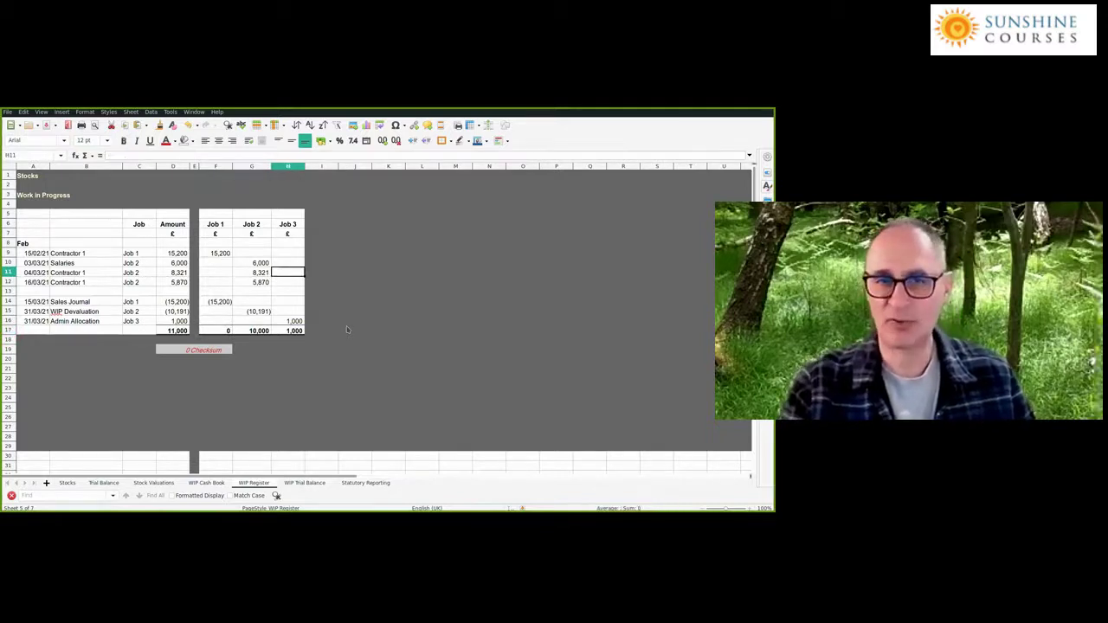
pyautogui.press('Left')
pyautogui.press('Down')
pyautogui.press('Down')
pyautogui.press('Down')
pyautogui.press('Down')
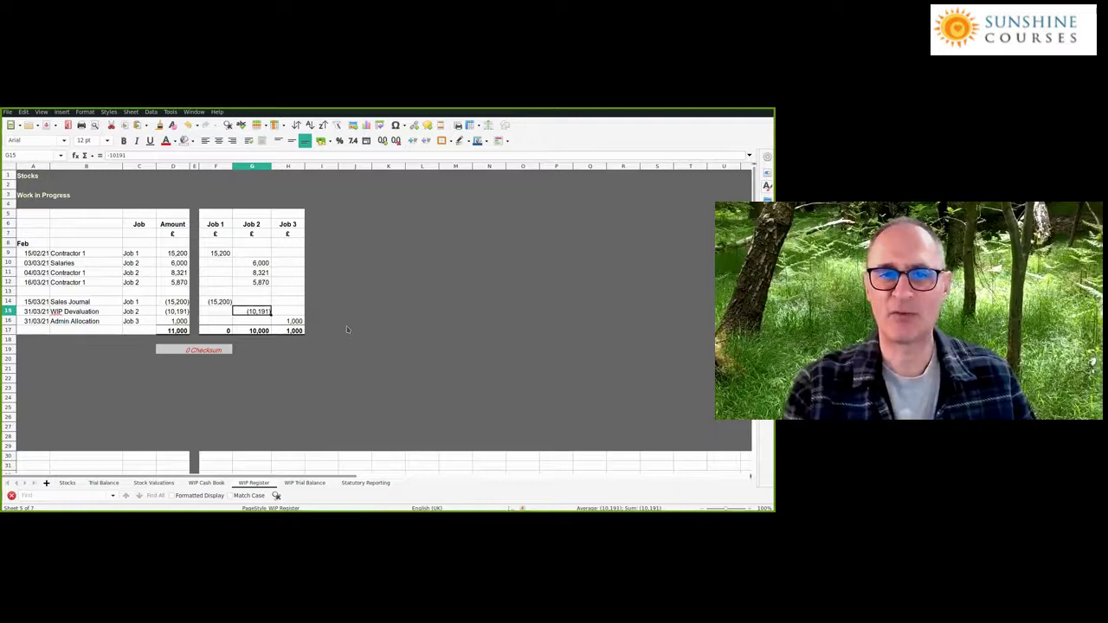
pyautogui.press('Up')
pyautogui.press('Up')
pyautogui.press('Up')
pyautogui.press('Up')
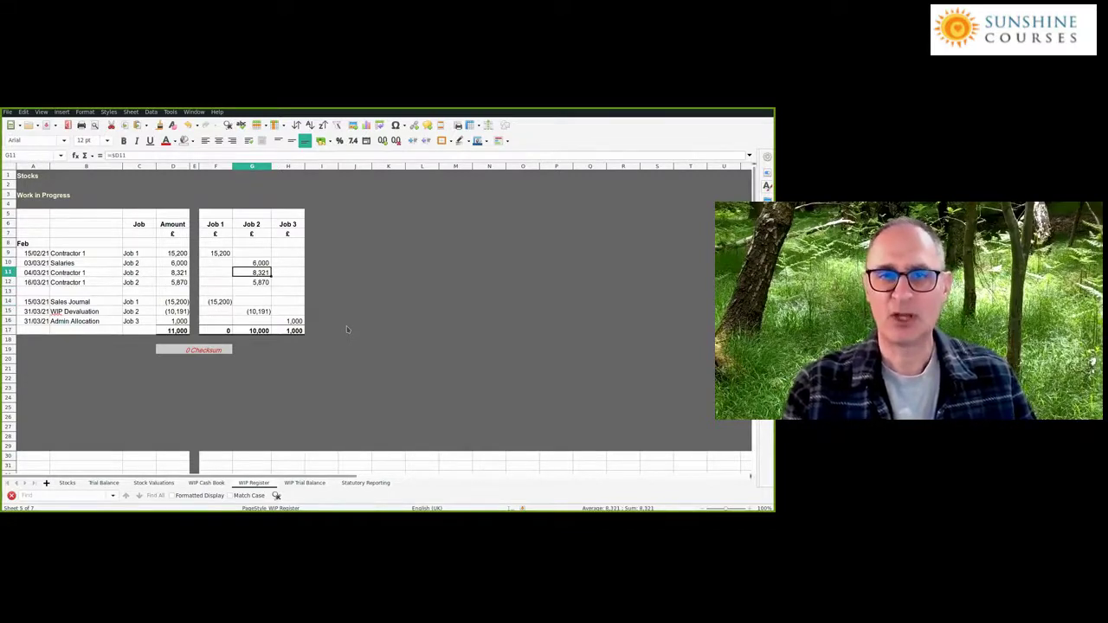
# - Compare the Job 1, Job 2 and Job 3 columns across the 04/03/21 Contractor 1 row
pyautogui.press('Right')
pyautogui.press('Left')
pyautogui.press('Left')
pyautogui.press('Right')
pyautogui.press('Right')
pyautogui.press('Left')
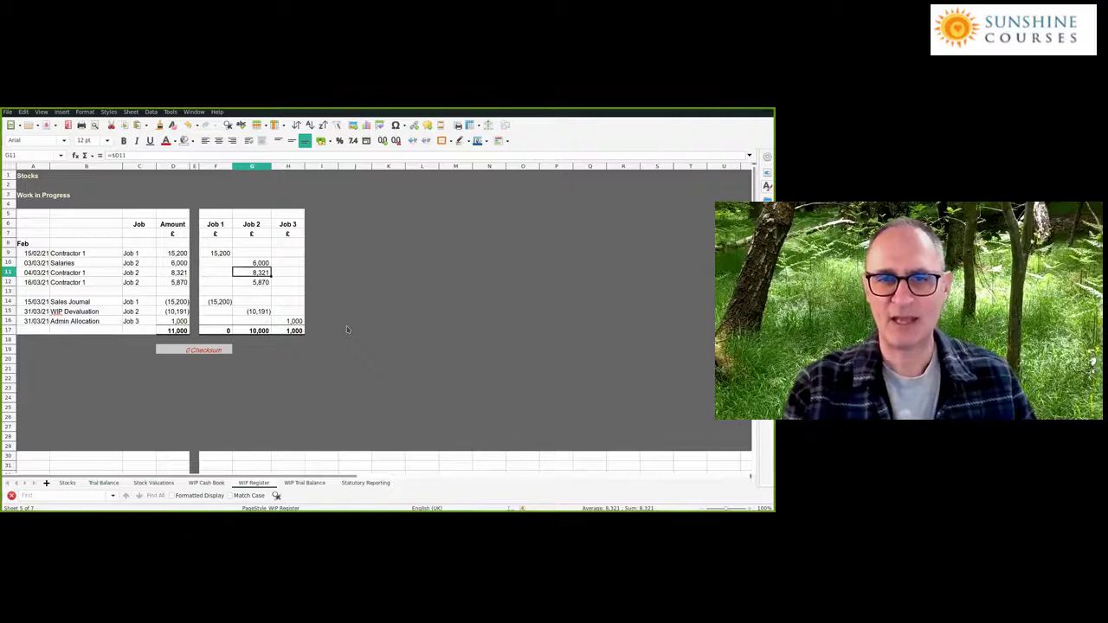
# - Review the Job 1, Job 2 and Job 3 totals in F17:H17, then the Job 2 WIP Devaluation in G15
pyautogui.press('Down')
pyautogui.press('Down')
pyautogui.press('Down')
pyautogui.press('Down')
pyautogui.press('Down')
pyautogui.press('Down')
pyautogui.press('Left')
pyautogui.press('Right')
pyautogui.press('Right')
pyautogui.press('Left')
pyautogui.press('Left')
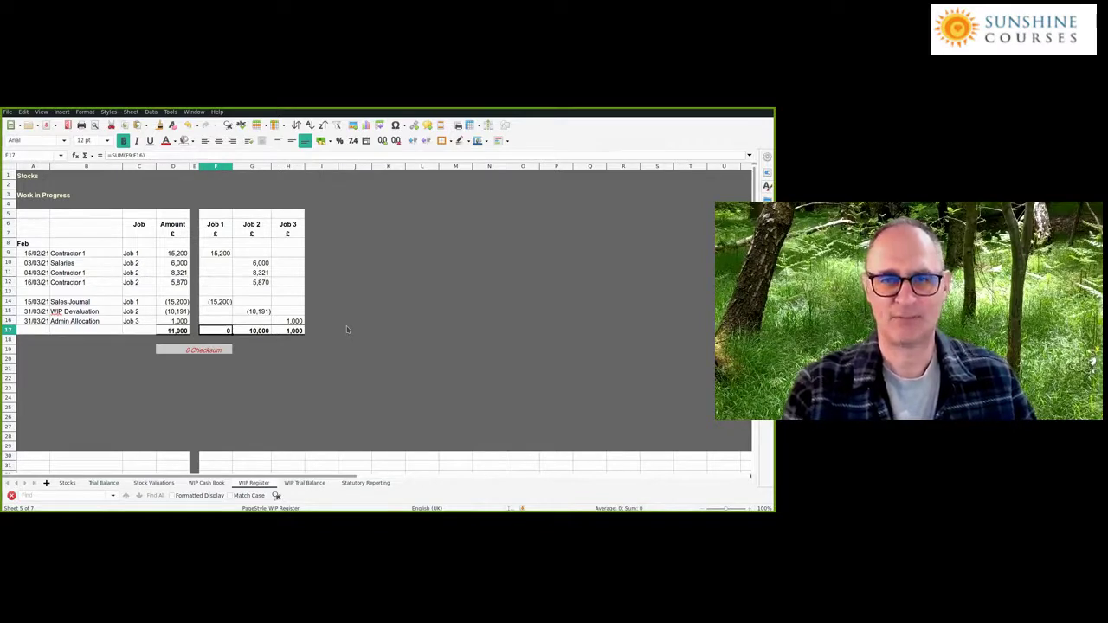
pyautogui.press('Up')
pyautogui.press('Up')
pyautogui.press('Right')
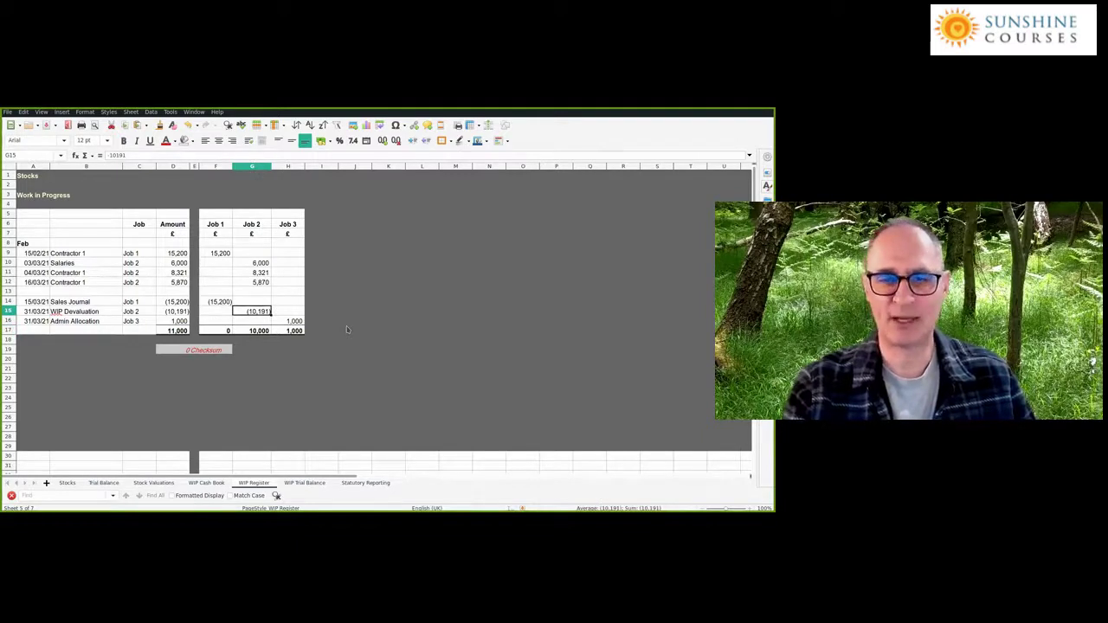
# - View the WIP Trial Balance, then examine the Stock and Work in Progress figures for 31/12/22 and 31/12/21 in Statutory Reporting
pyautogui.click(308, 484)
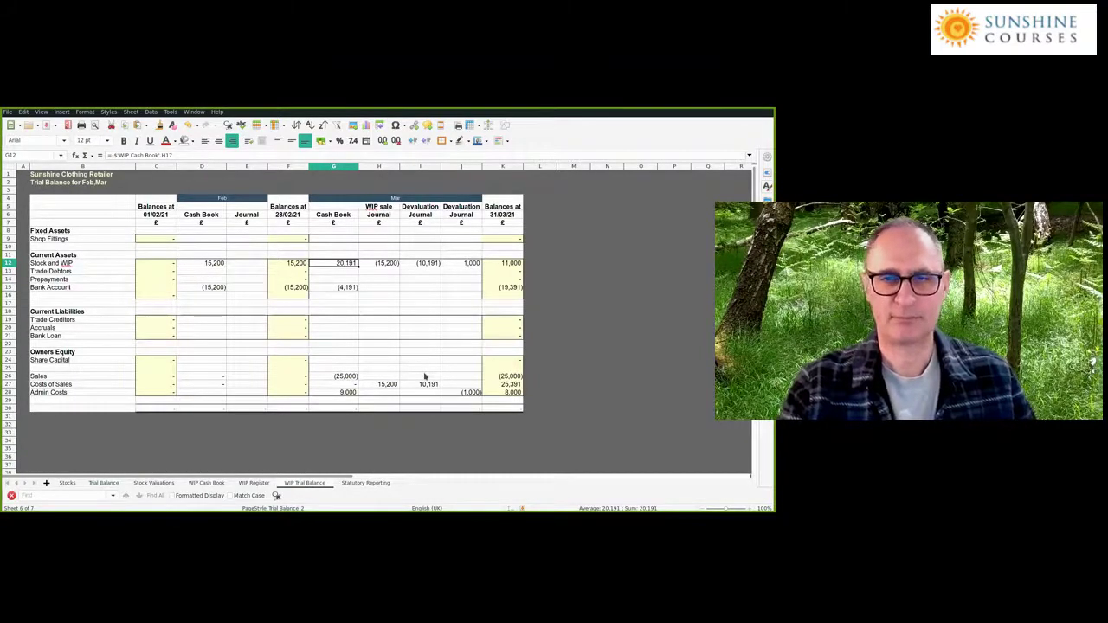
pyautogui.click(366, 483)
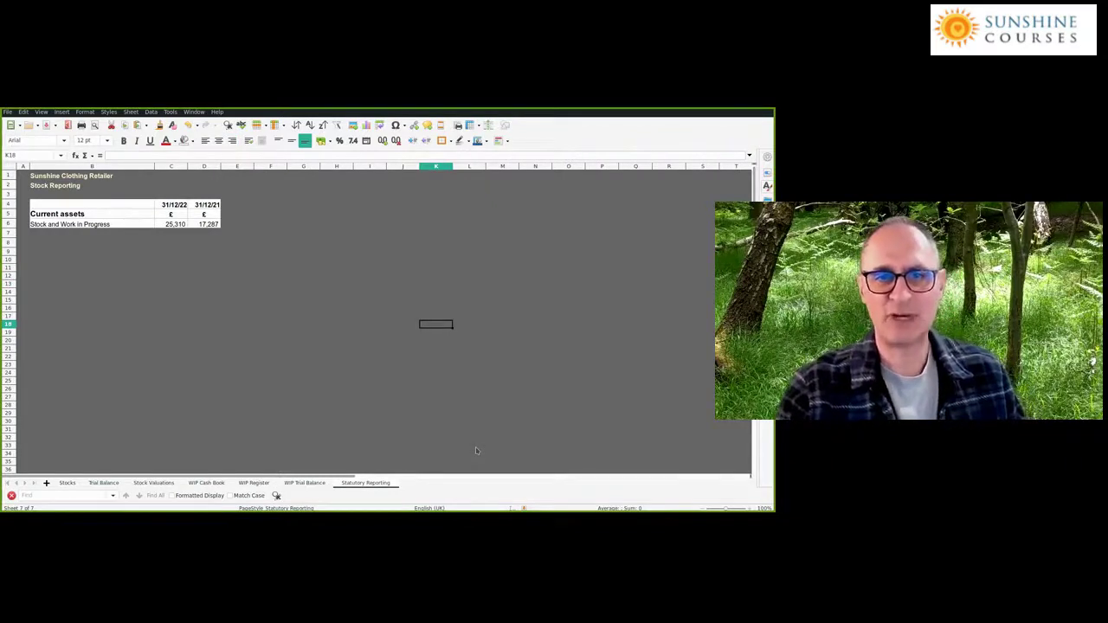
pyautogui.click(65, 218)
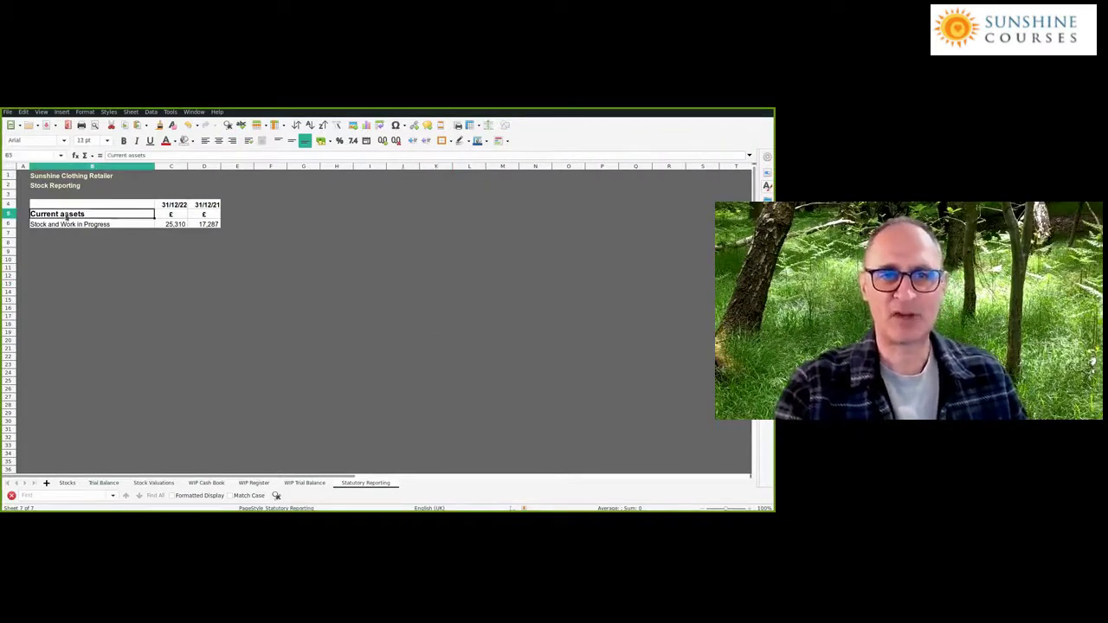
pyautogui.click(81, 226)
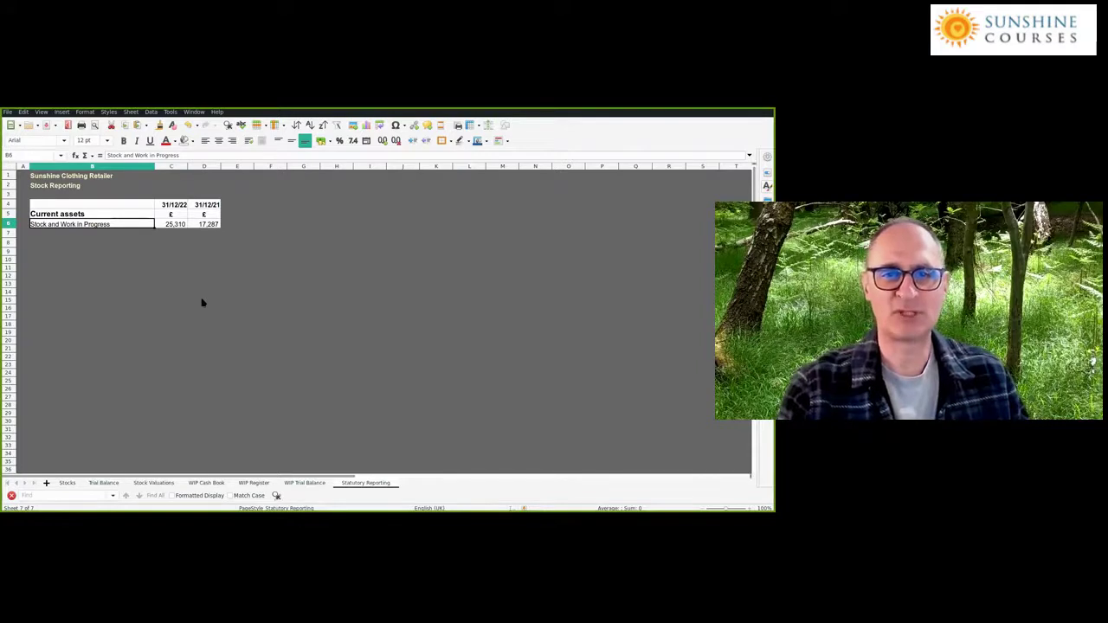
pyautogui.press('Right')
pyautogui.press('Up')
pyautogui.press('Up')
pyautogui.press('Right')
pyautogui.press('Left')
pyautogui.press('Down')
pyautogui.press('Down')
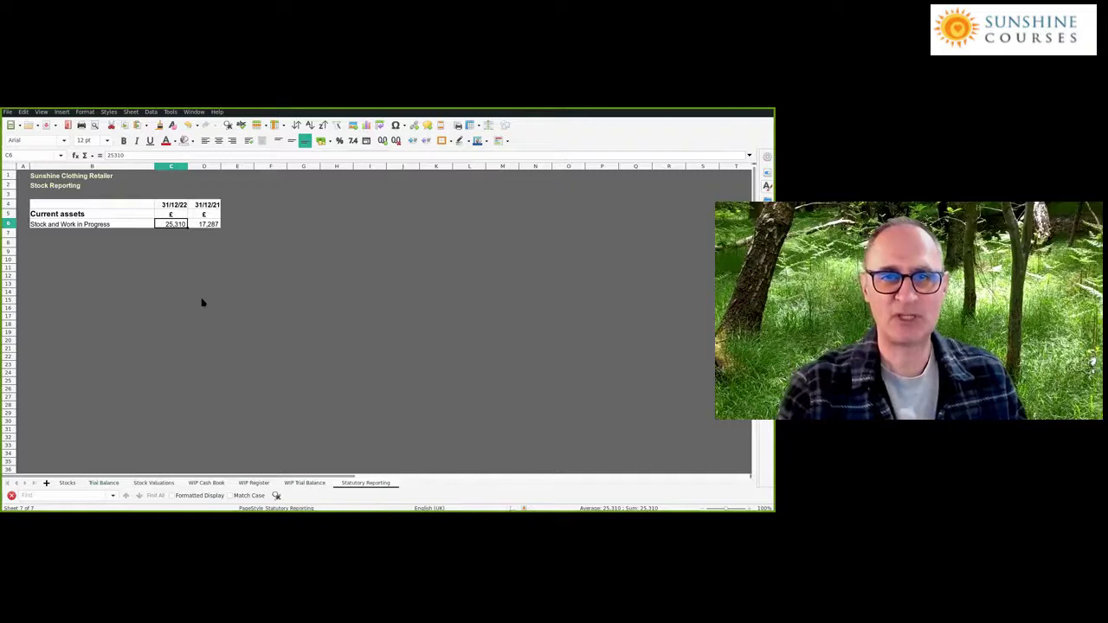
pyautogui.press('Right')
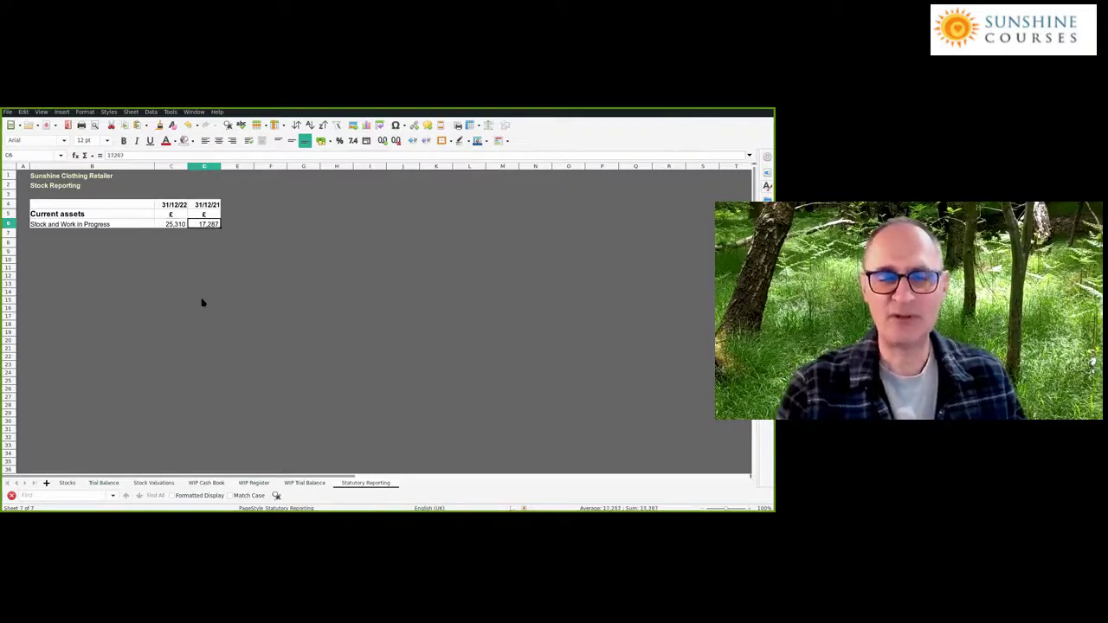